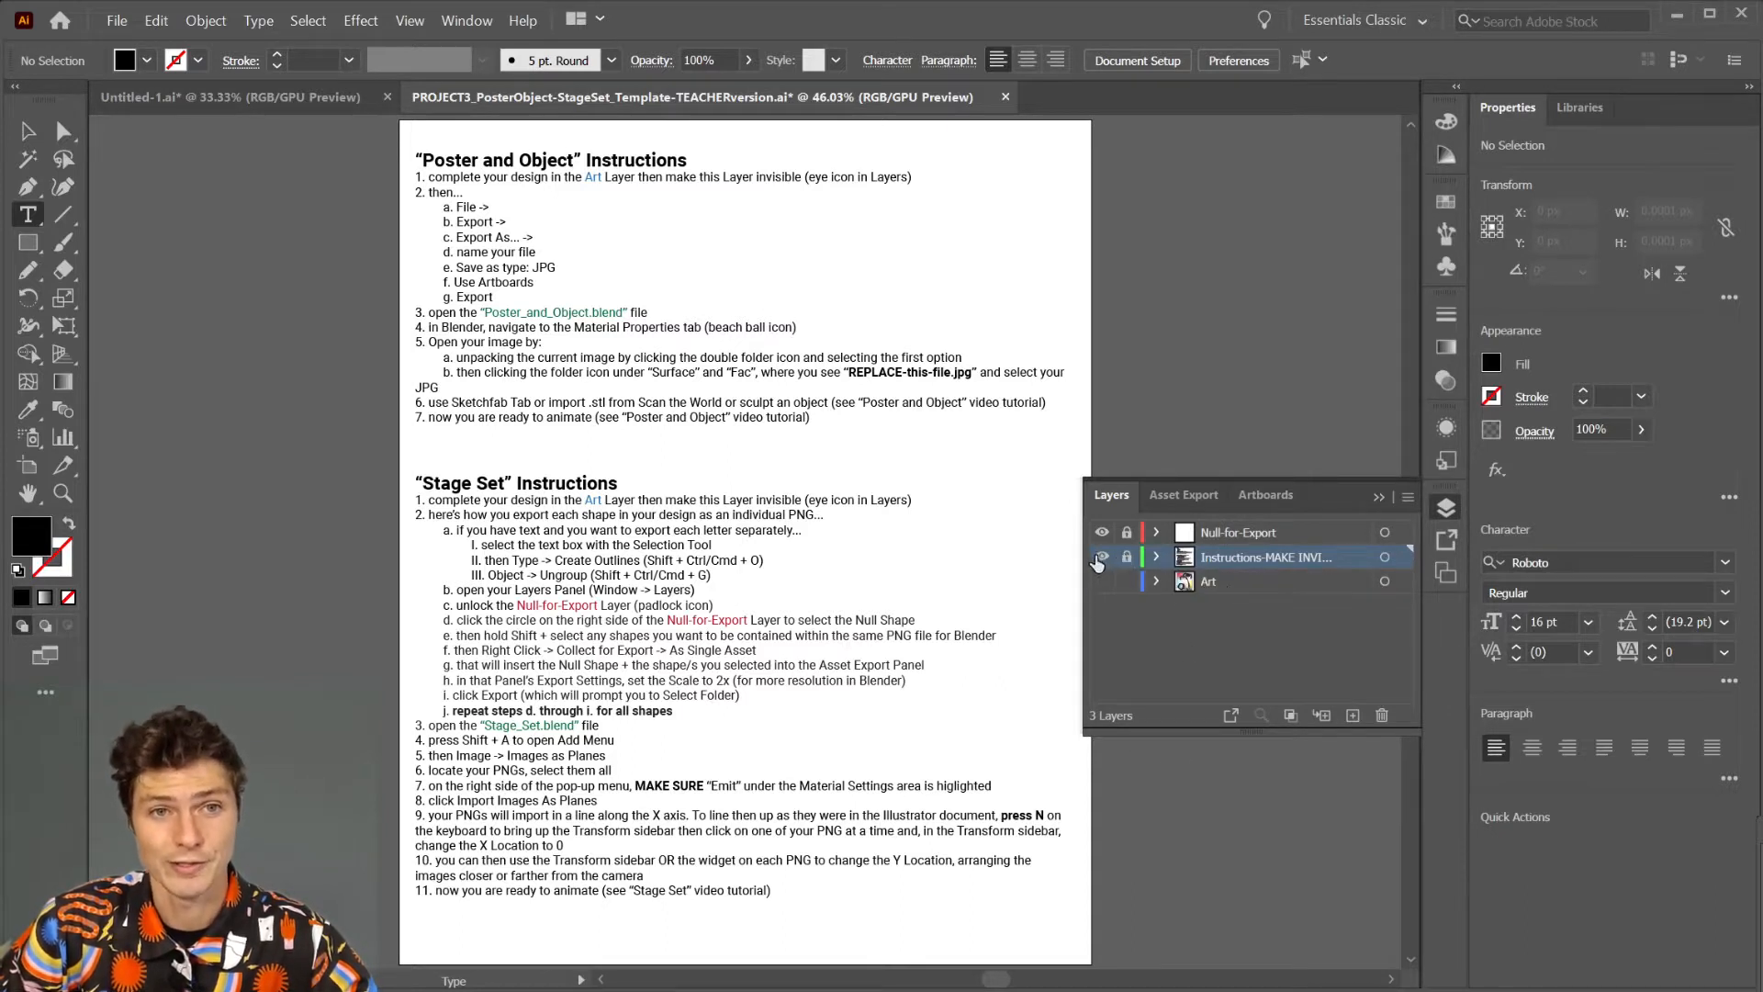
Hide the Instructions layer and show the Art layer, with the Selection tool active.
left_click(1102, 557)
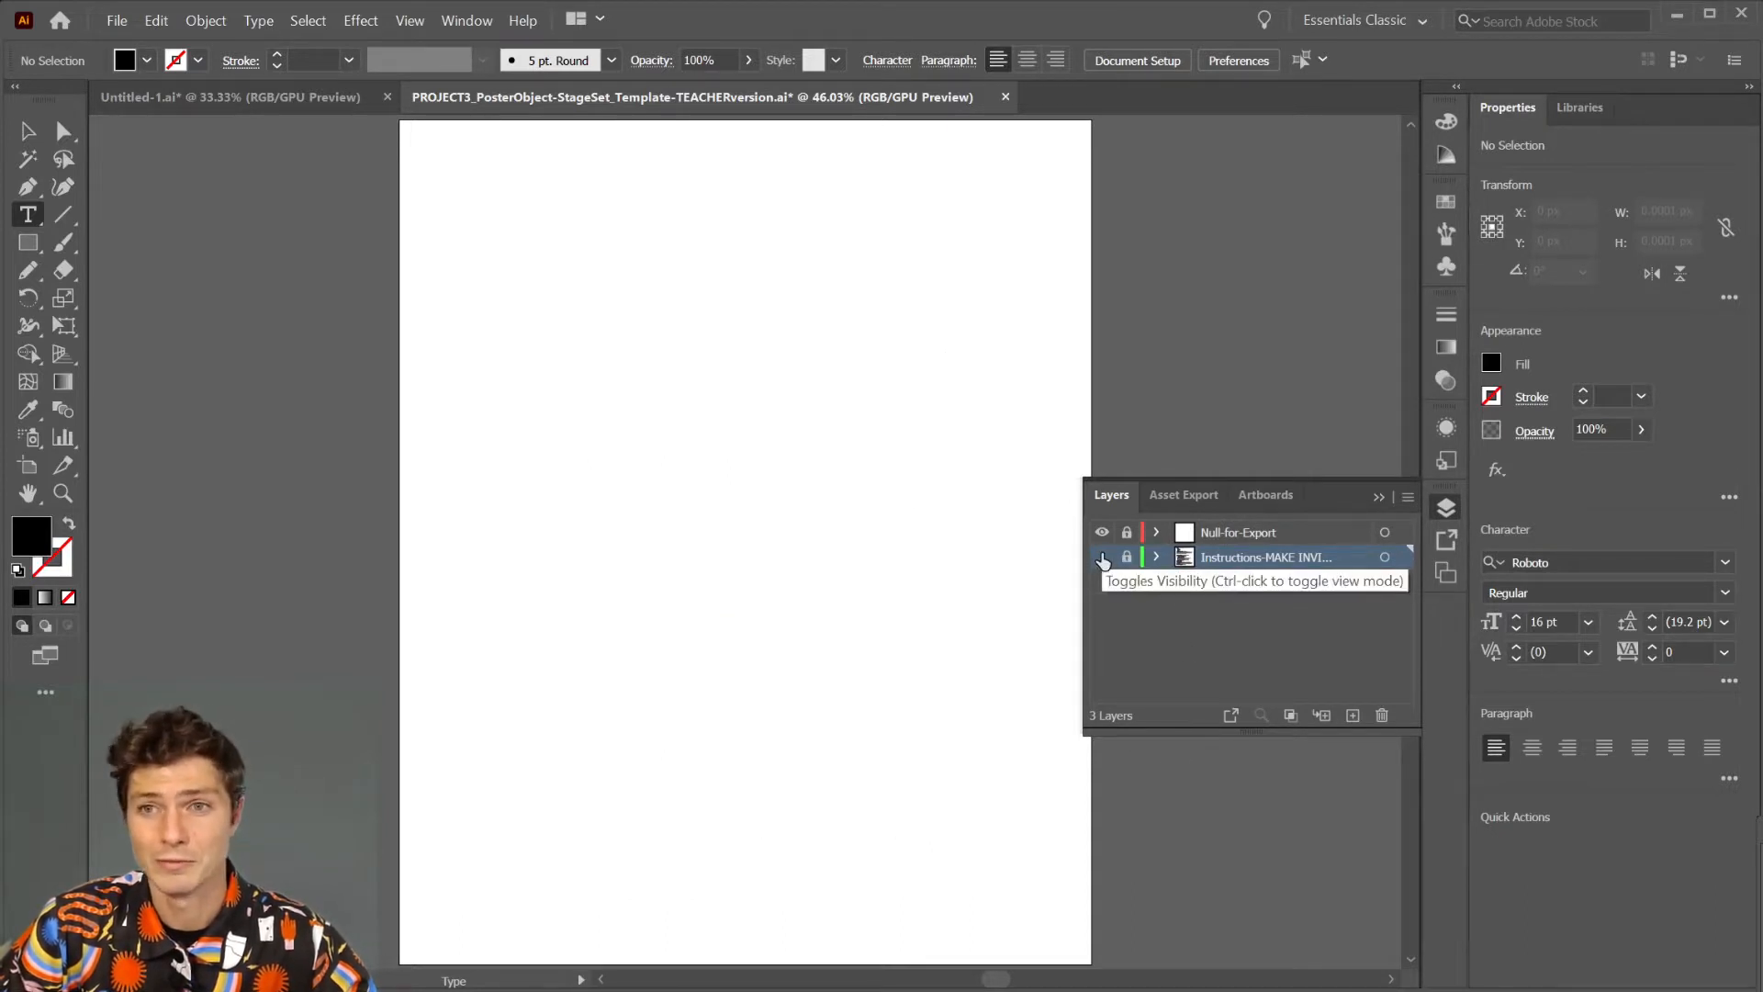
left_click(1102, 583)
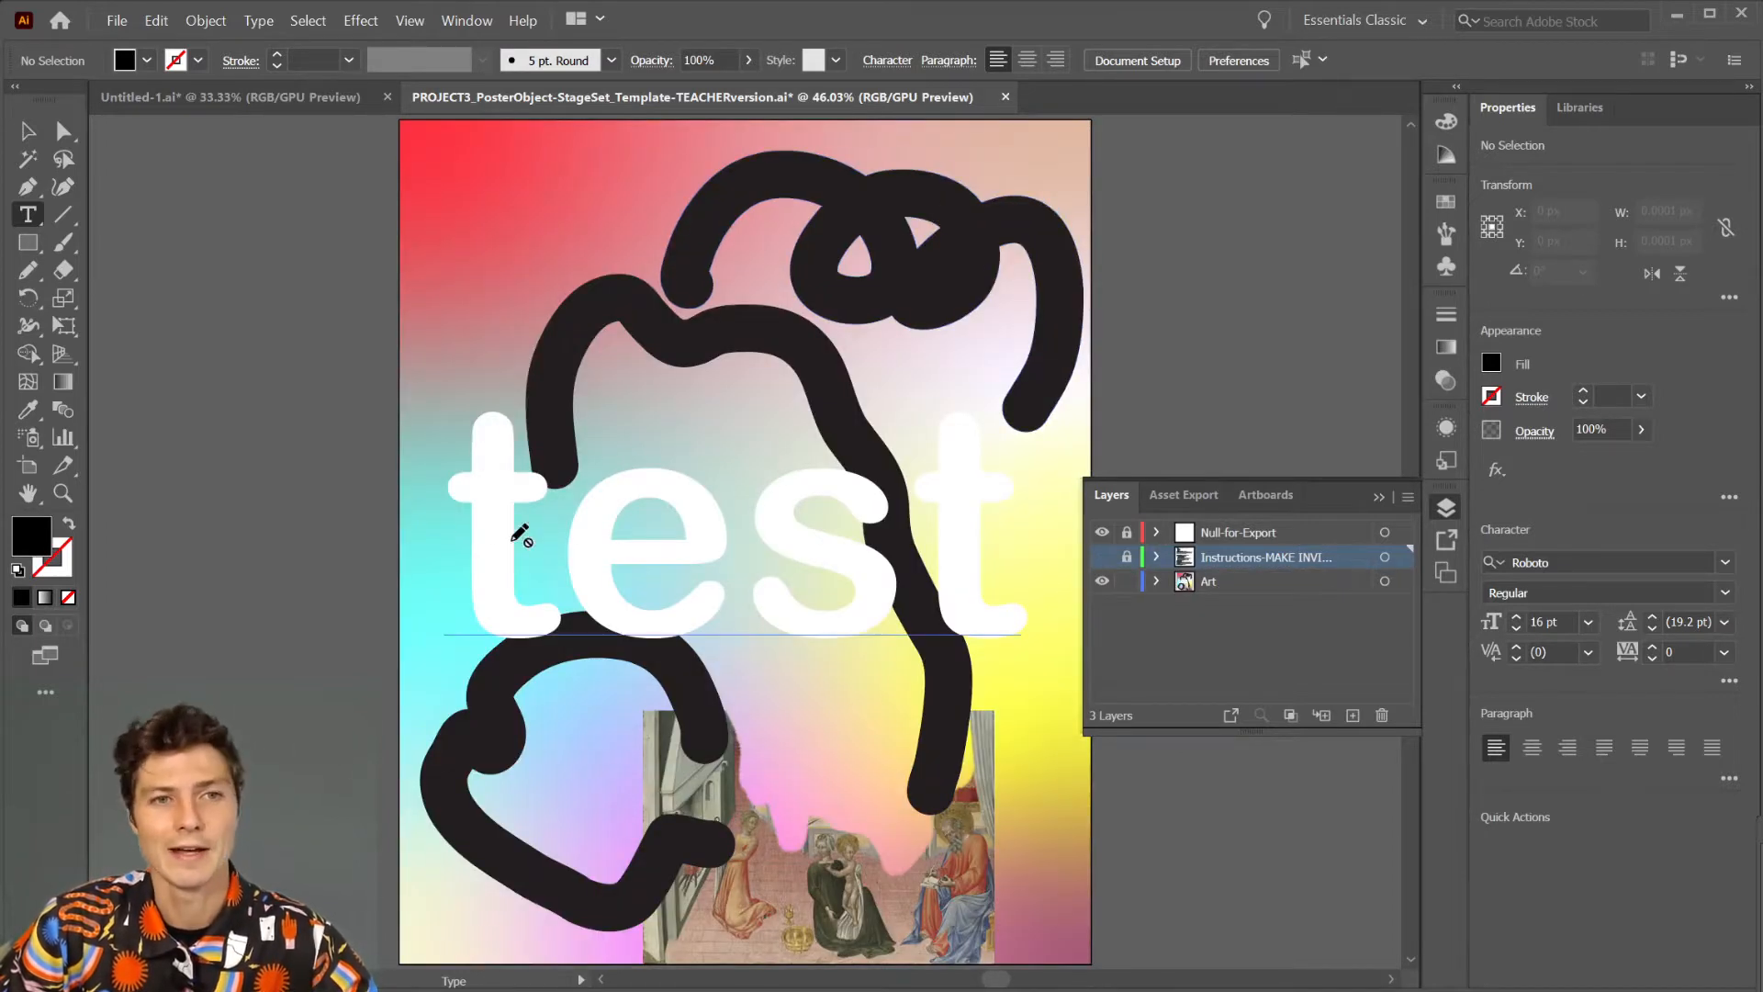
key("v")
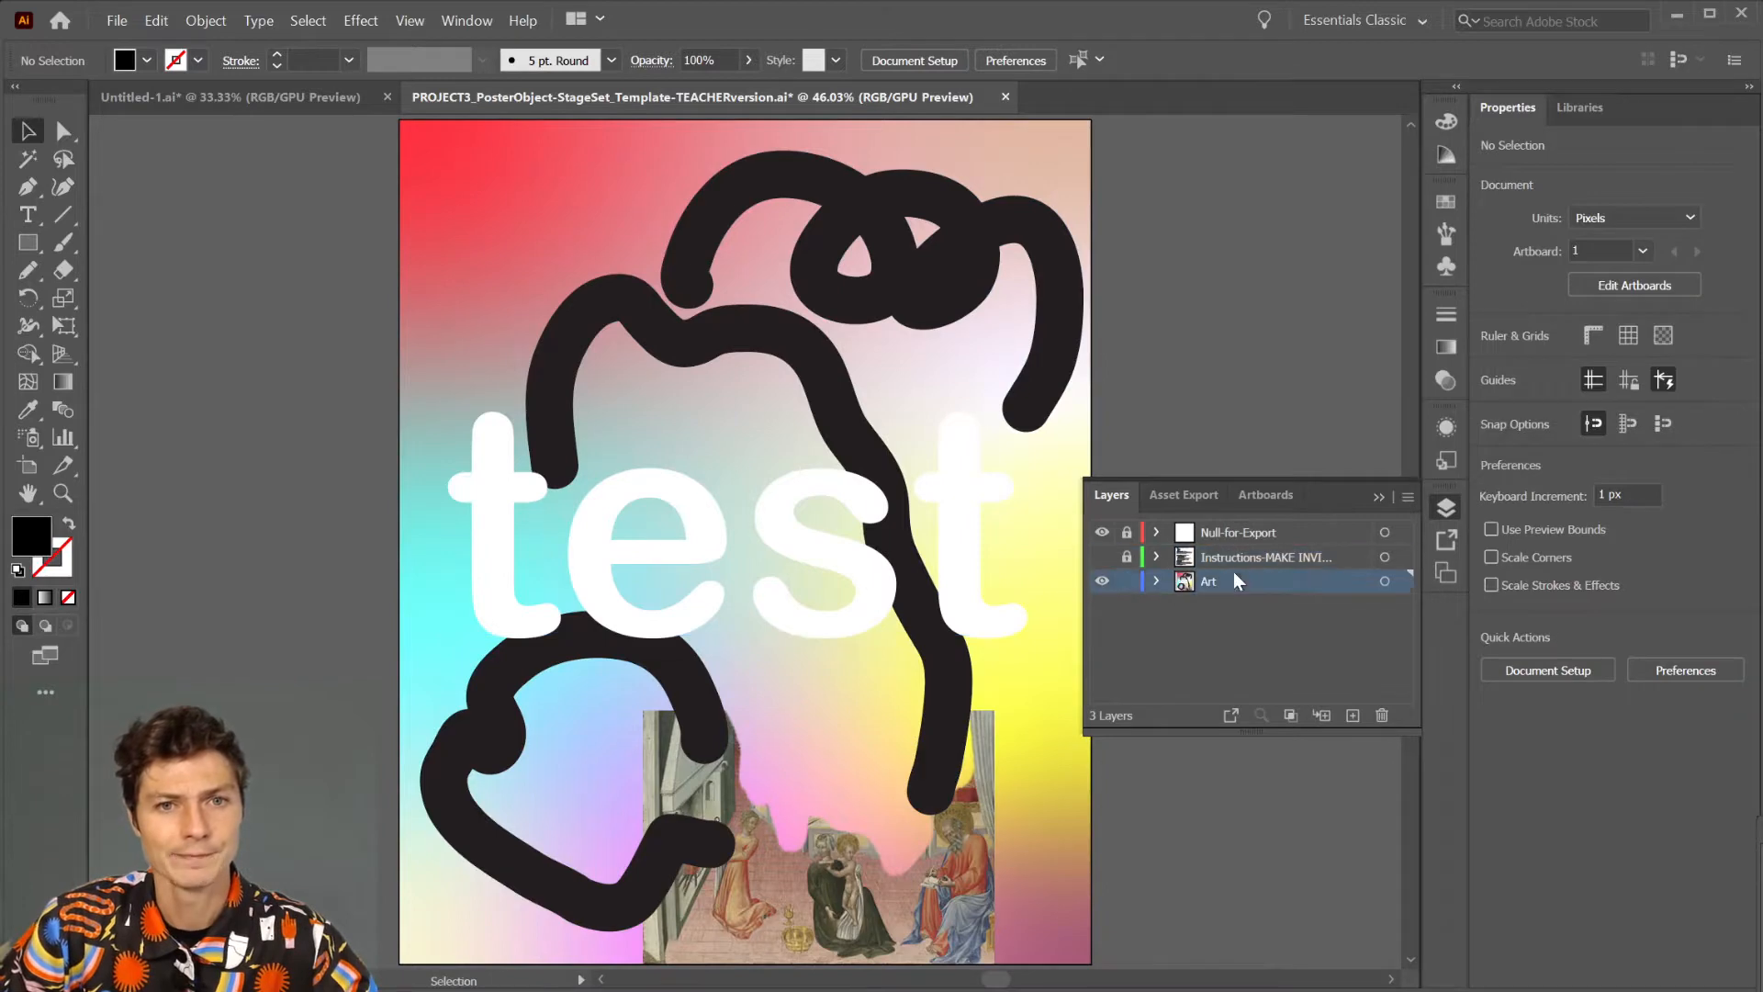
left_click(659, 331)
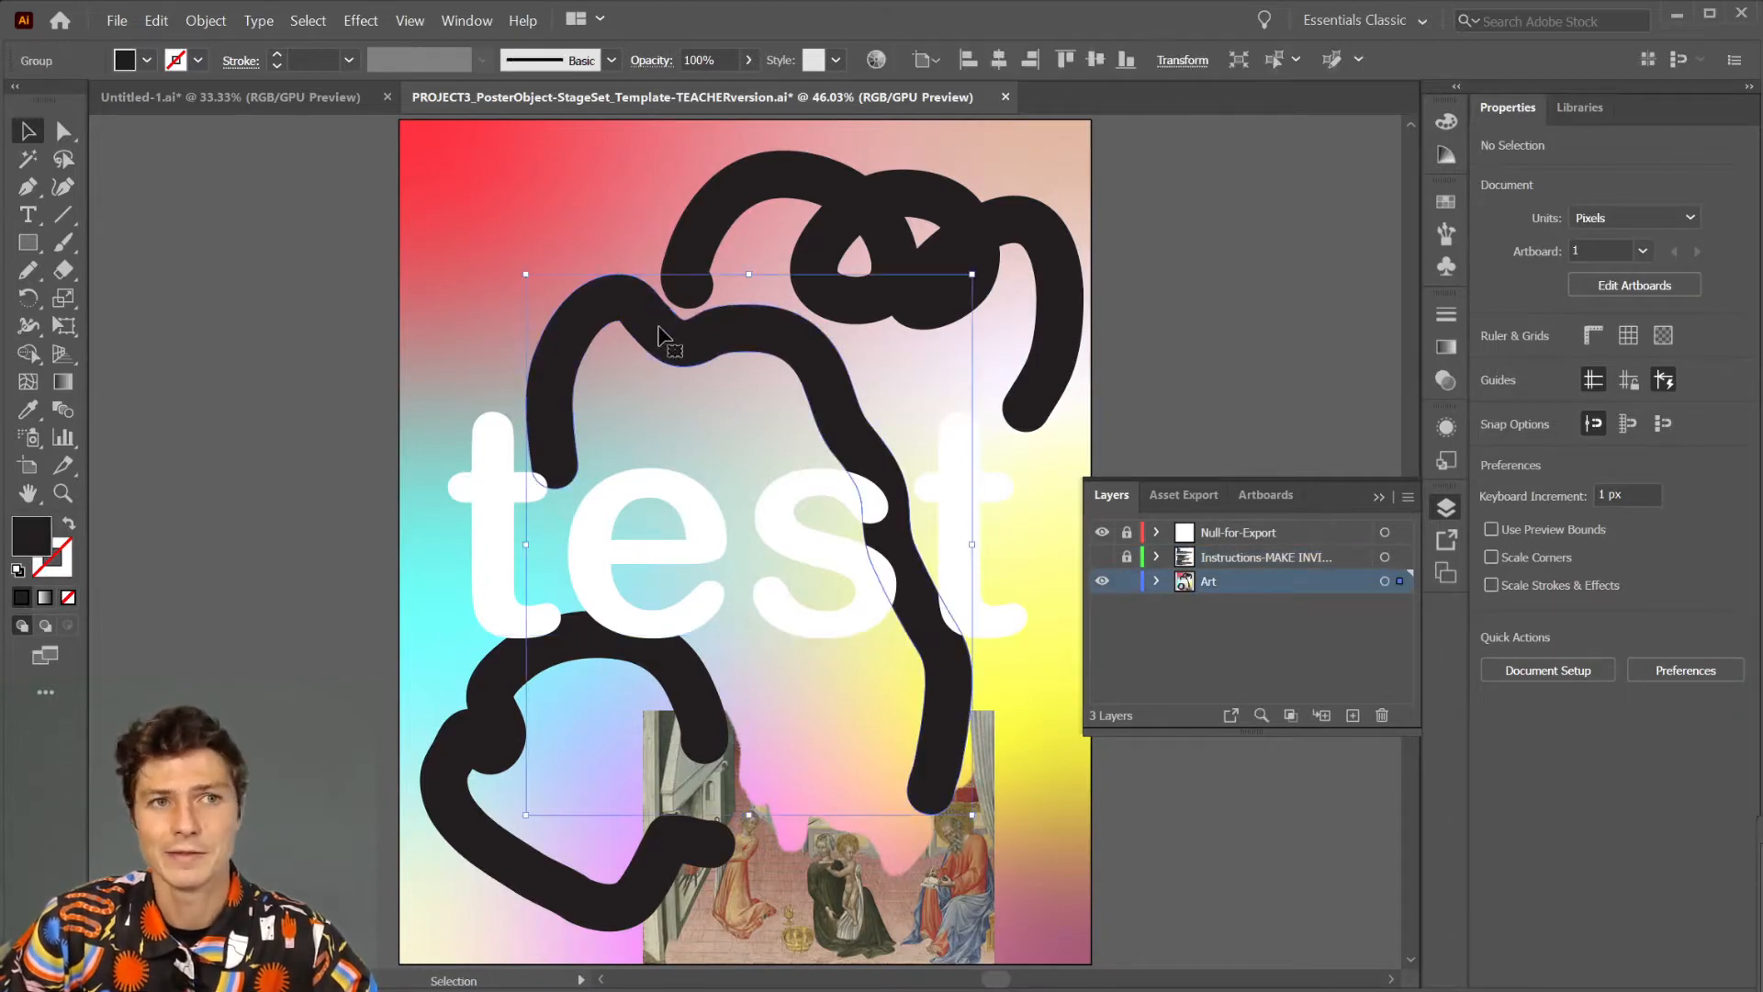
left_click(205, 21)
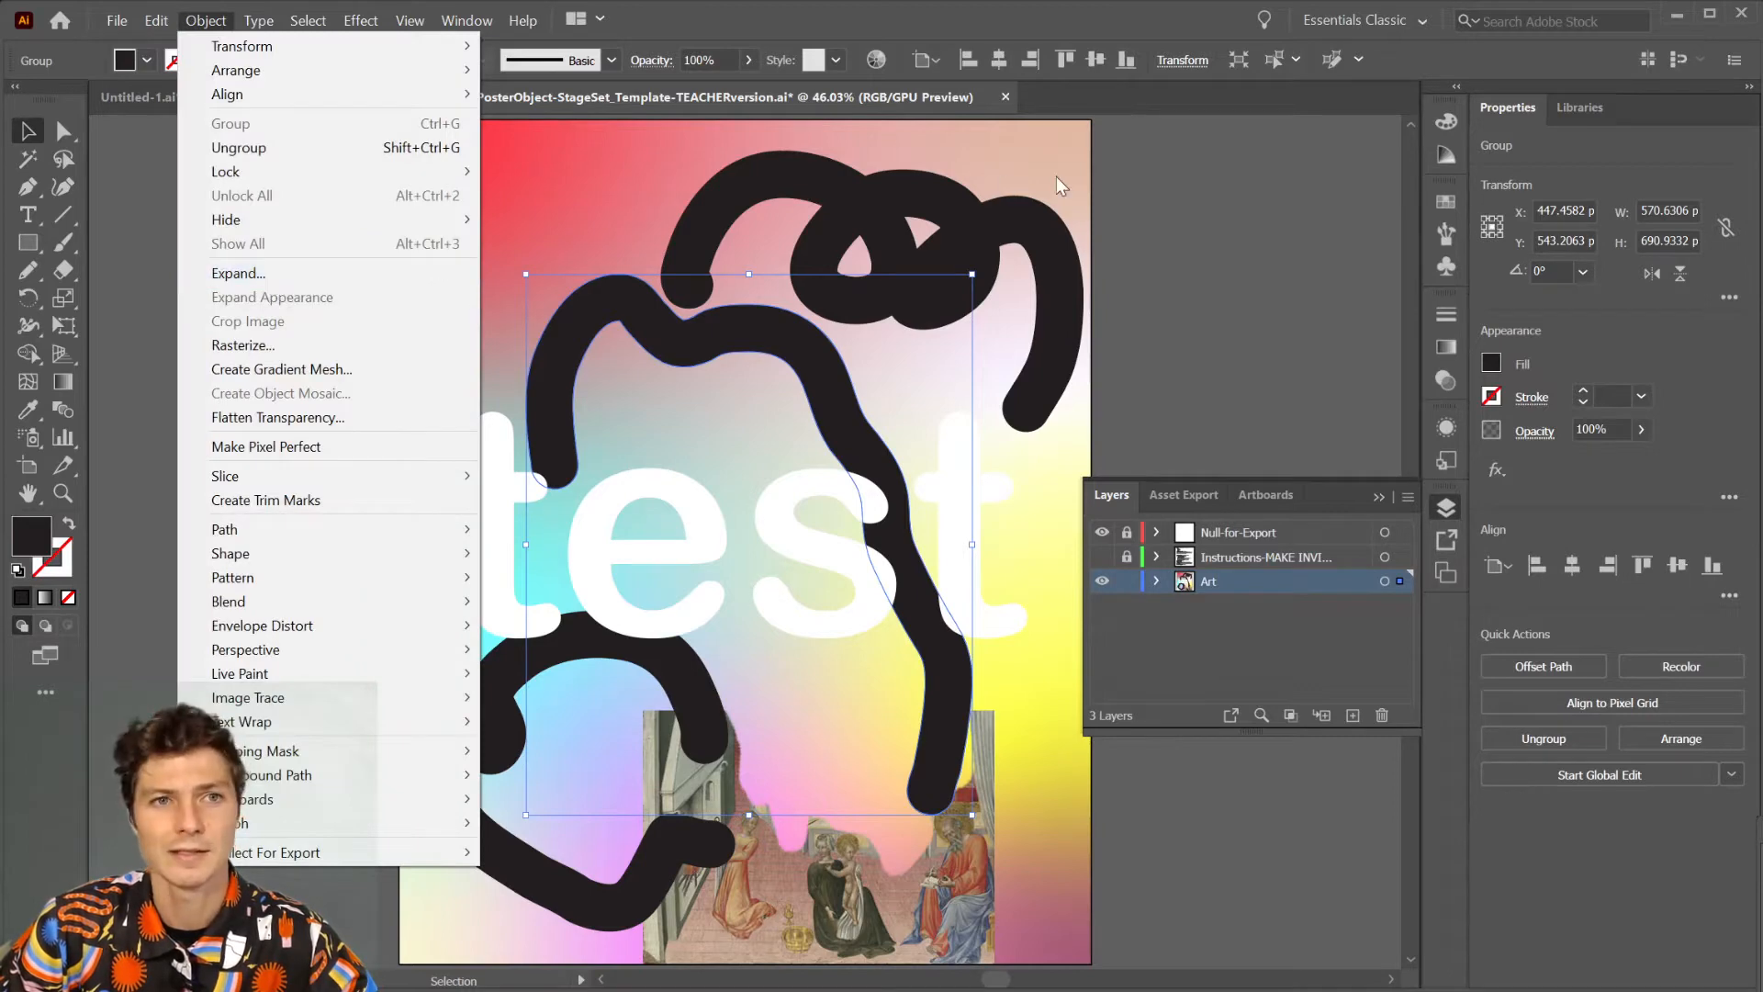
left_click(1232, 181)
left_click(499, 183)
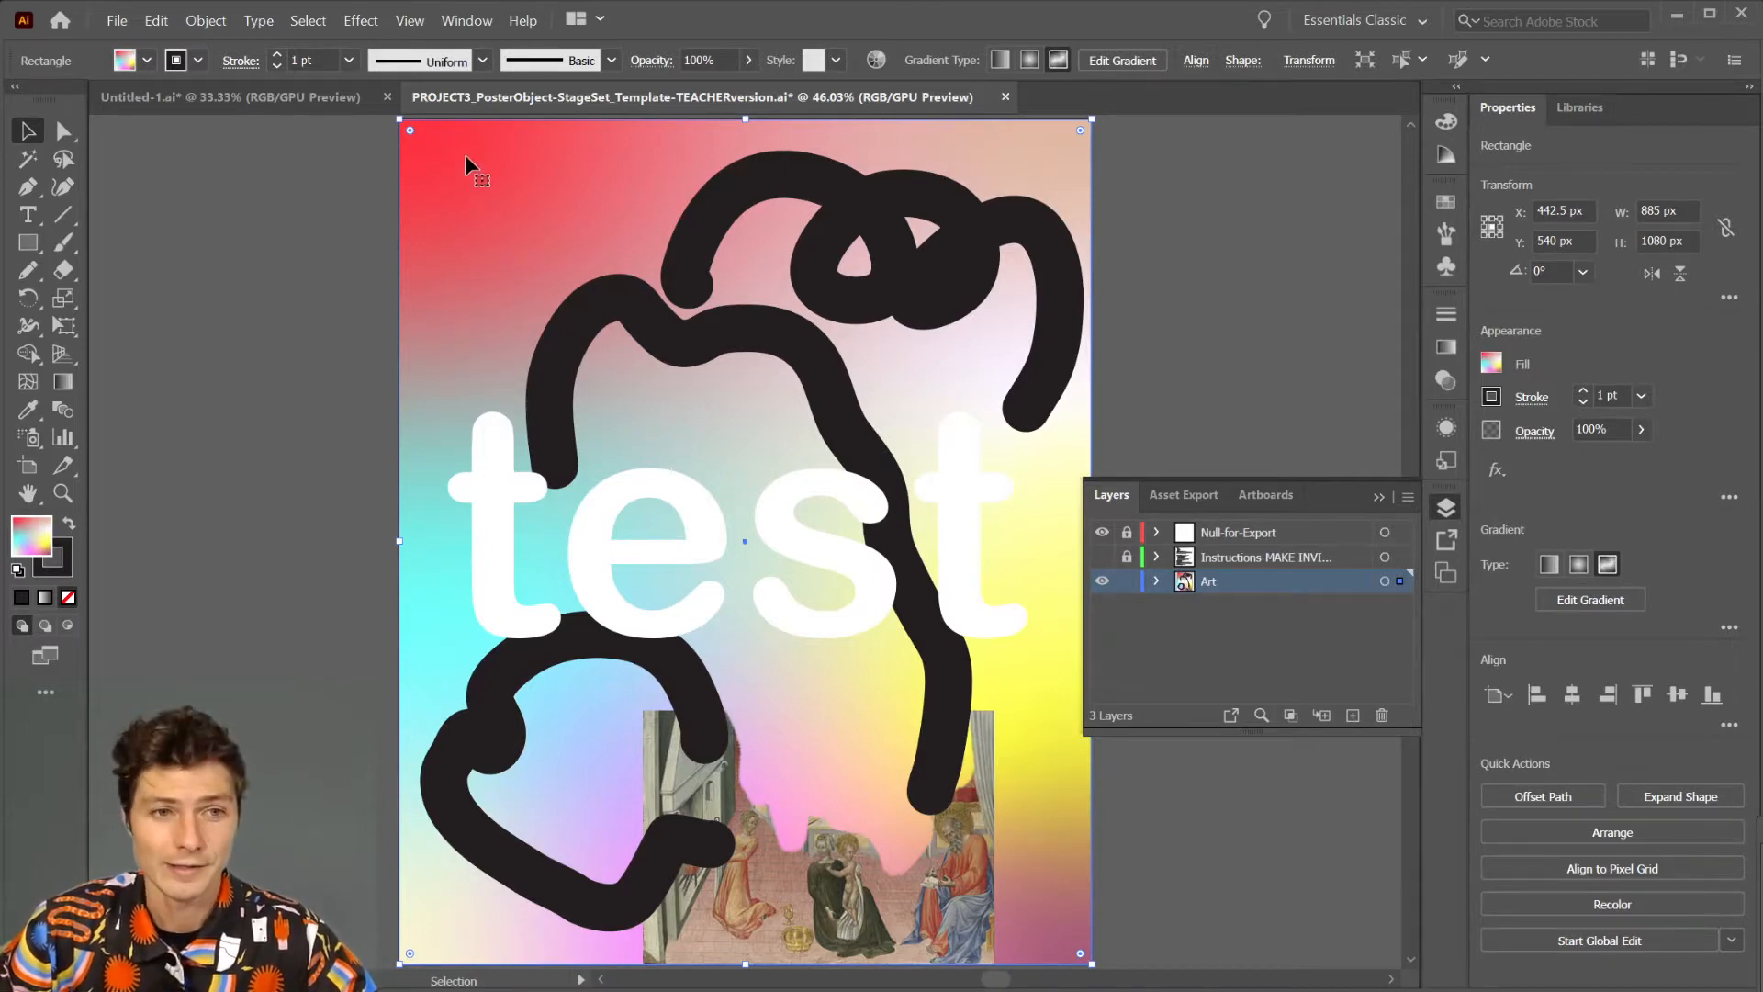
Stretch the embedded painting image upward to the full artboard height, about 1079 px, and deselect it.
left_click(776, 859)
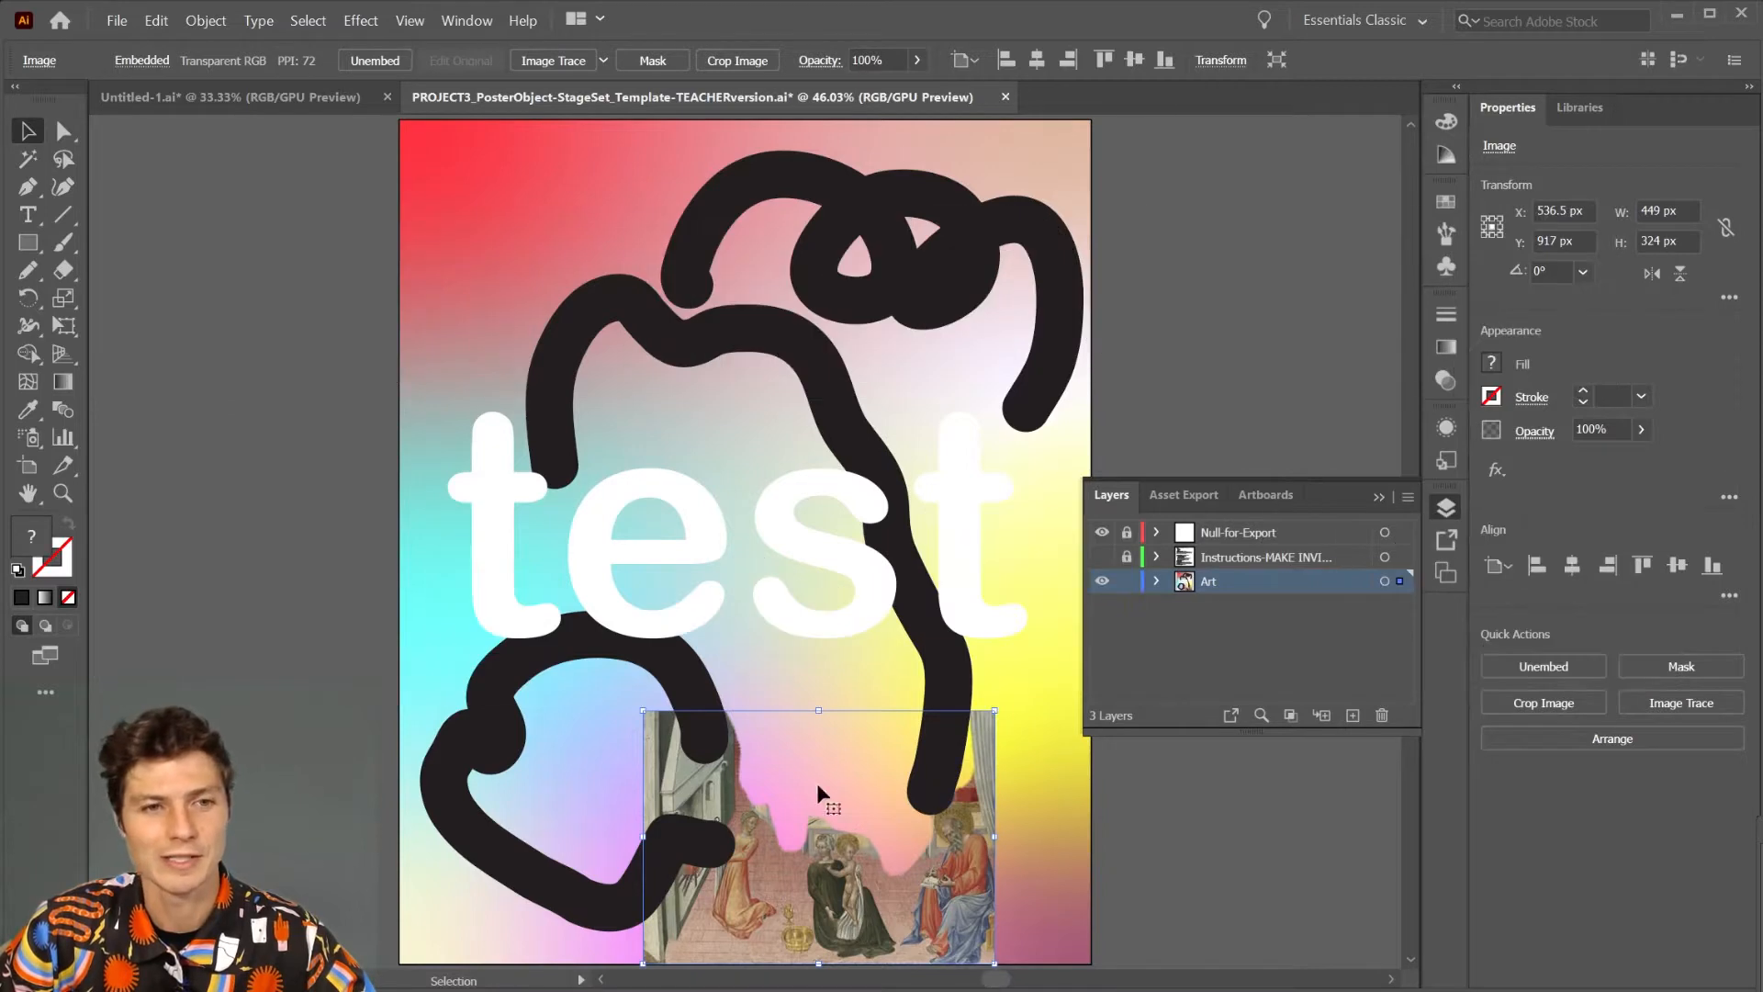
left_click_drag(824, 709, 855, 235)
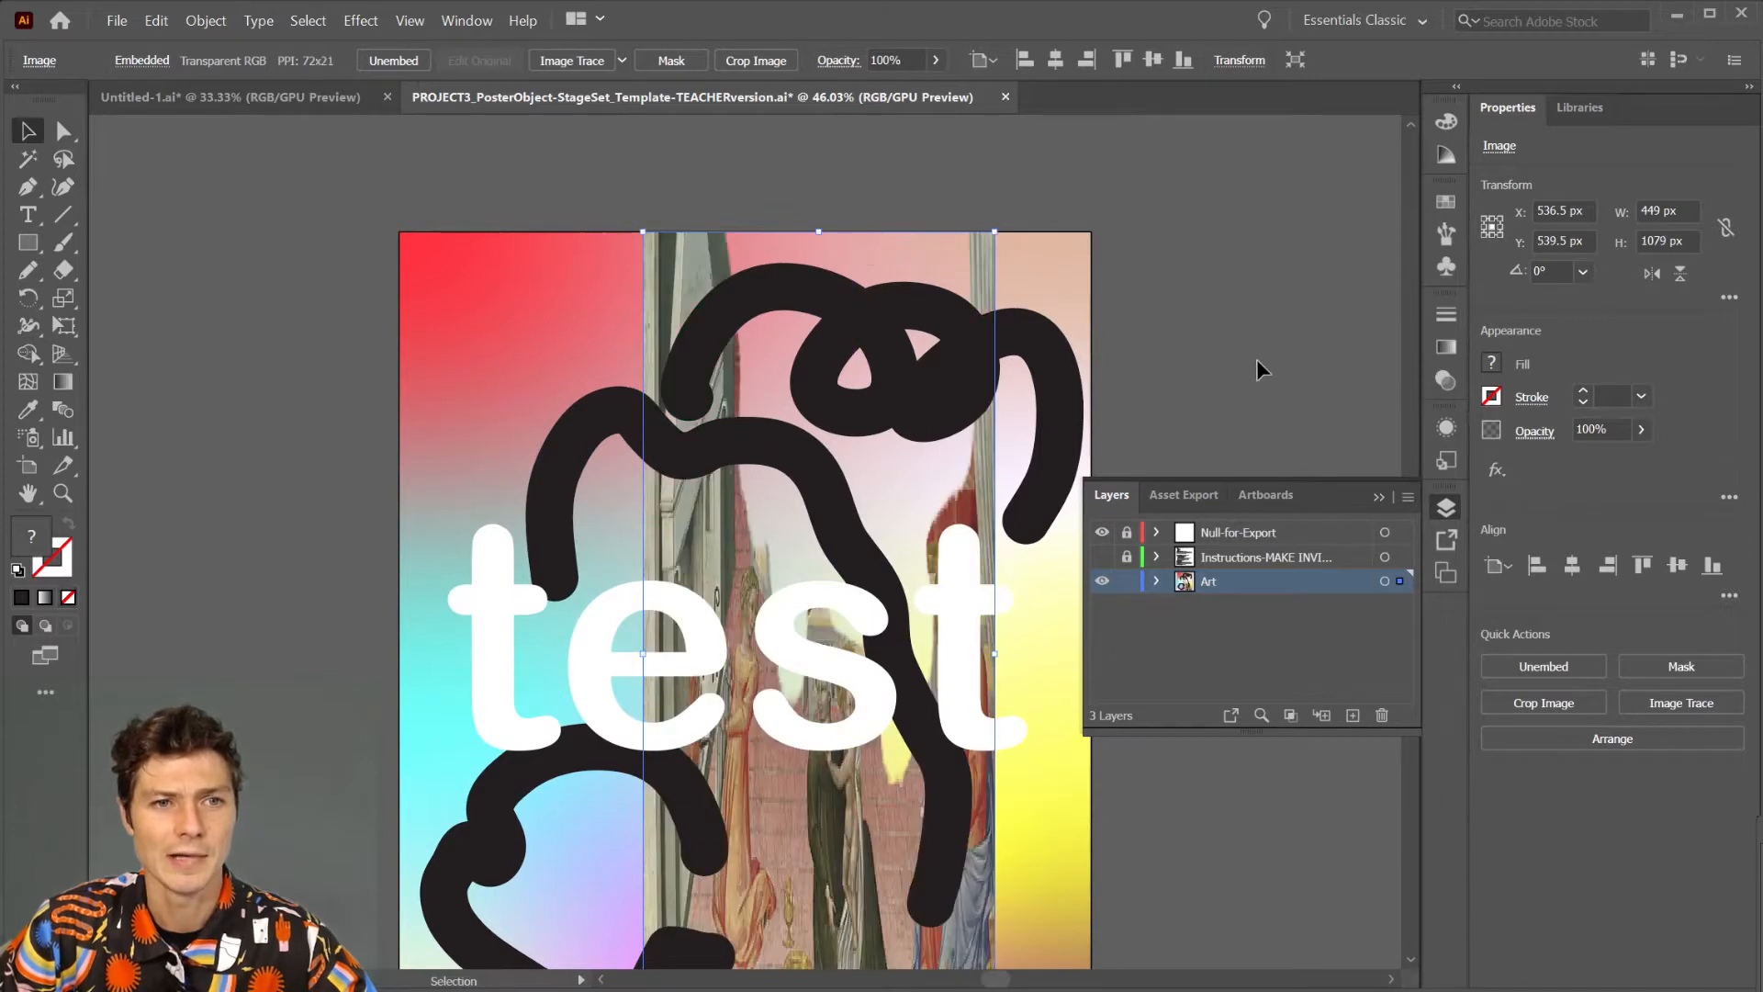
left_click(1145, 453)
scroll(1145, 453, "down", 1)
scroll(1145, 453, "down", 1)
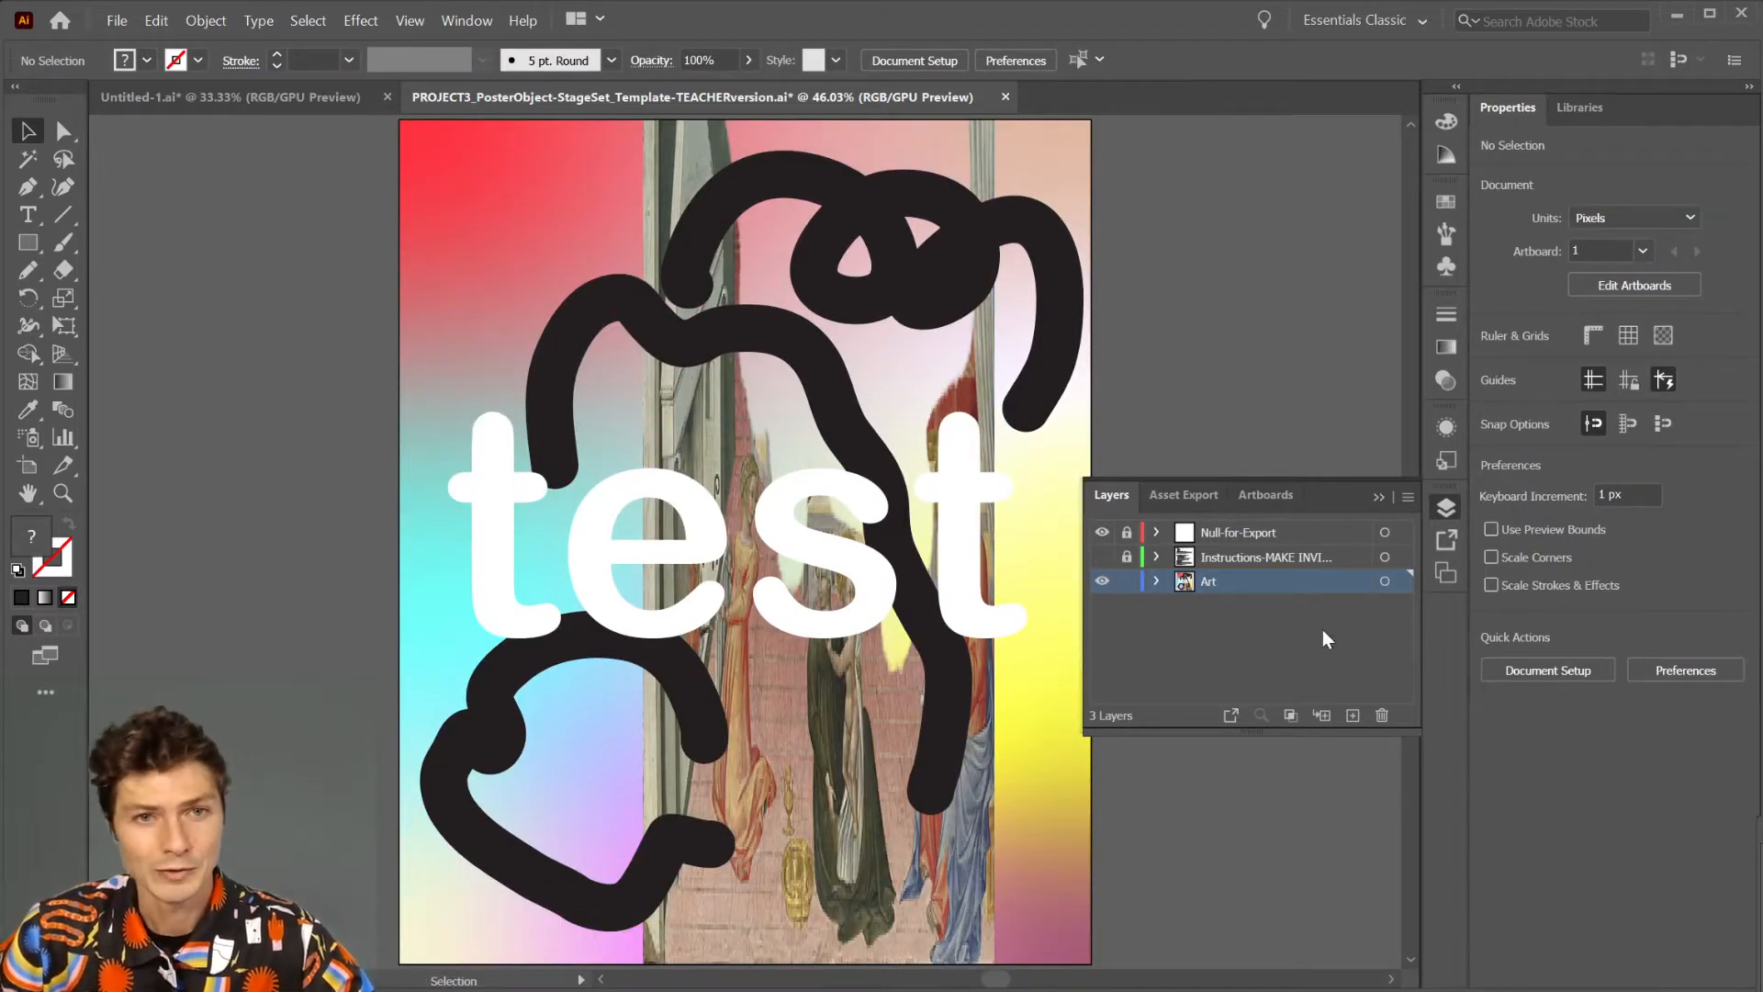
Check the poster export instructions by briefly showing the Instructions layer with Art hidden, and restore the artwork view.
left_click(1102, 557)
left_click(1101, 581)
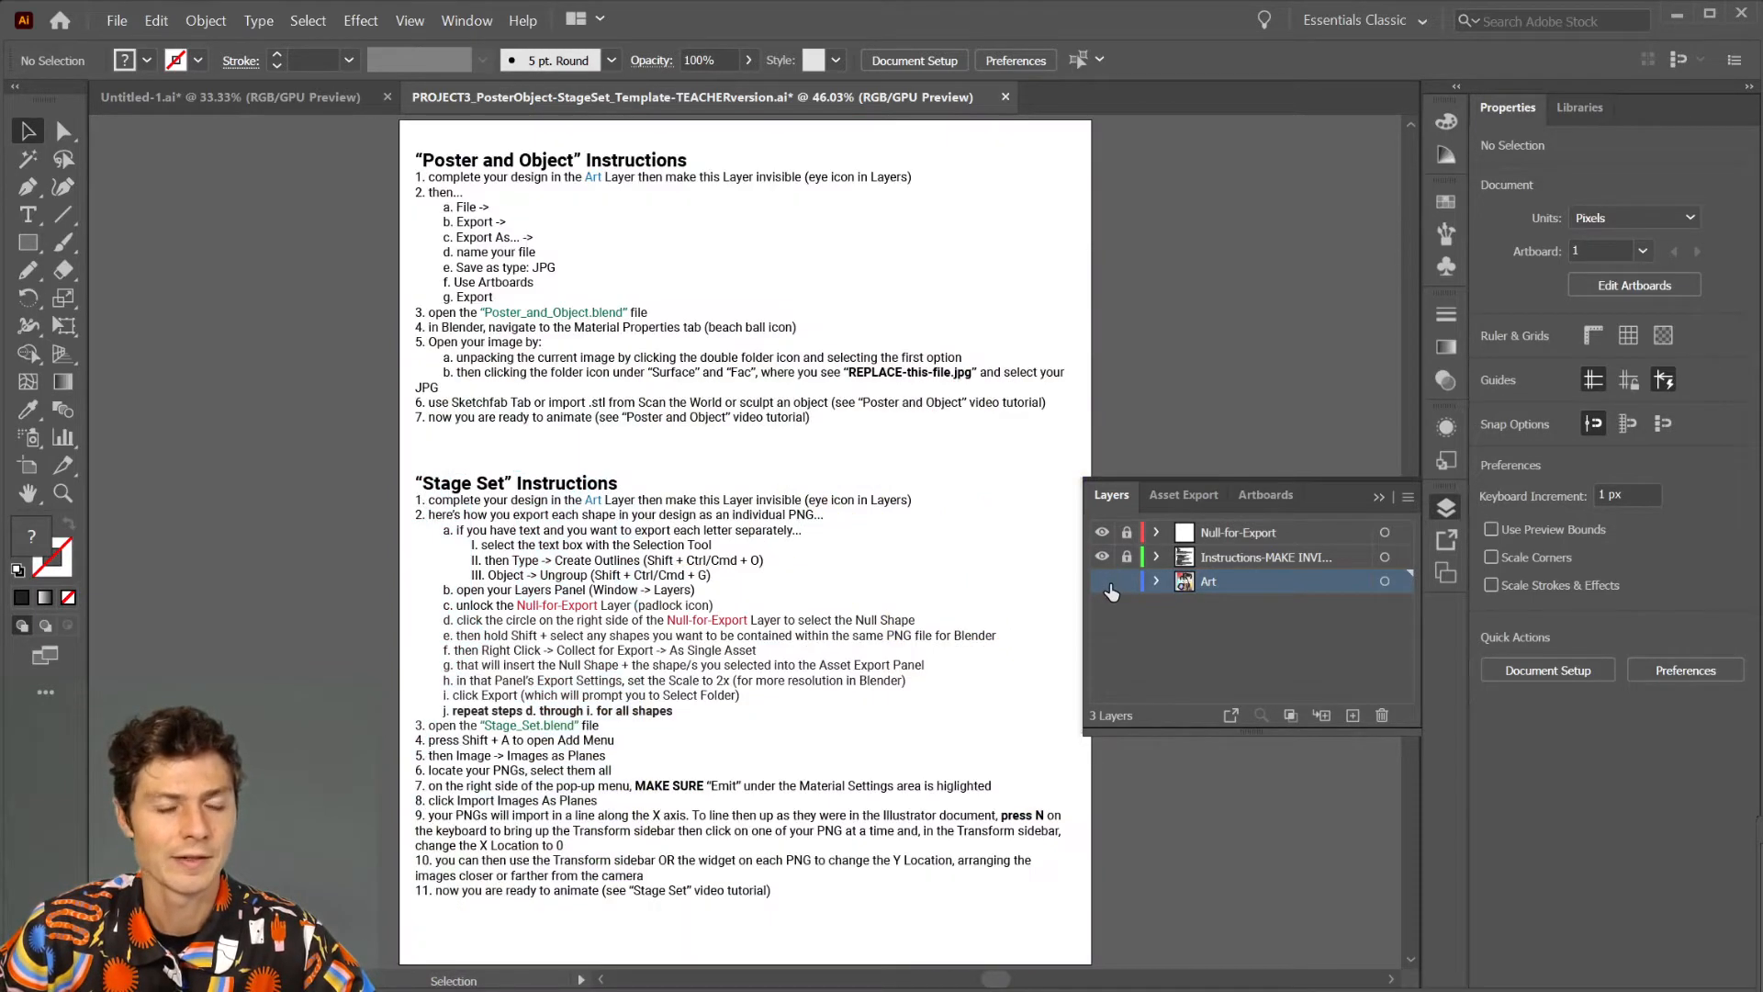
left_click(1102, 582)
left_click(1101, 557)
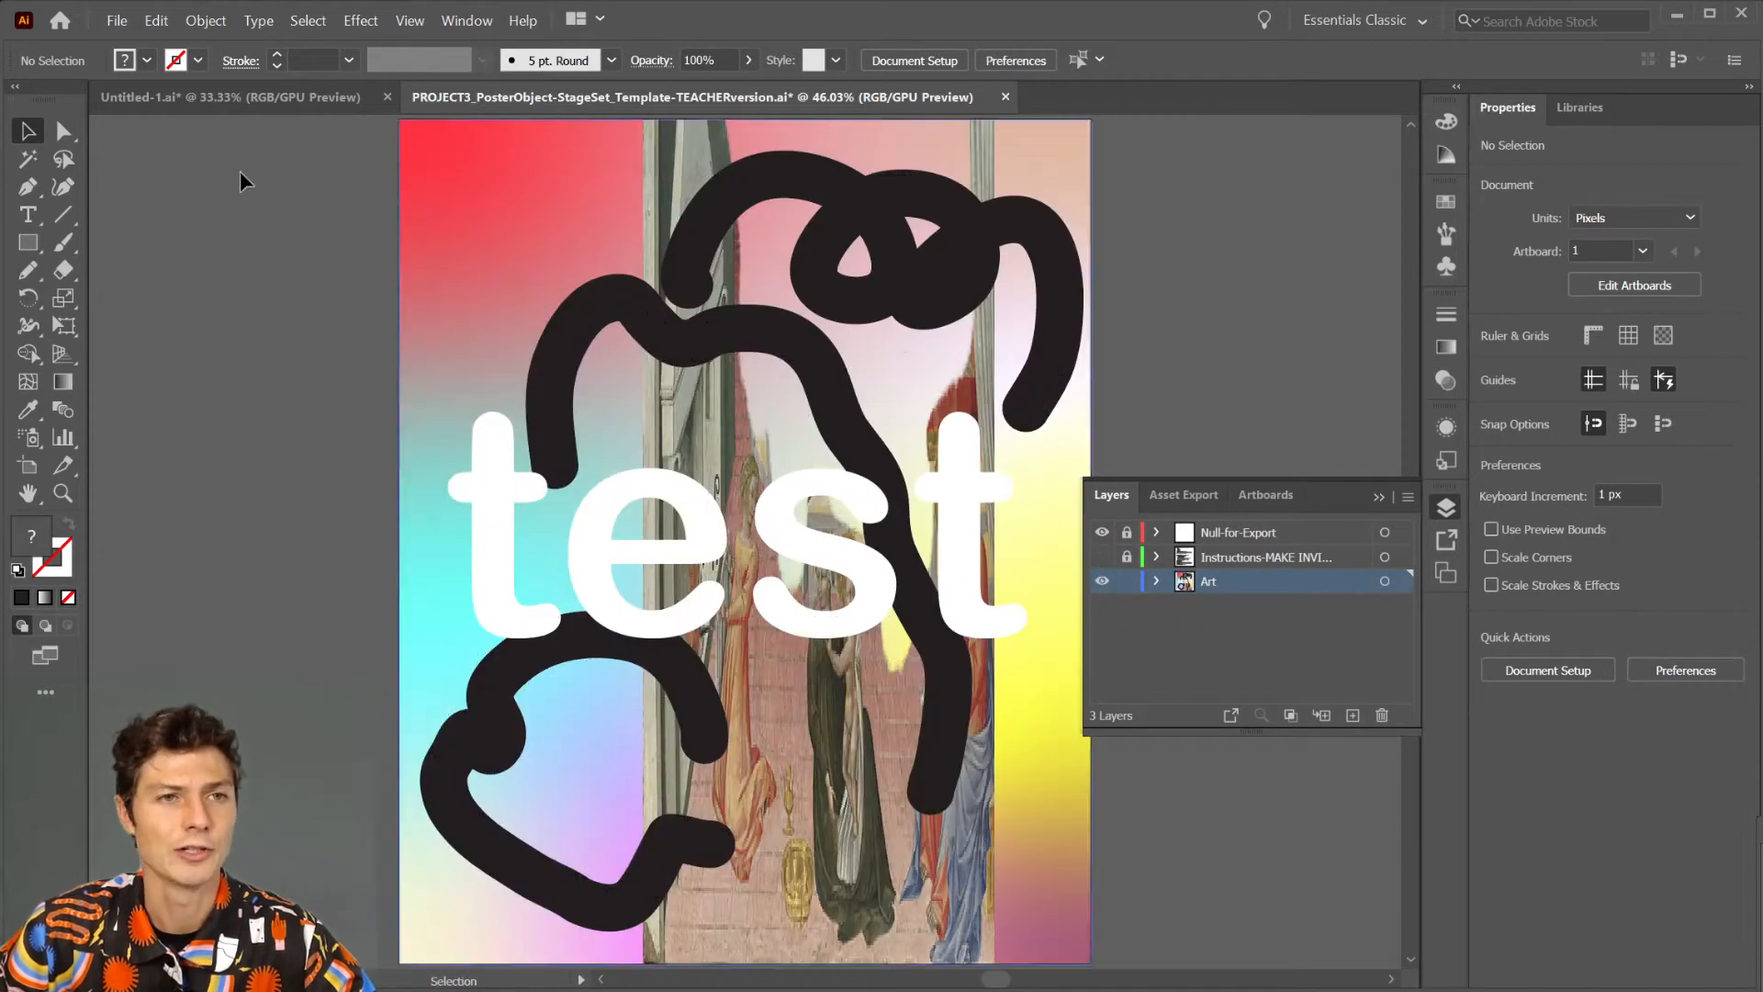
Export the artwork to the Project 3 folder as a JPEG named TESTTESTESTES, with Use Artboards enabled and High (300 ppi) resolution.
left_click(115, 20)
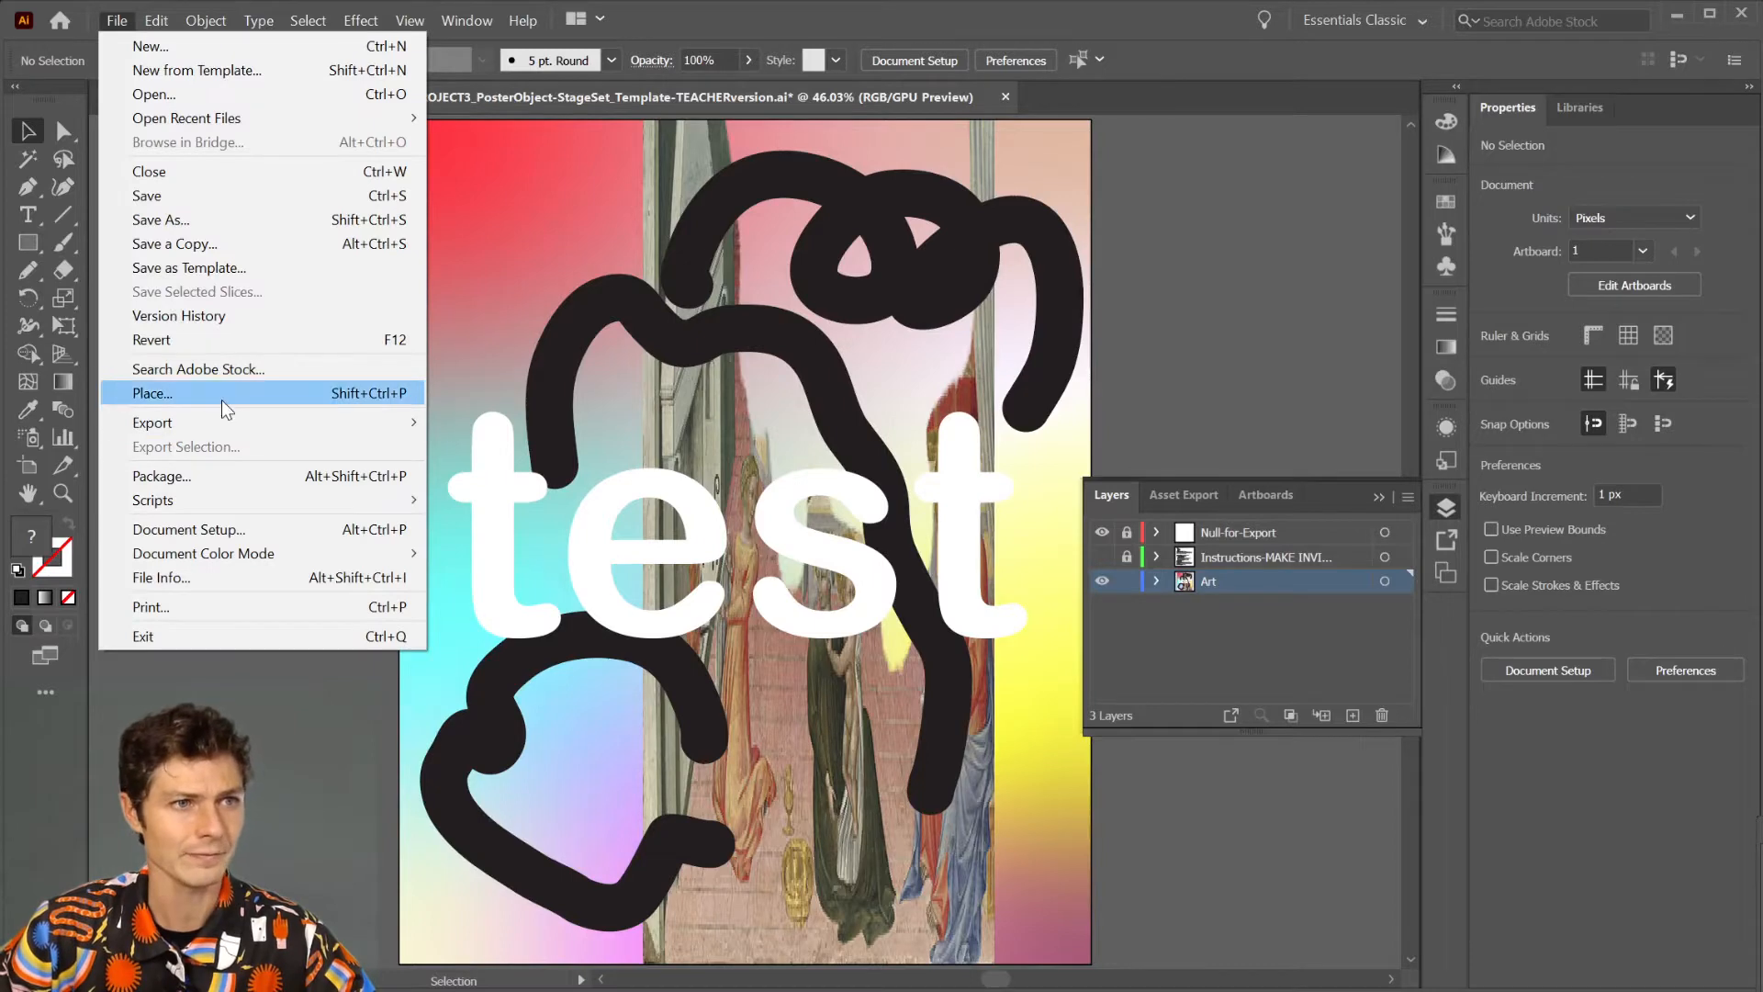
mouse_move(234, 422)
left_click(478, 446)
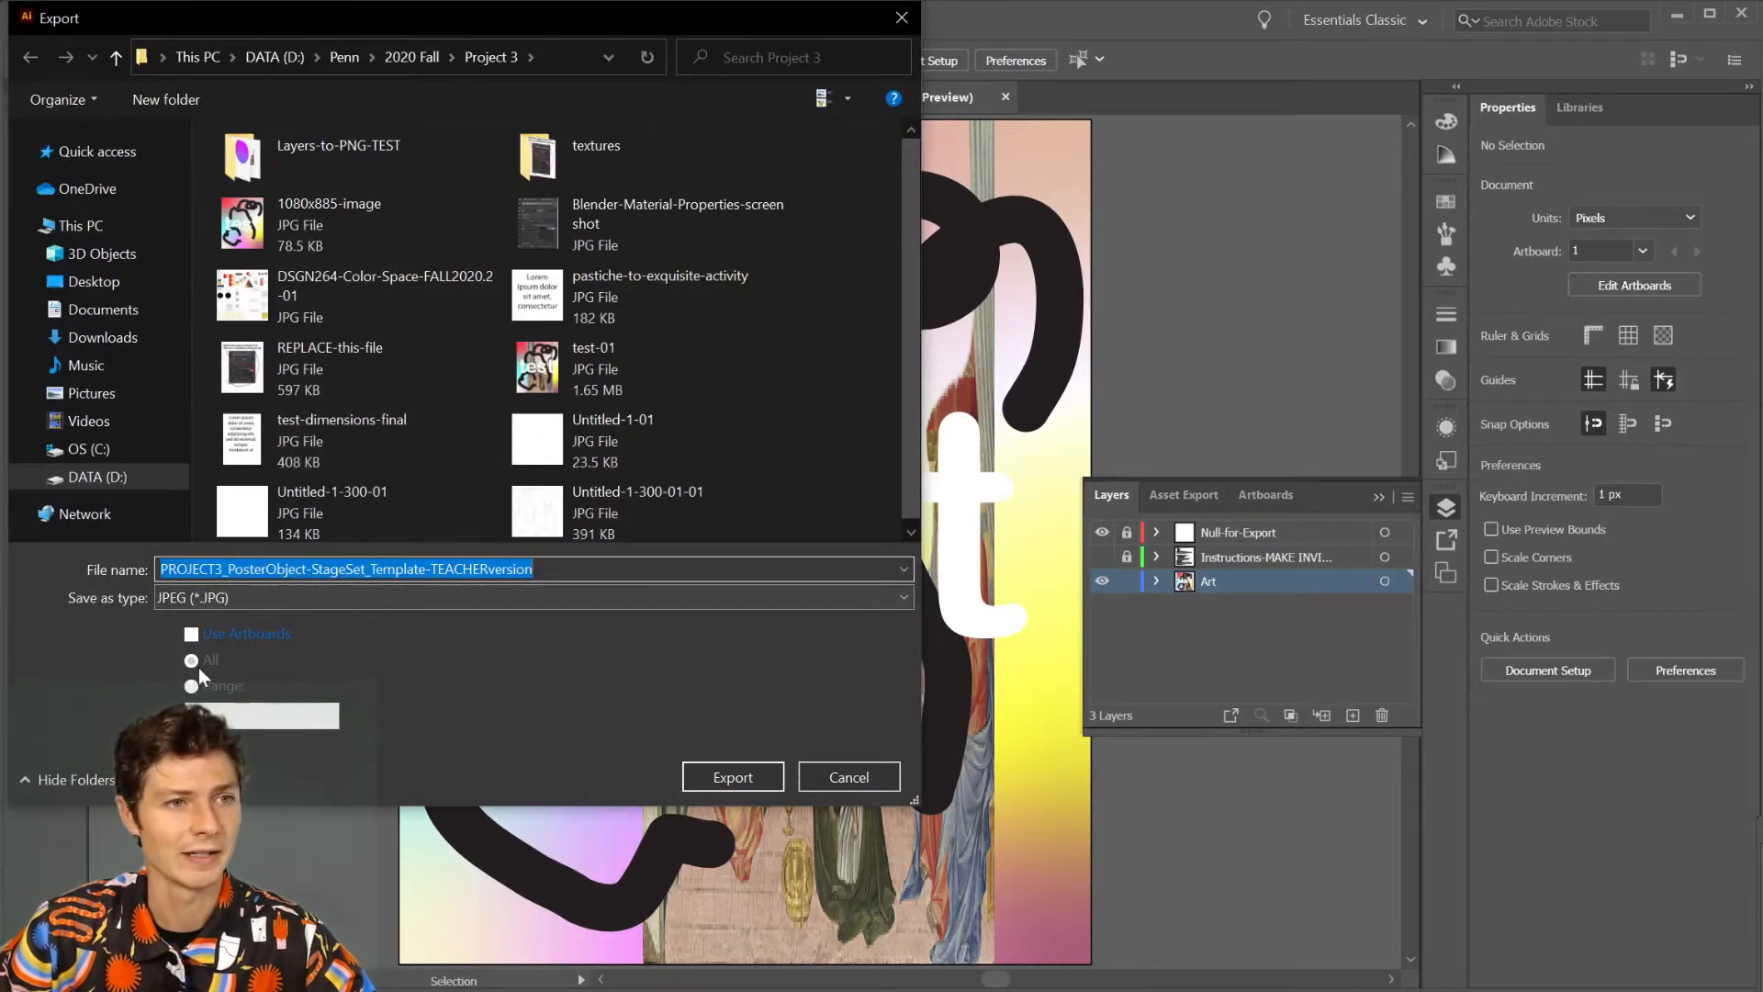
left_click(191, 635)
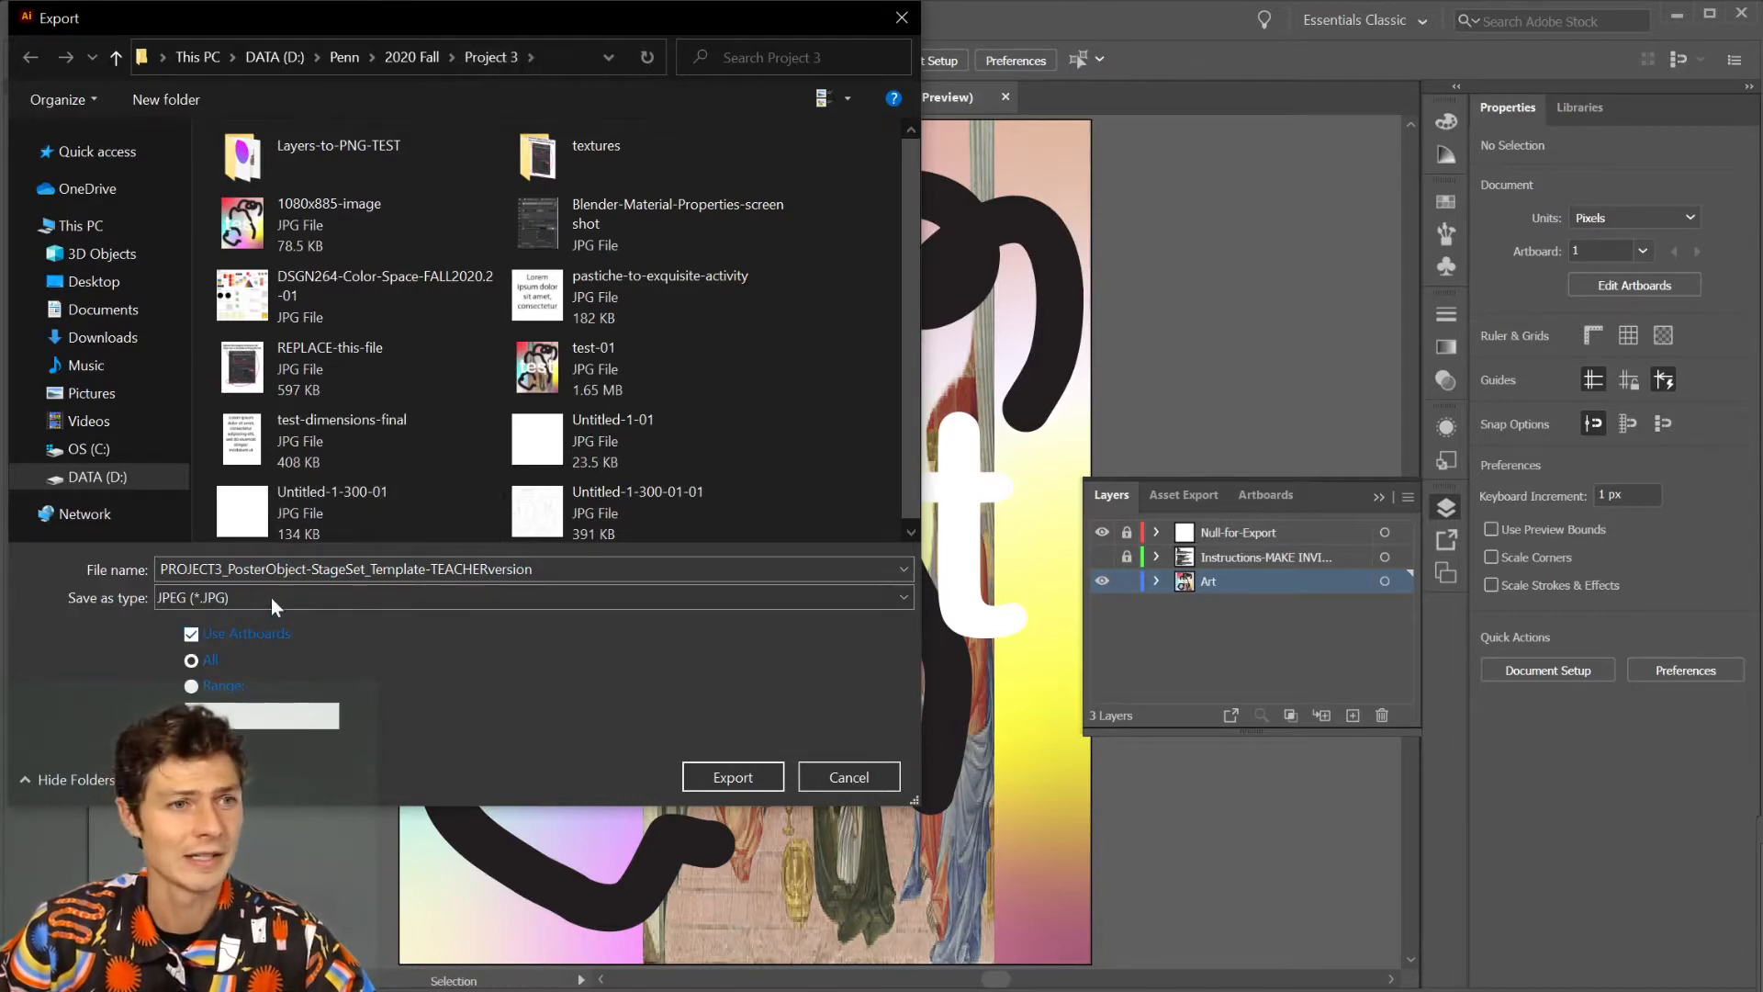
left_click_drag(544, 571, 9, 581)
type("T")
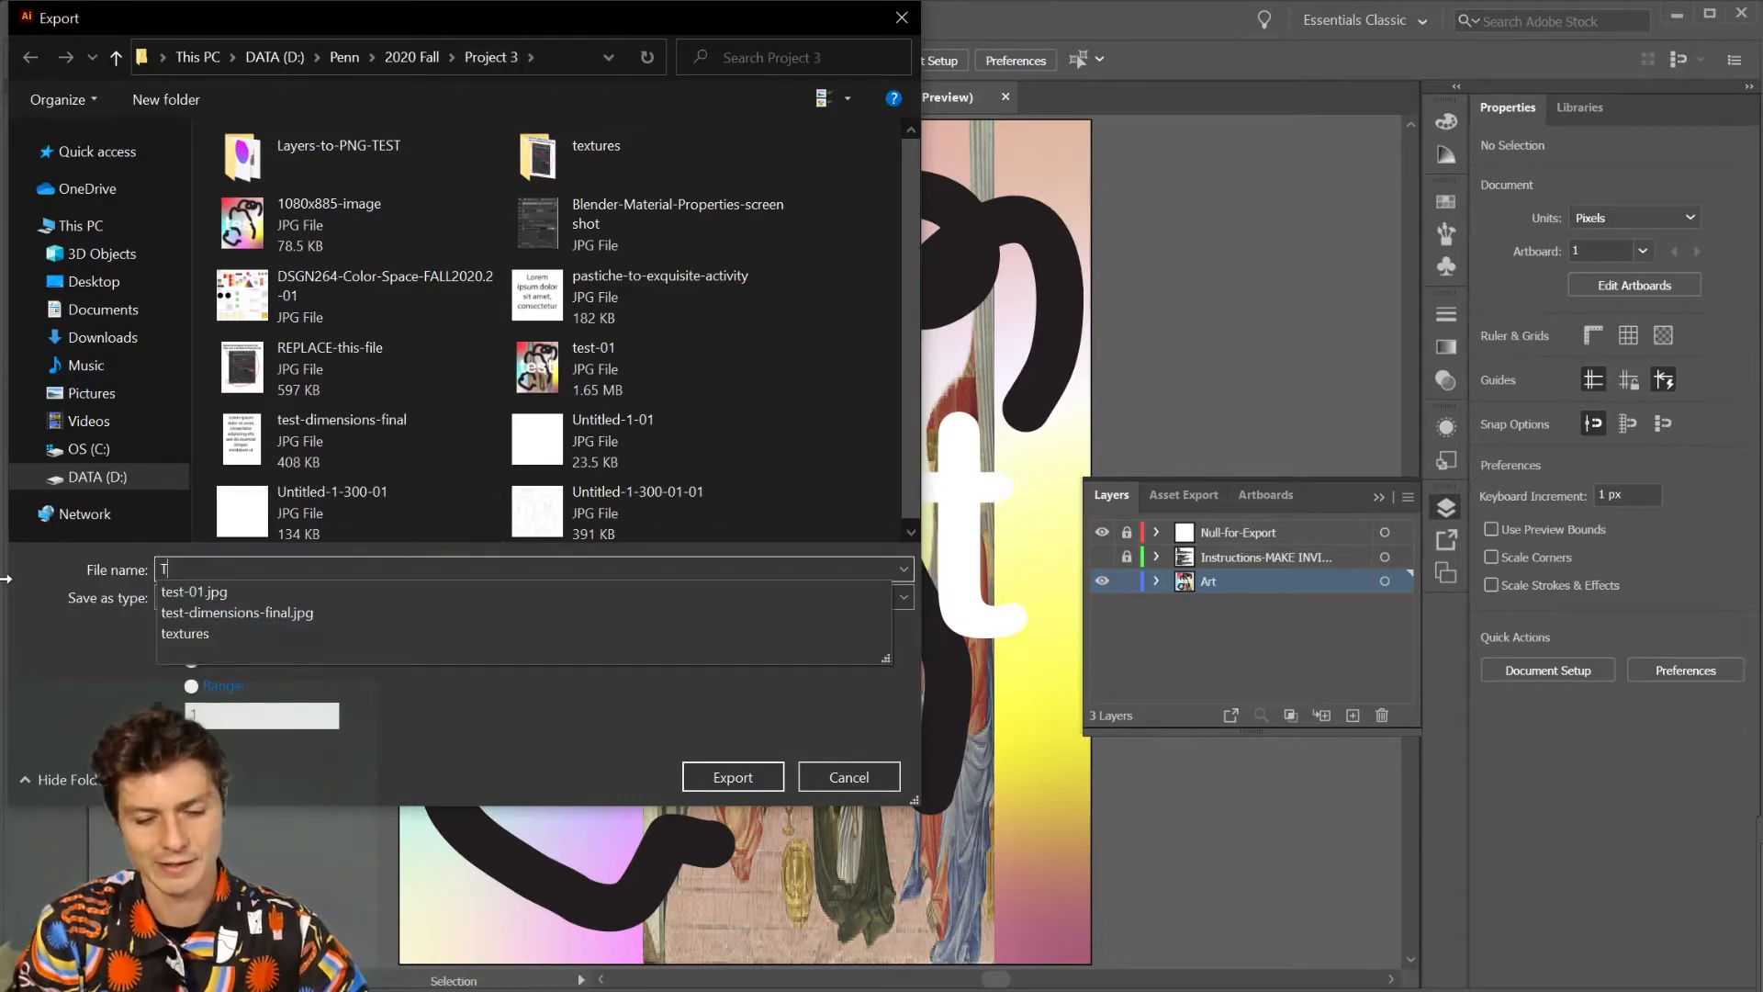
type("ESTTESTE")
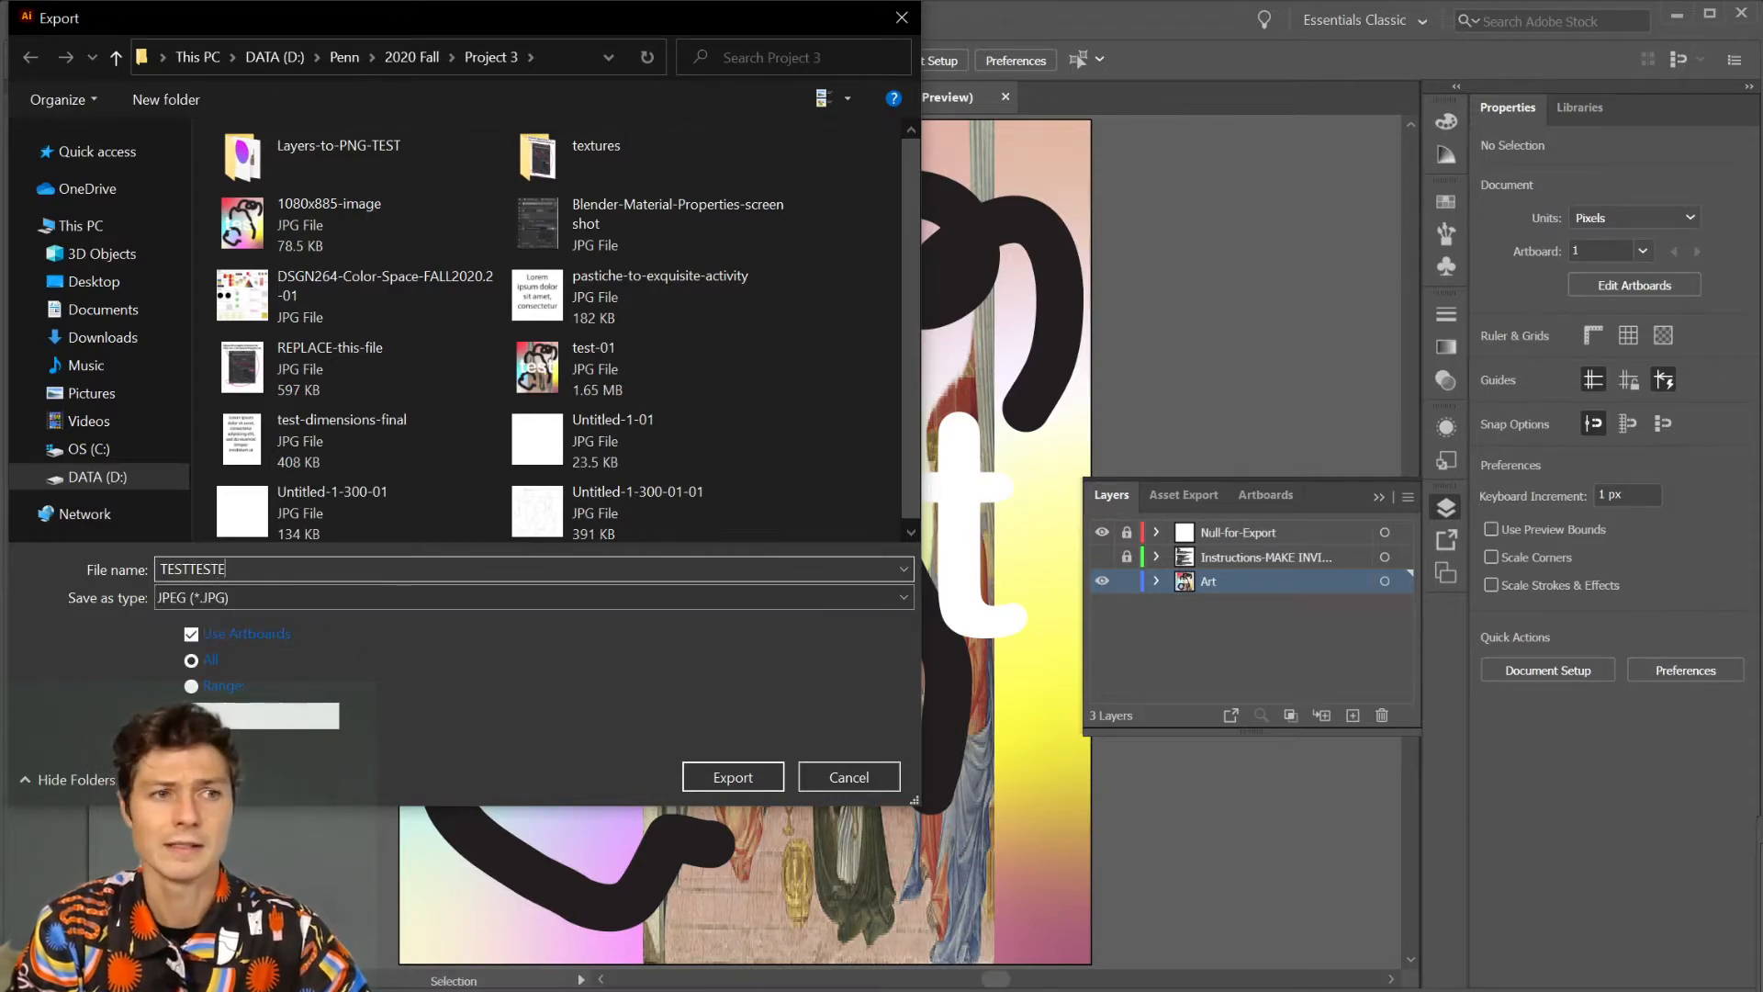
type("STES")
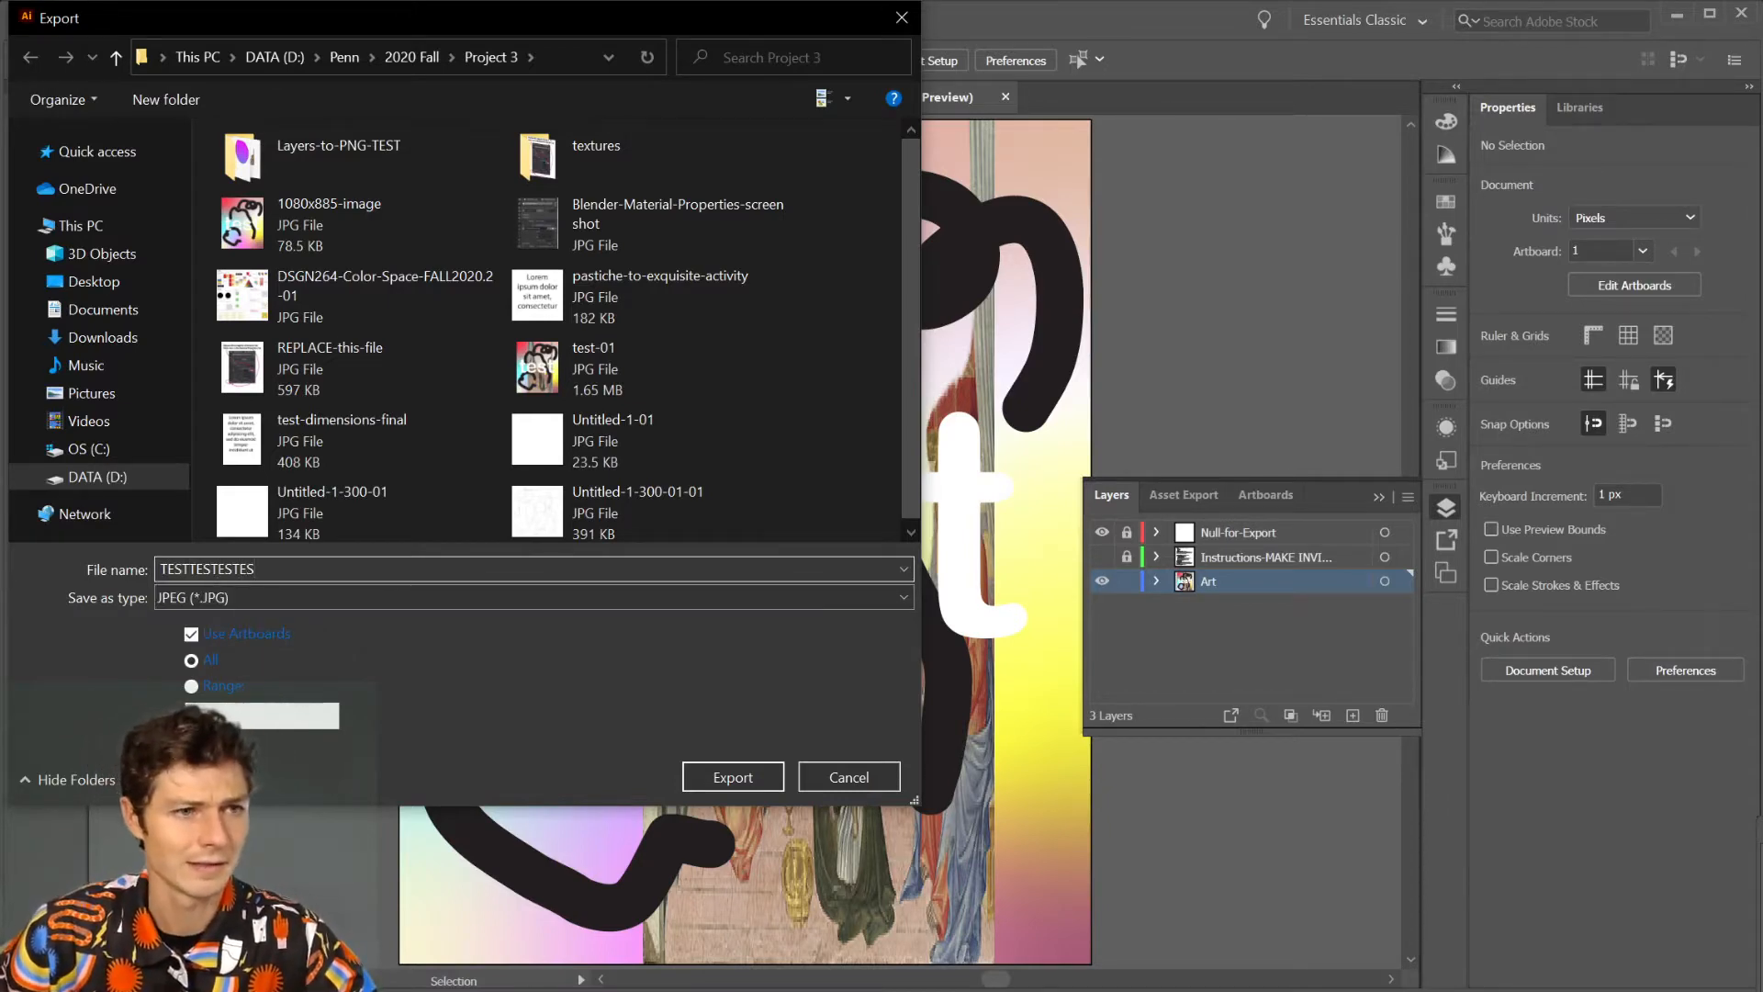
left_click(734, 777)
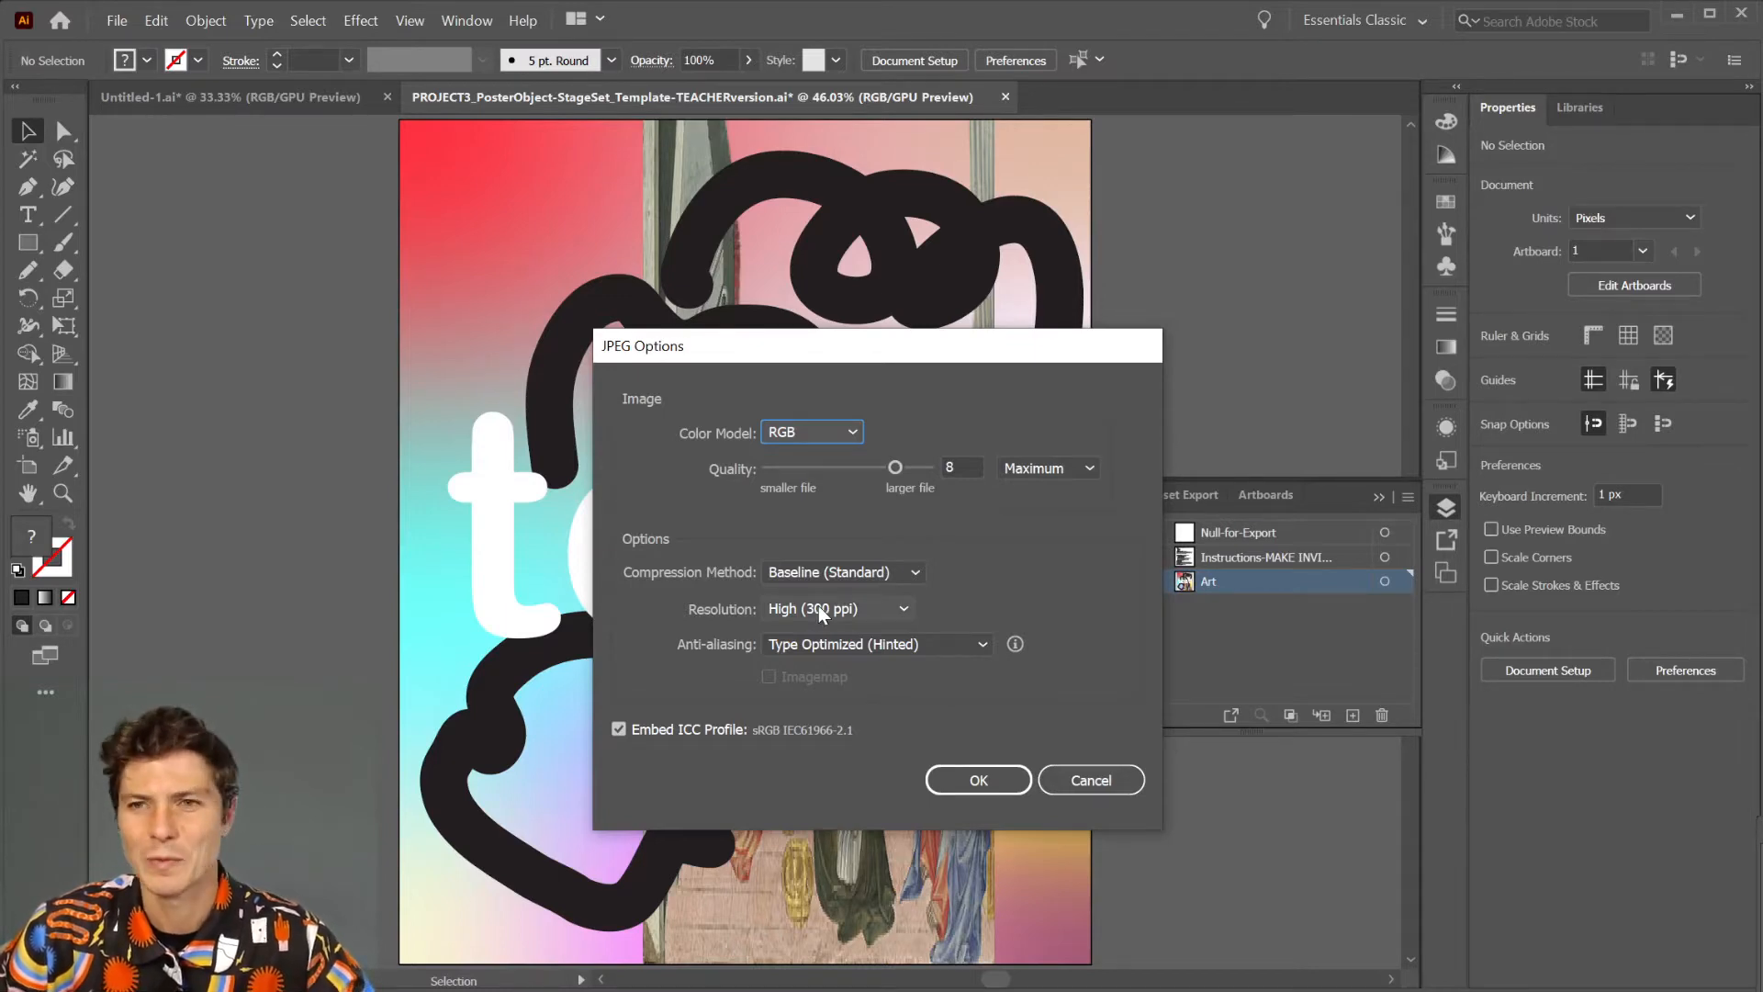
left_click(974, 777)
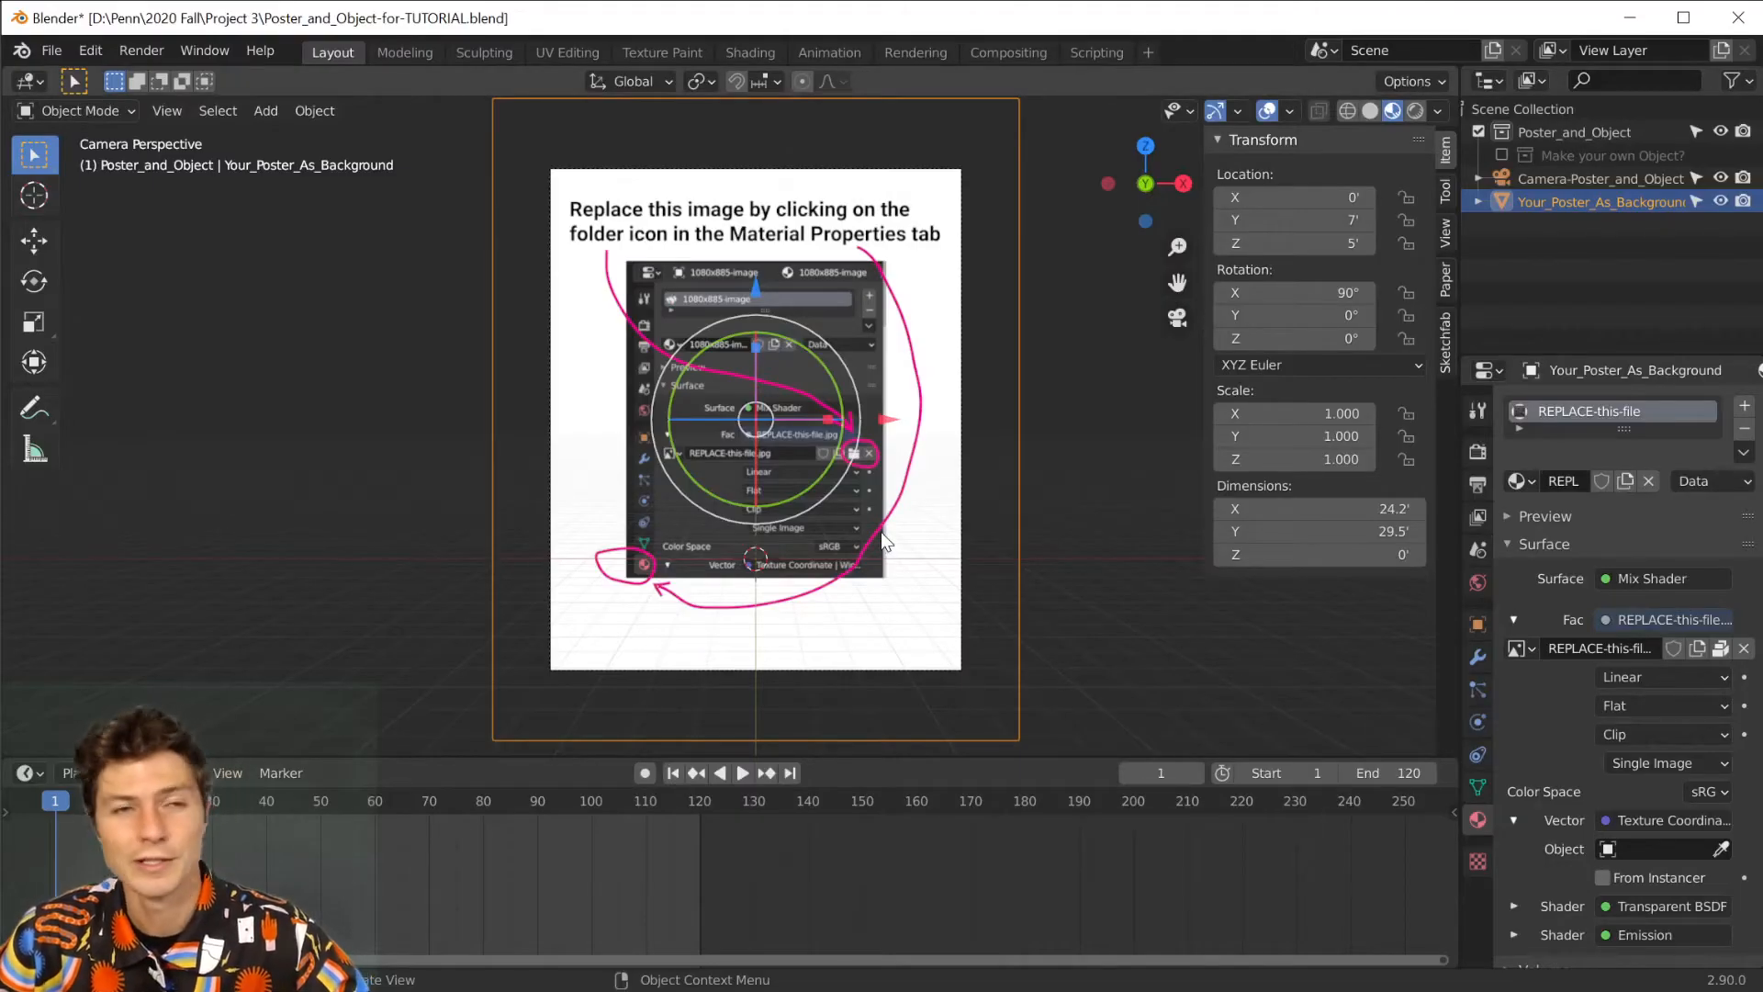
Switch to Blender and compare the poster scene in Solid, Material Preview and Rendered viewport shading.
left_click(1372, 112)
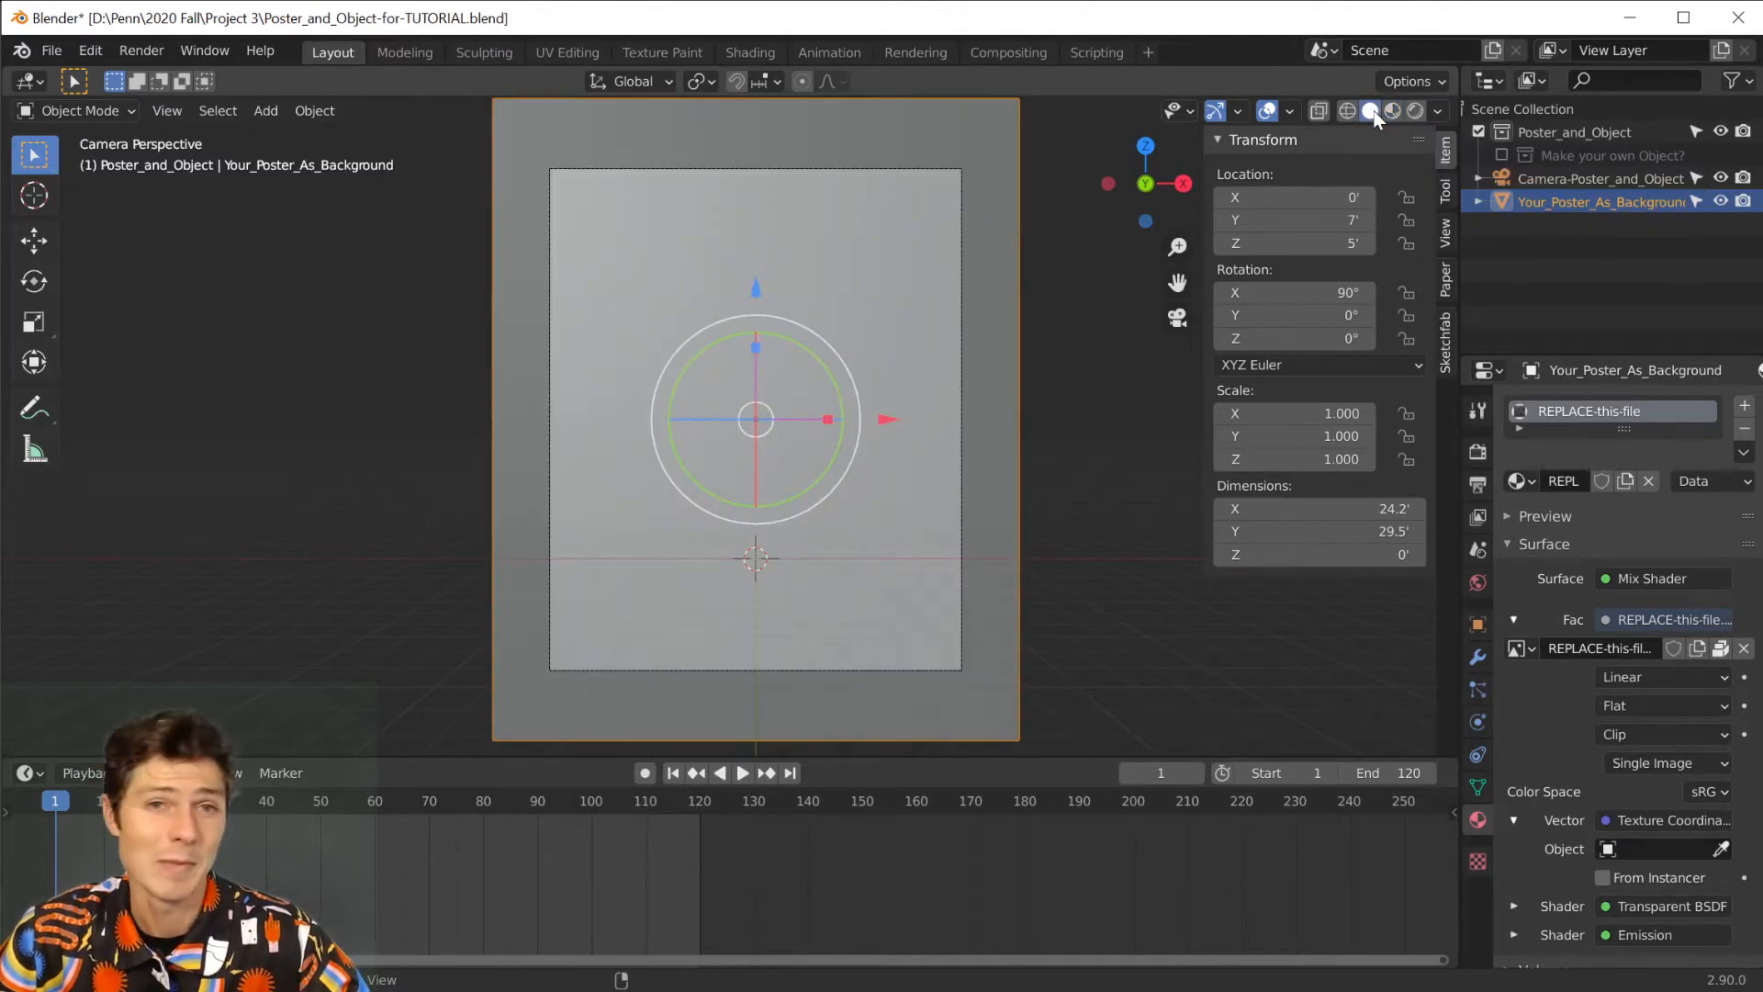
left_click(1391, 112)
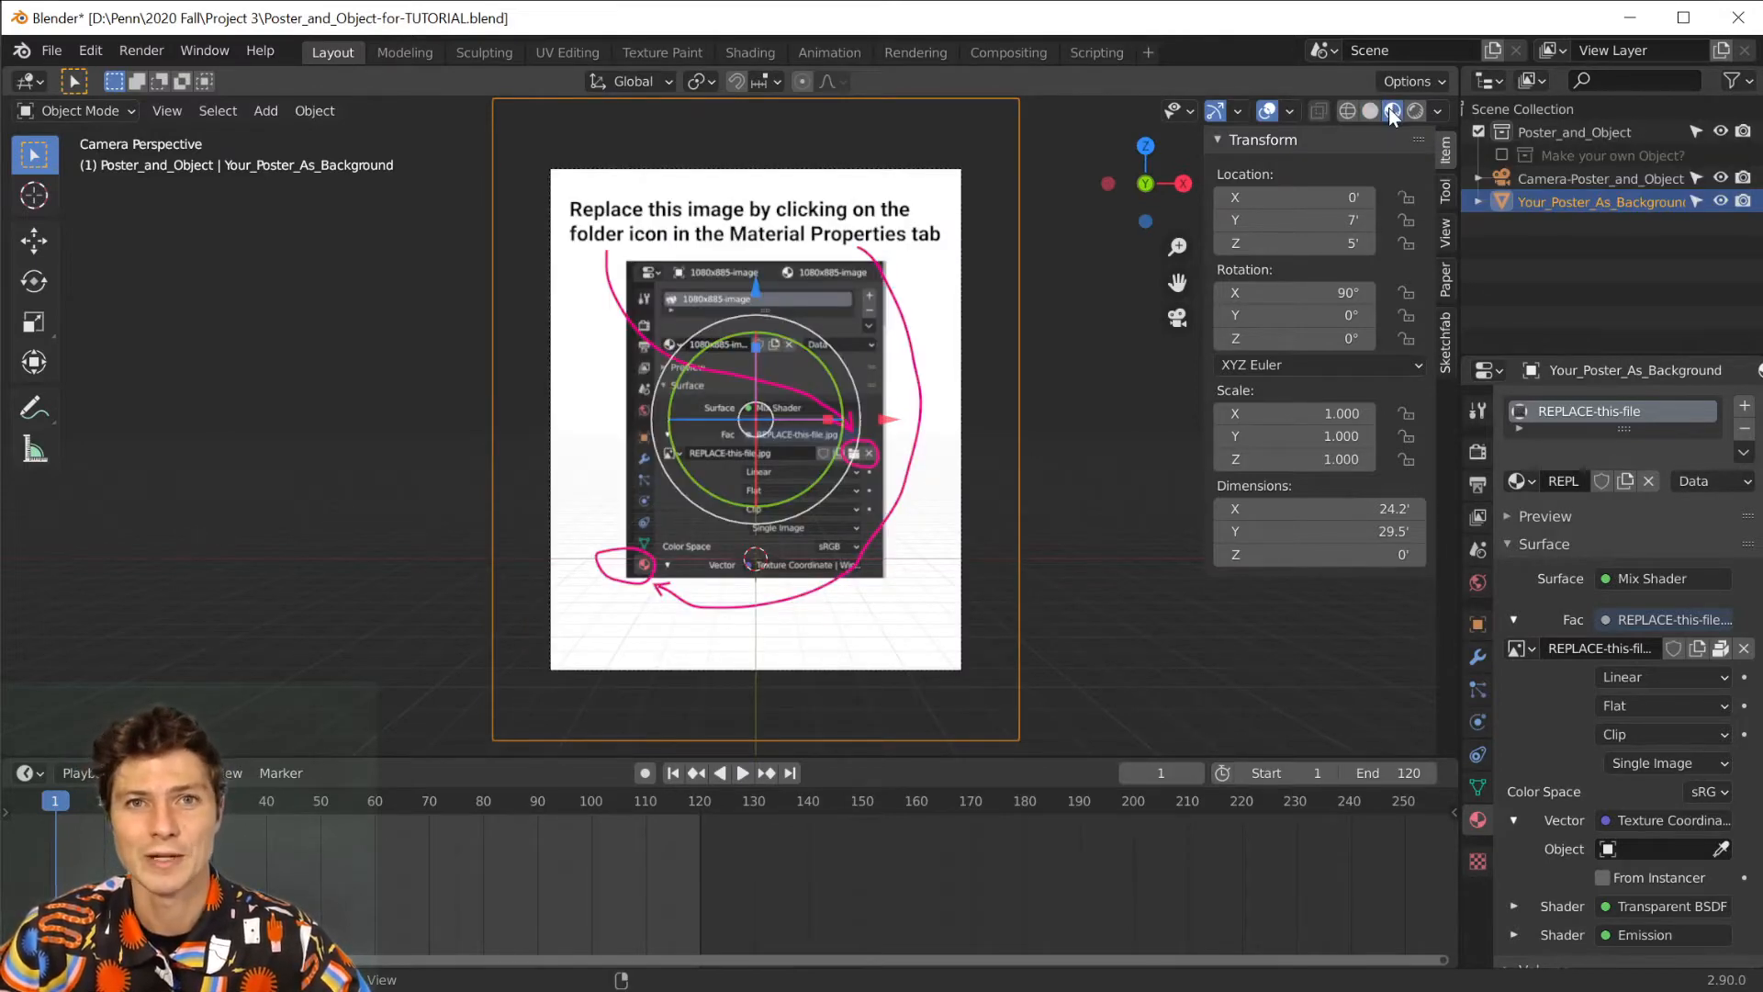
left_click(1411, 110)
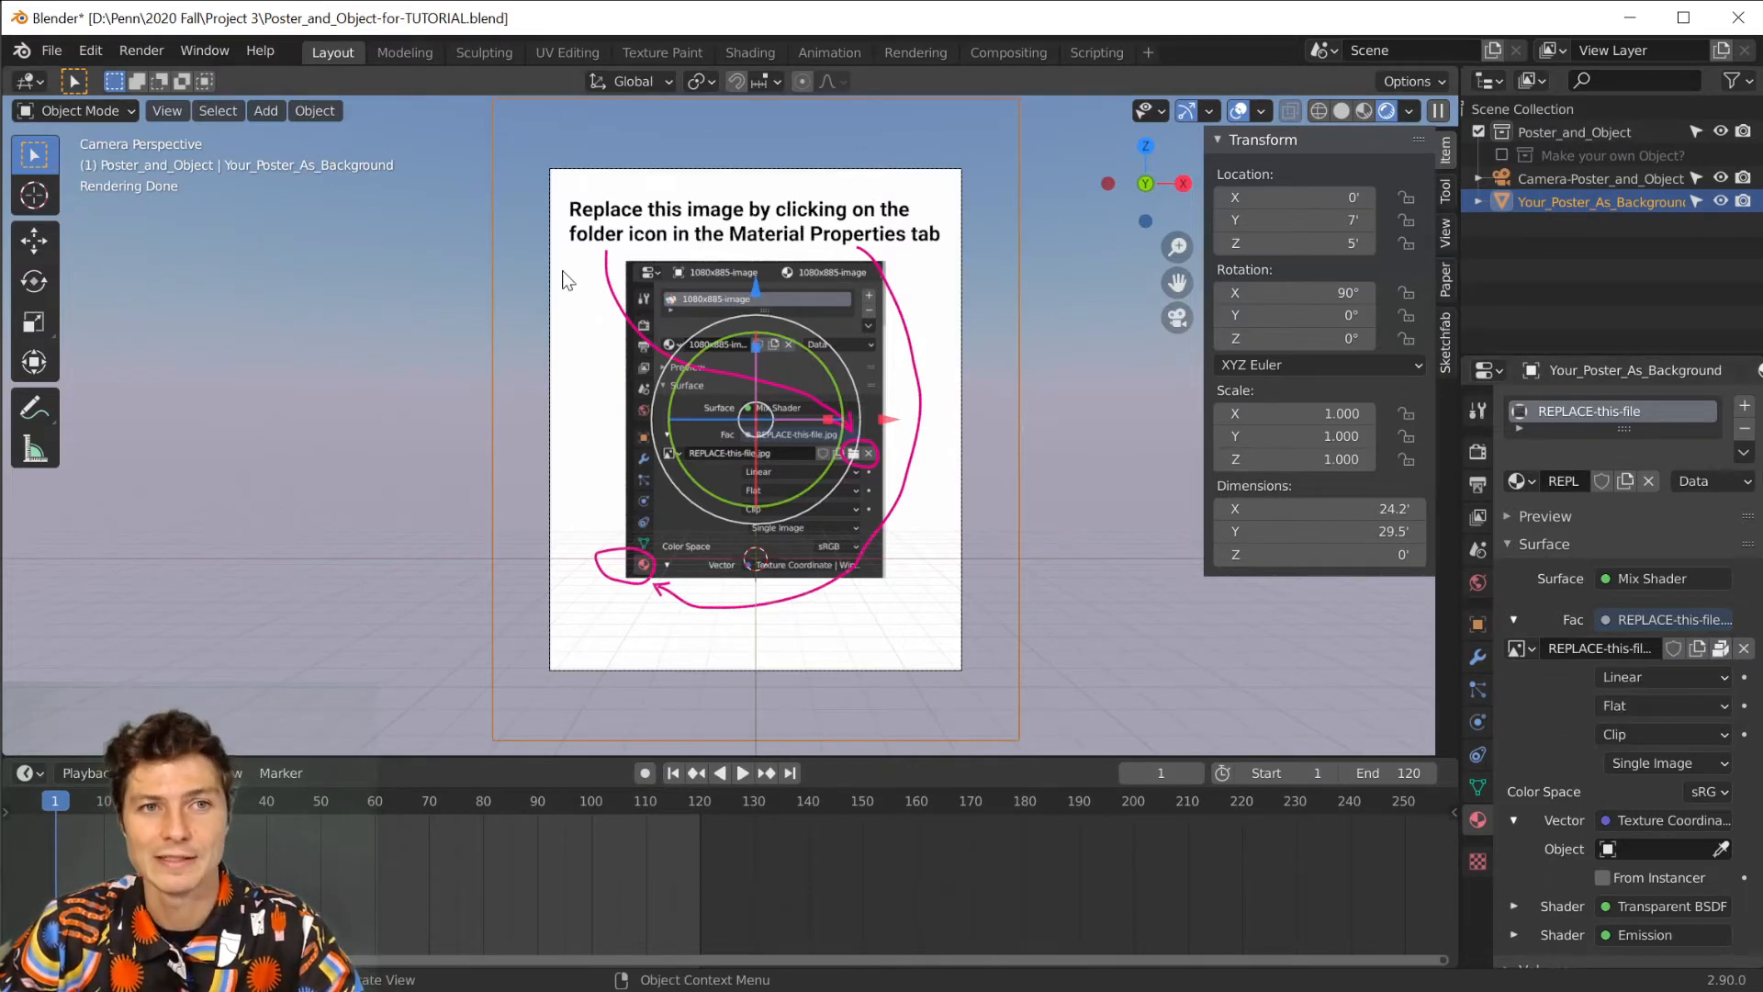
Unpack the poster's REPLACE-this-file.jpg texture using the current directory, and replace it with TESTTESTESTES-01.jpg from the Project 3 folder.
left_click(1721, 650)
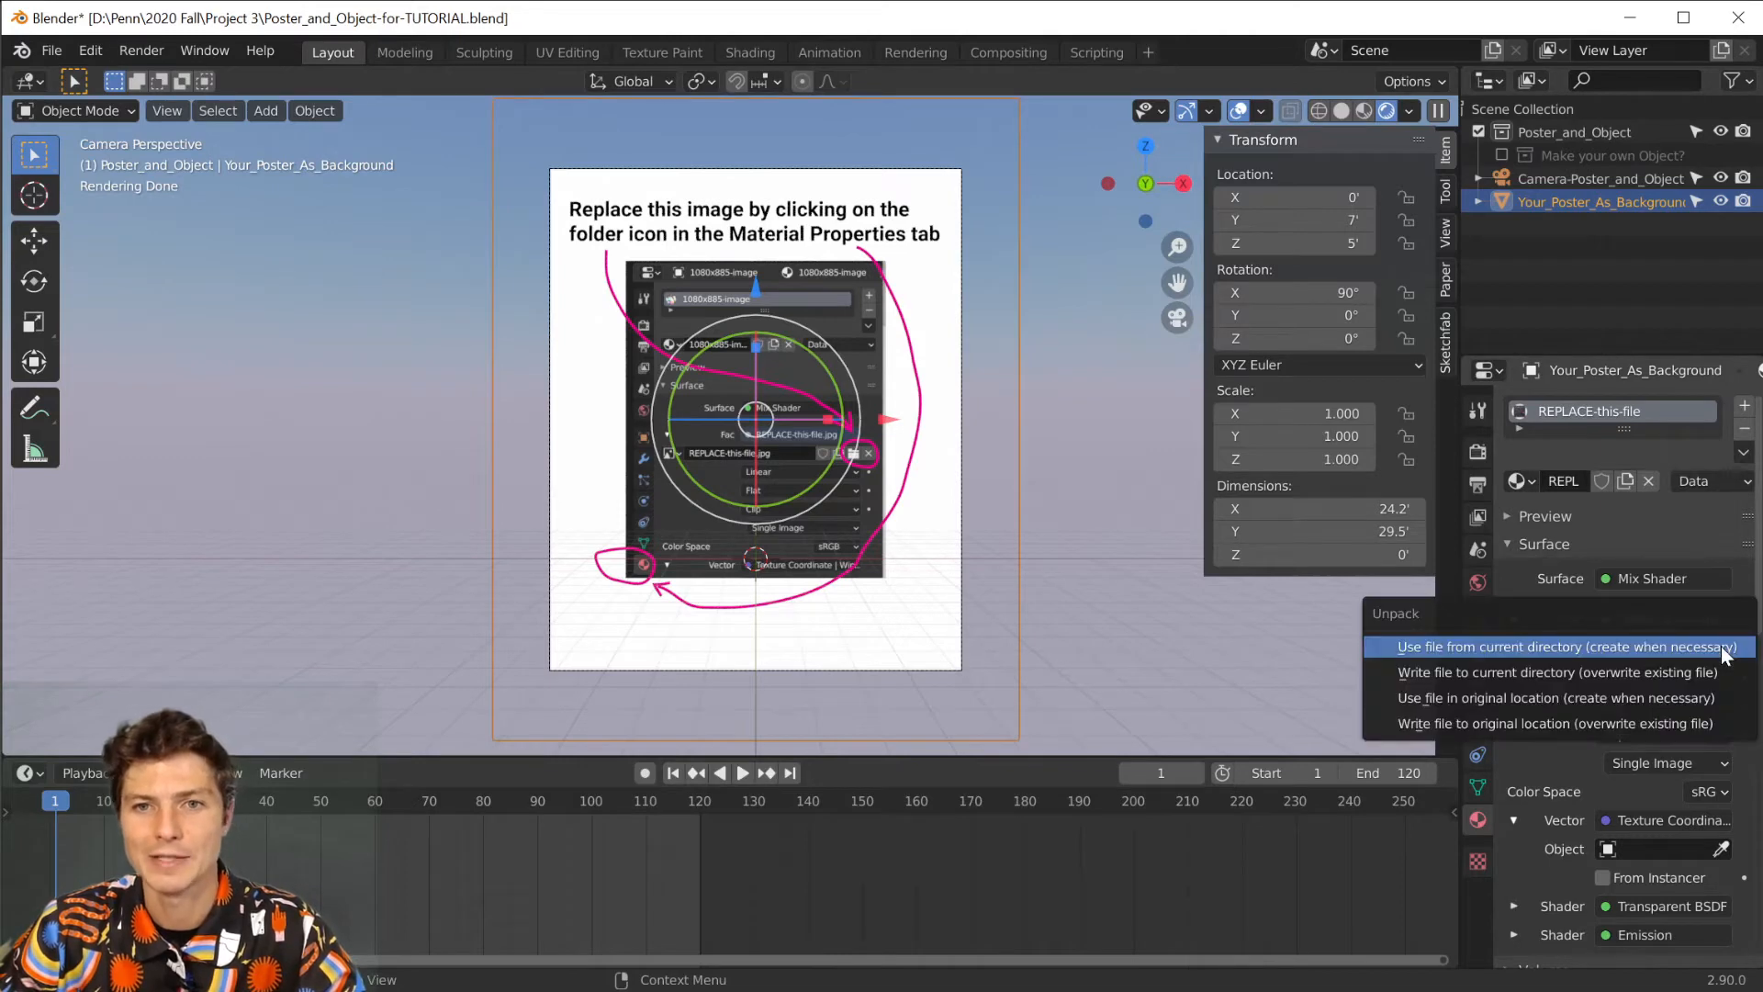
left_click(1629, 648)
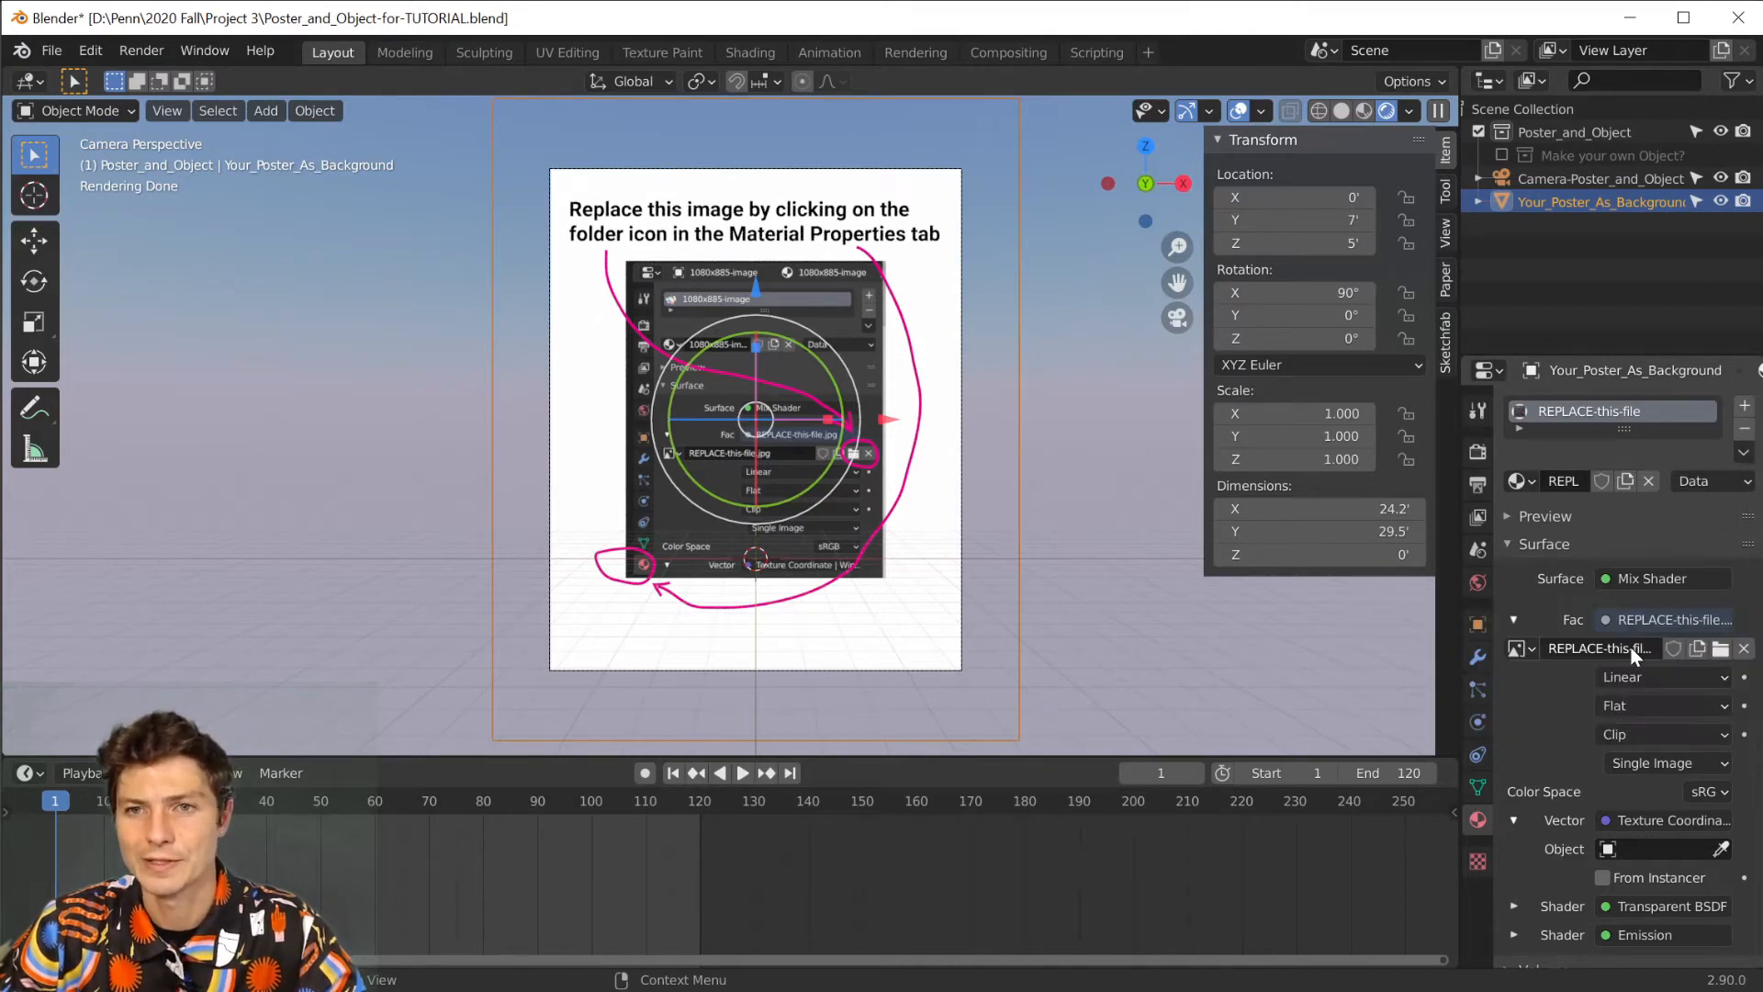
left_click(1721, 648)
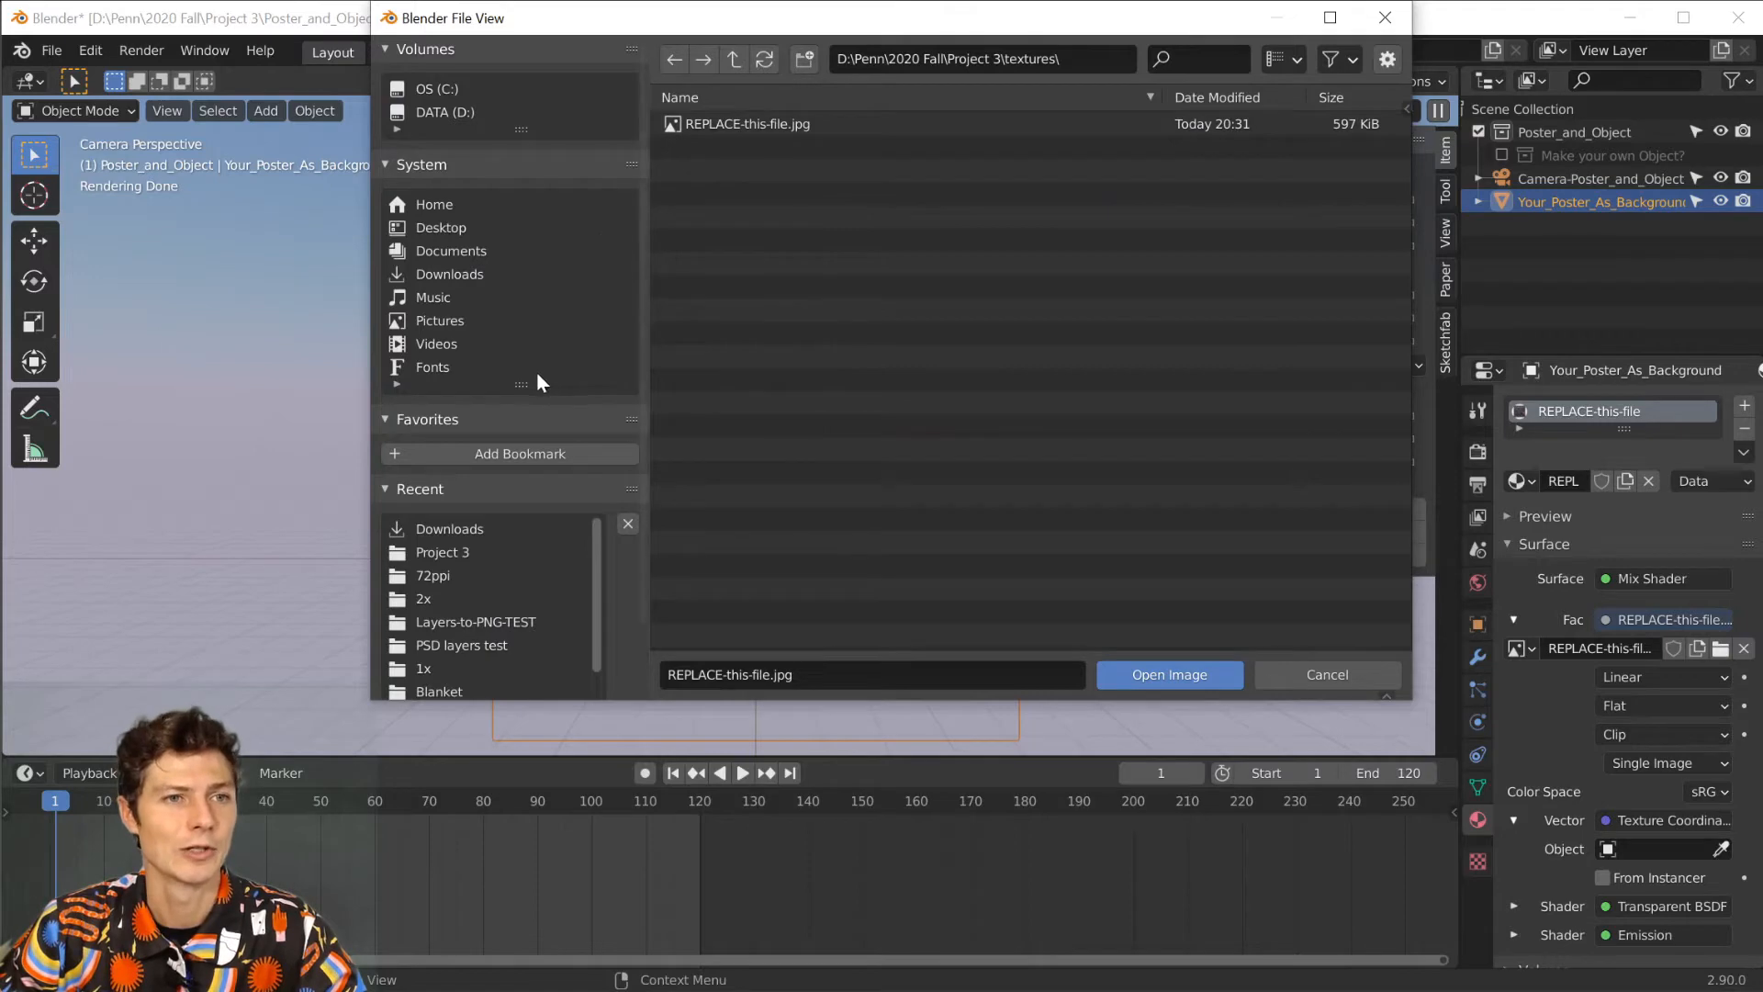
left_click(456, 553)
left_click(788, 356)
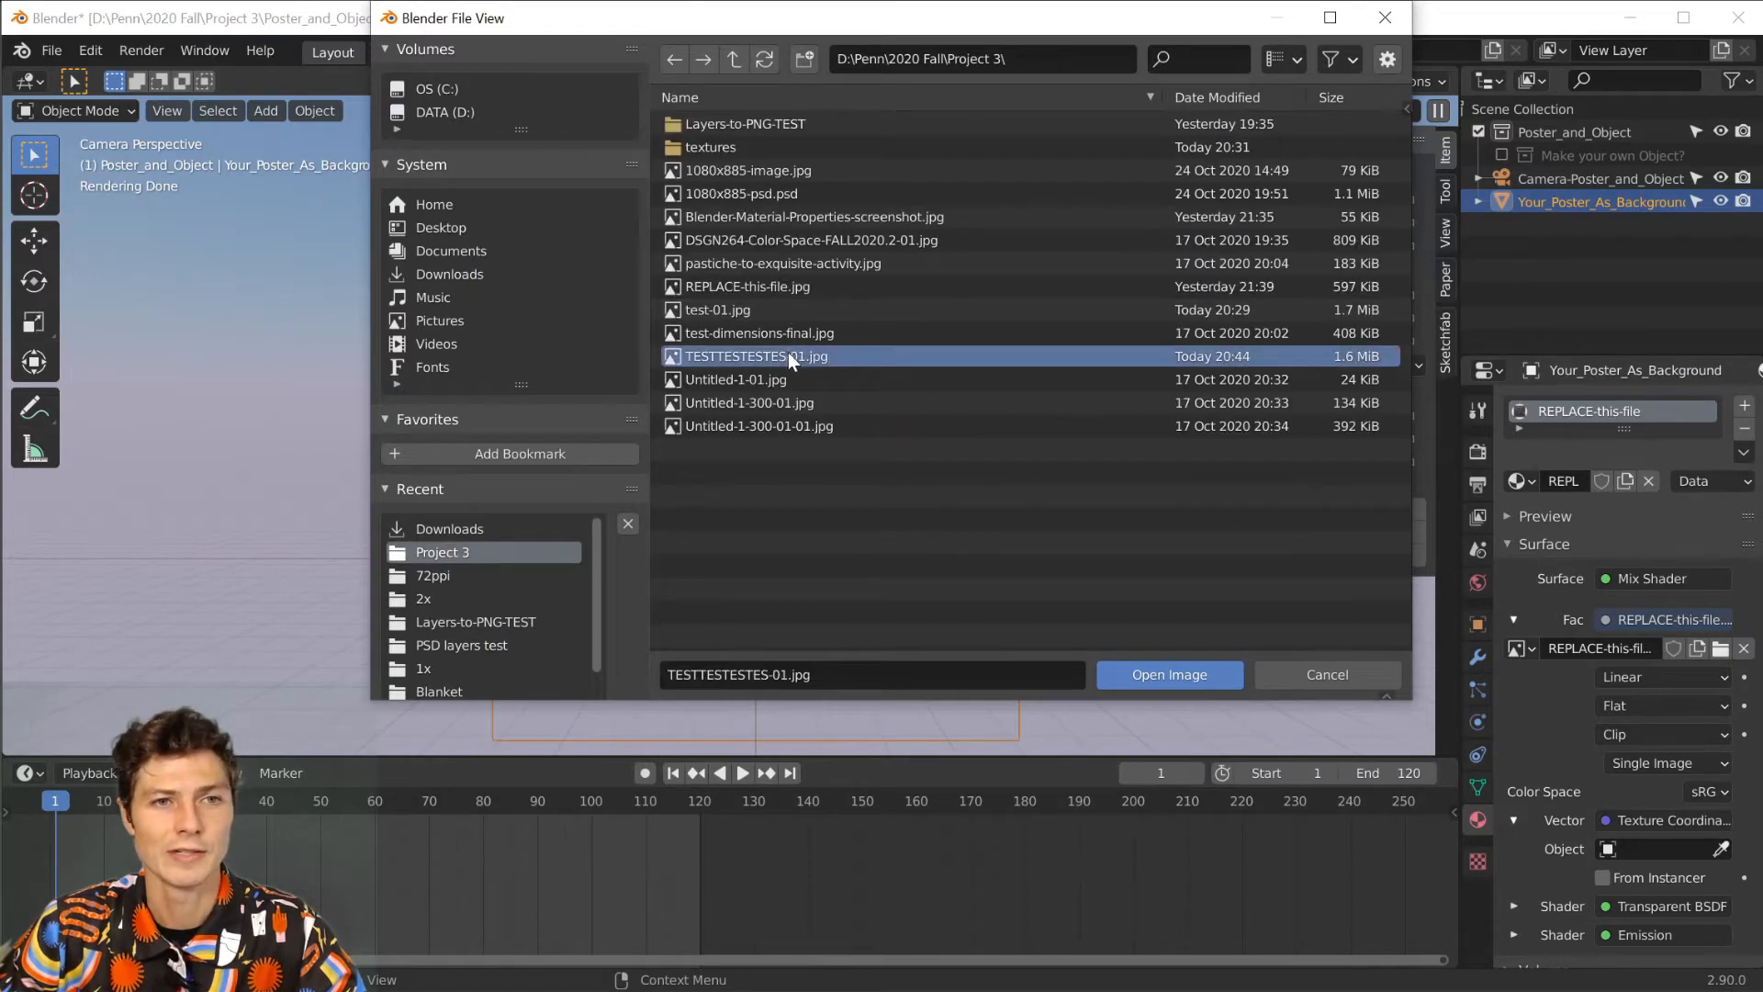
left_click(1165, 678)
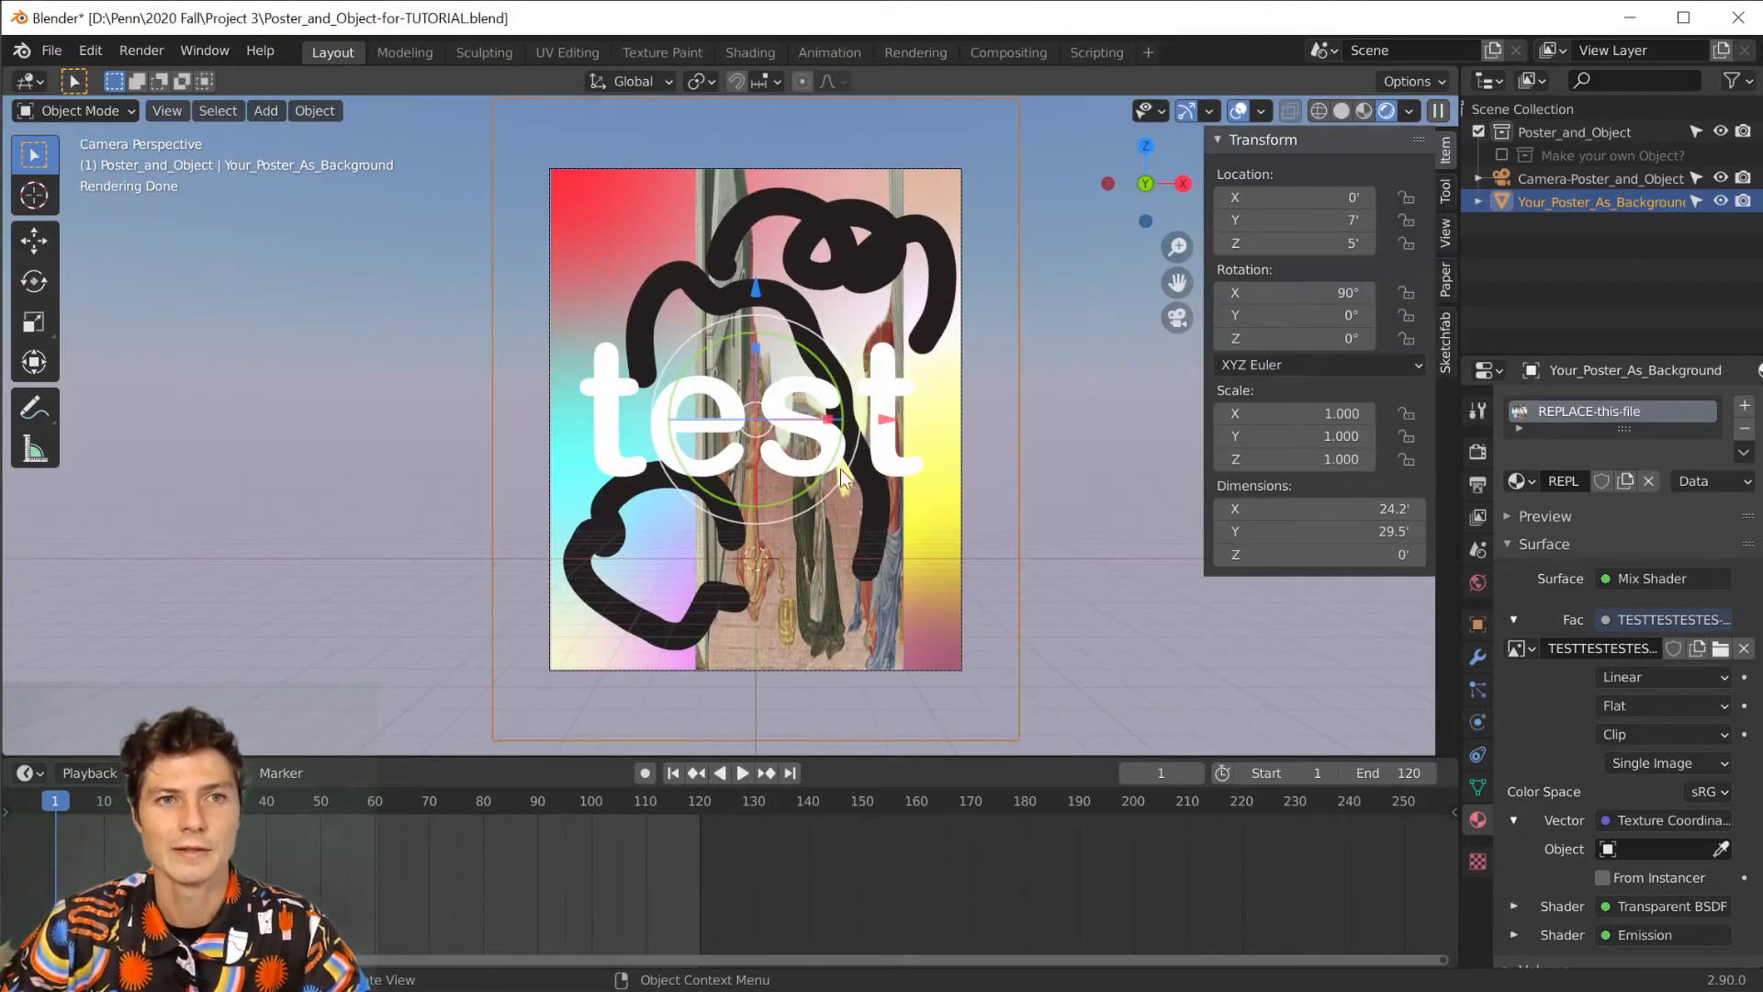
Set the viewport shading to Material Preview and view the poster plane and camera from an angle outside the camera view.
scroll(842, 353, "down", 2)
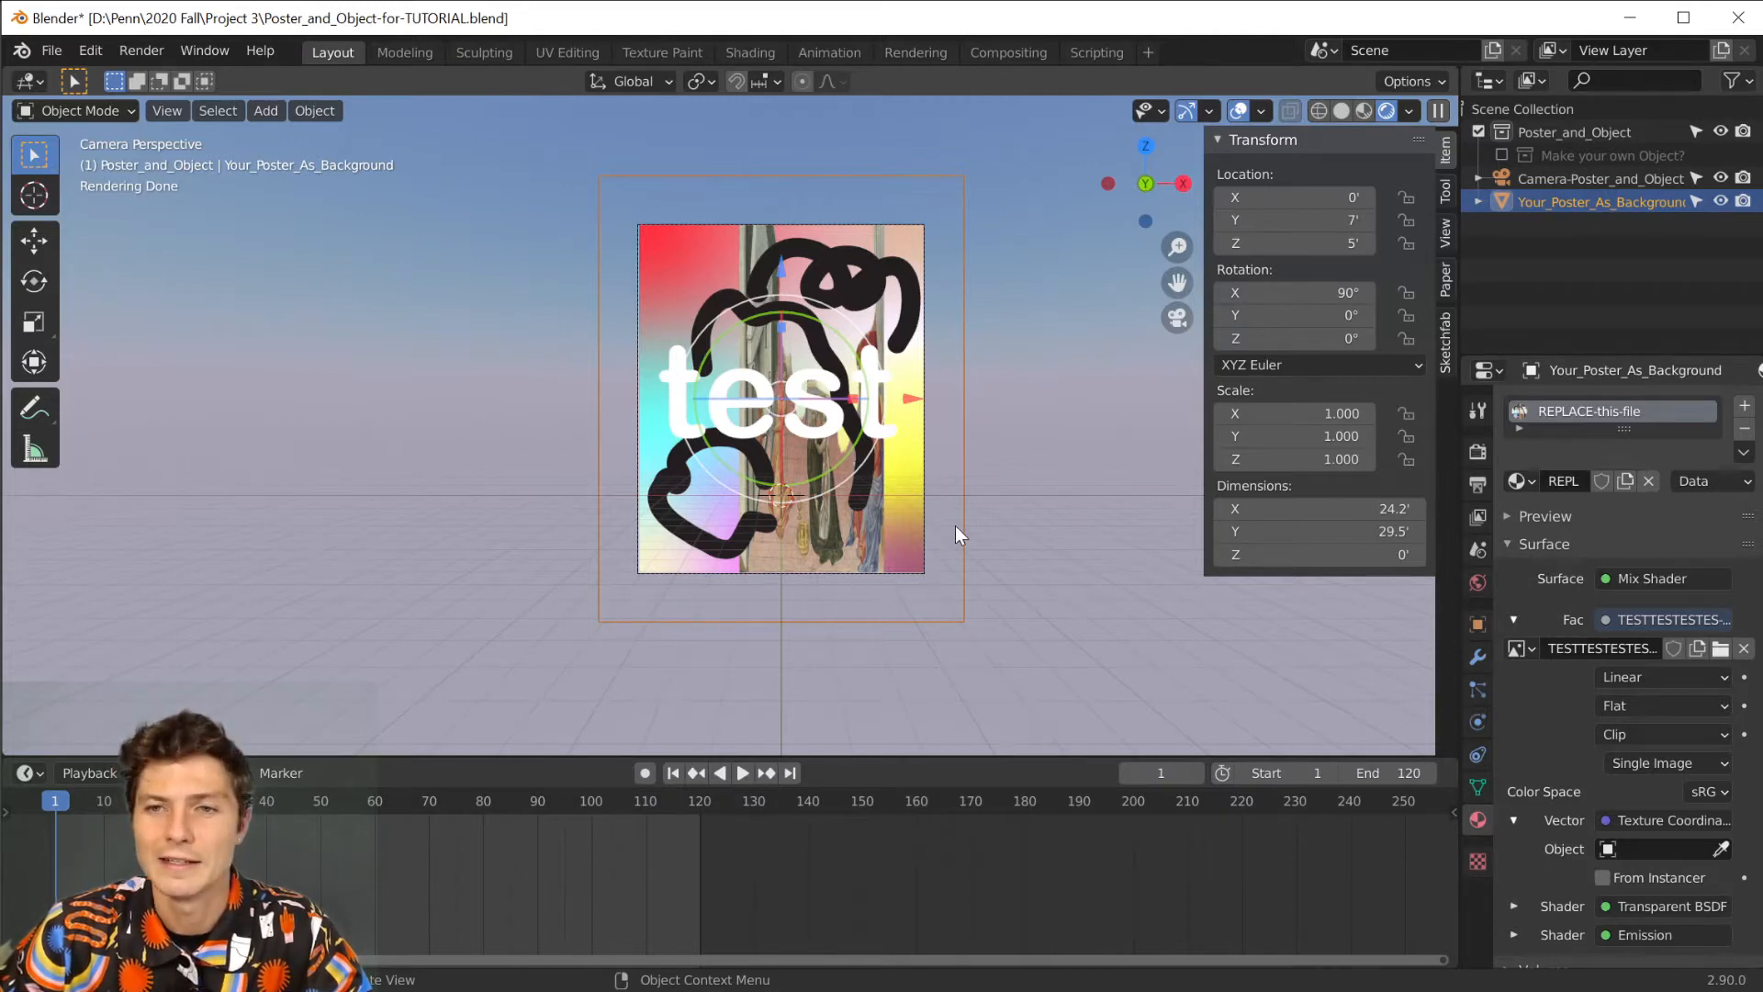
scroll(955, 525, "down", 2)
scroll(759, 418, "up", 4)
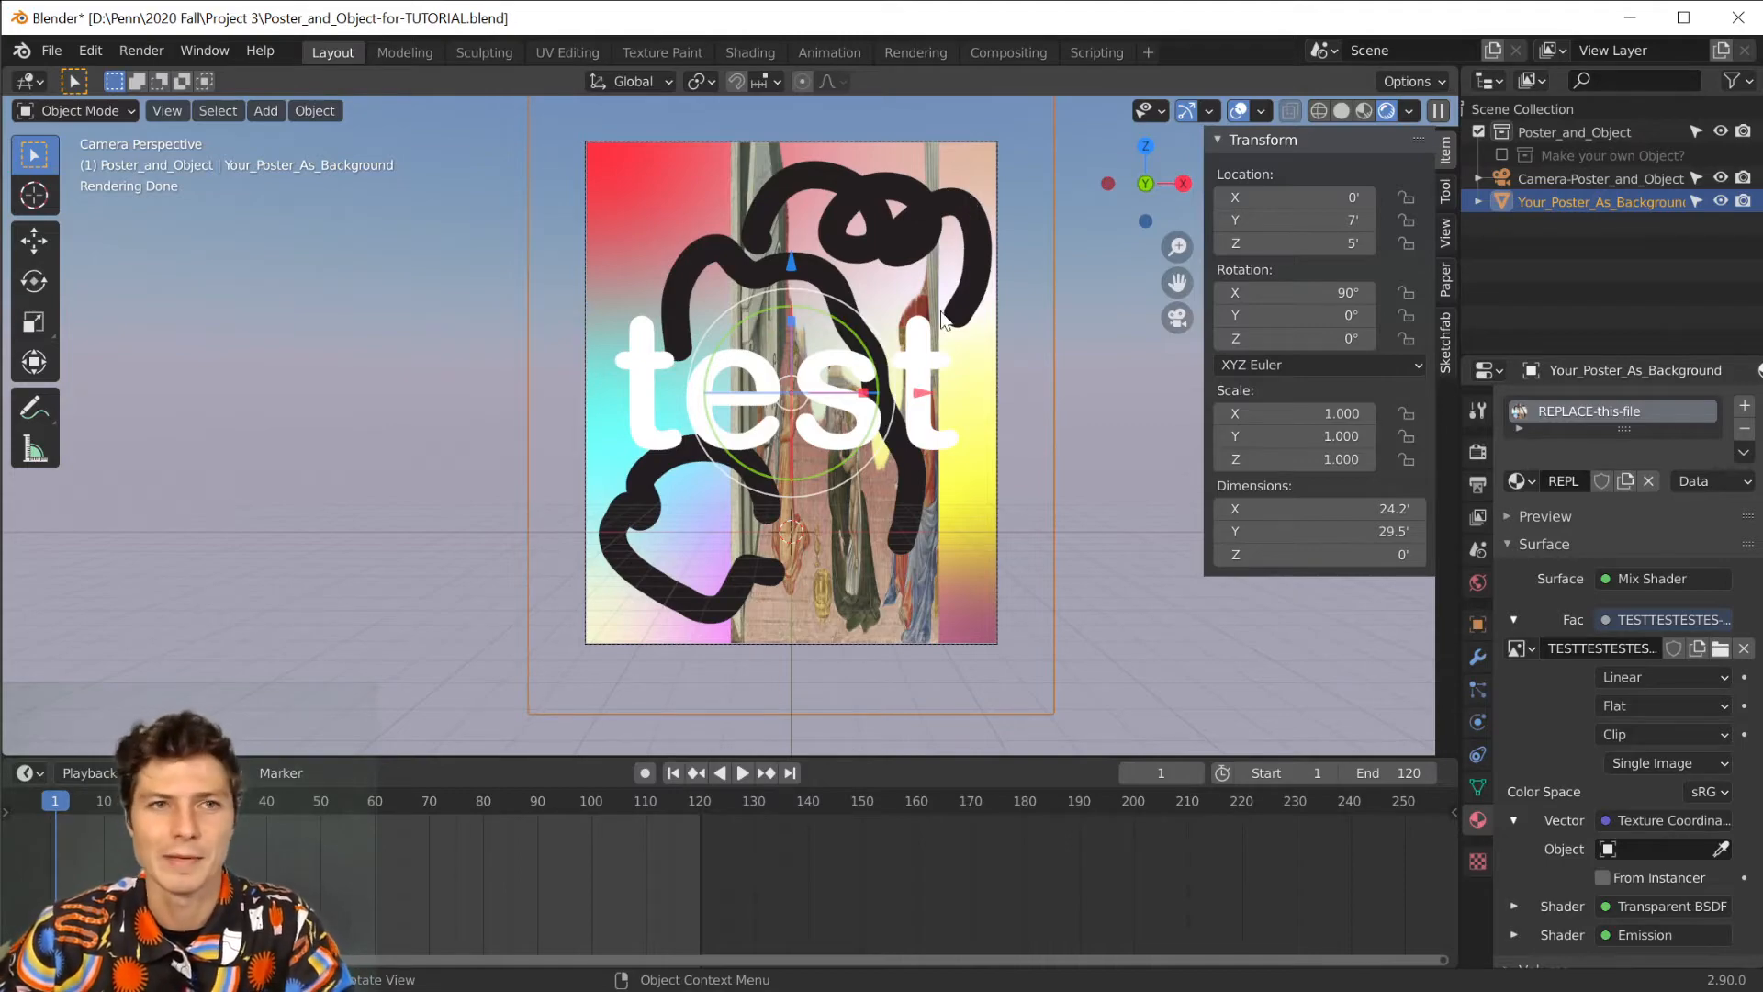
middle_click_drag(911, 296, 882, 379)
scroll(881, 378, "down", 5)
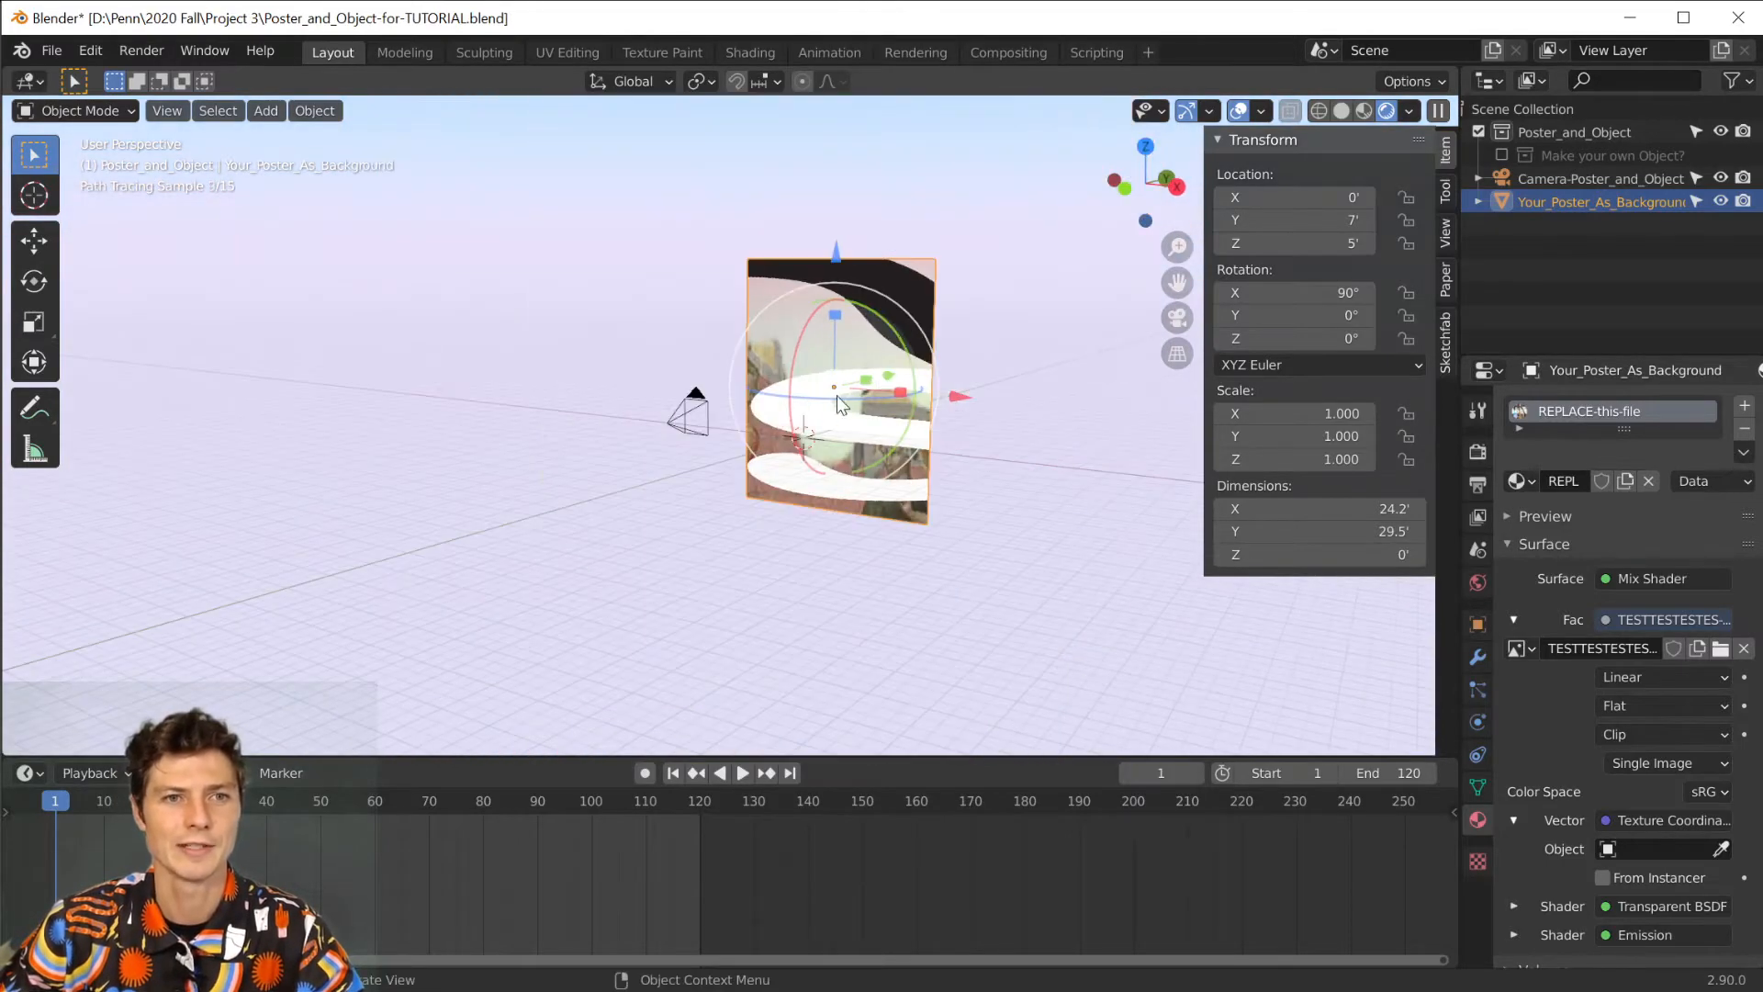
left_click(1363, 110)
middle_click_drag(907, 314, 889, 207)
scroll(779, 416, "up", 3)
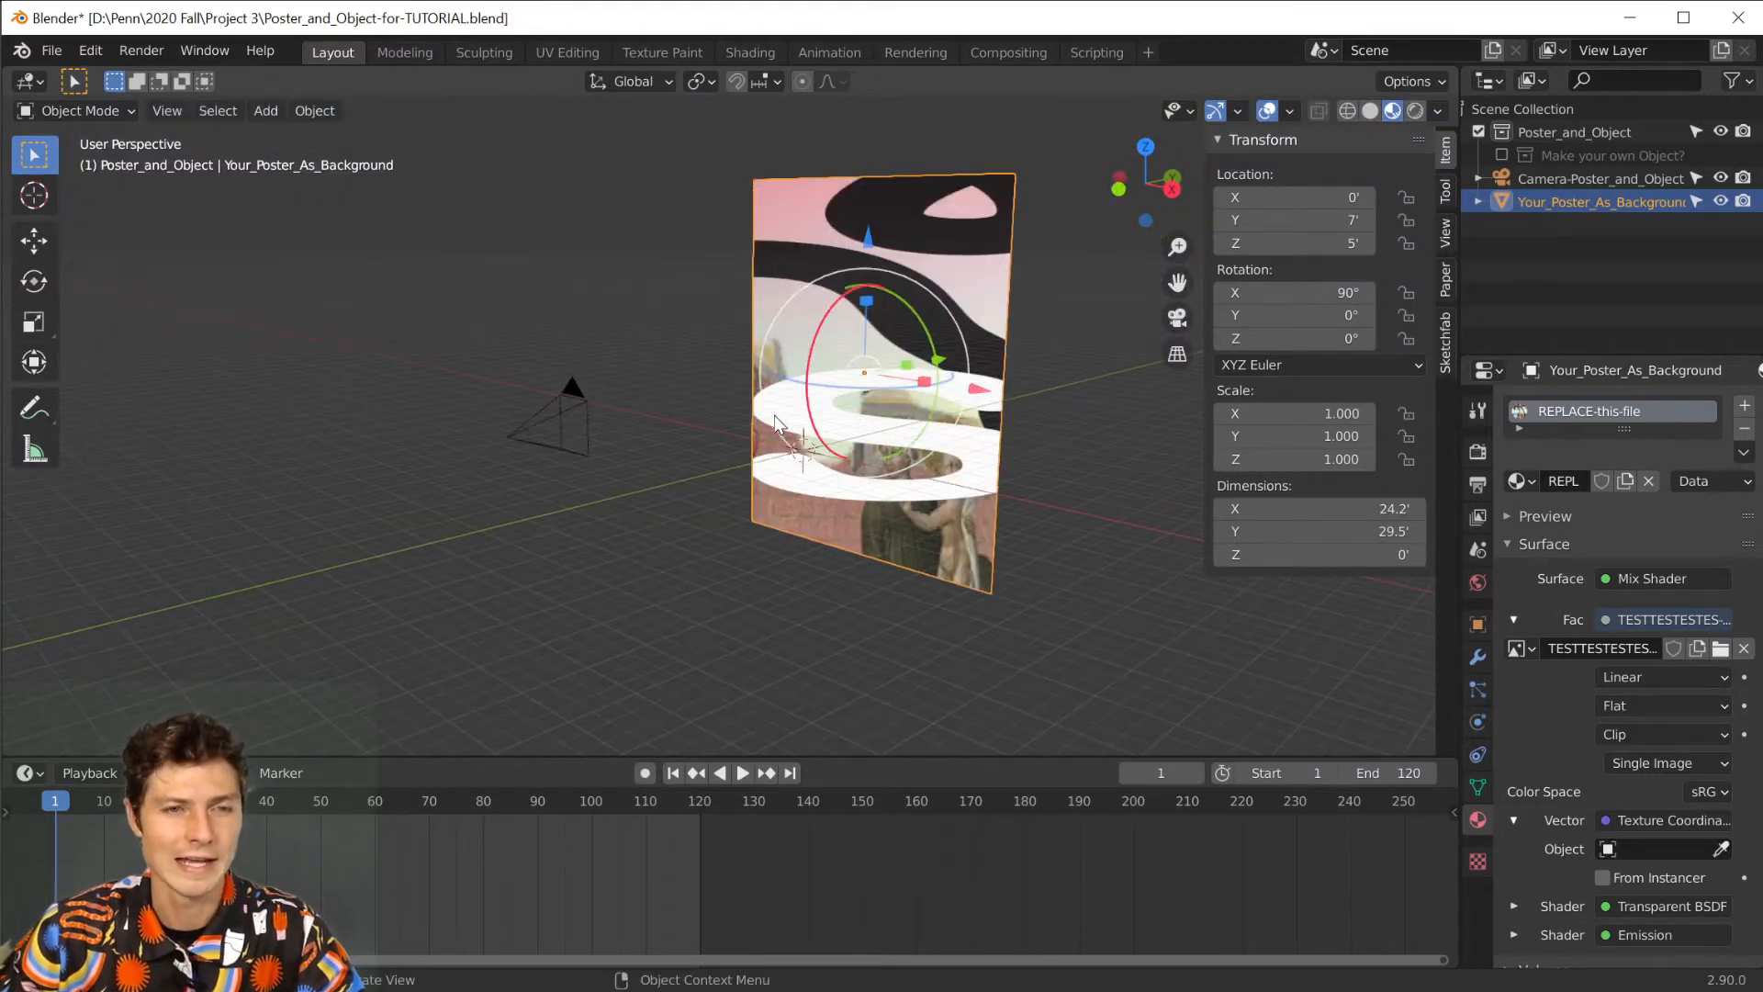
Select the Camera-Poster_and_Object camera and return the viewport to the camera viewpoint.
left_click(516, 434)
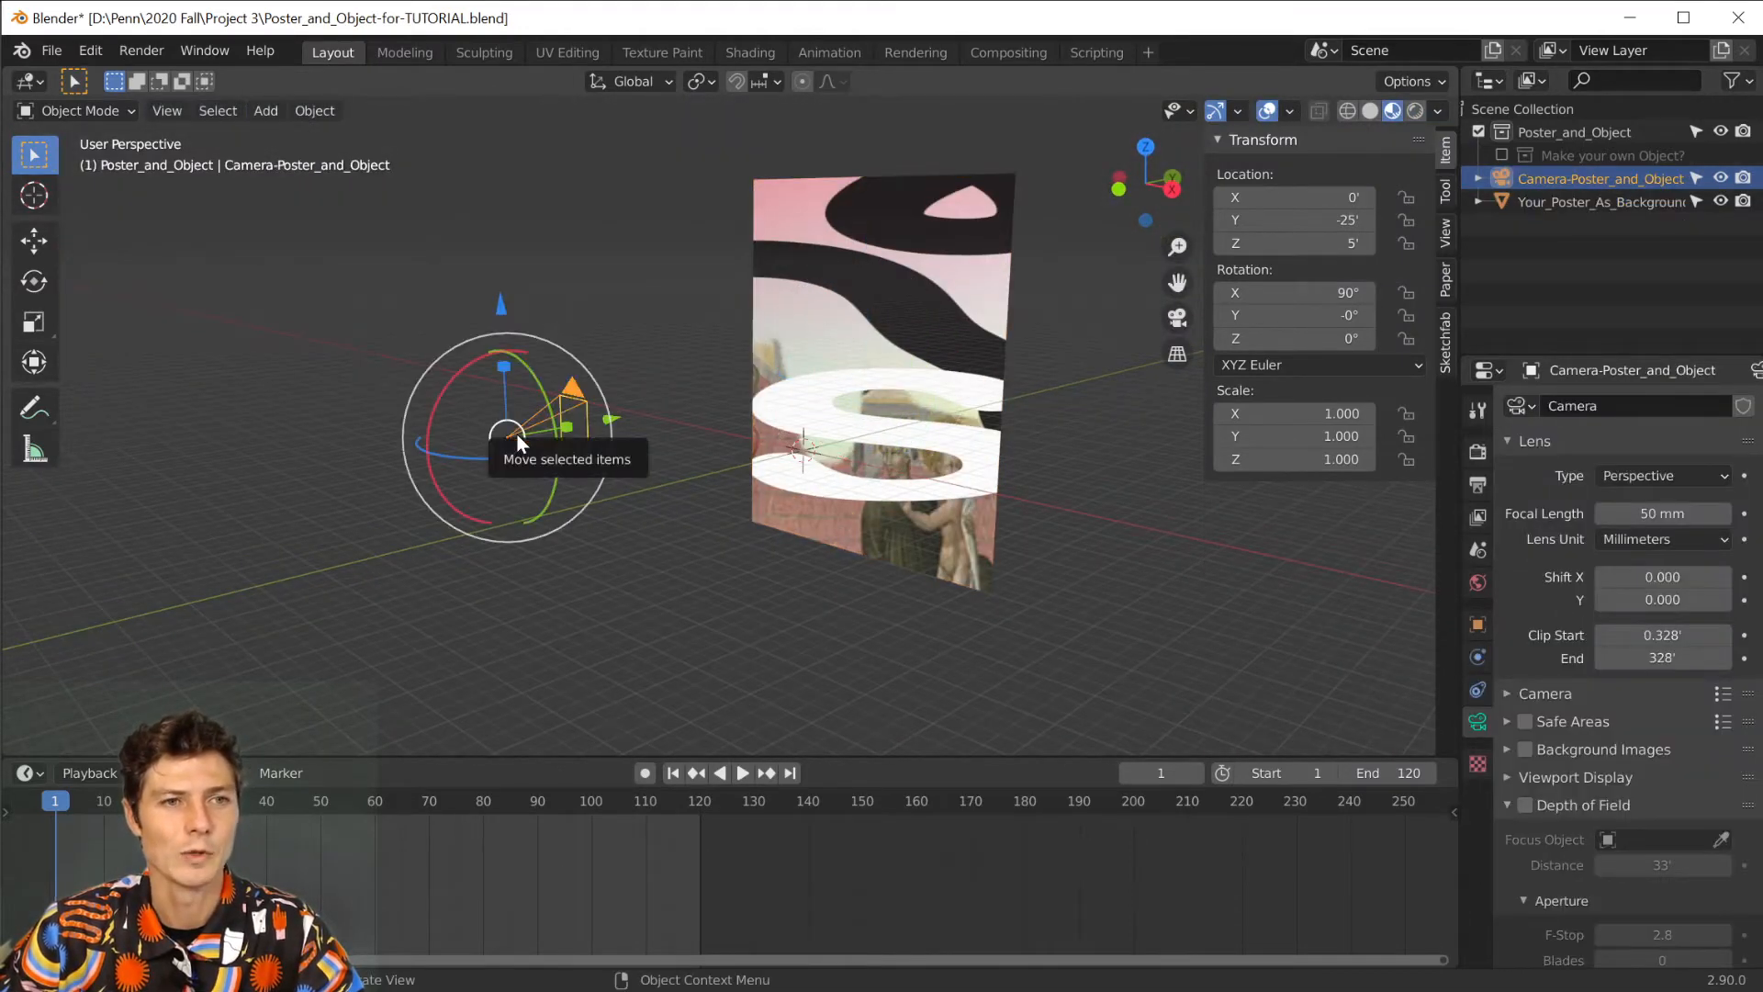
left_click(167, 110)
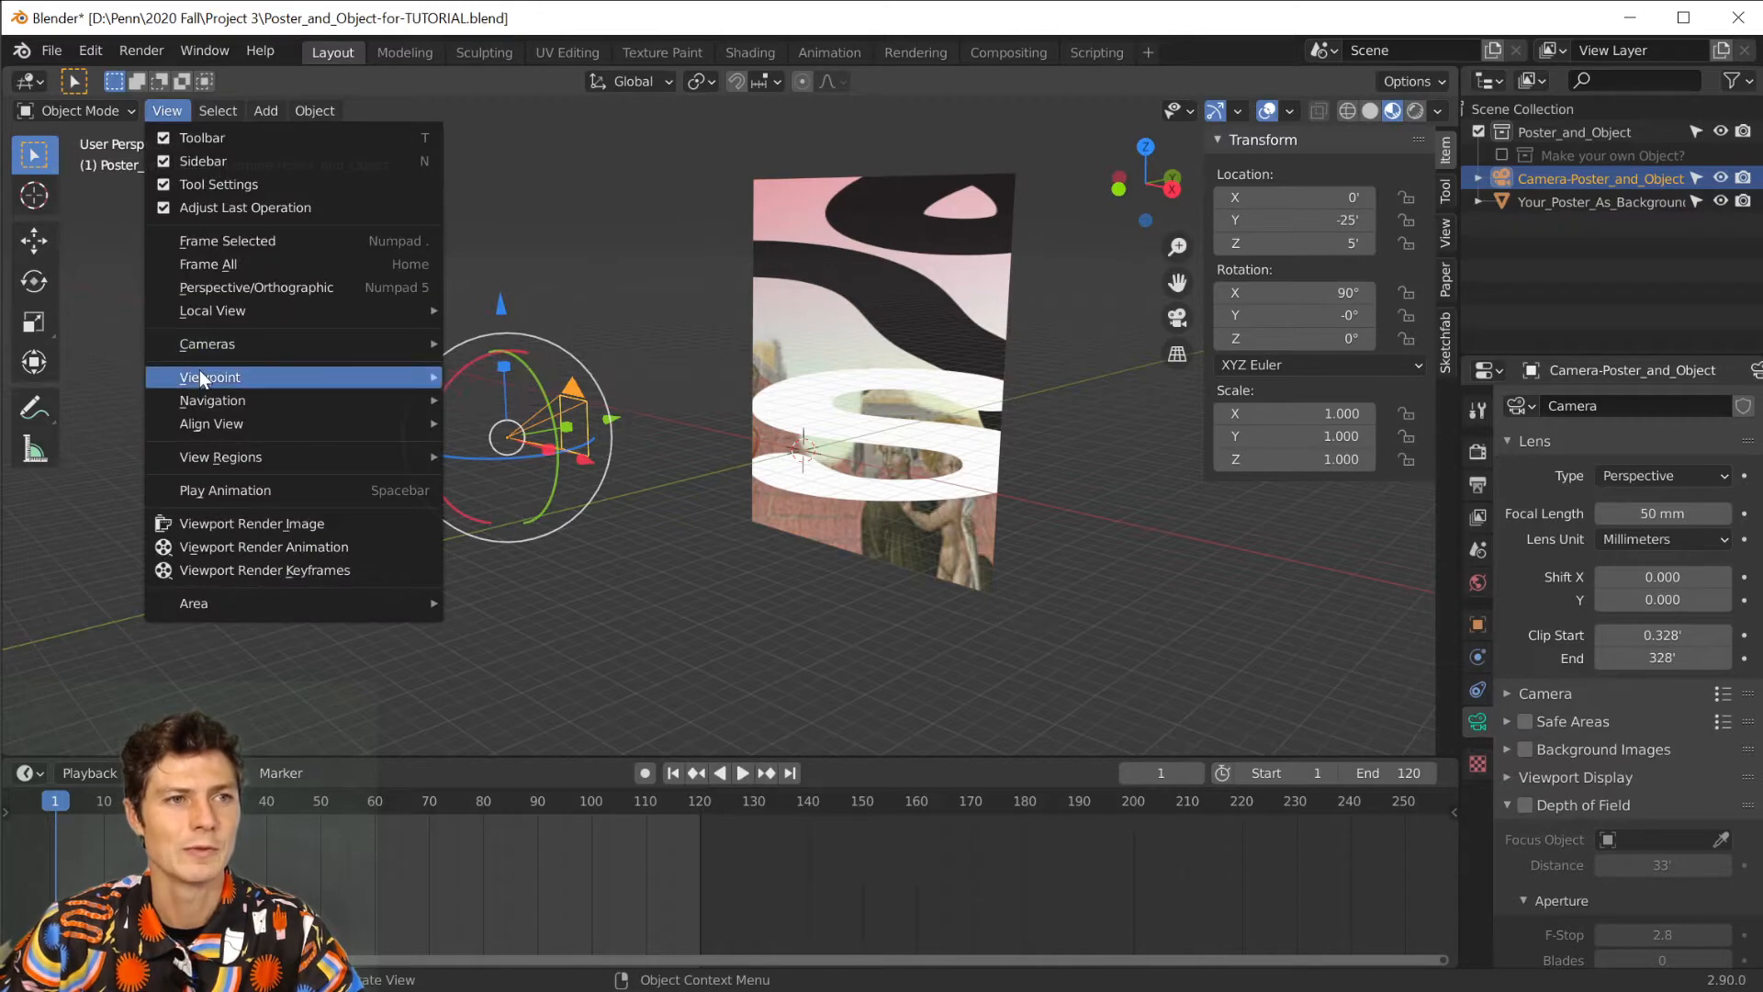
left_click(492, 377)
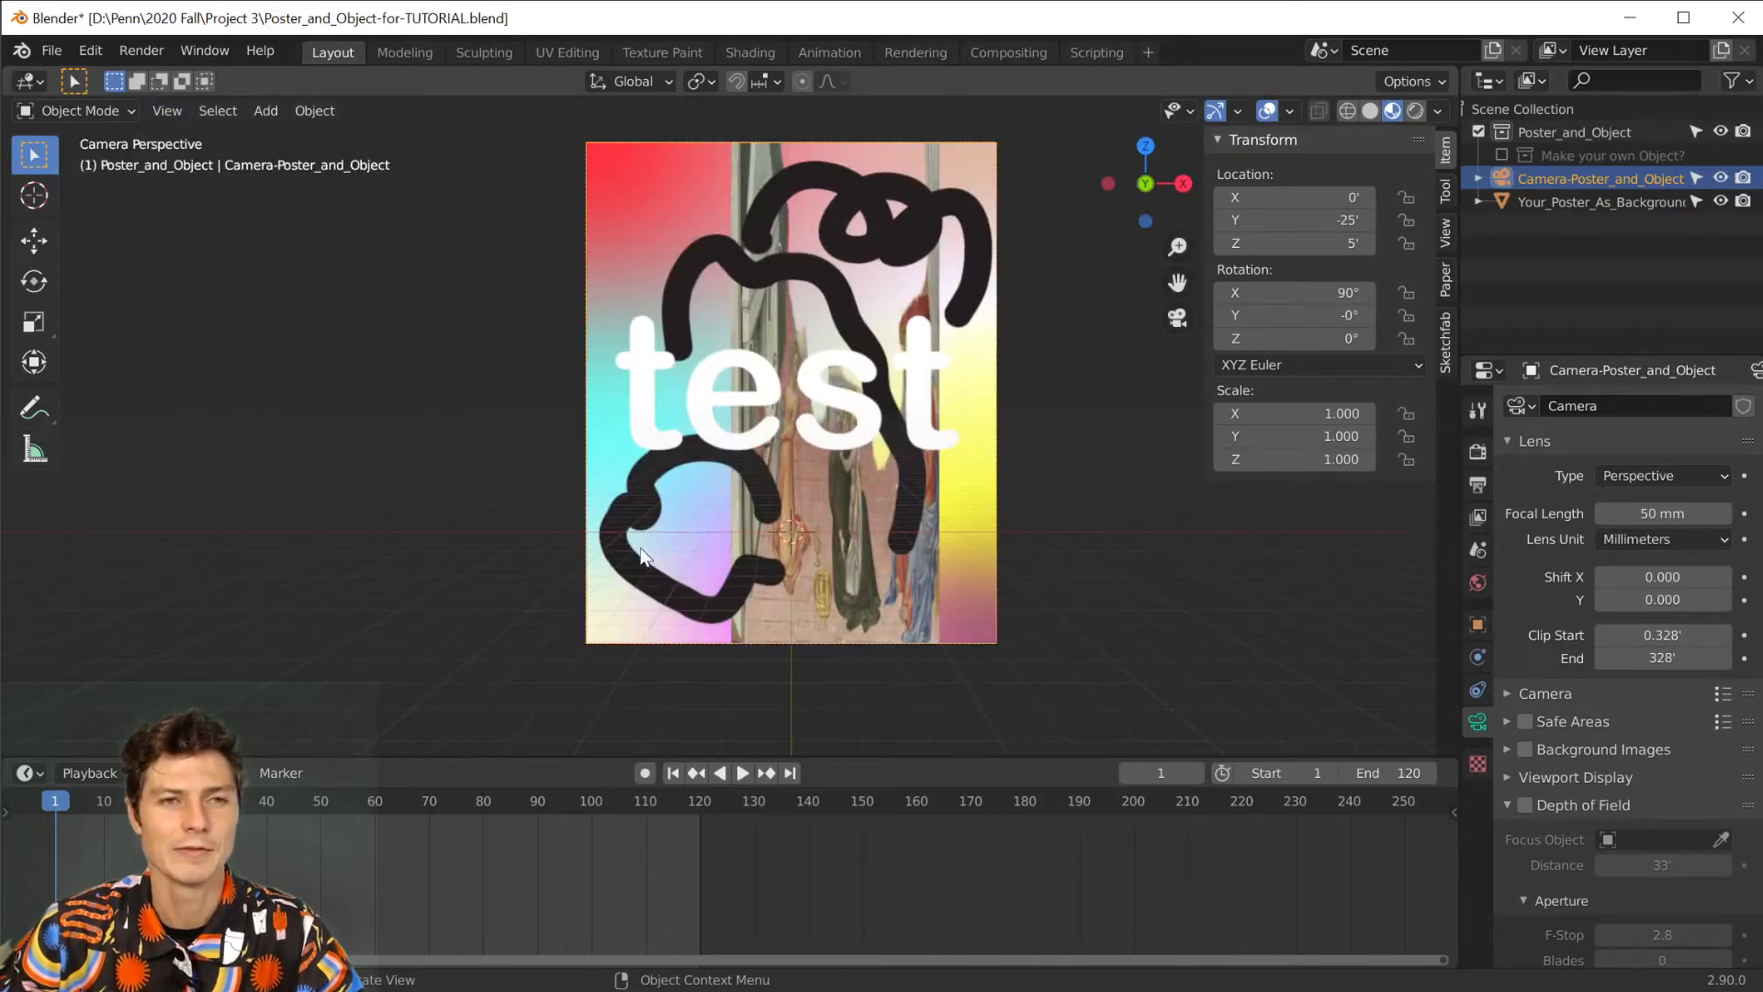
scroll(939, 494, "down", 2)
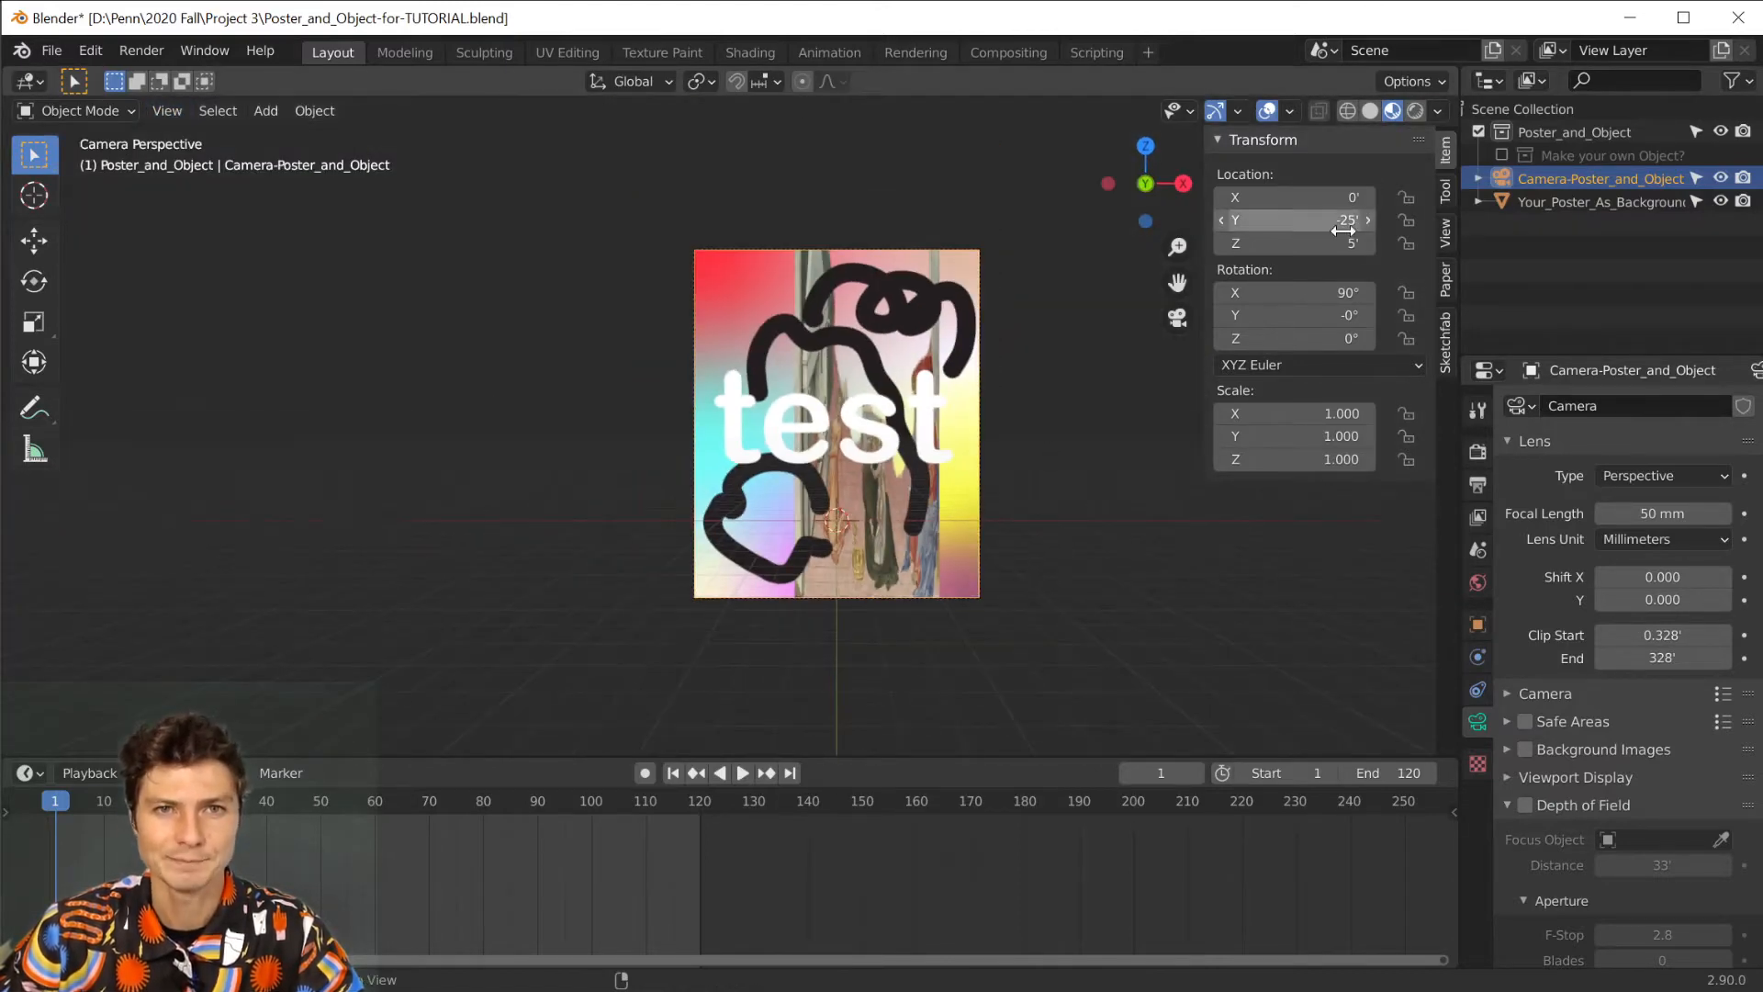
Install the add-on sketchfab-plugin-1-2-2.zip from the Downloads folder through the add-on preferences.
scroll(938, 472, "up", 2)
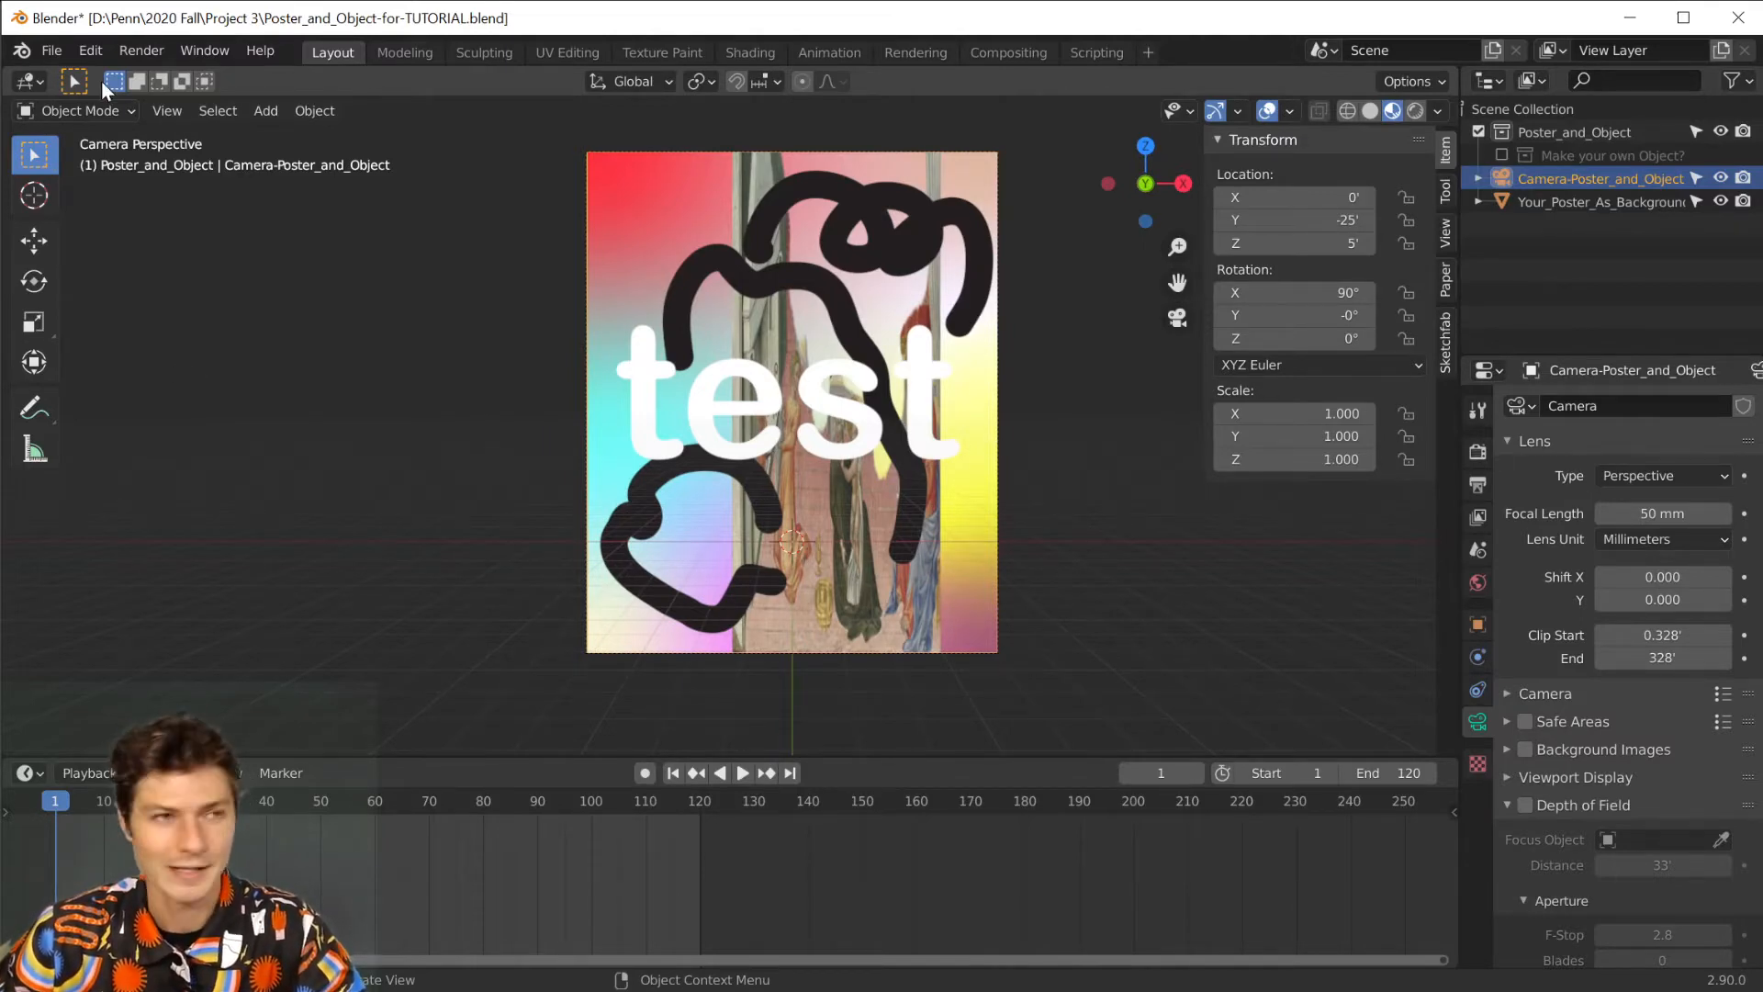
left_click(90, 50)
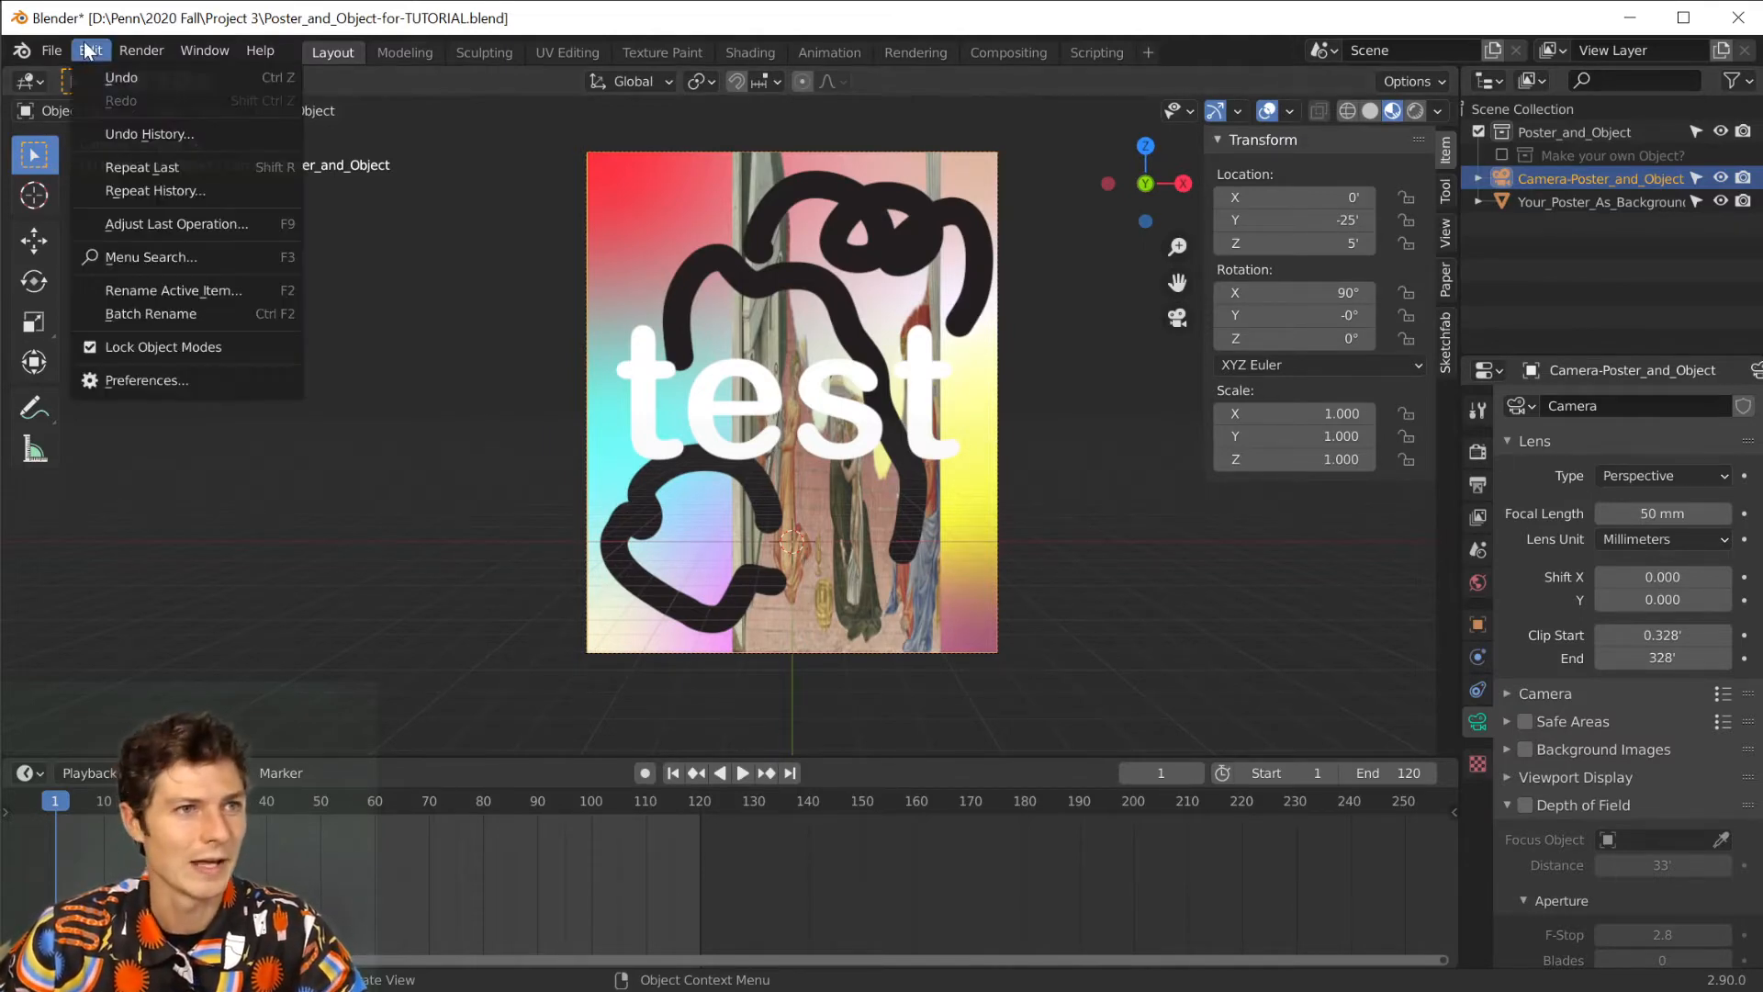
left_click(109, 390)
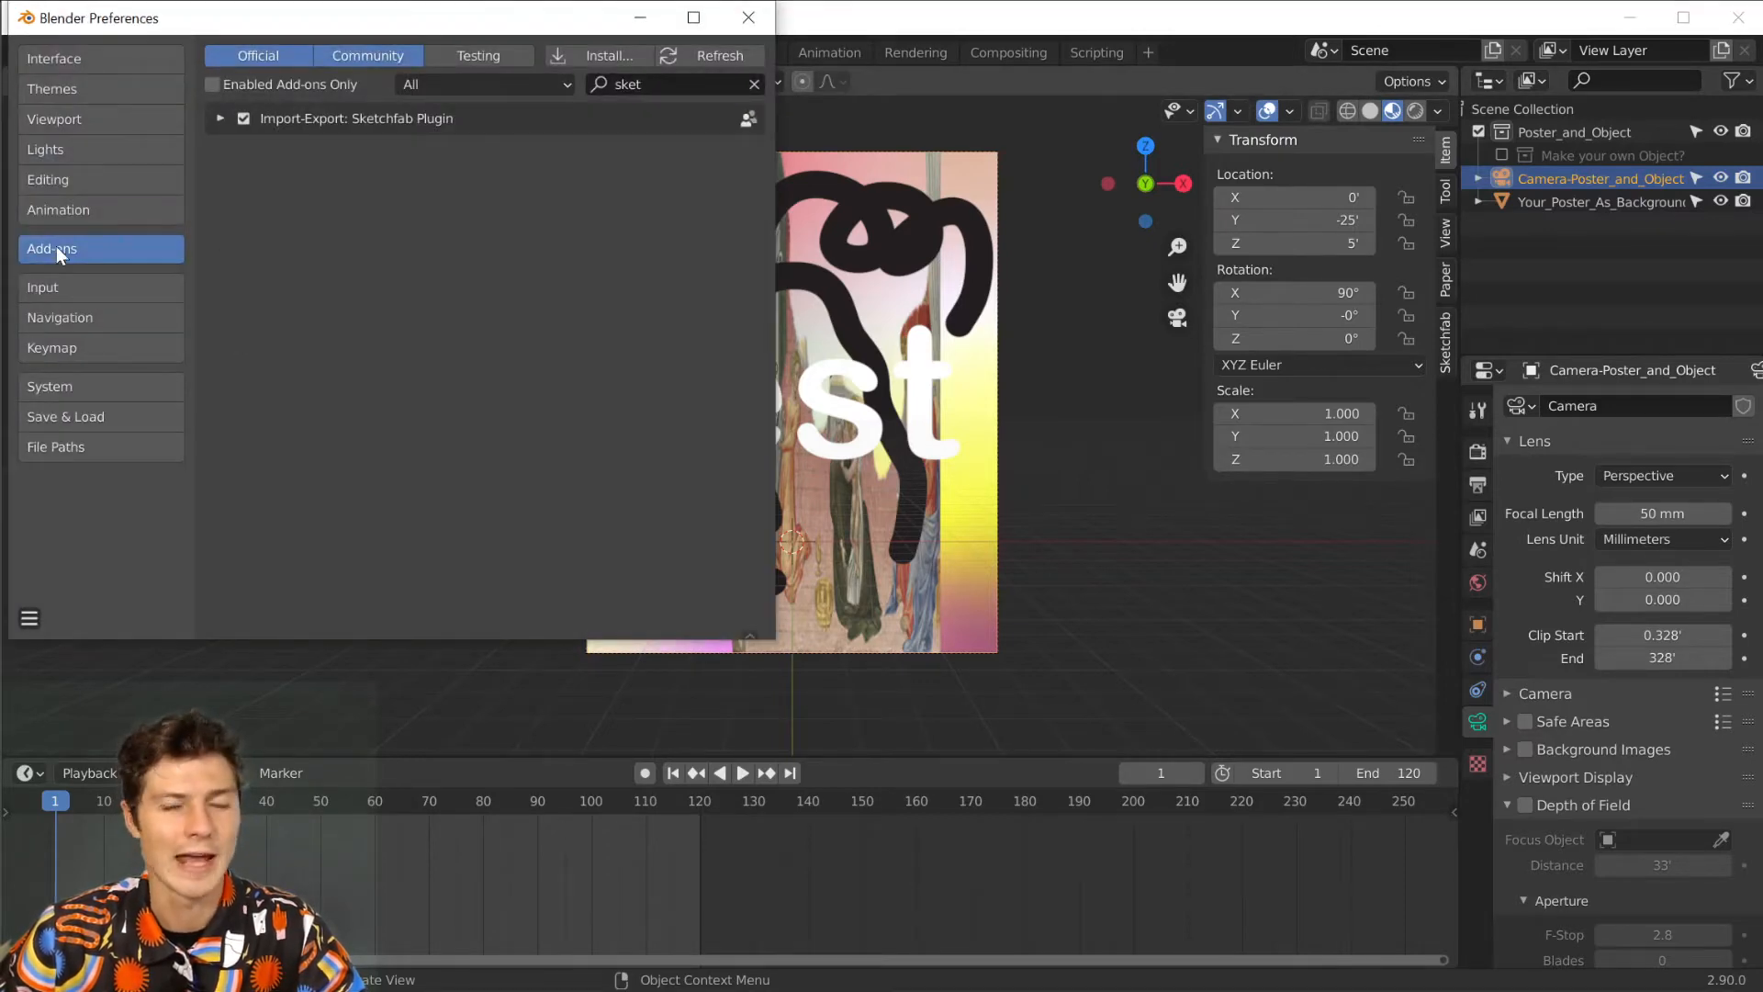
left_click(644, 82)
key("BackSpace")
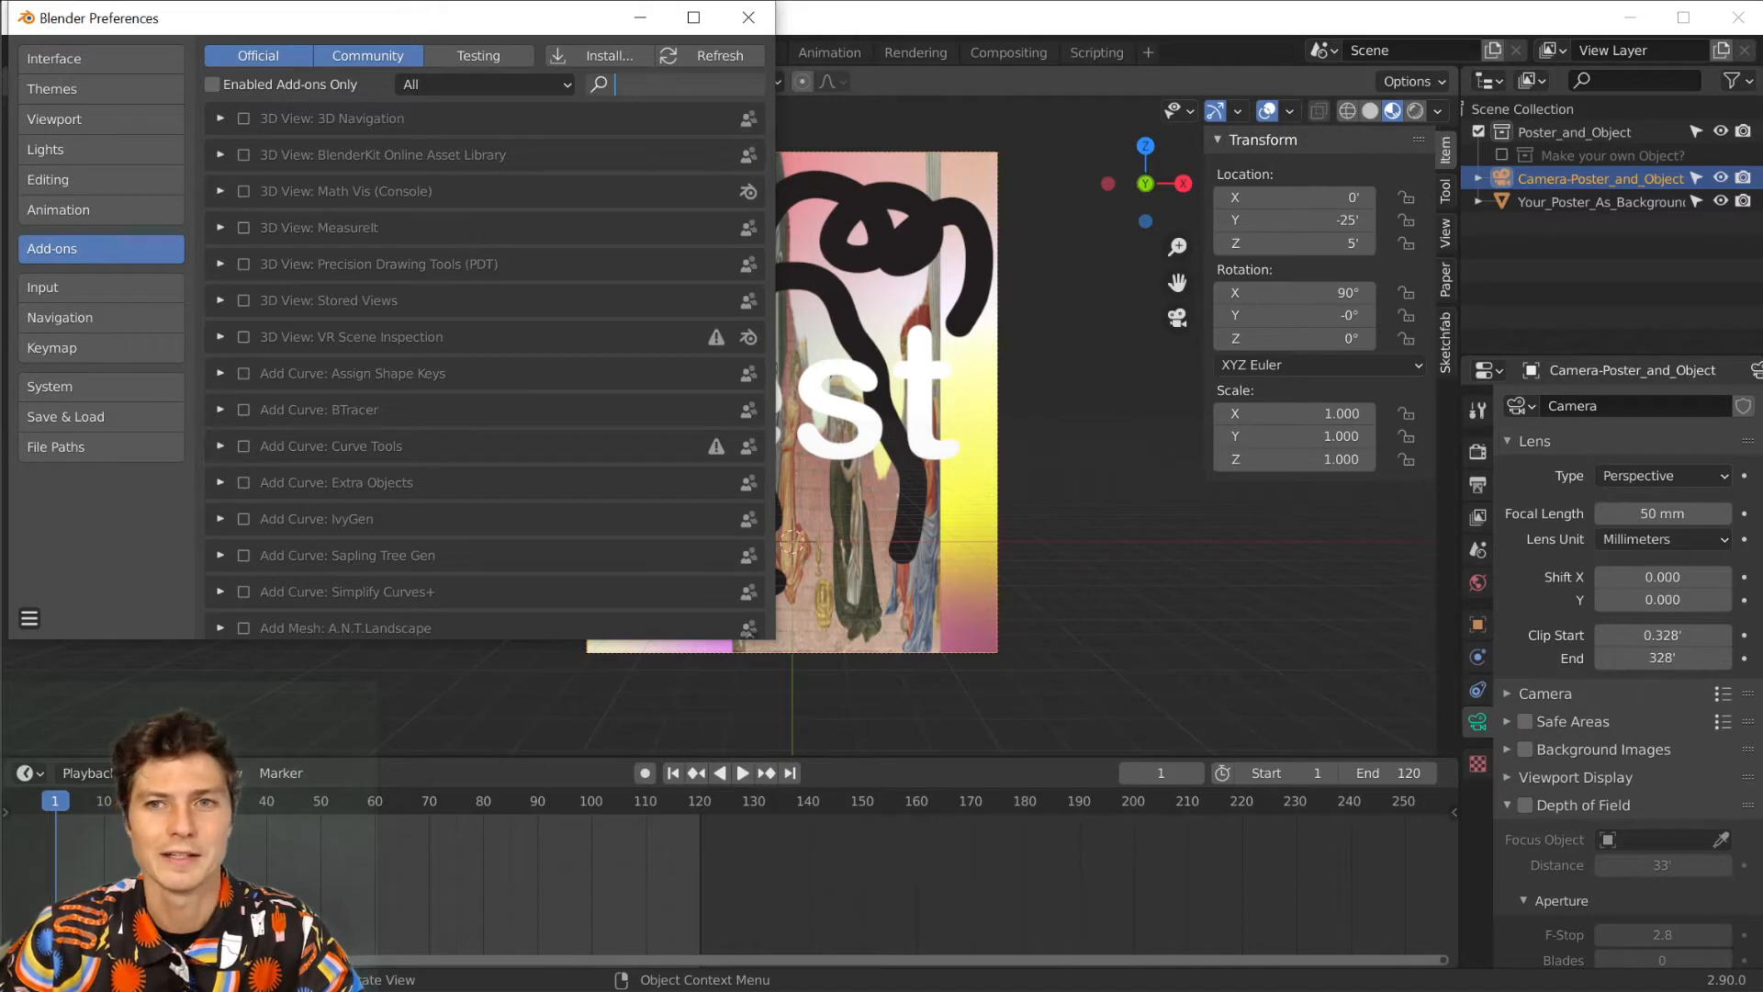
left_click(596, 55)
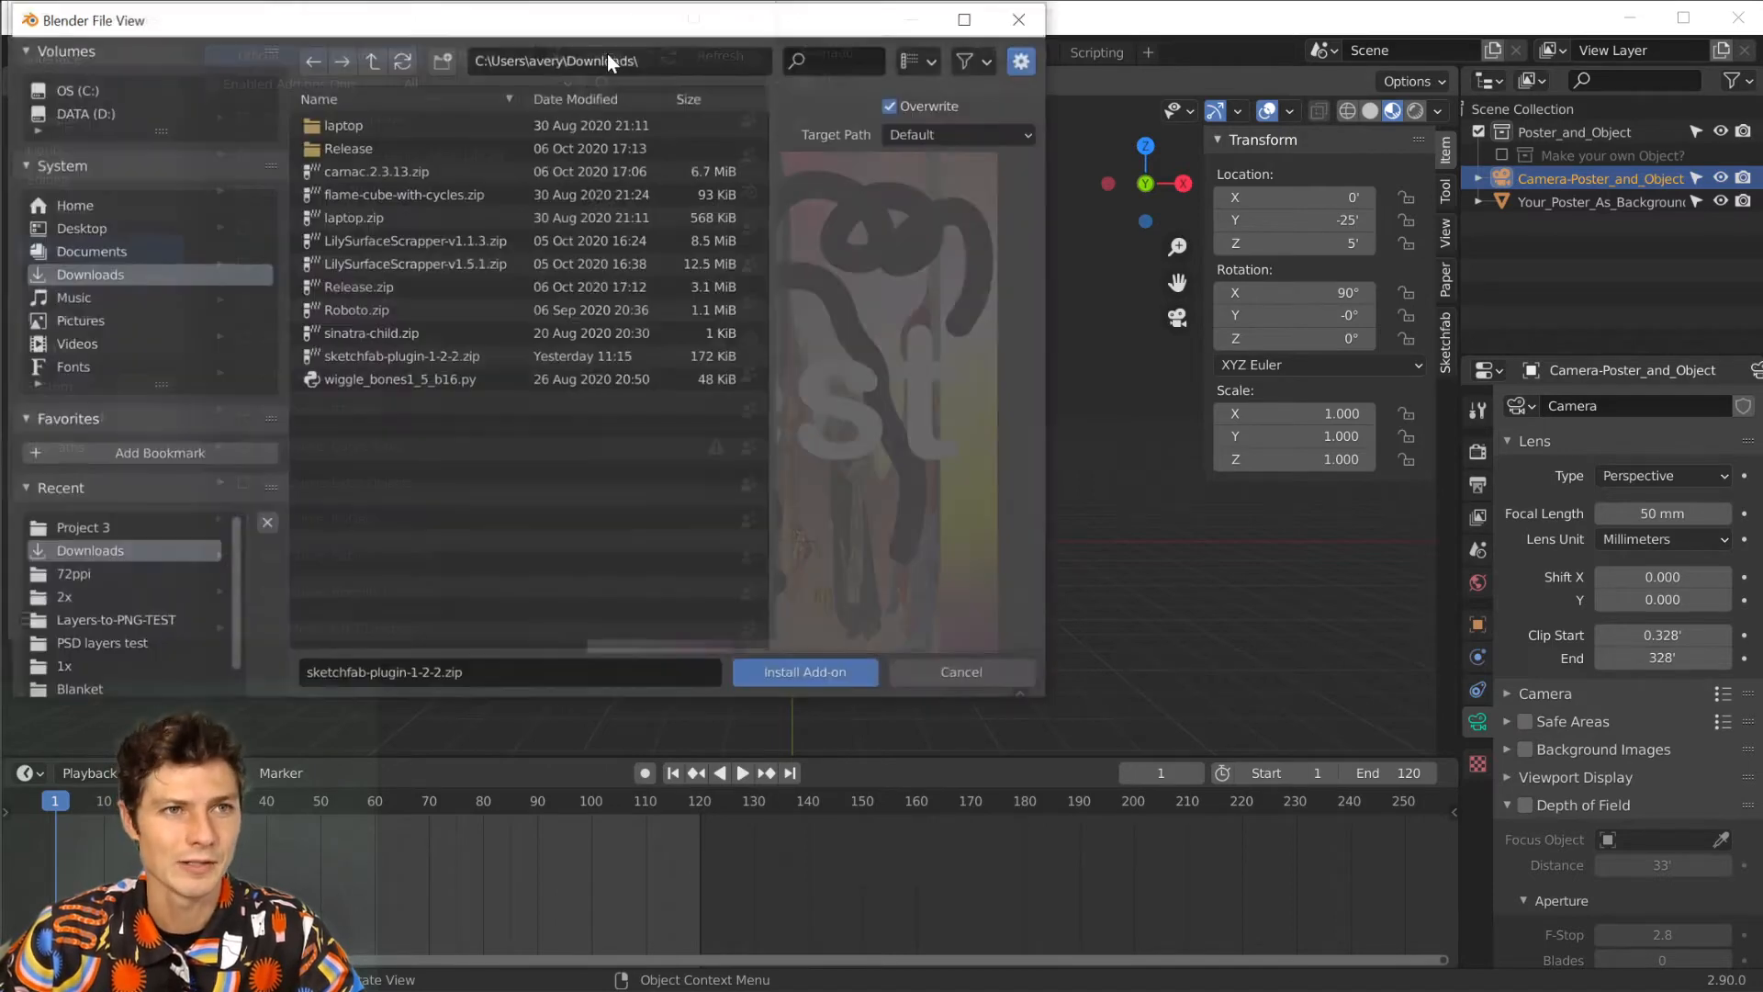
left_click(406, 357)
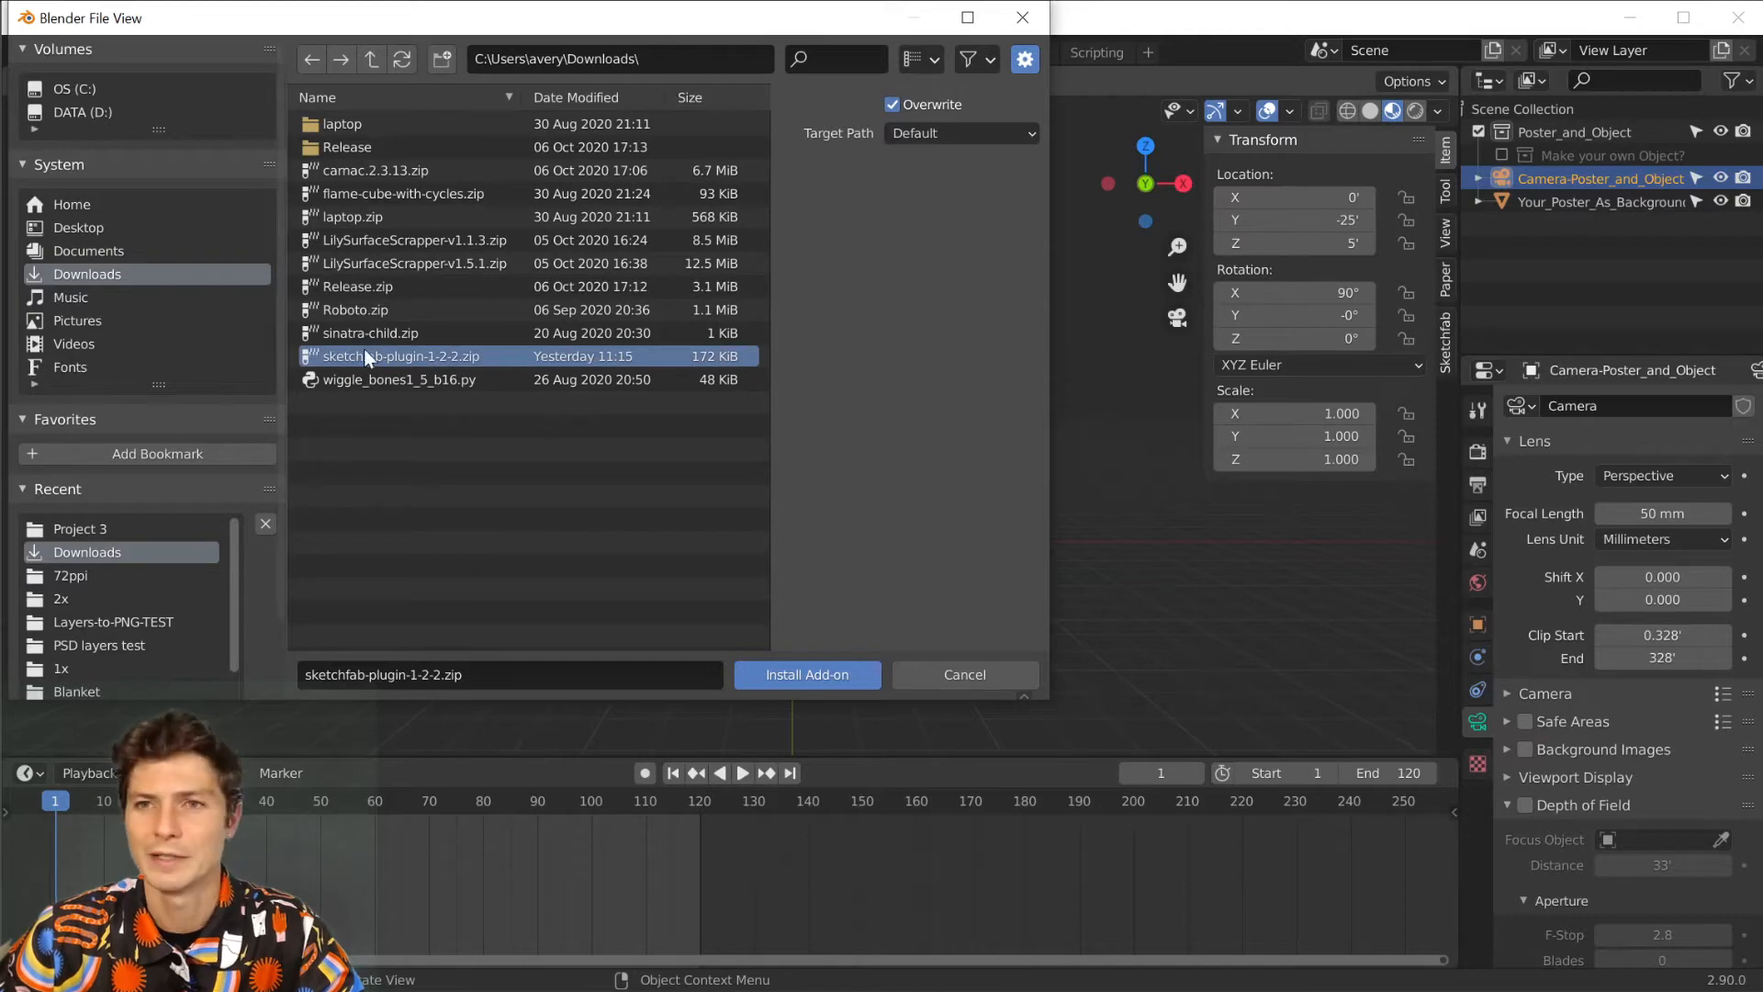
left_click(819, 664)
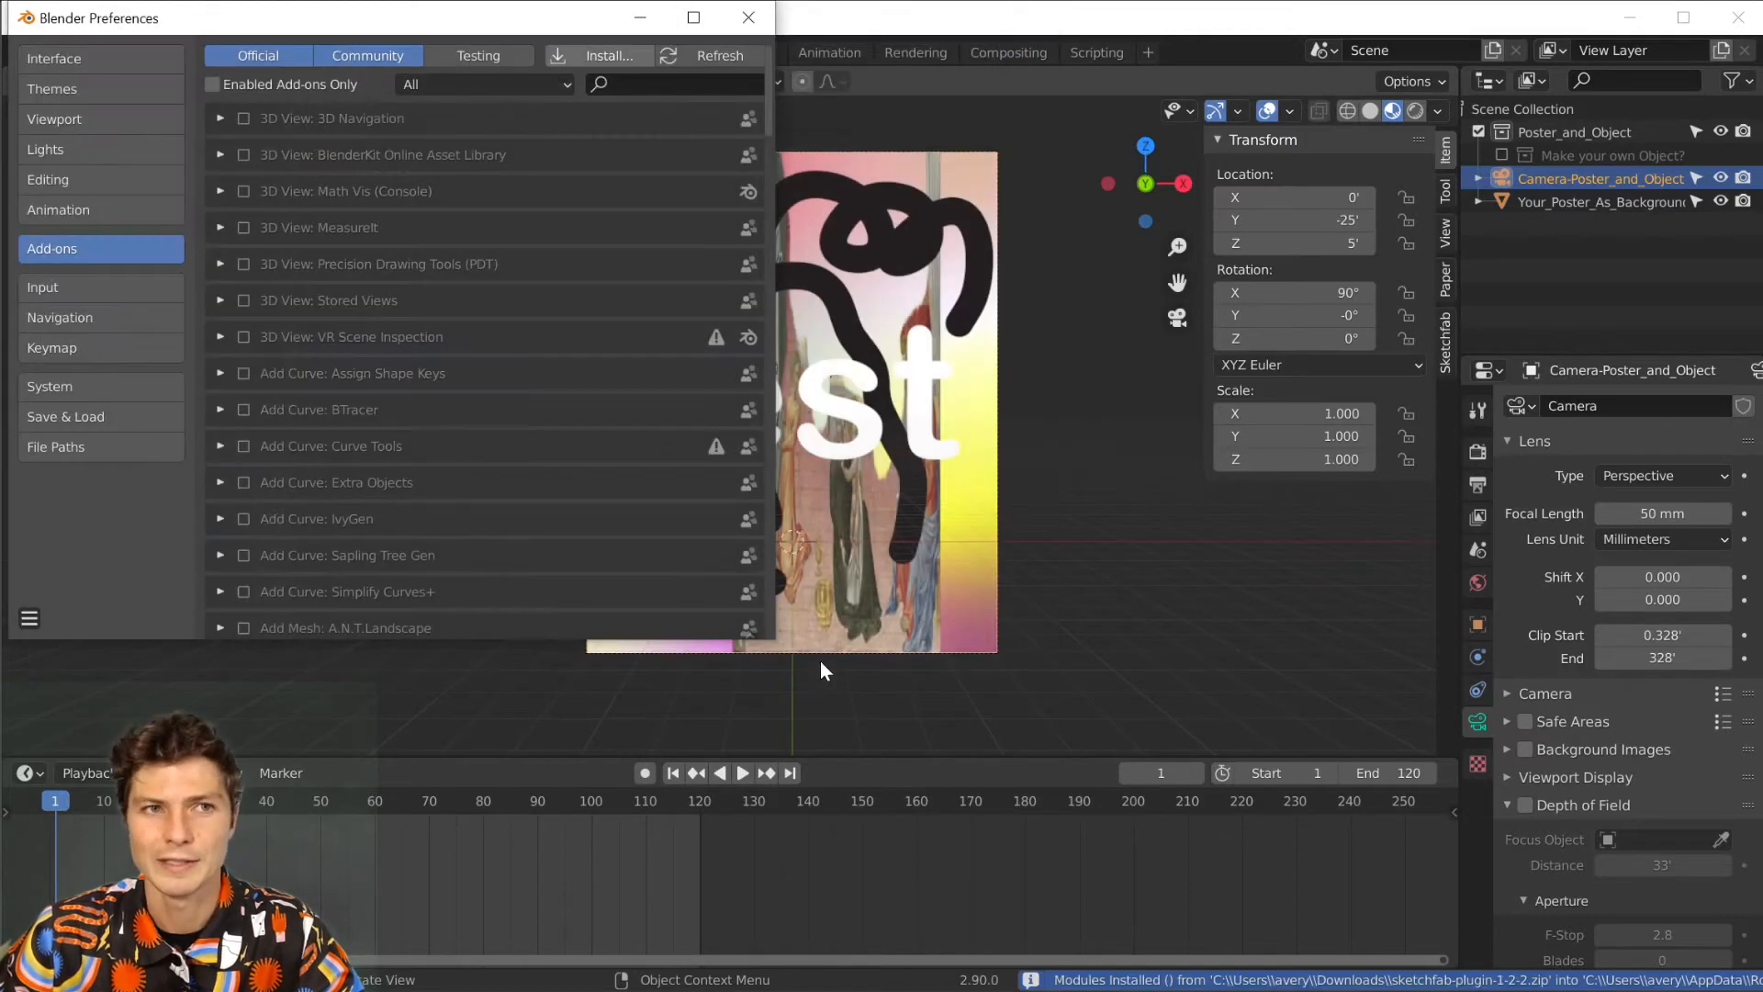
Filter the add-ons by "sket", disable and re-enable the Import-Export: Sketchfab Plugin, and close the preferences.
left_click(642, 89)
type("skket")
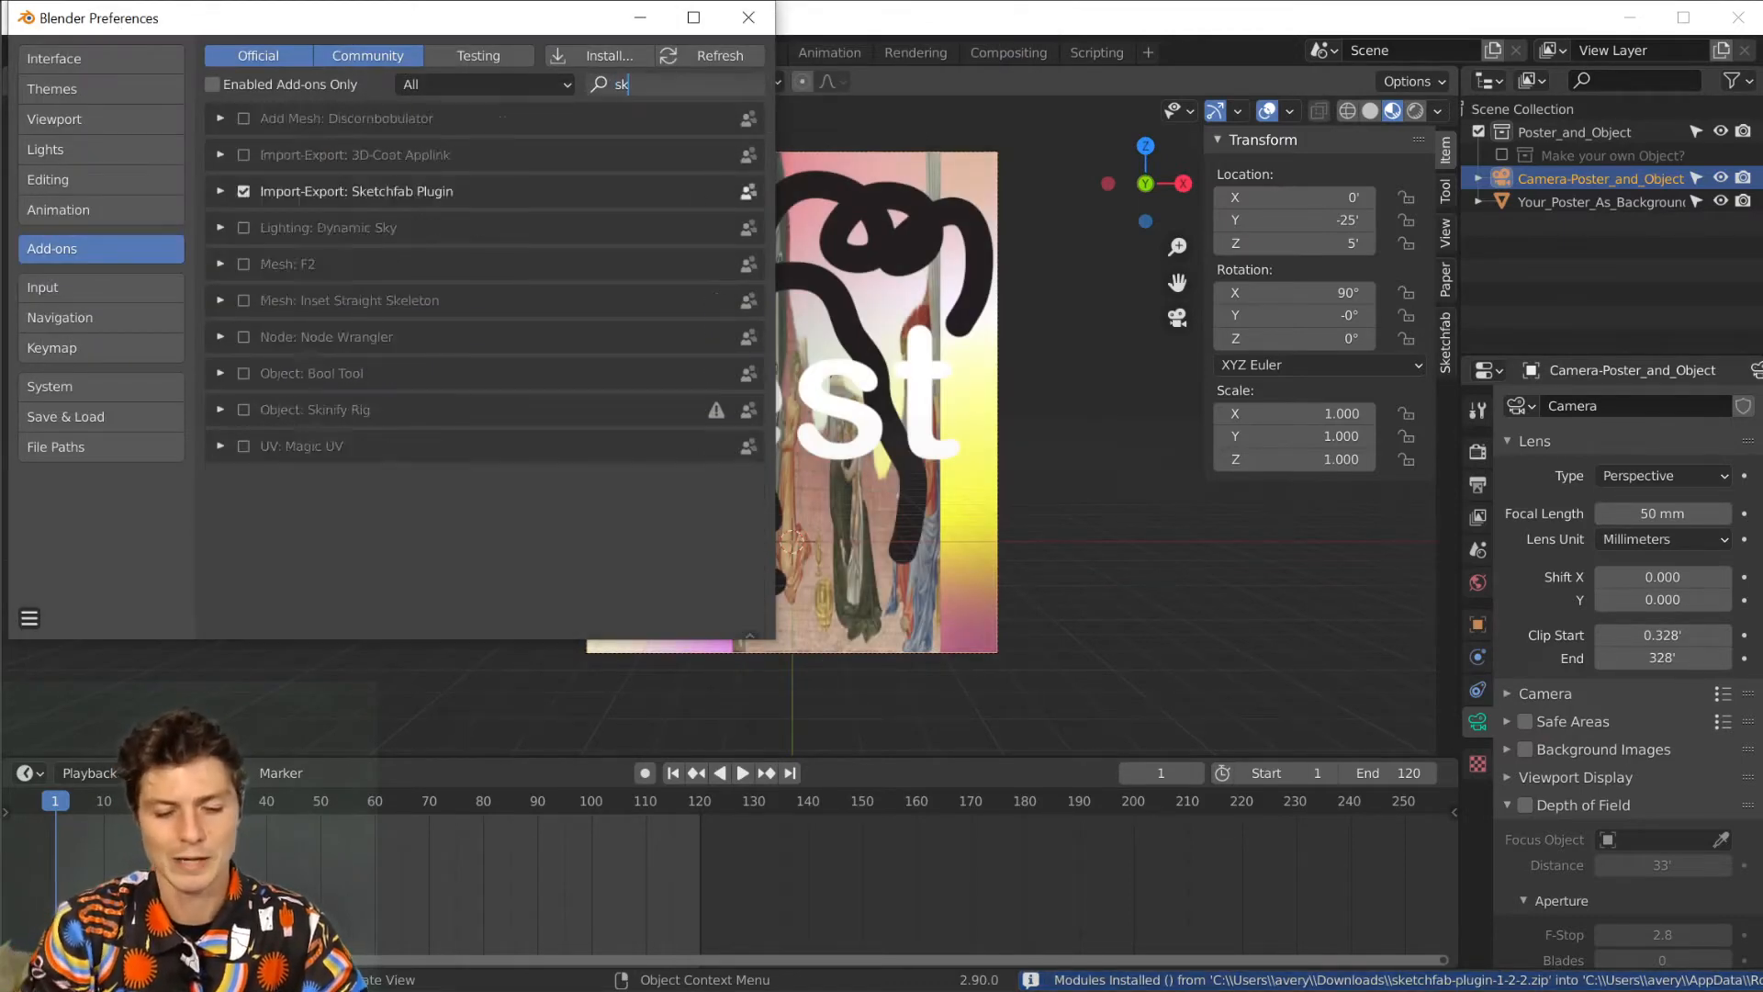
key("BackSpace")
key("BackSpace")
key("BackSpace")
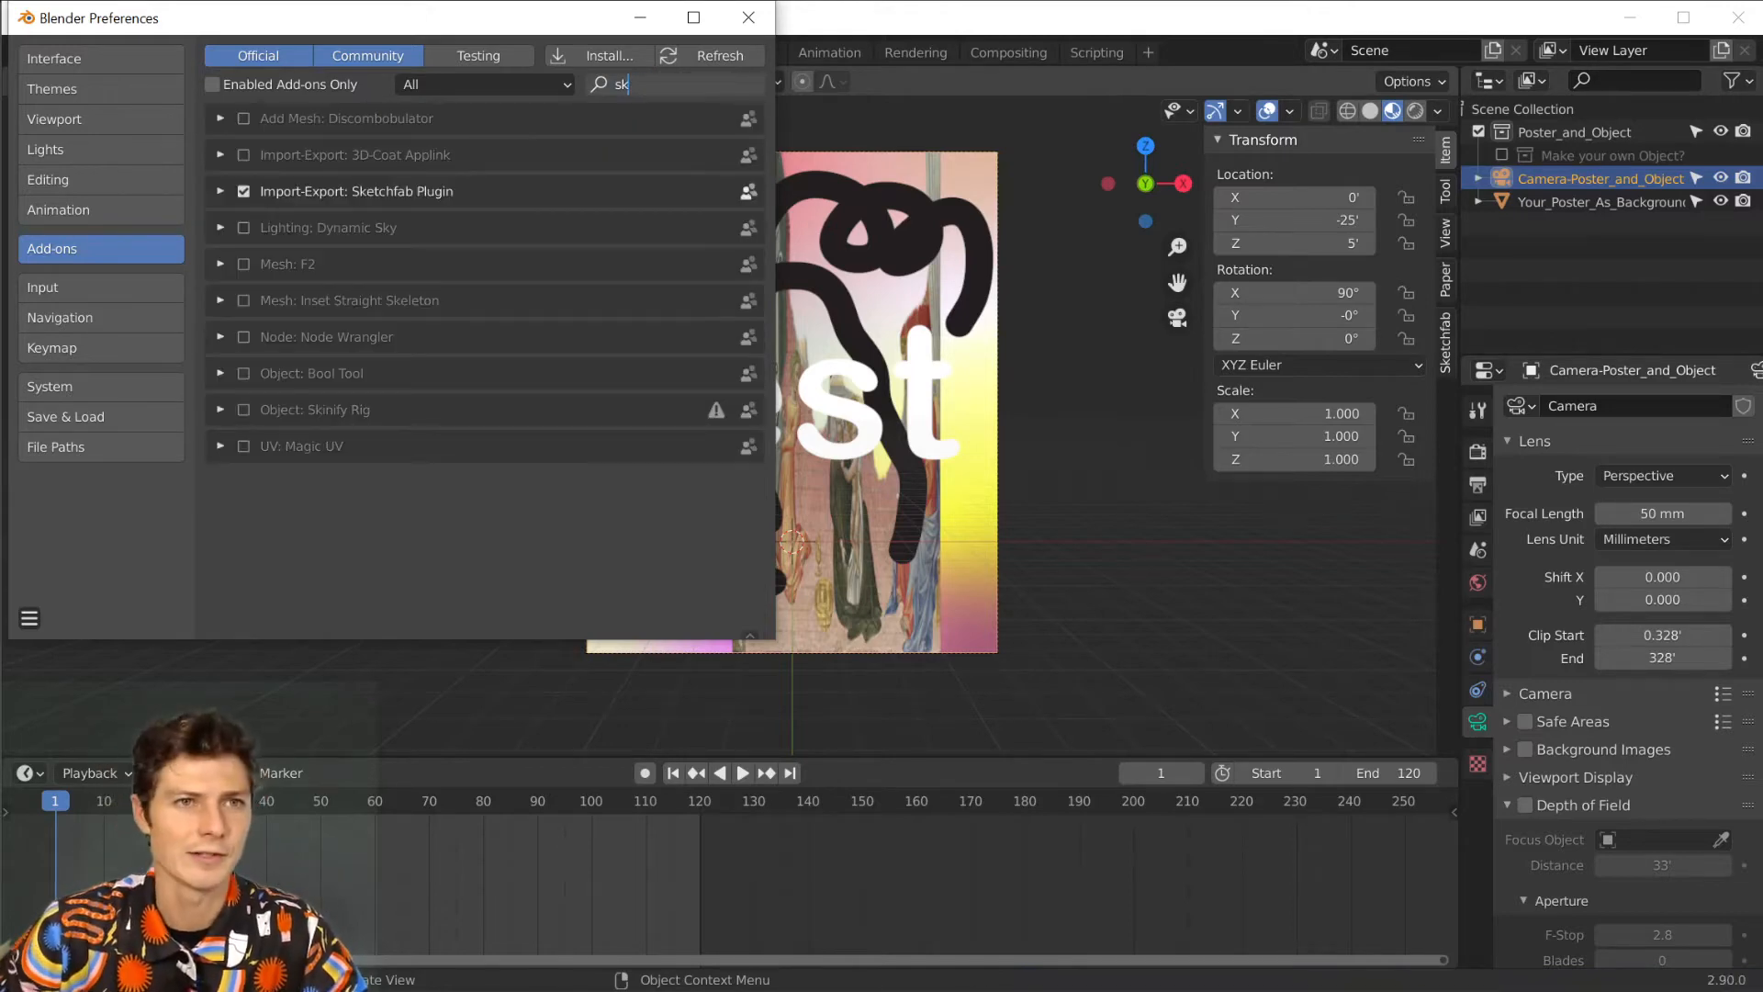
type("et")
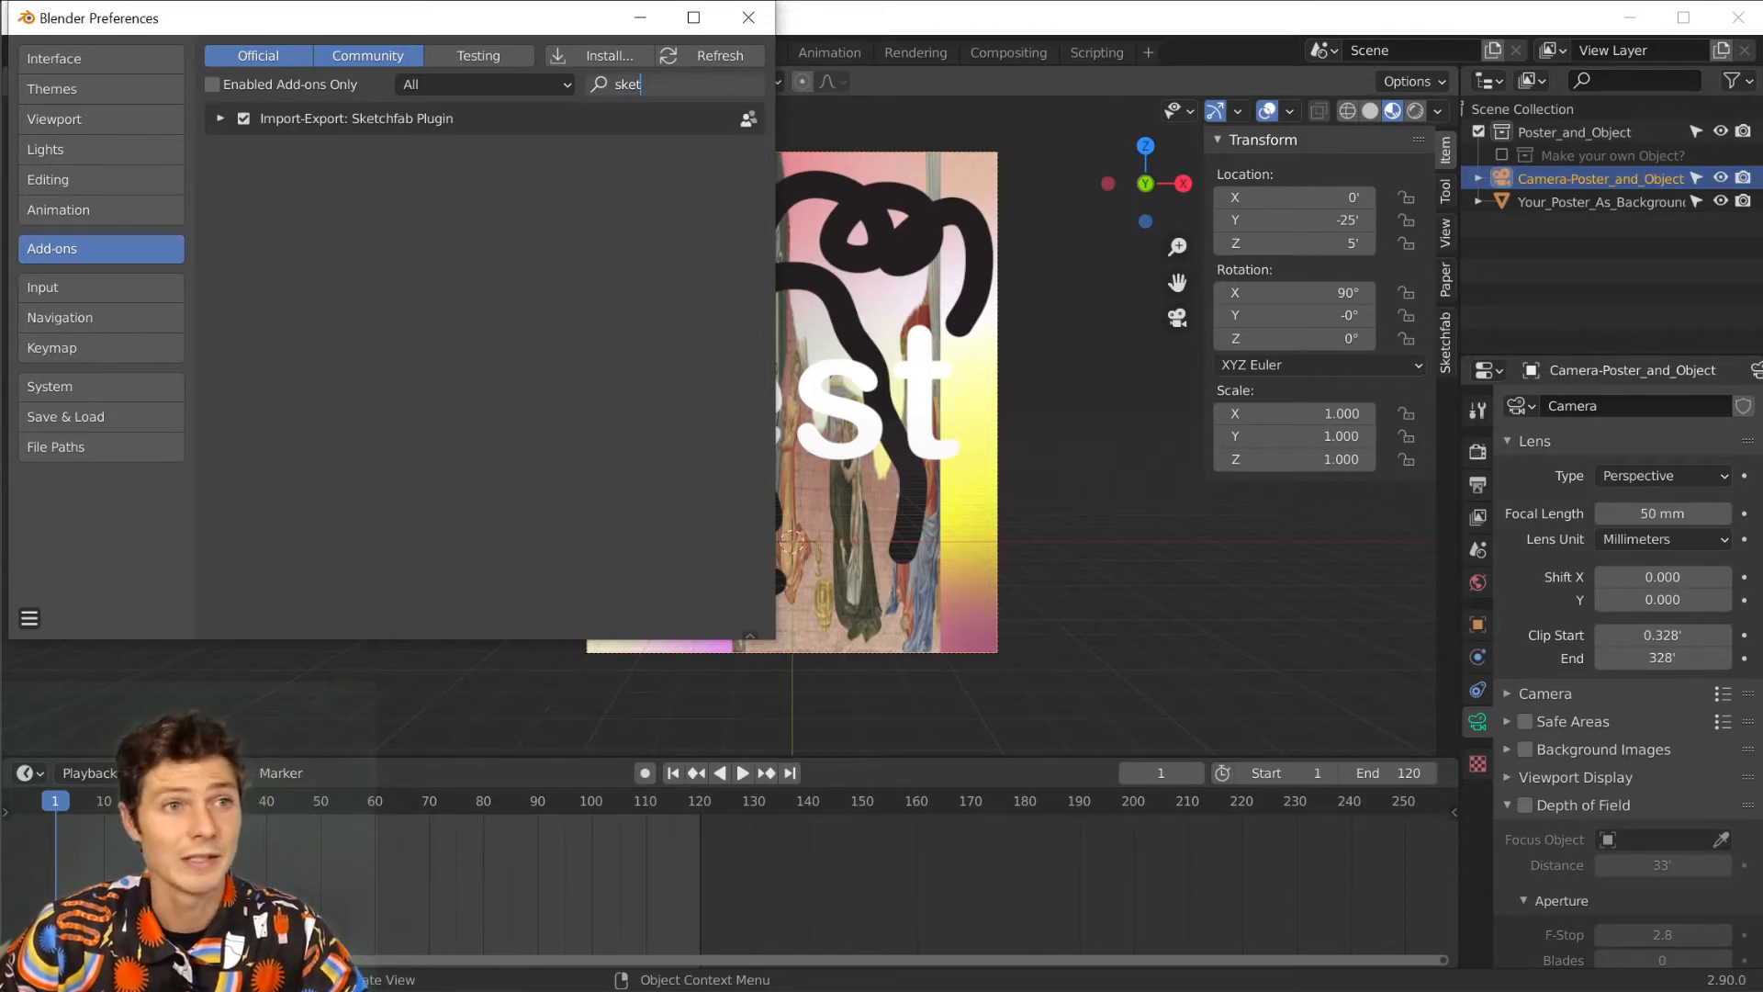
left_click(242, 118)
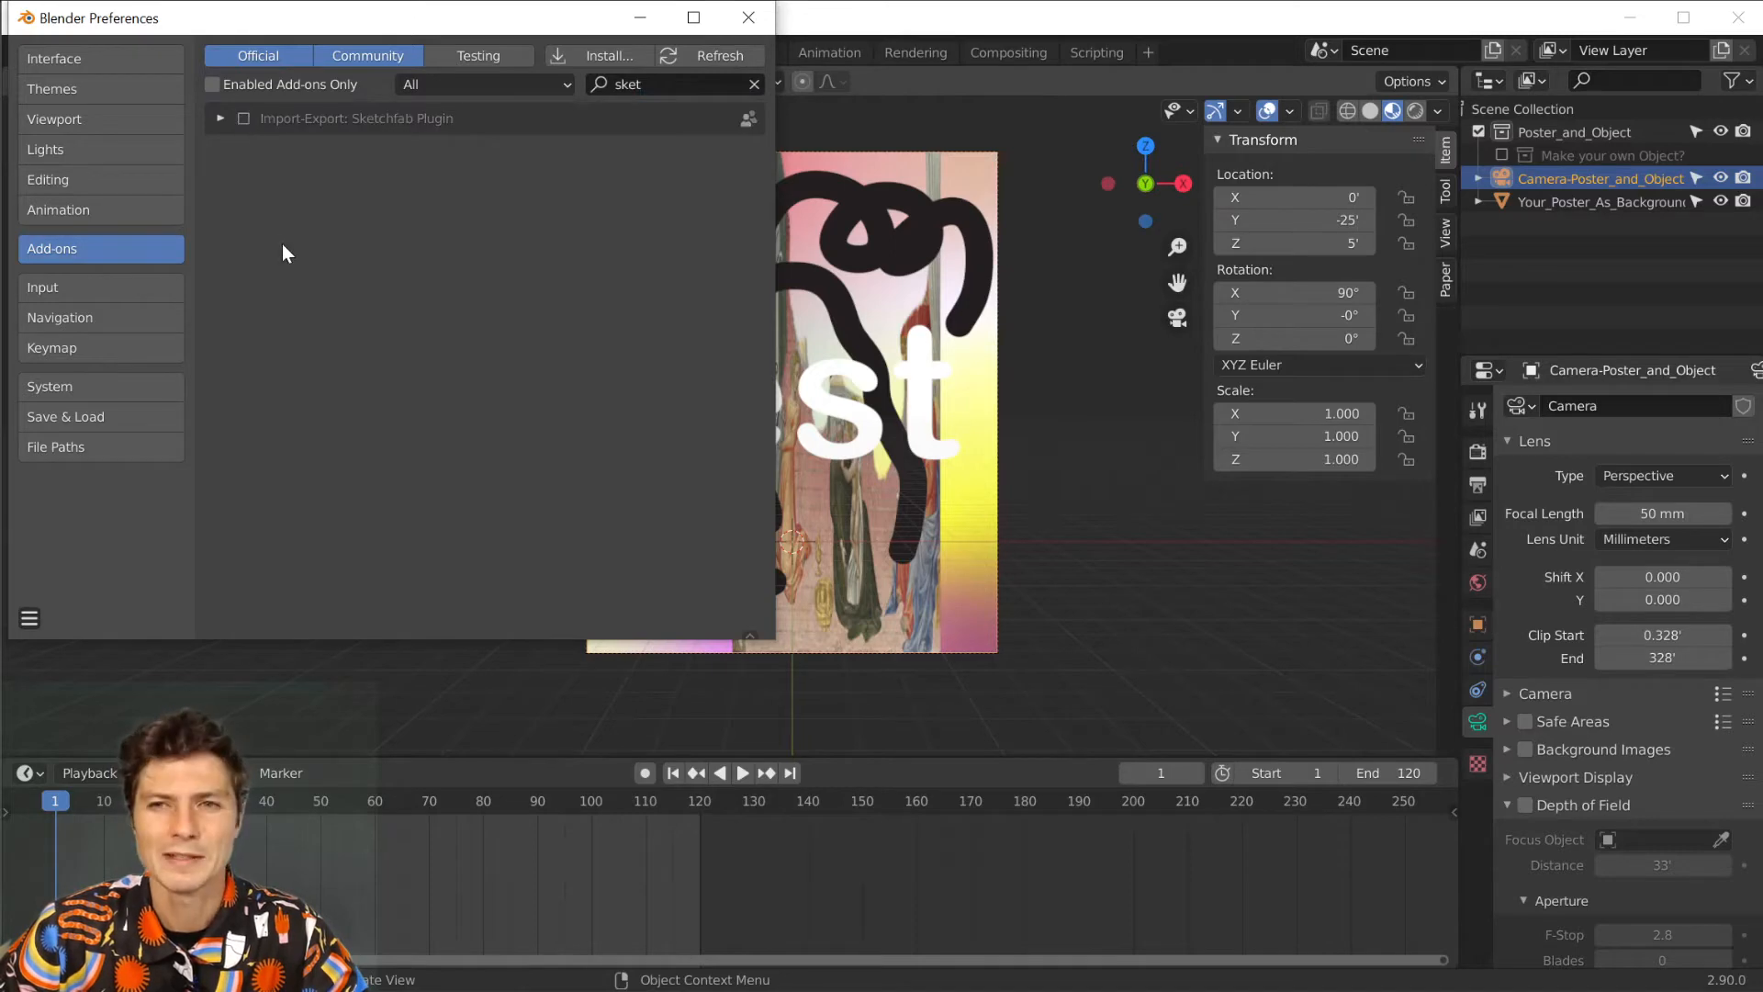
left_click(244, 117)
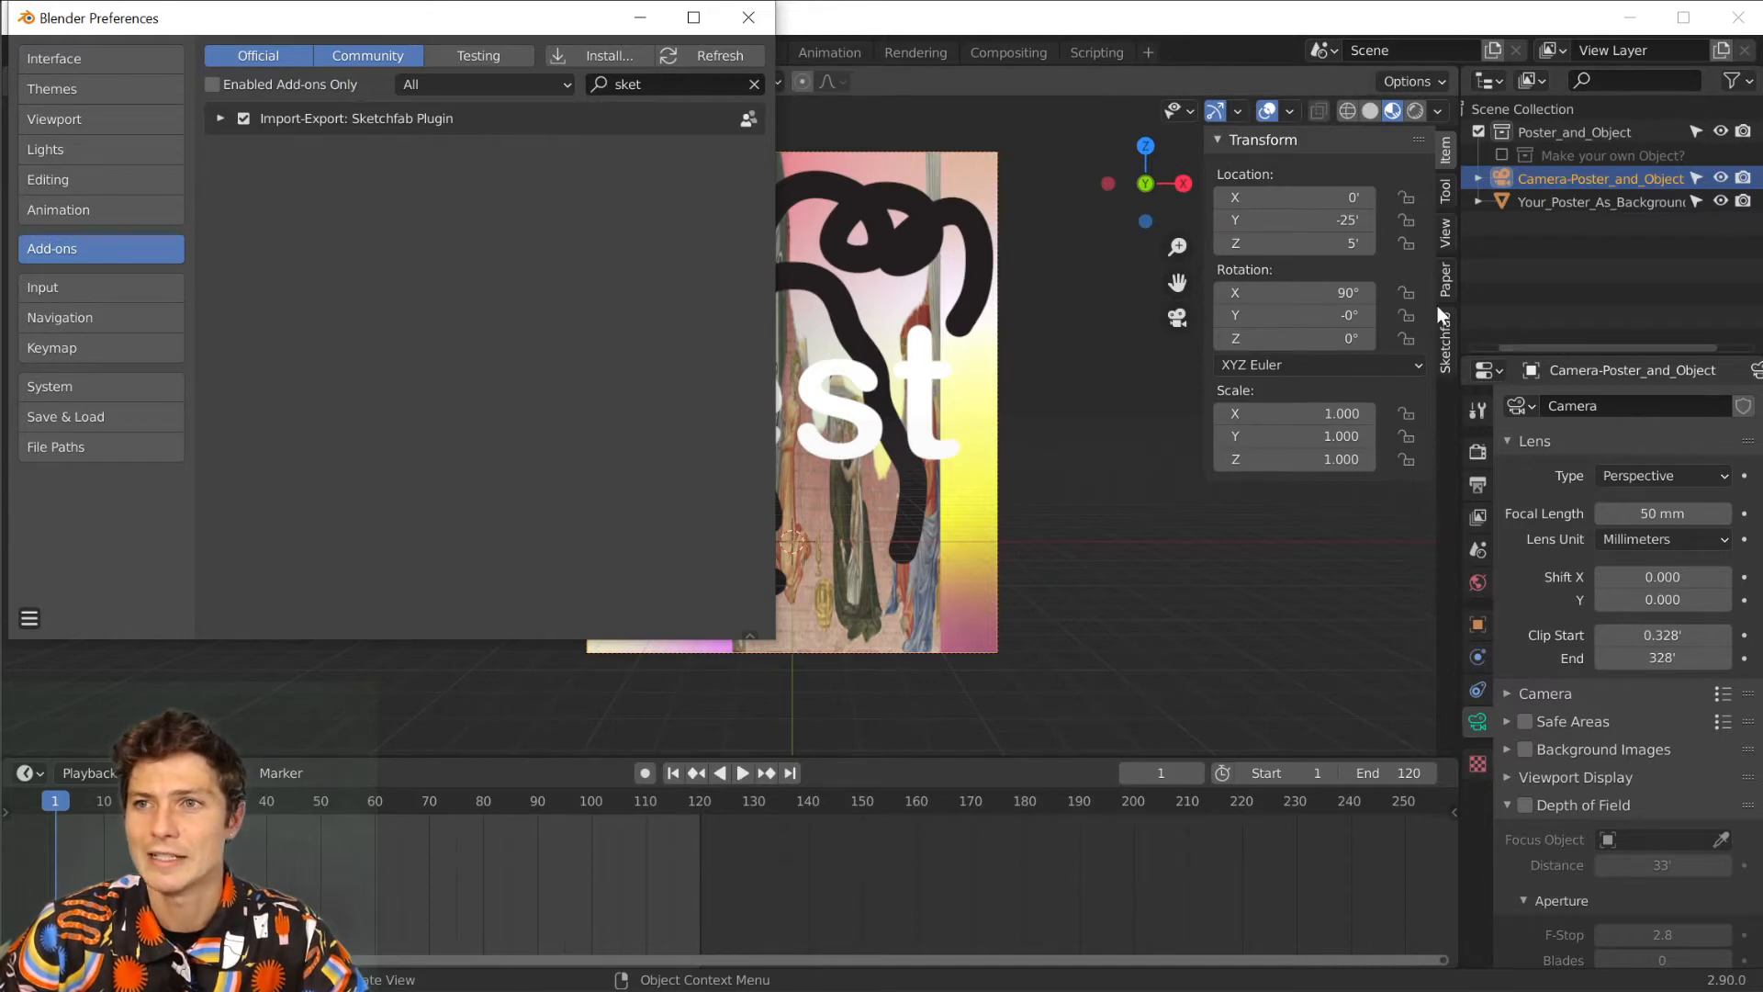
left_click(749, 17)
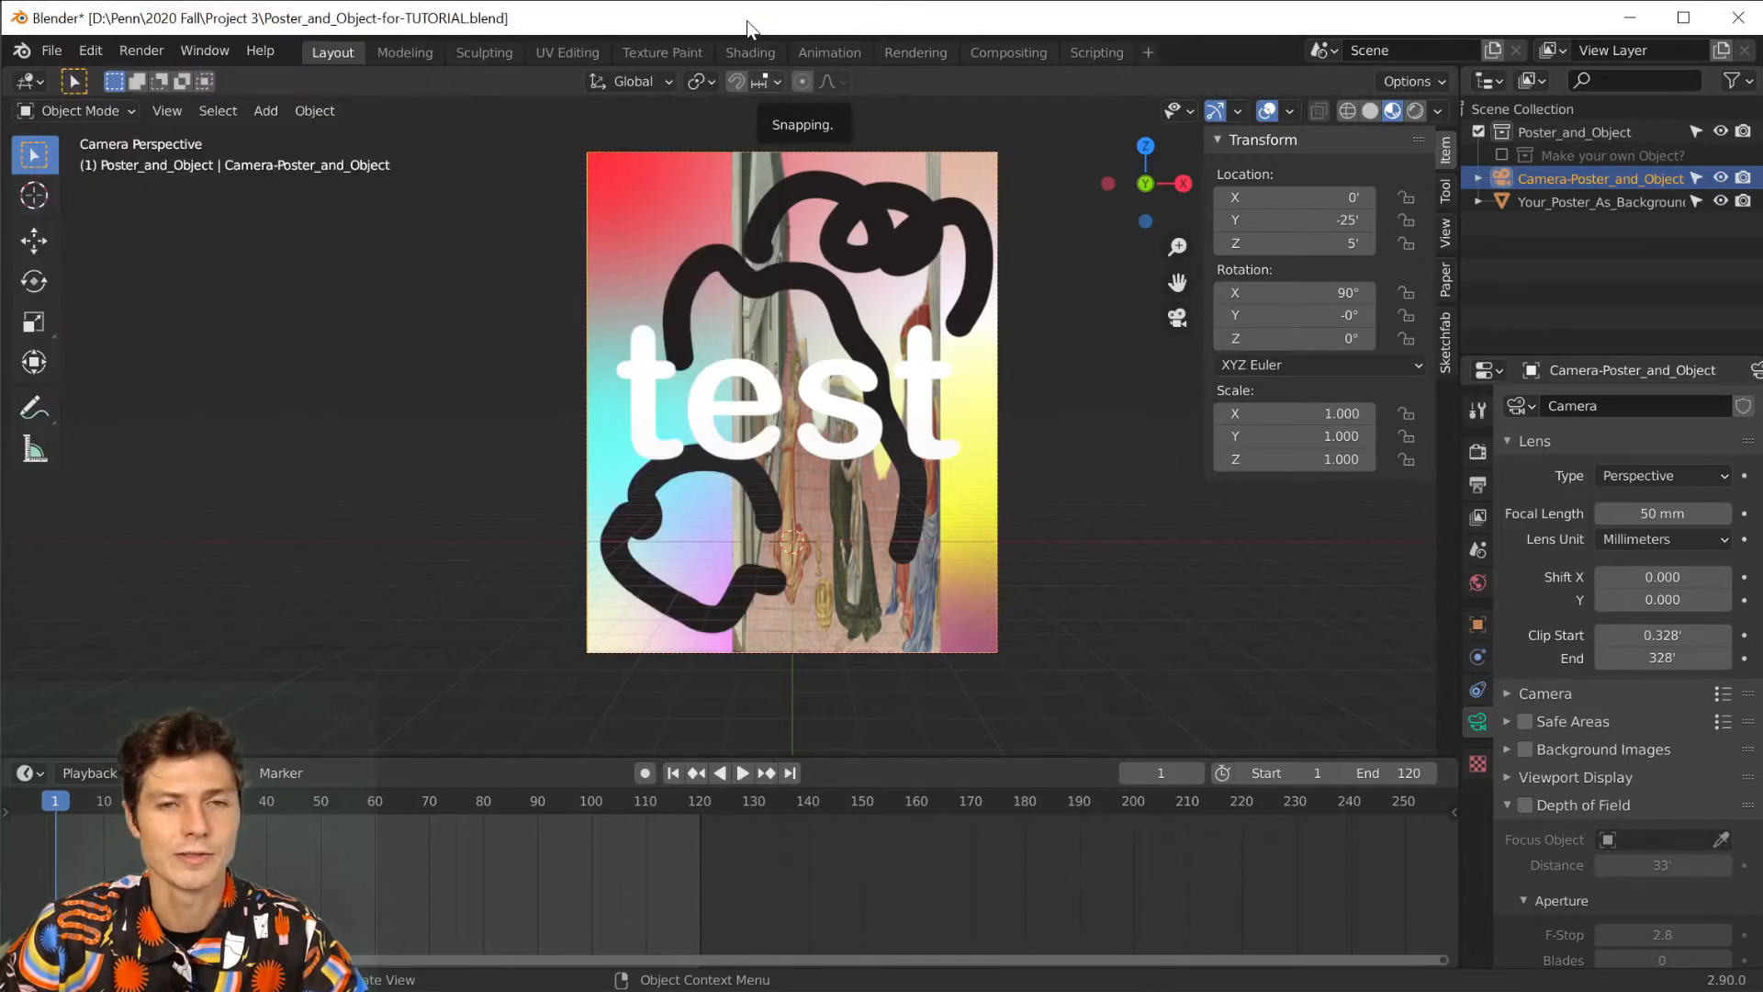
Open the Sketchfab login settings in the viewport sidebar, clear the saved password and keep the existing account e-mail.
left_click(1445, 341)
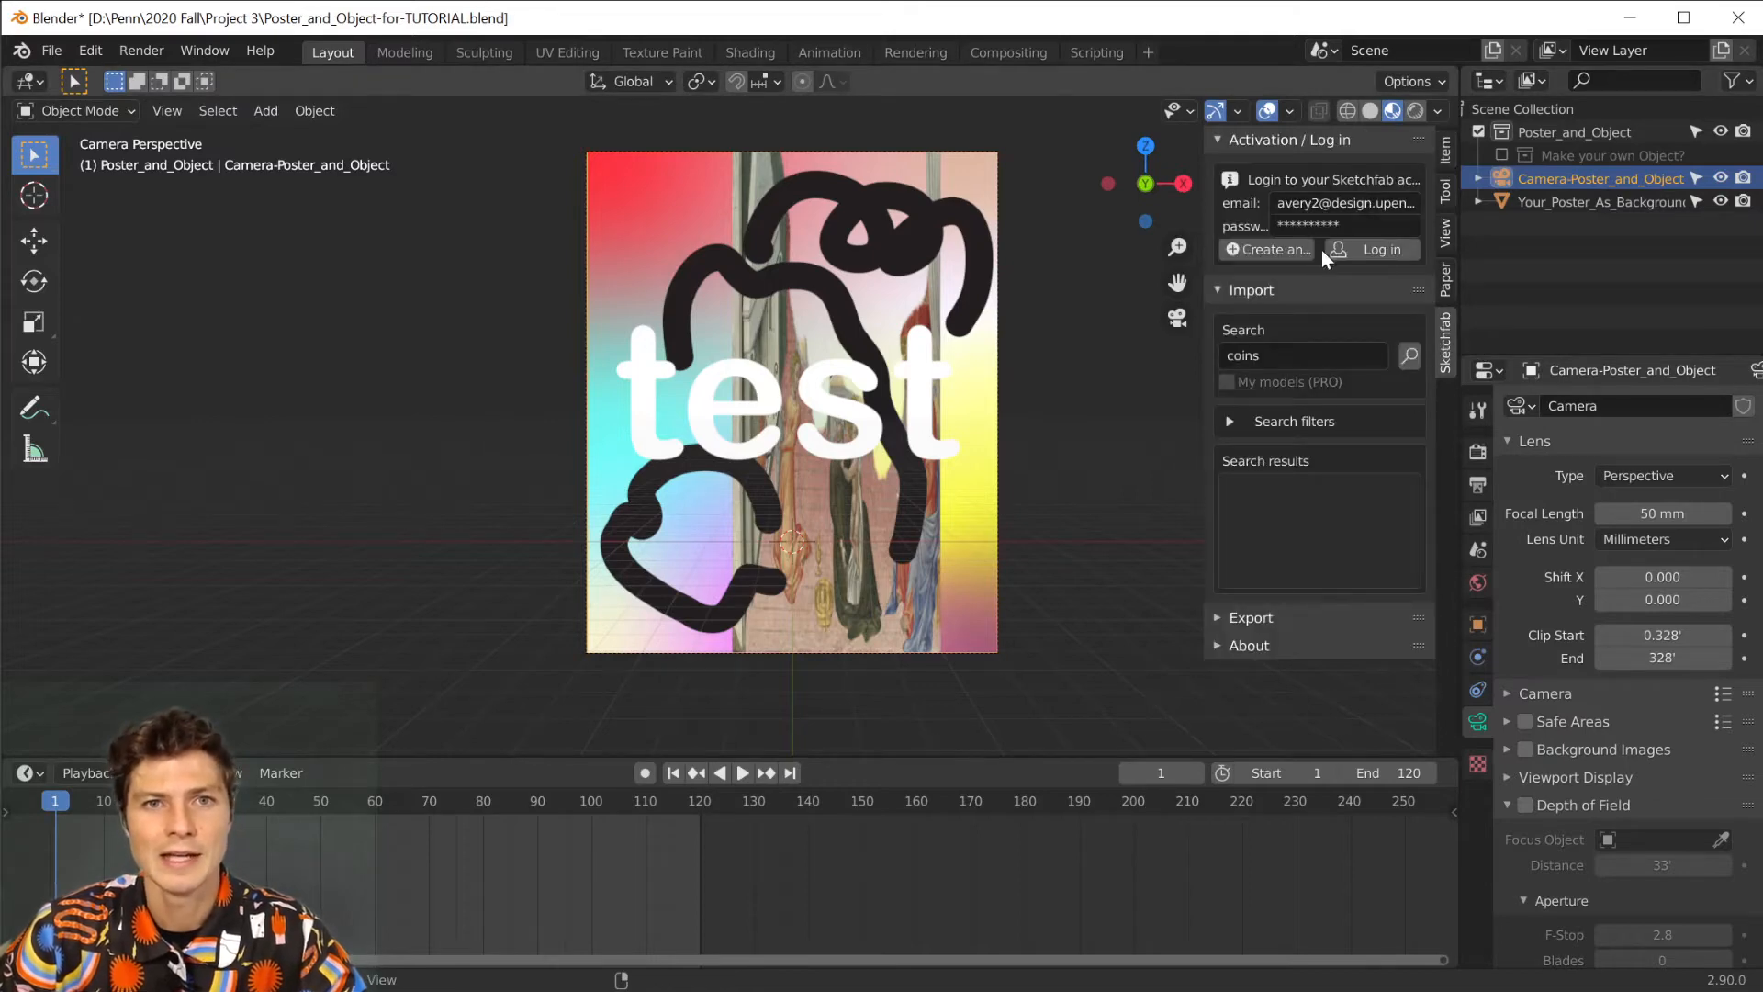
left_click(1370, 219)
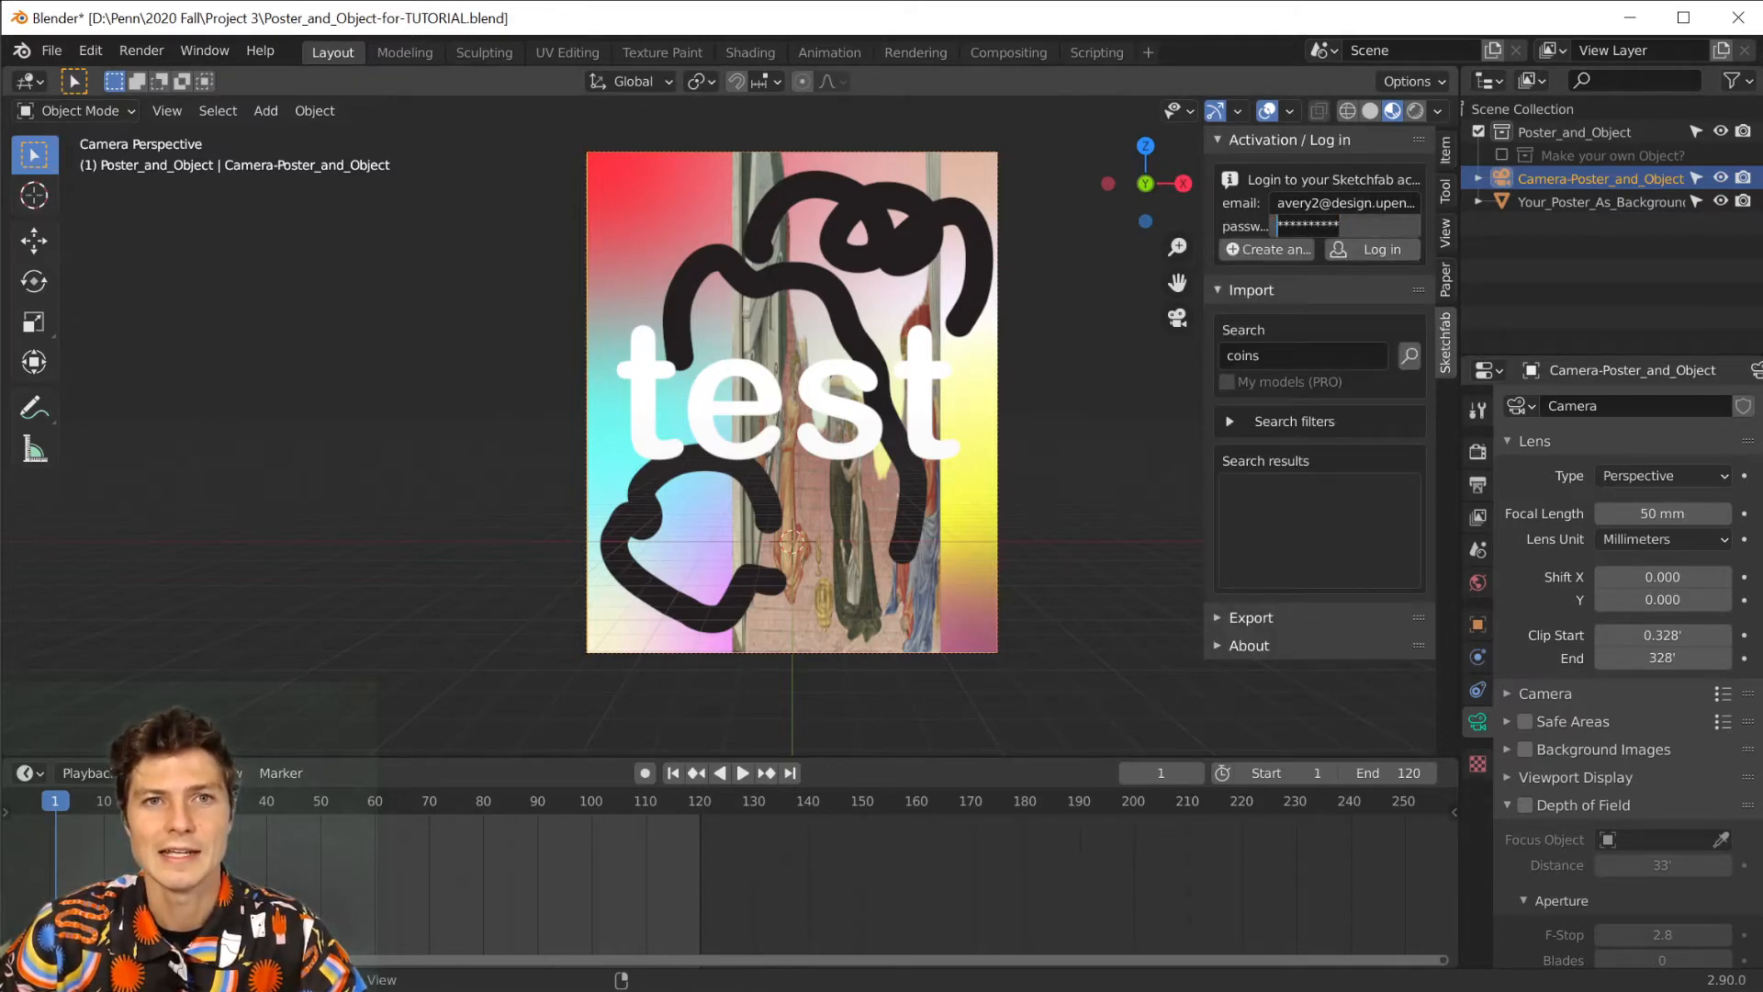
key("BackSpace")
left_click(1302, 206)
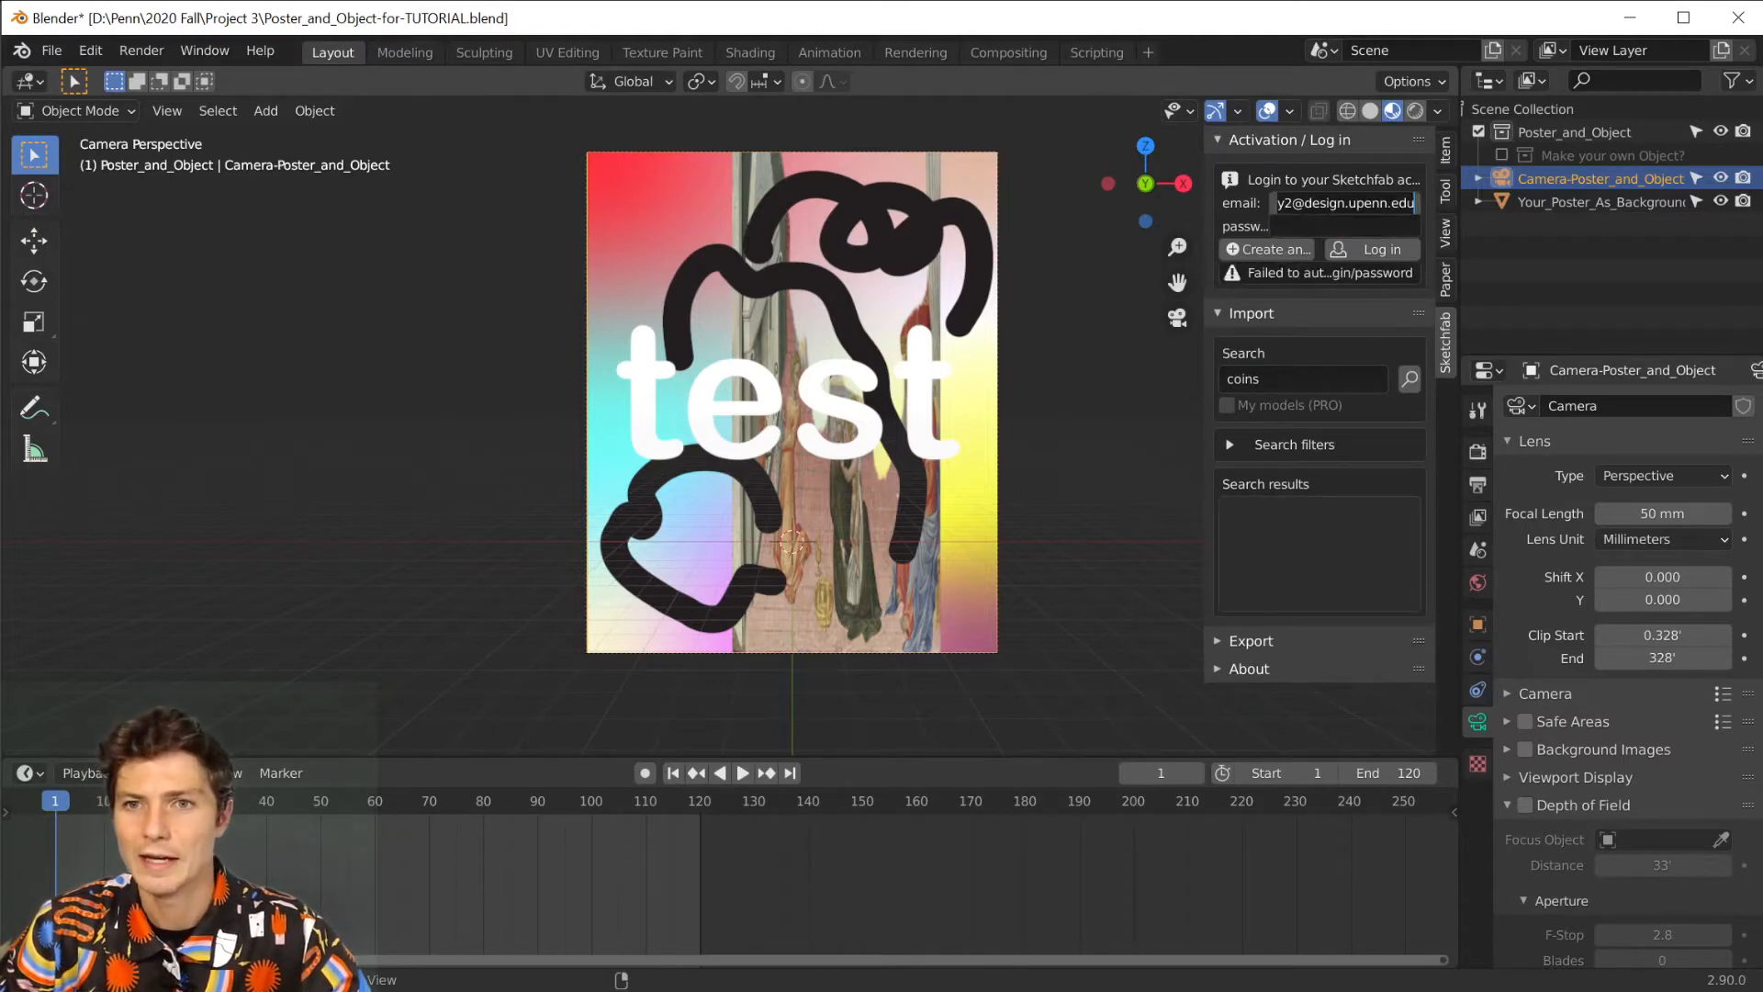
key("Return")
left_click_drag(1372, 203, 1274, 203)
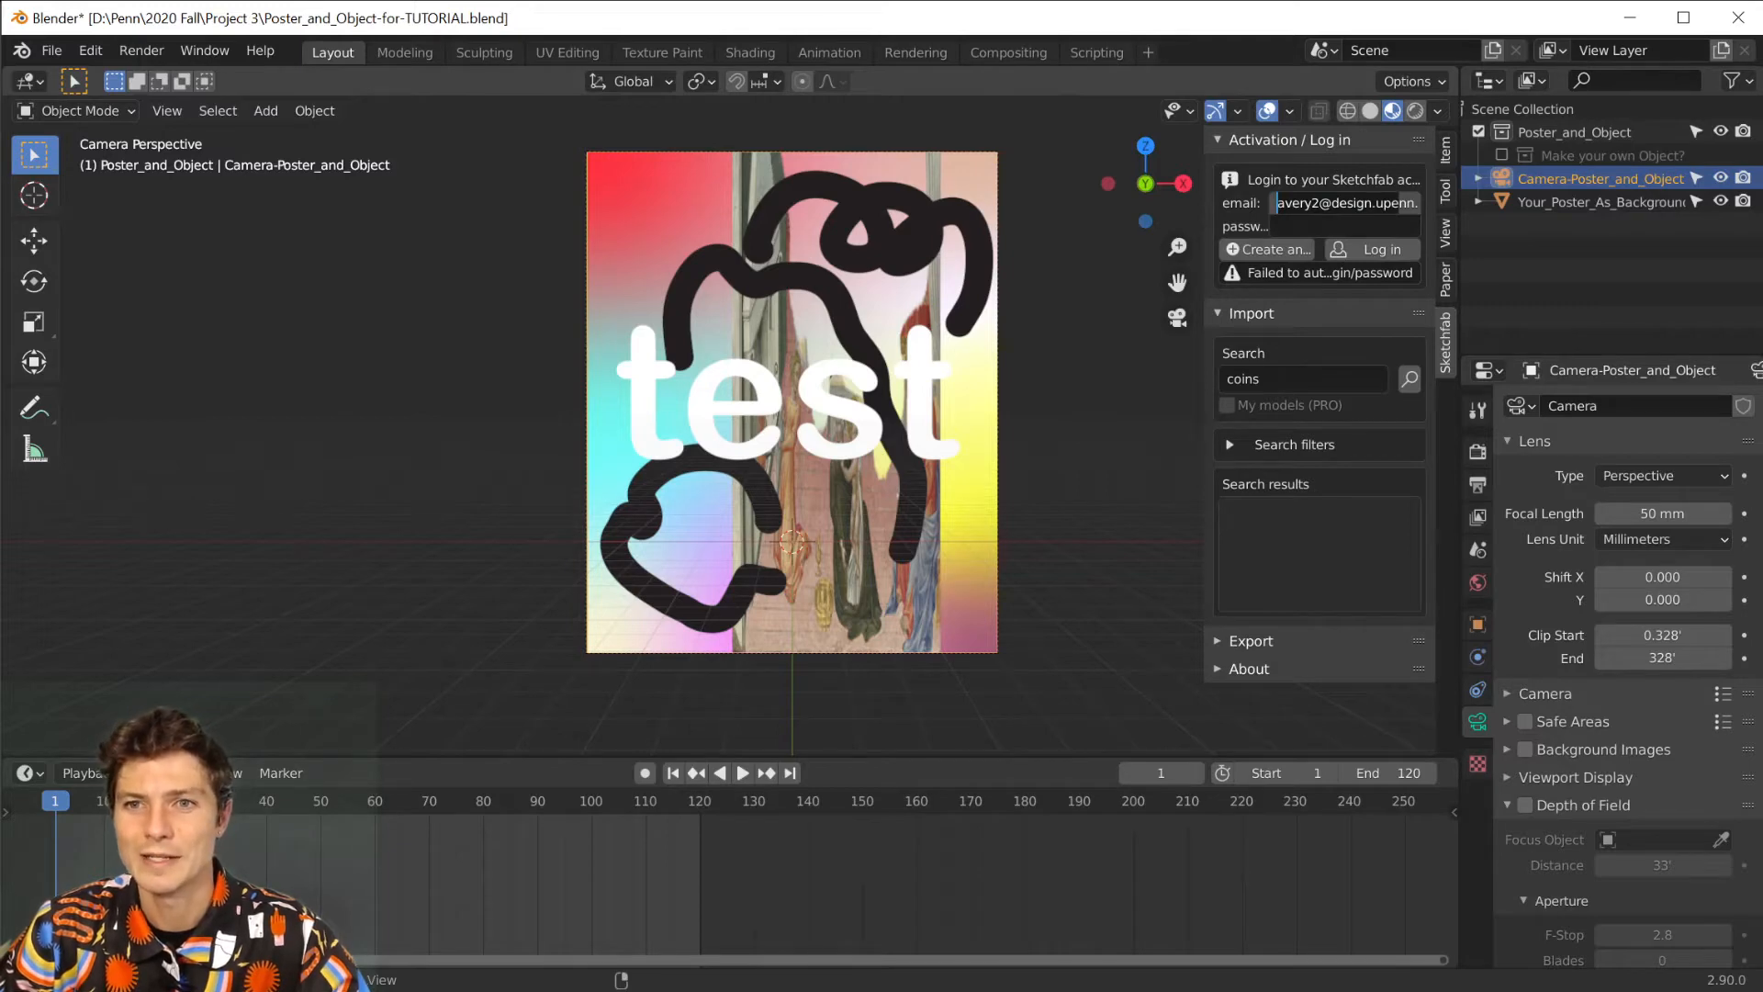
key("Return")
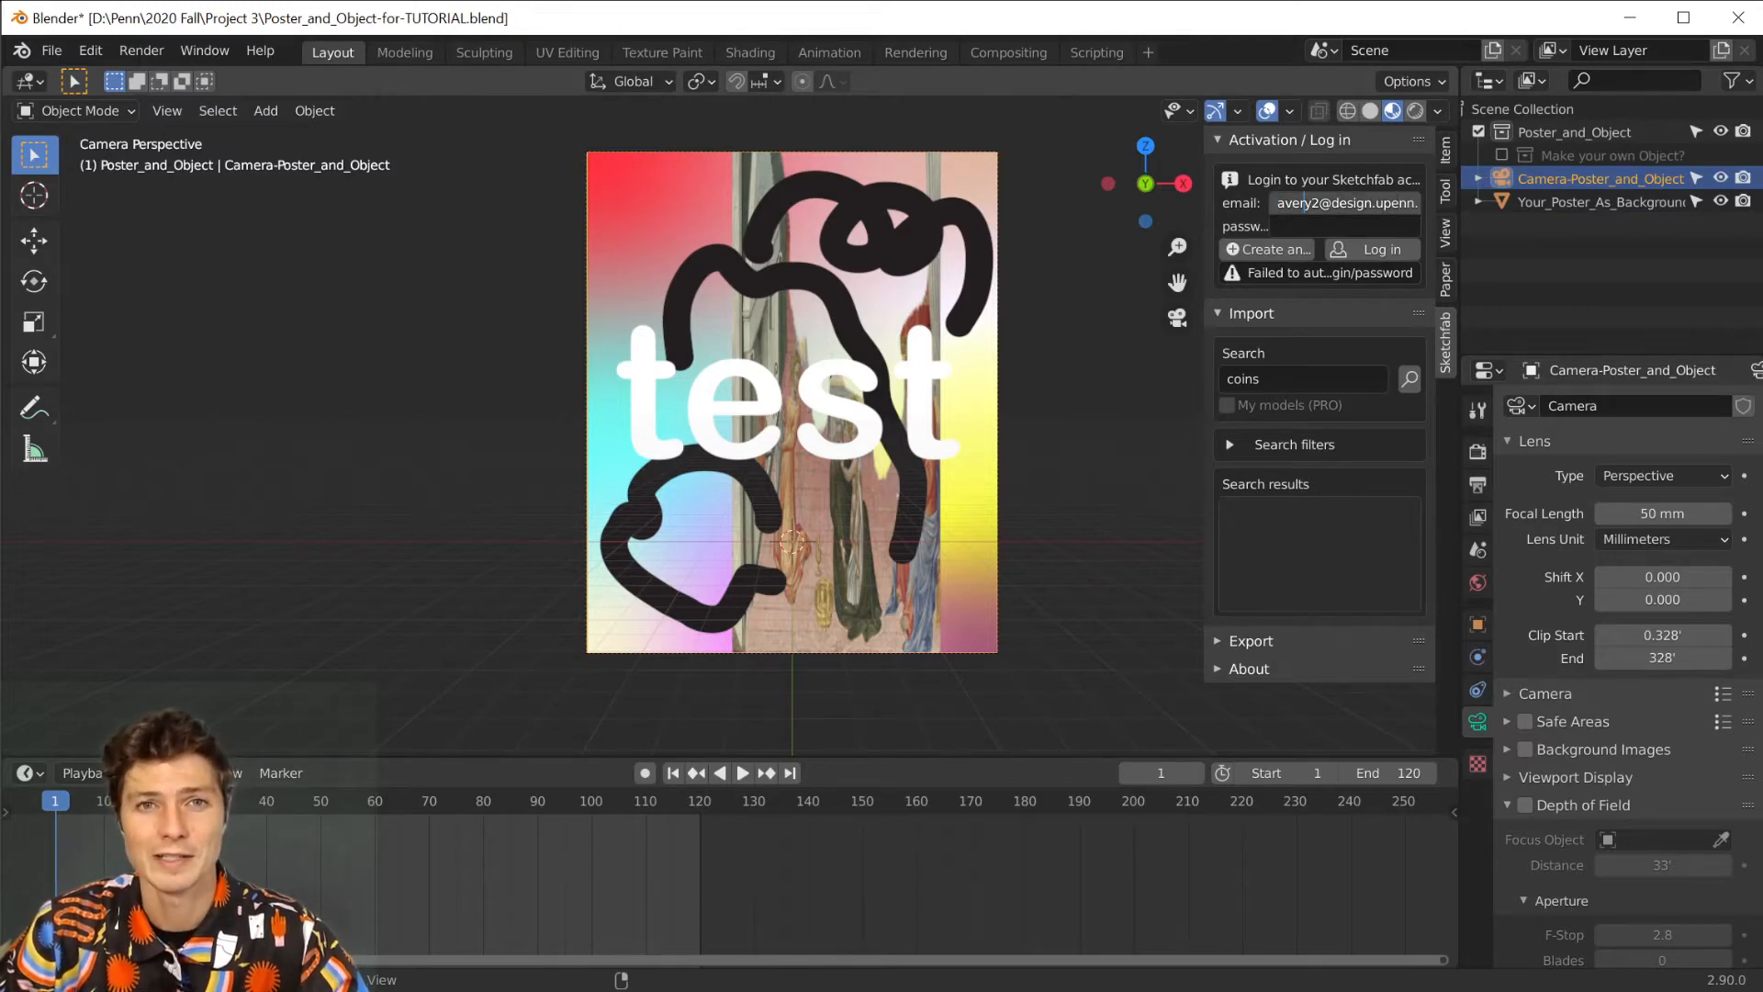
left_click_drag(1382, 202, 1276, 203)
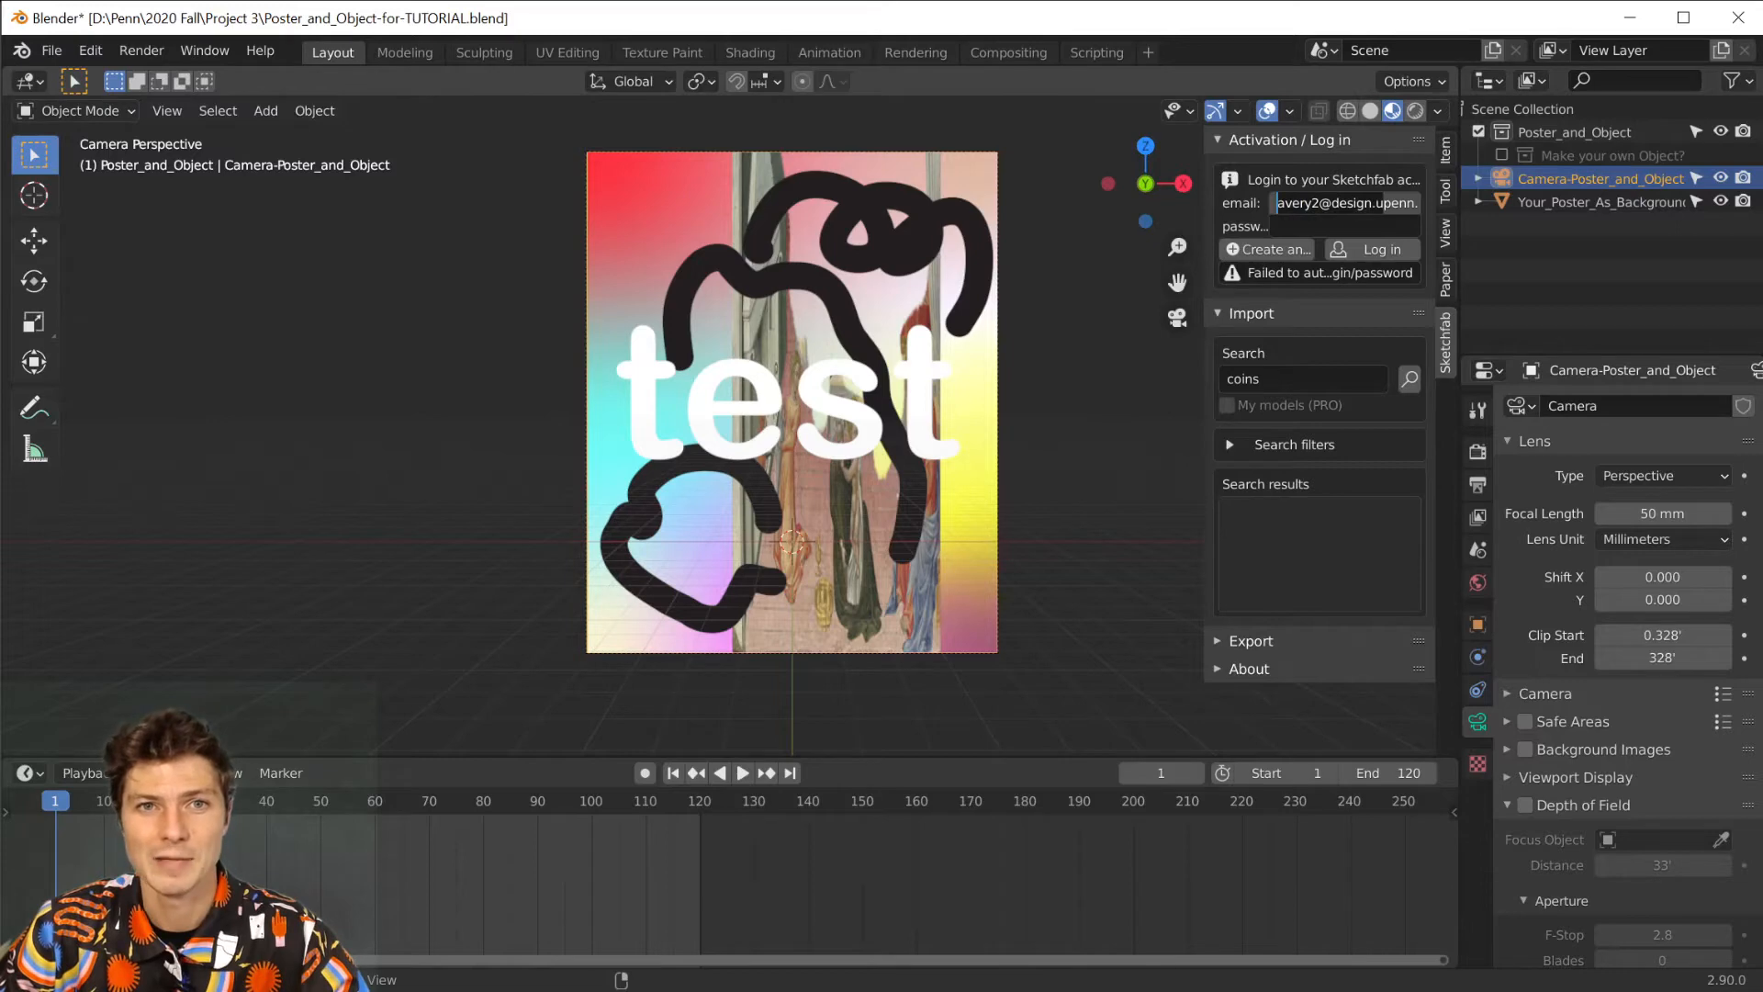
Enter the account password and try to log in to Sketchfab.
left_click(1323, 223)
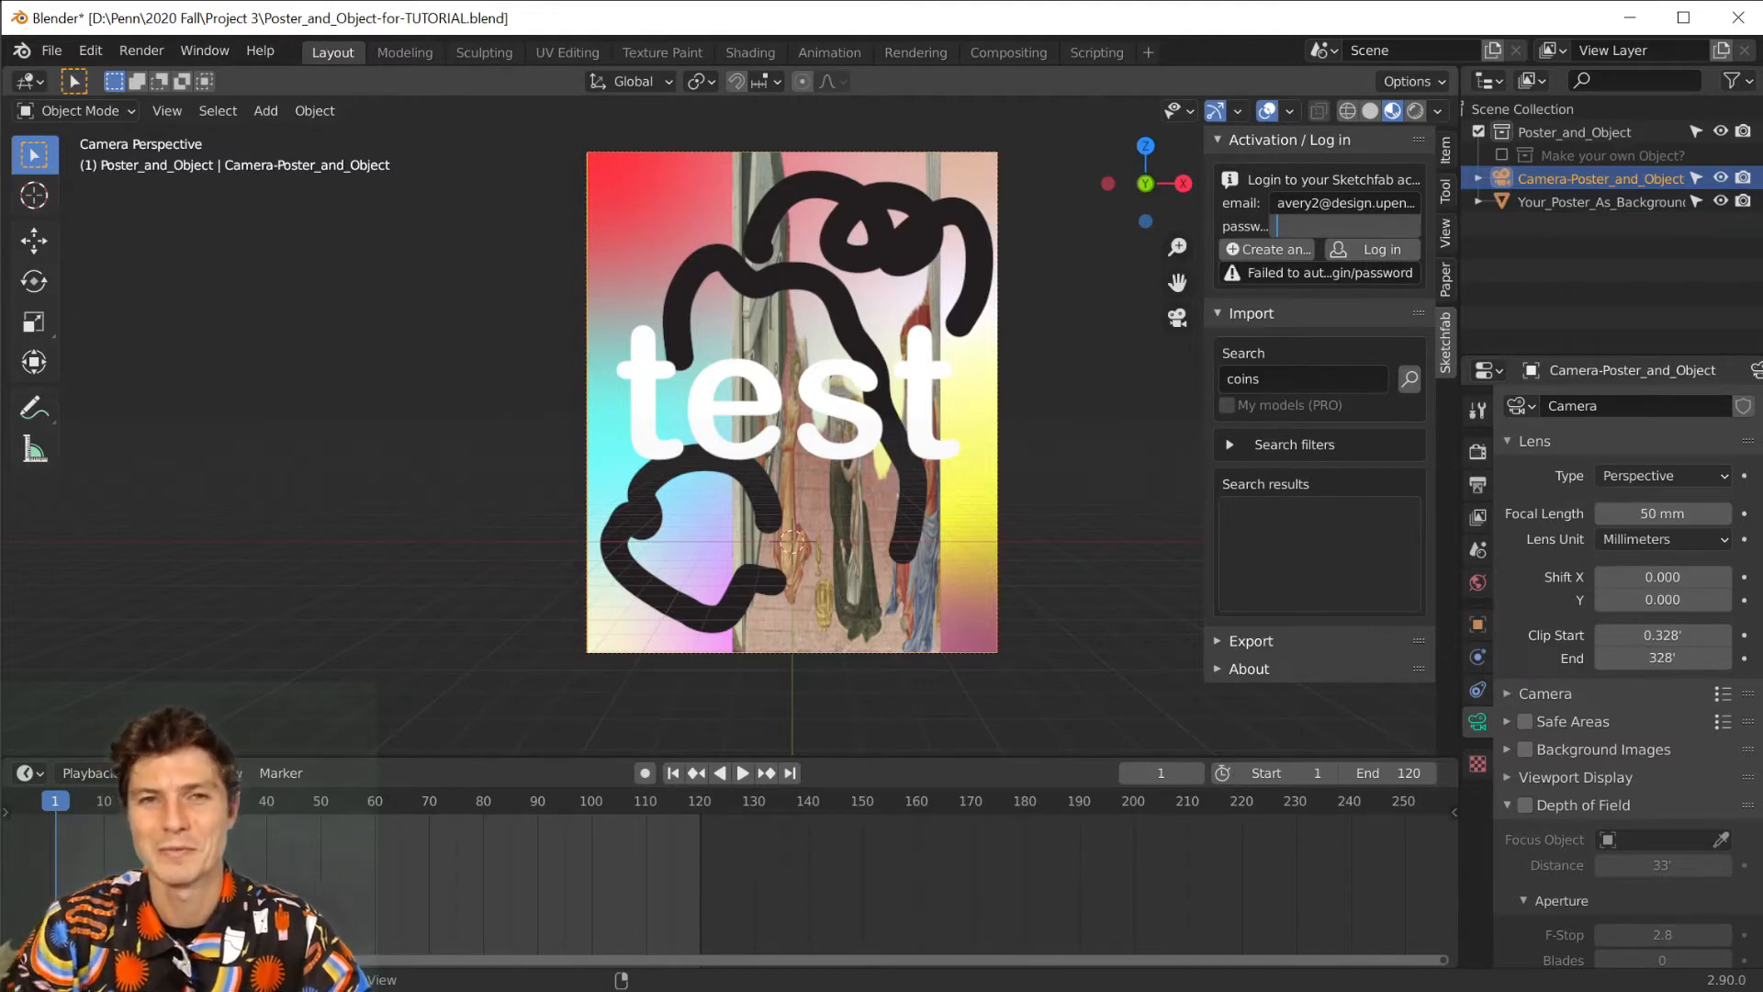
type("*******")
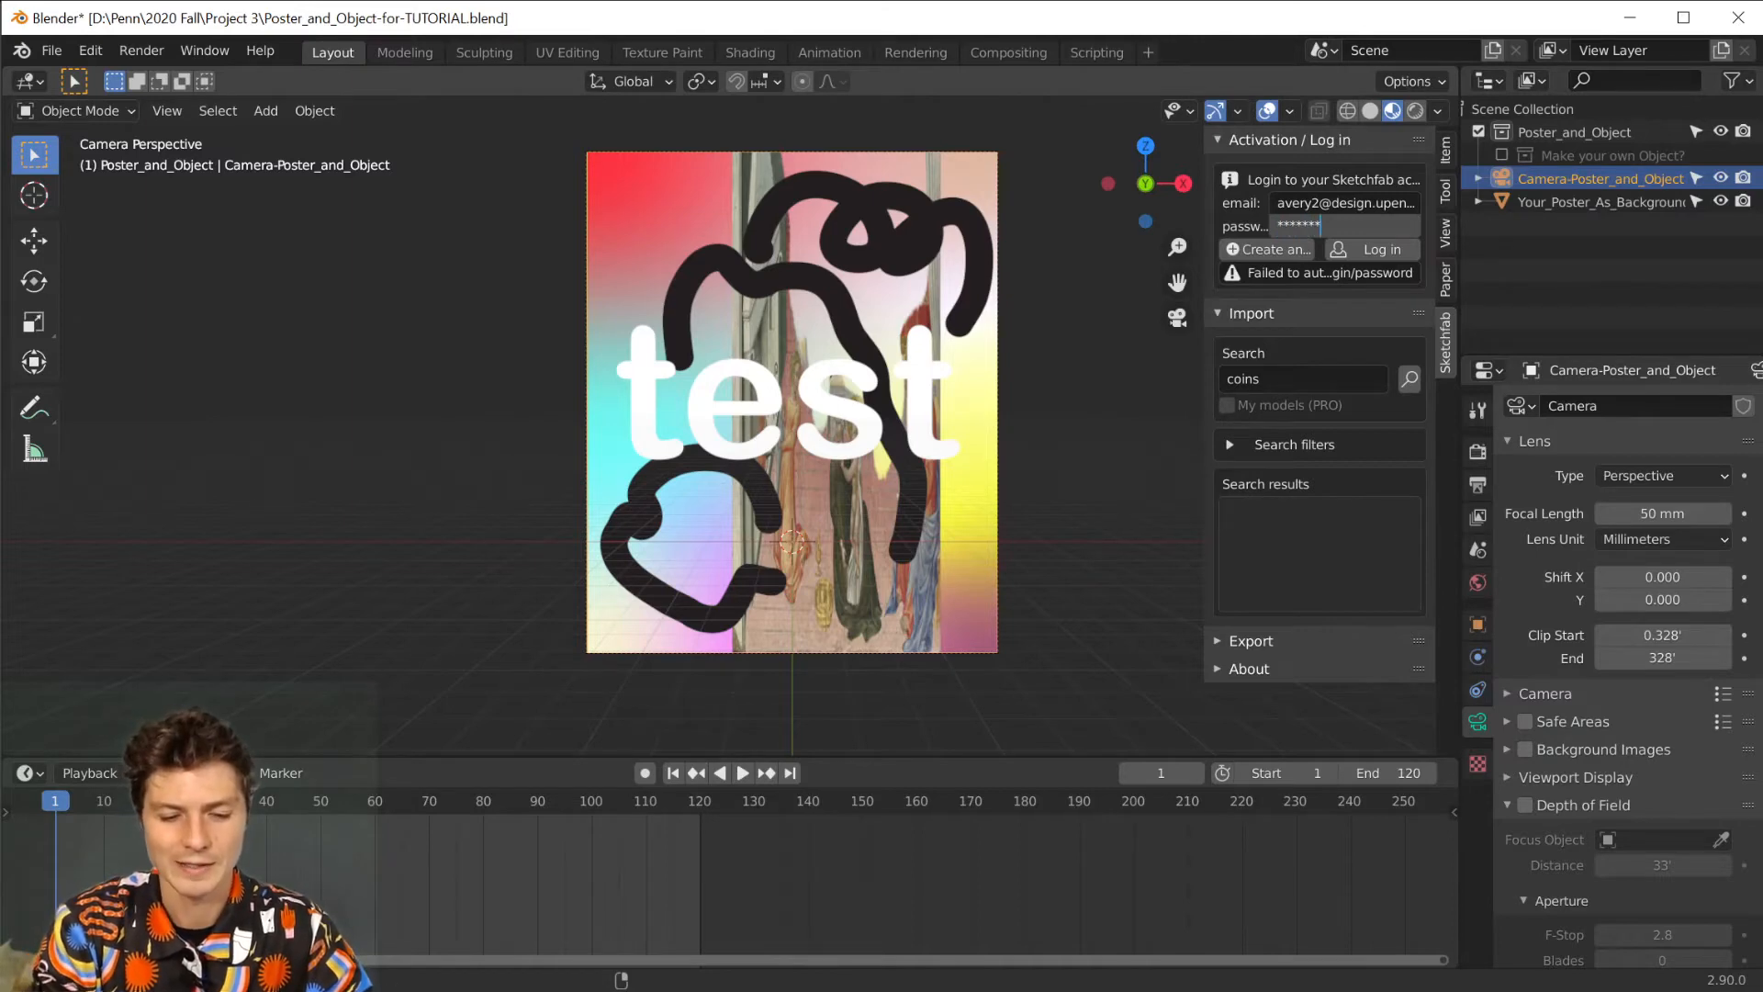
type("***")
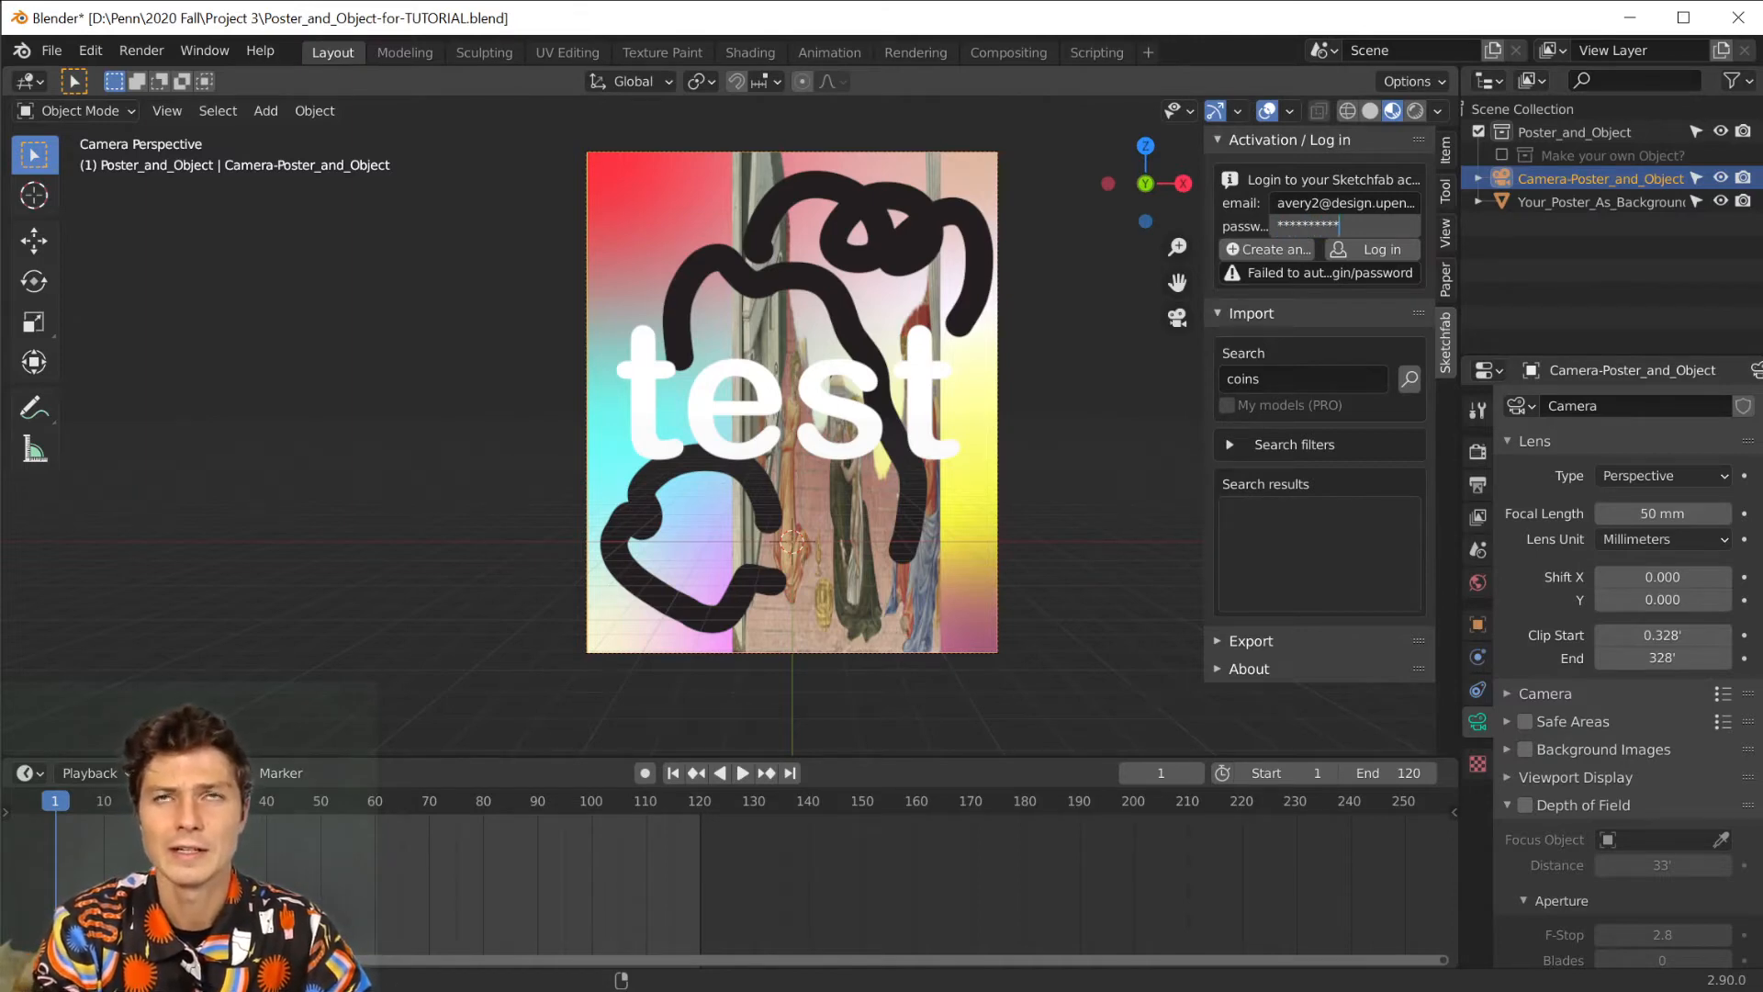
type("*")
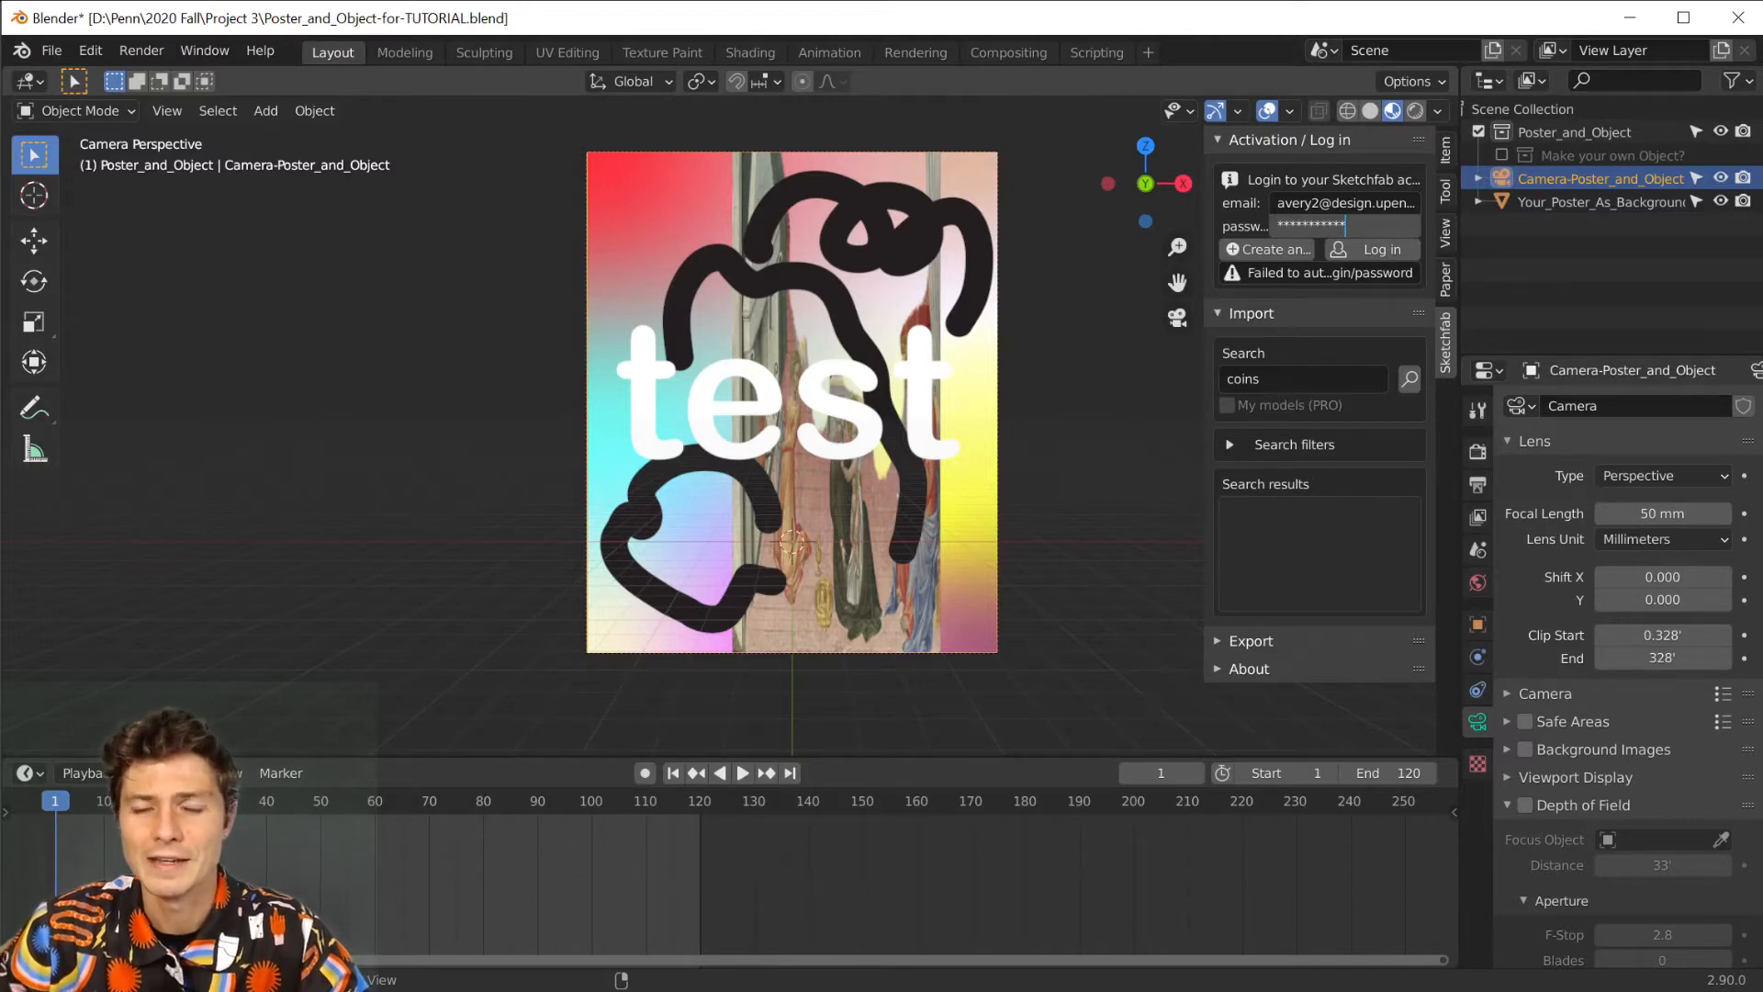
left_click(1366, 252)
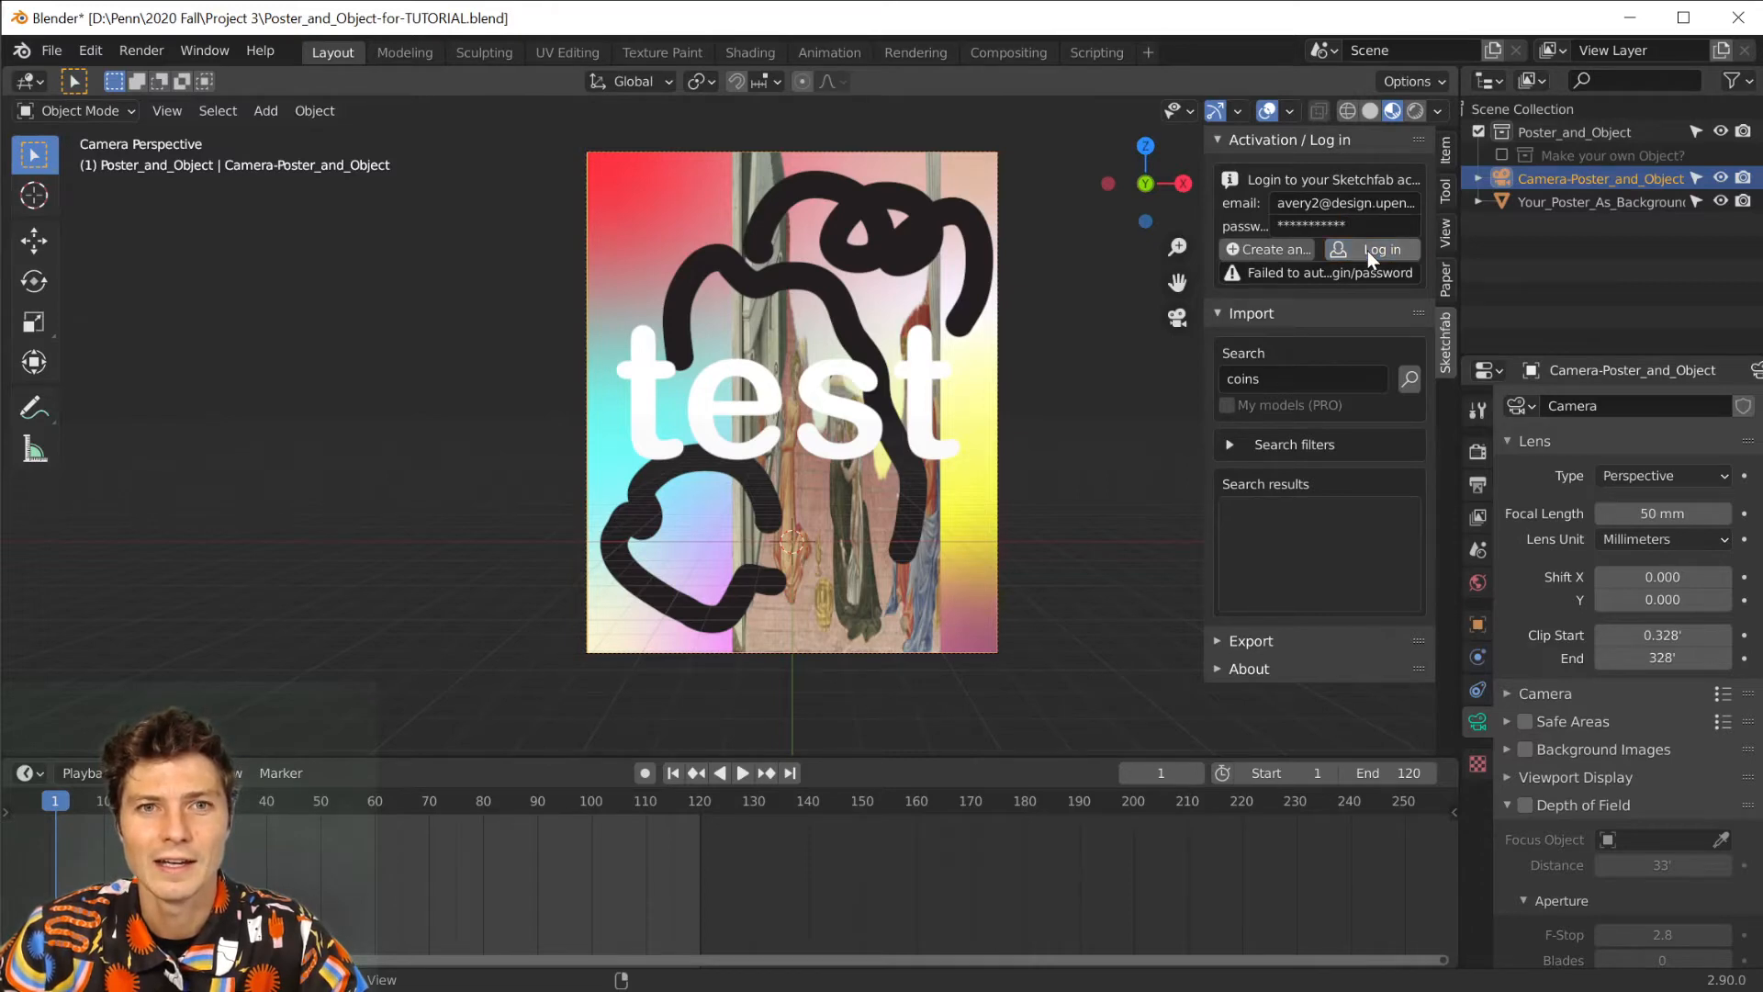
left_click(1364, 245)
Replace the entered account password and log in to Sketchfab with it.
left_click(1311, 225)
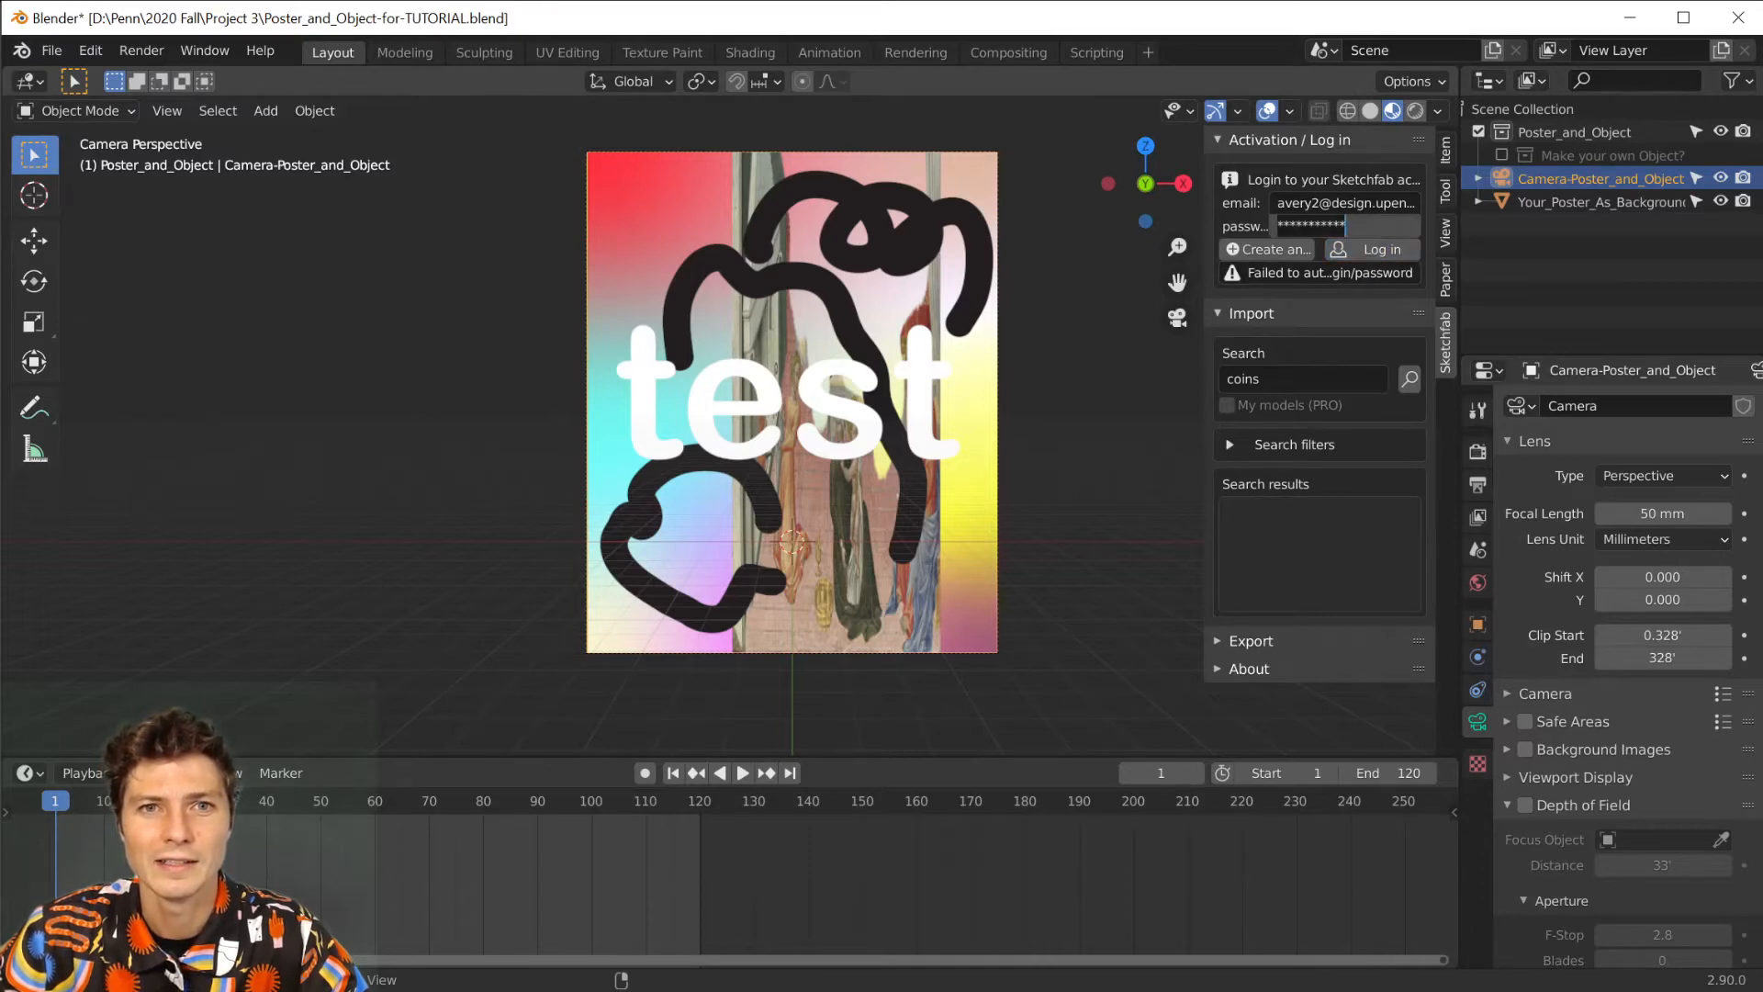
type("*******")
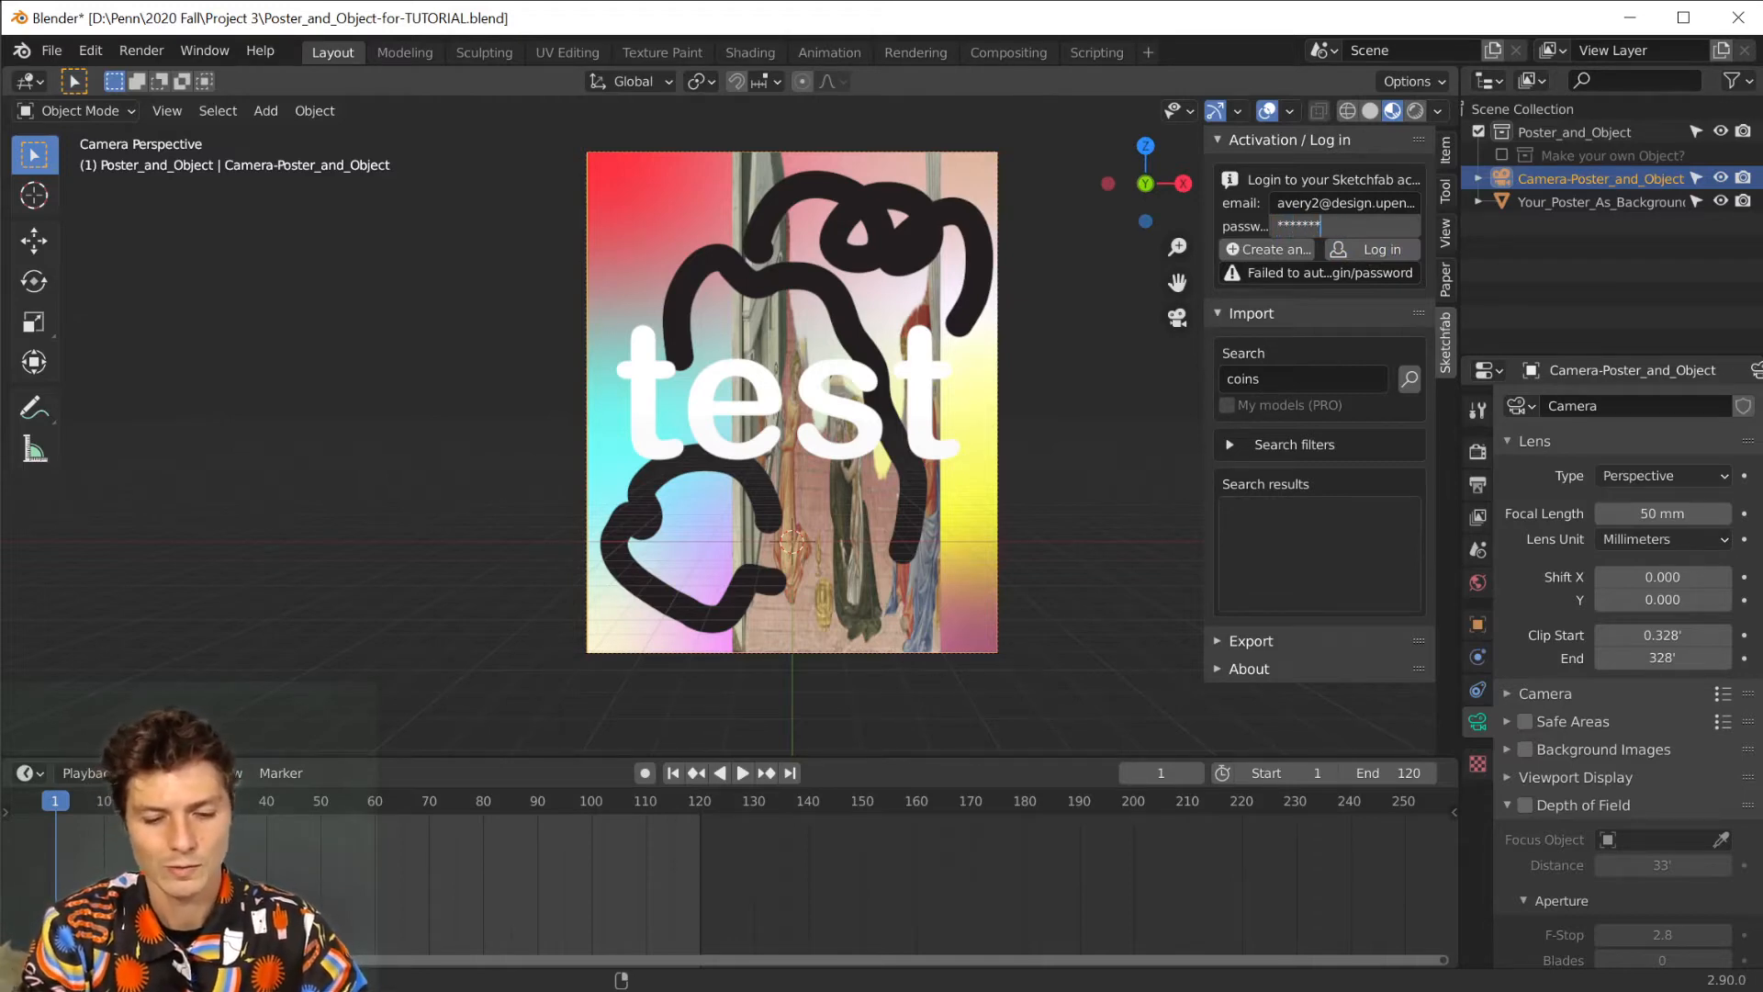
type("***")
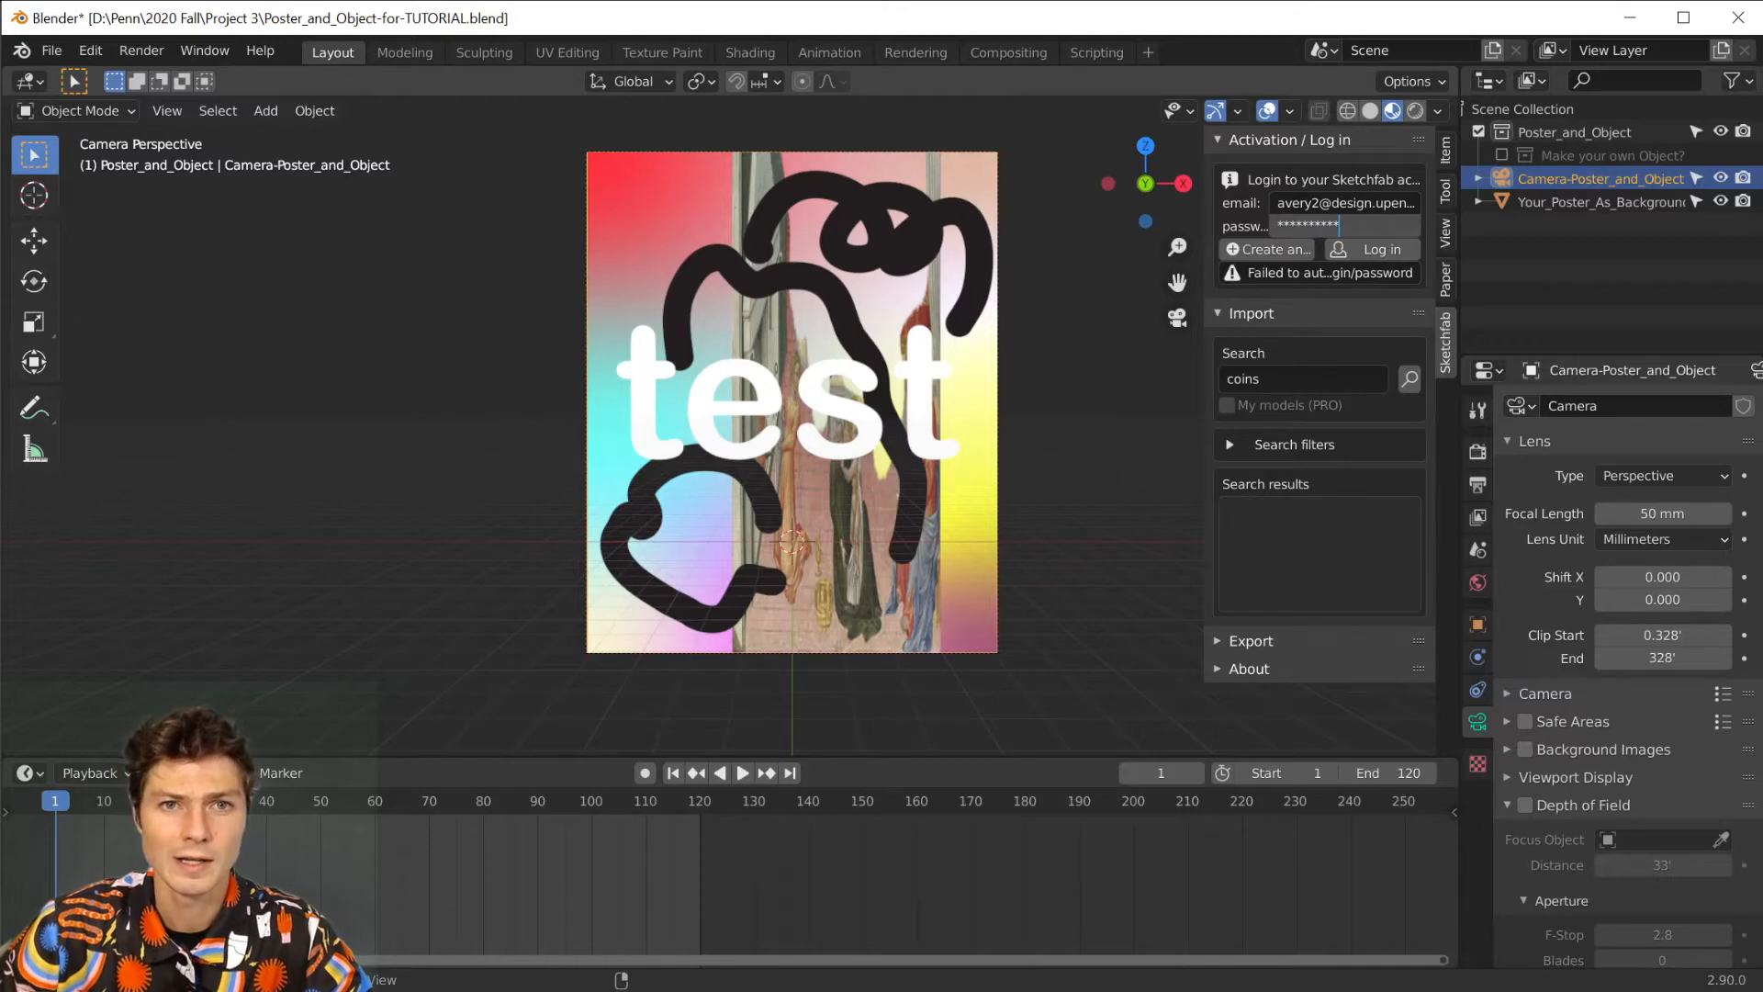
left_click(1384, 254)
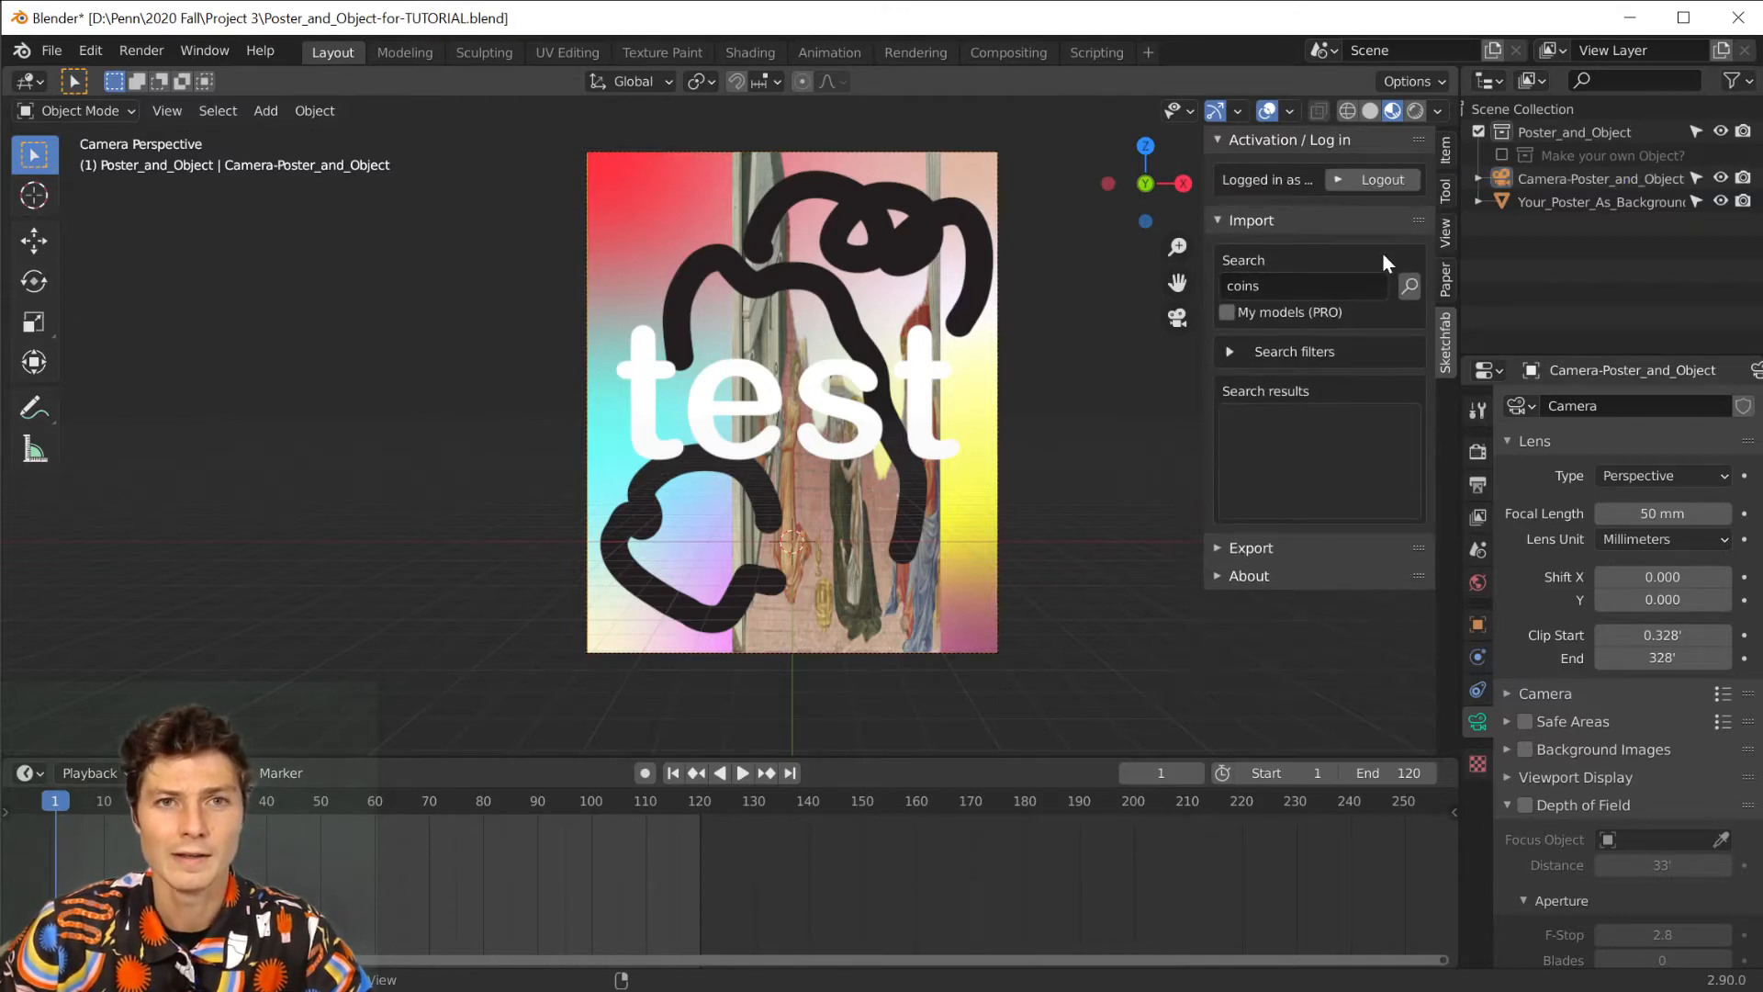
Search the Sketchfab models for "bottle" and import the Glass Bottle model into the scene.
left_click(1350, 286)
key("BackSpace")
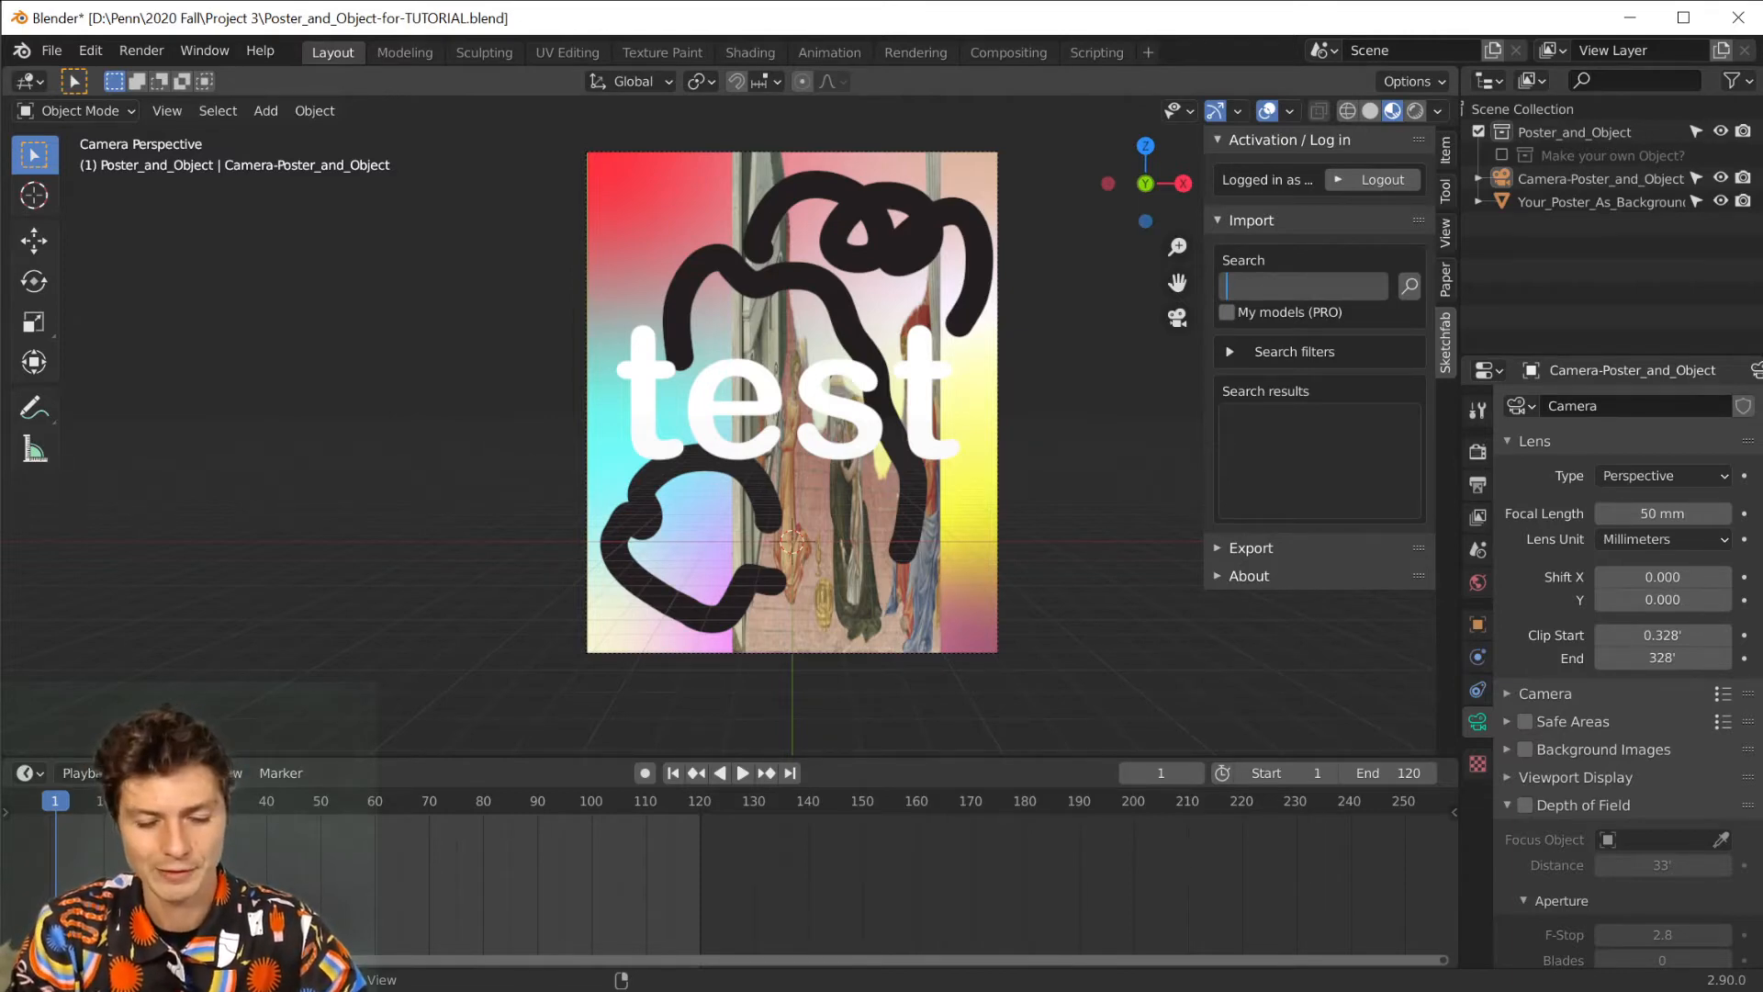
type("bottle")
key("Return")
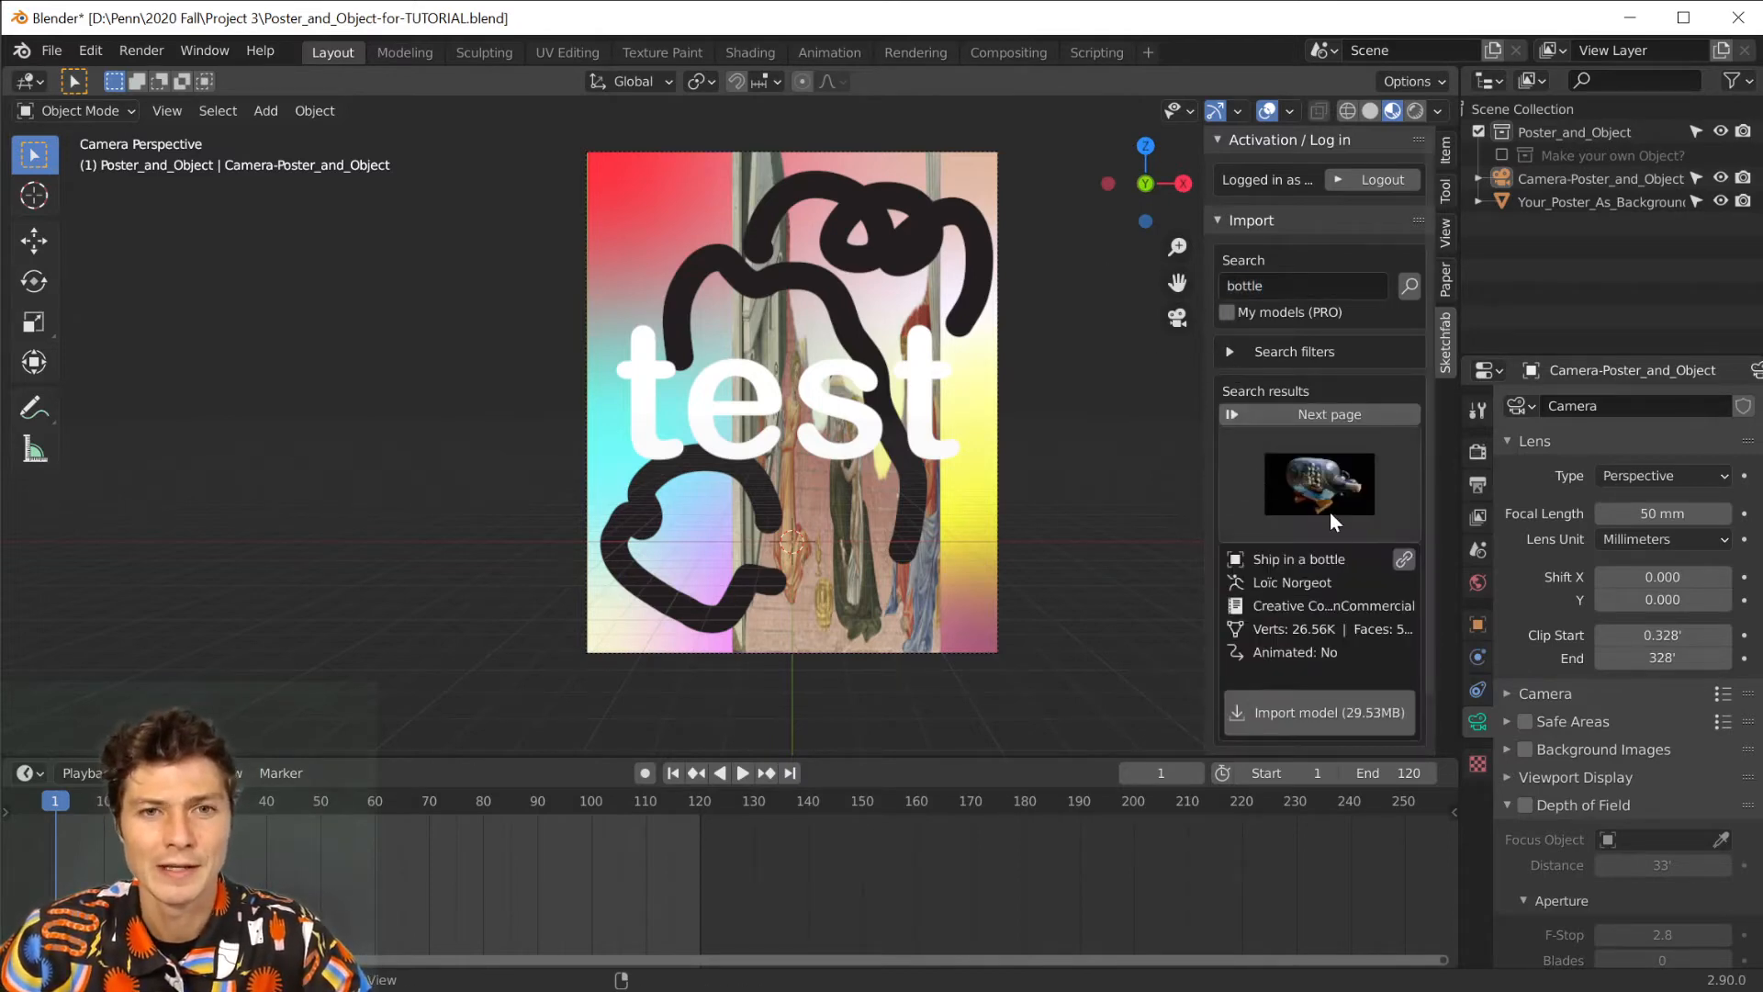
left_click(1315, 486)
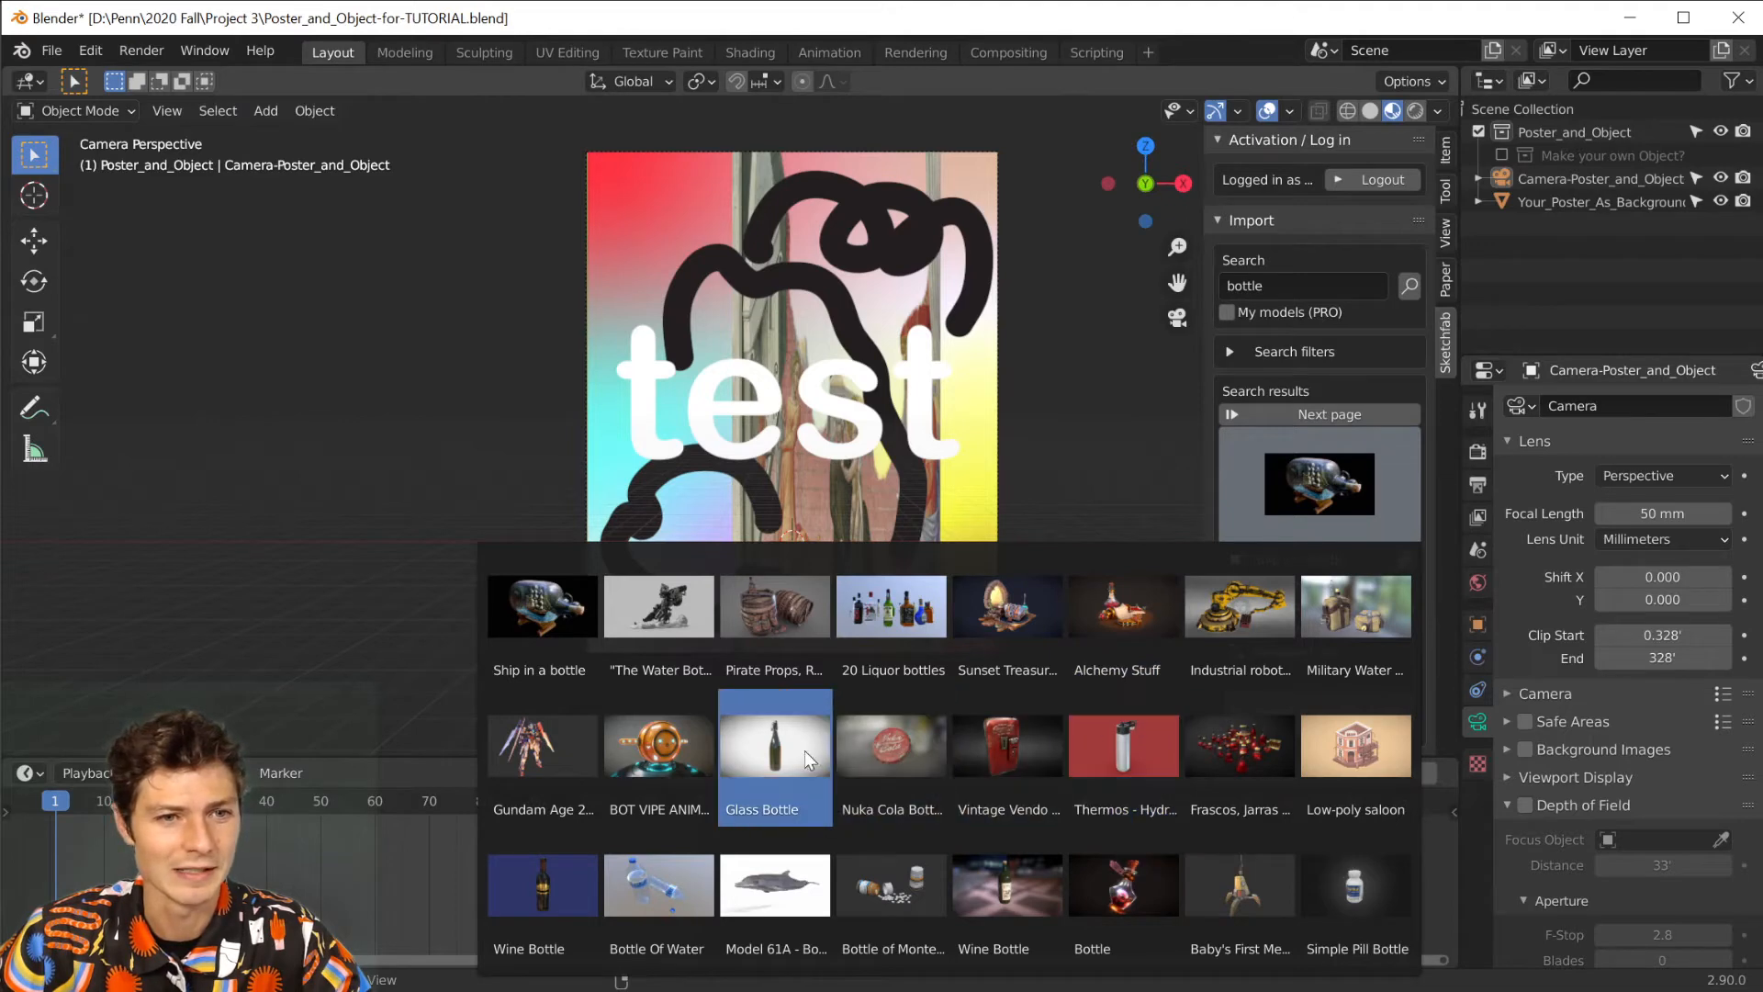
left_click(781, 757)
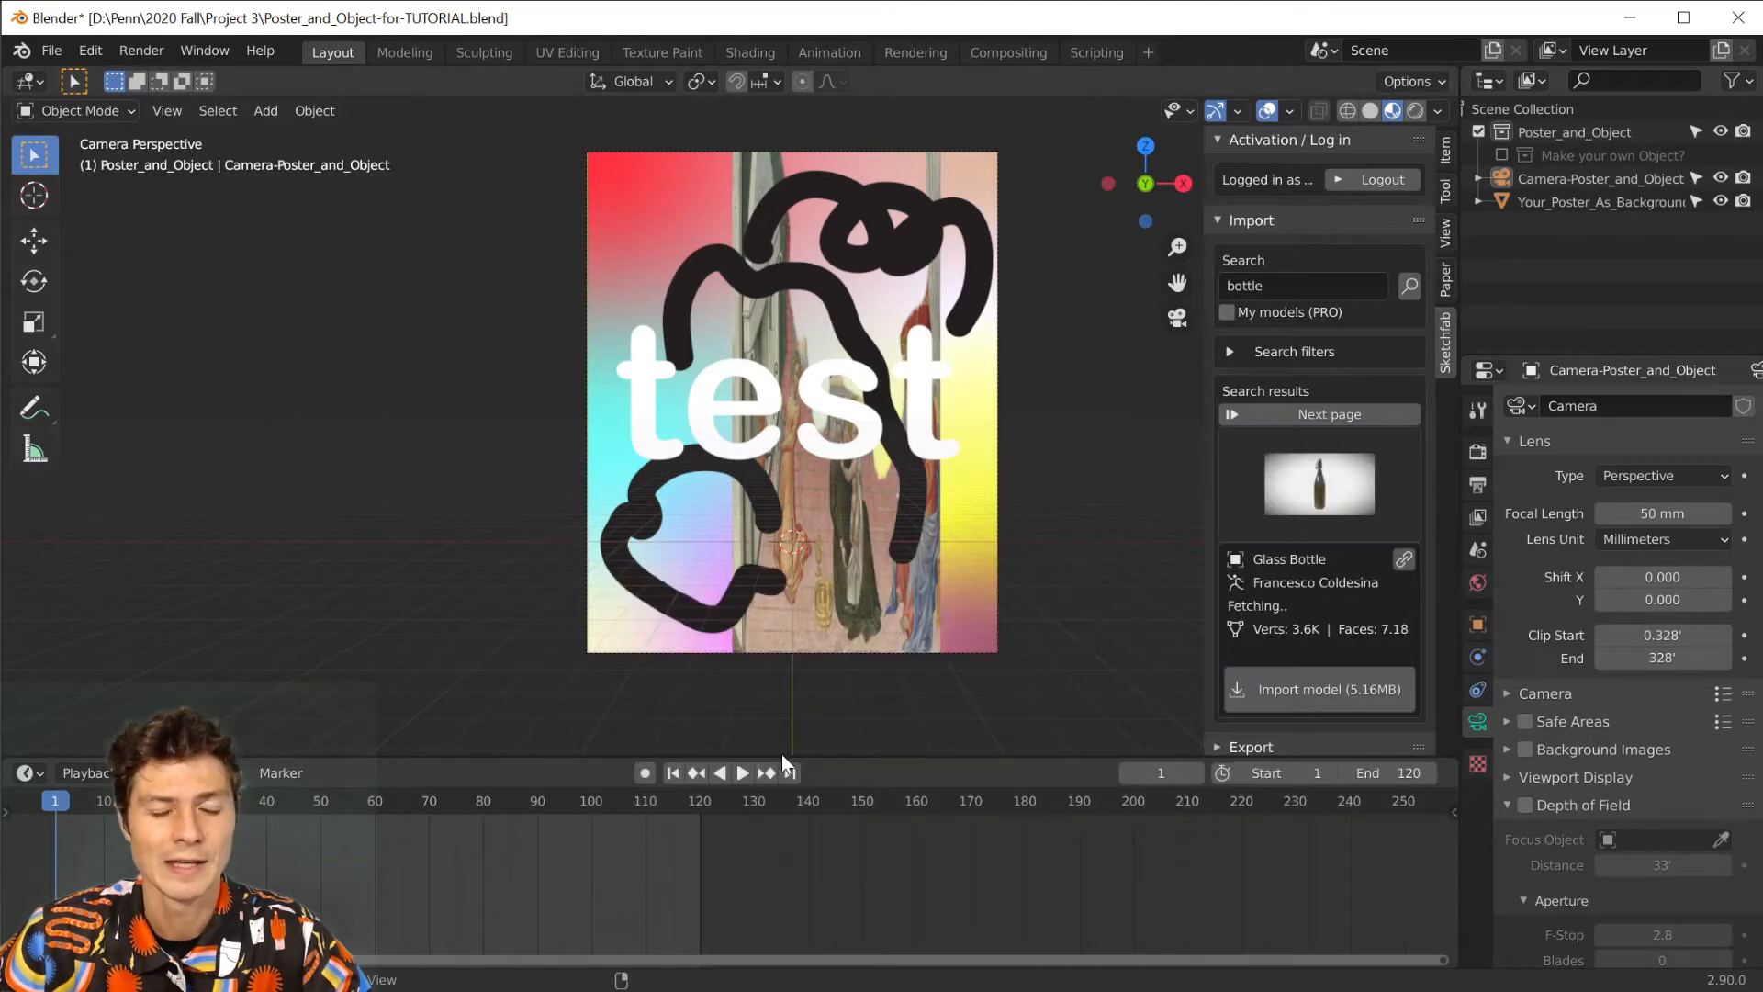
left_click(1306, 706)
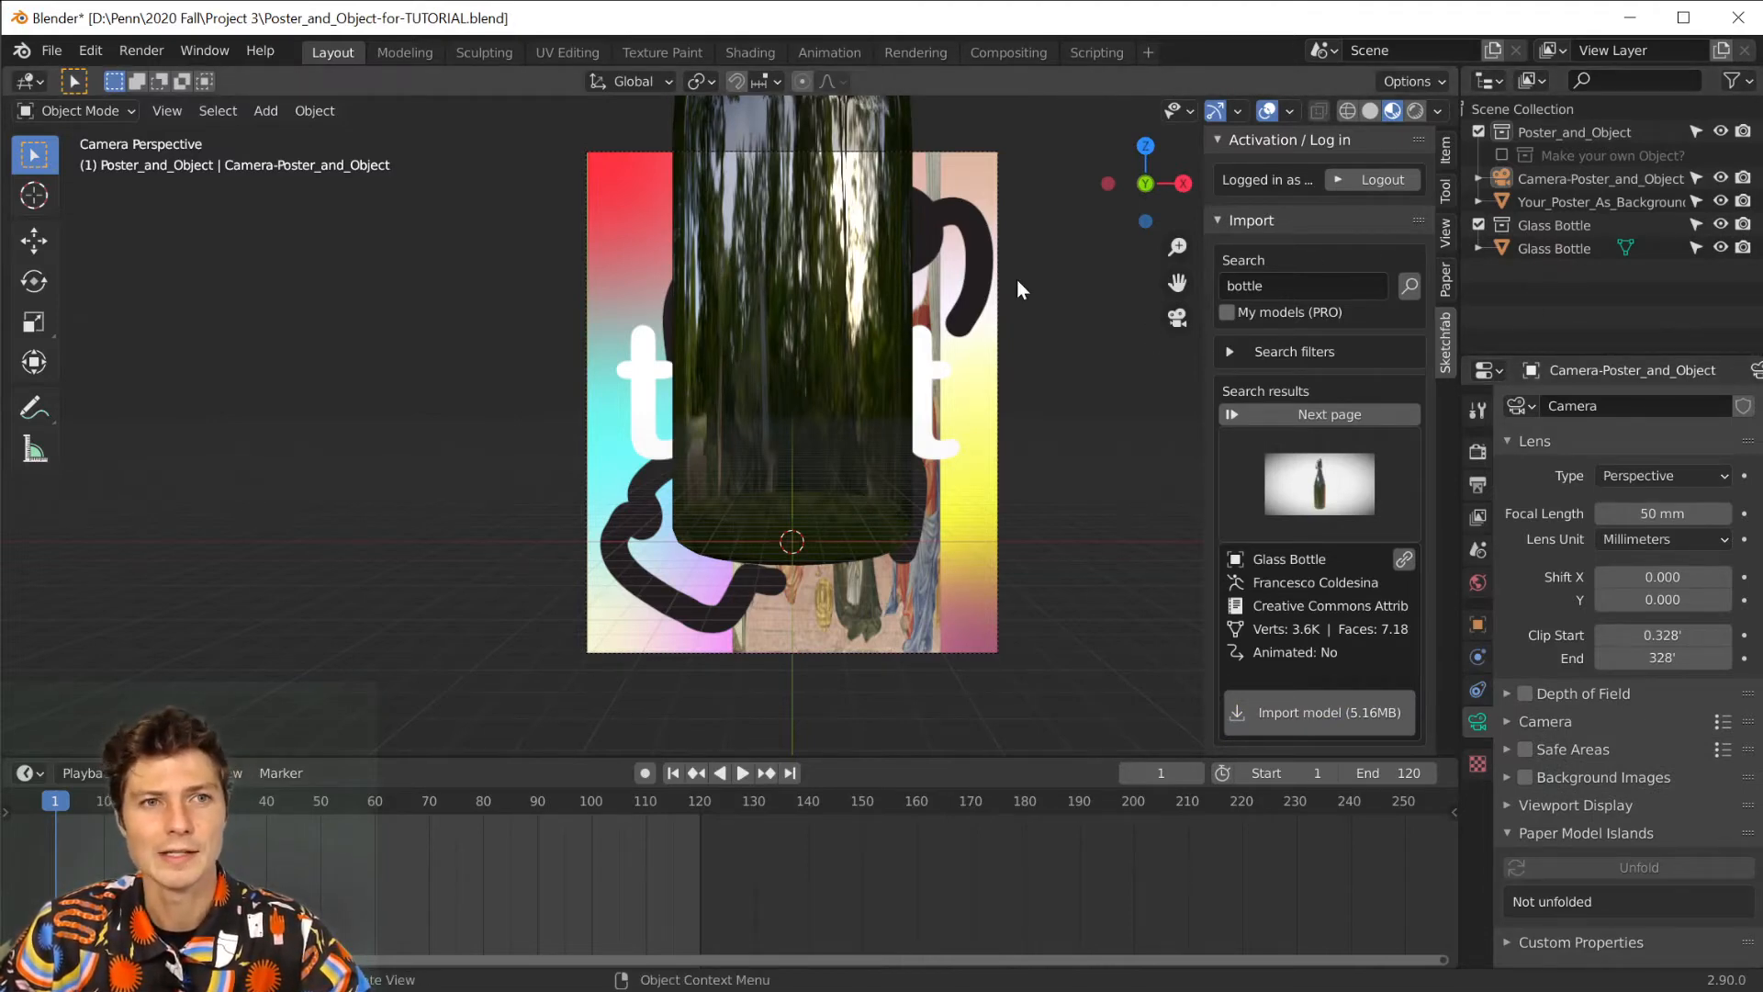
Select the glass bottle and scale it down uniformly to about 0.35 so it fits within the poster.
left_click(1561, 248)
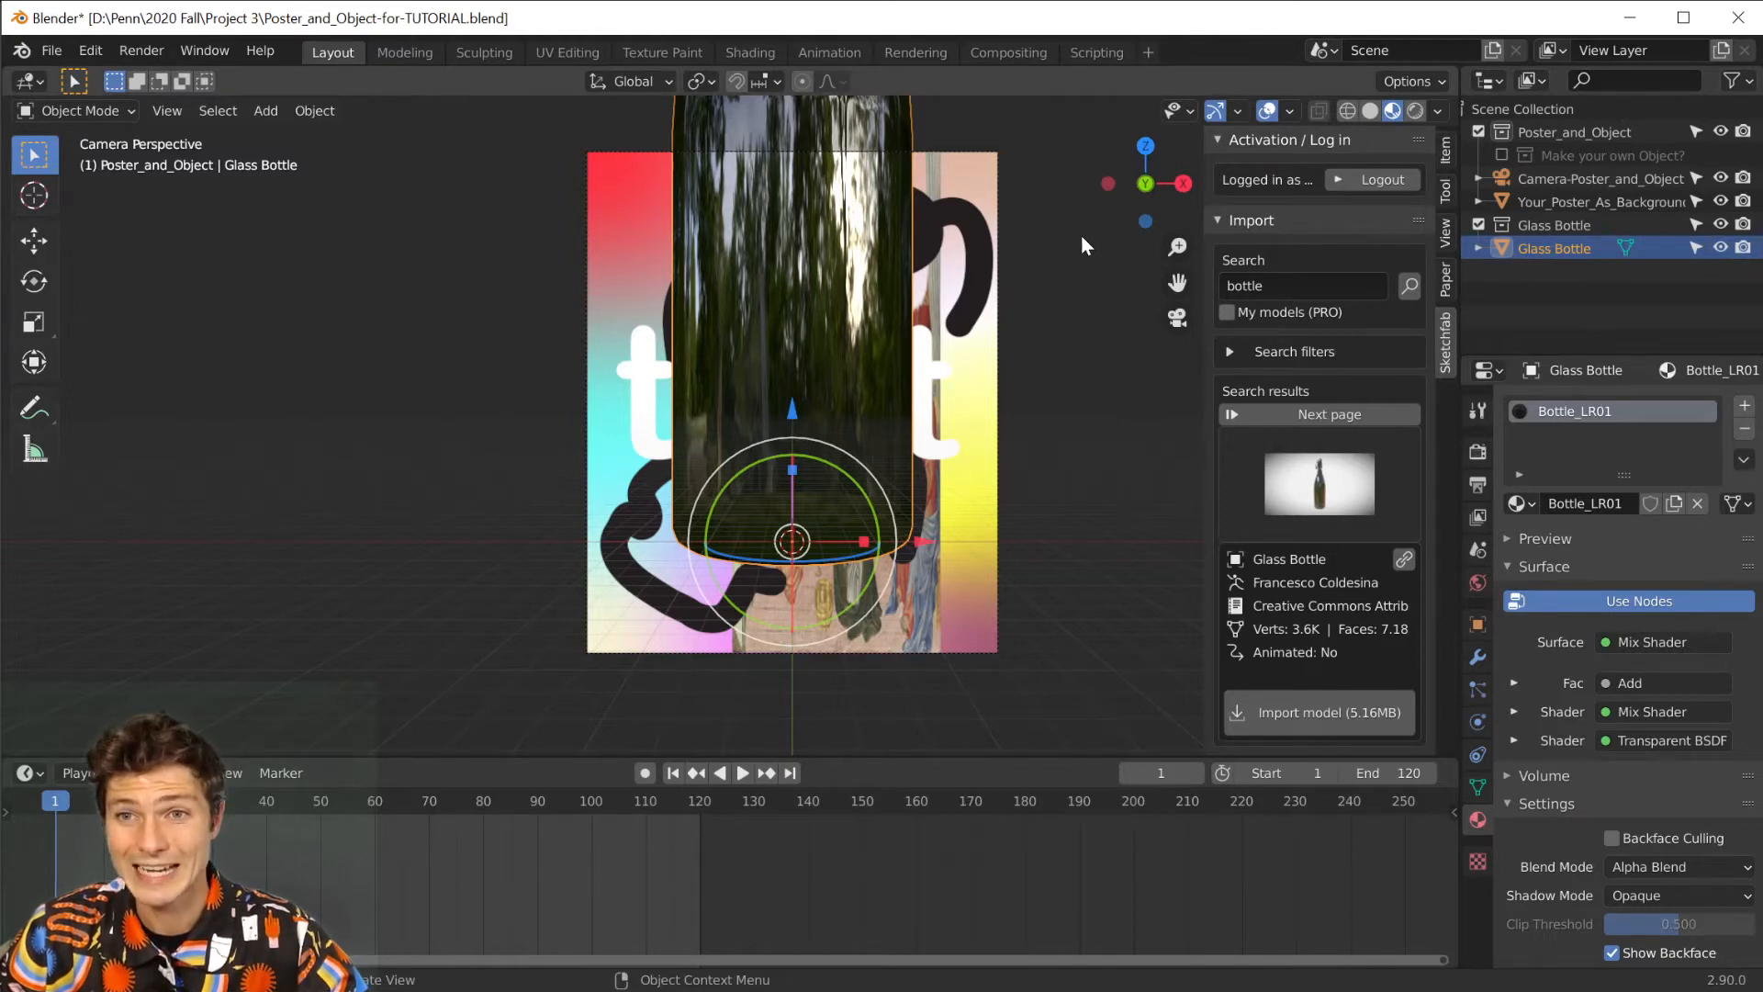
key("s")
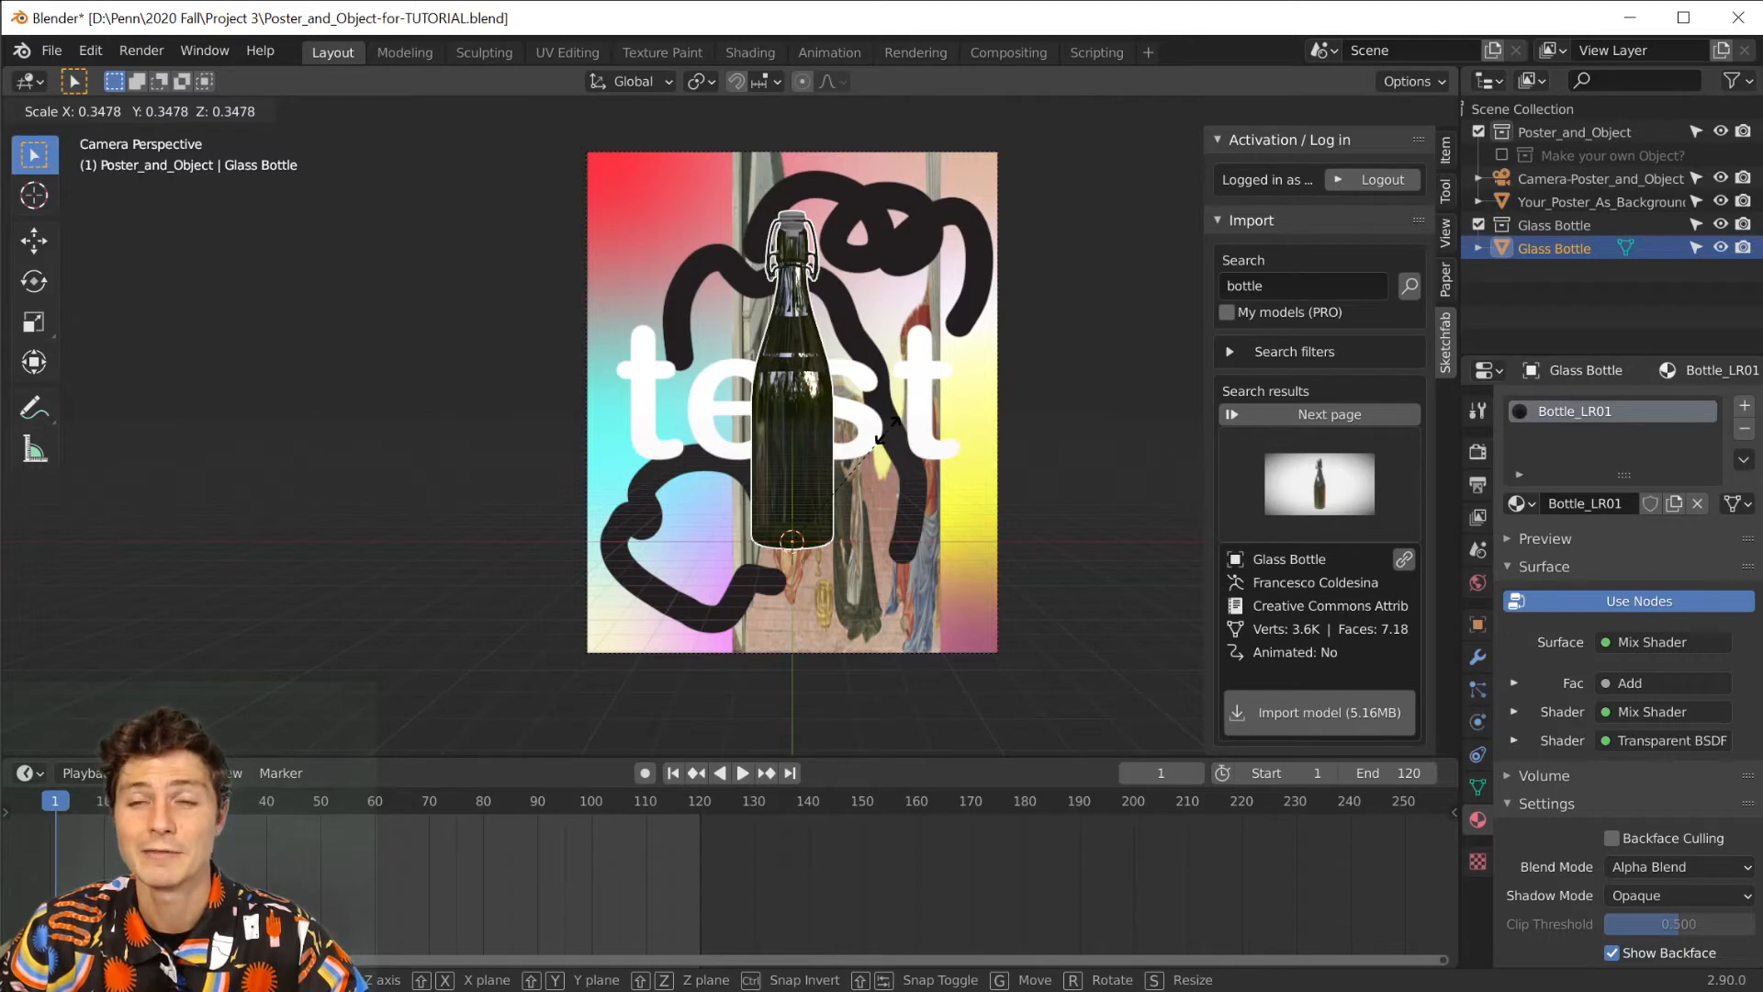
left_click(887, 432)
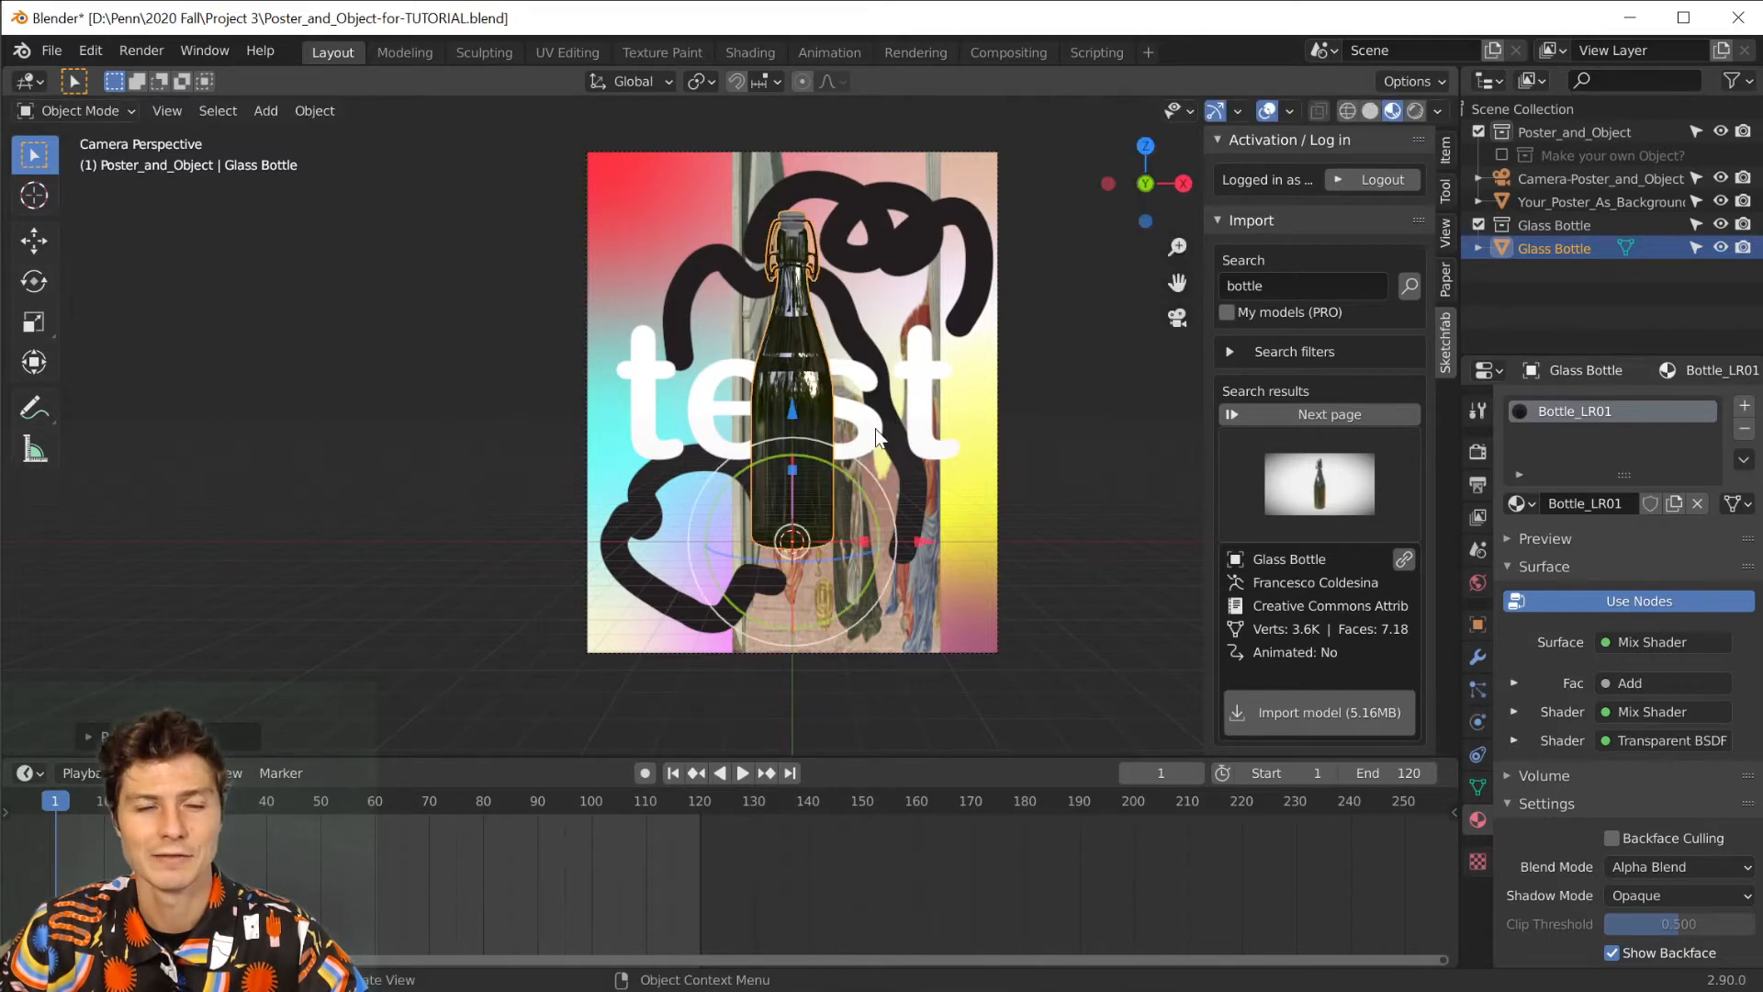
key("r")
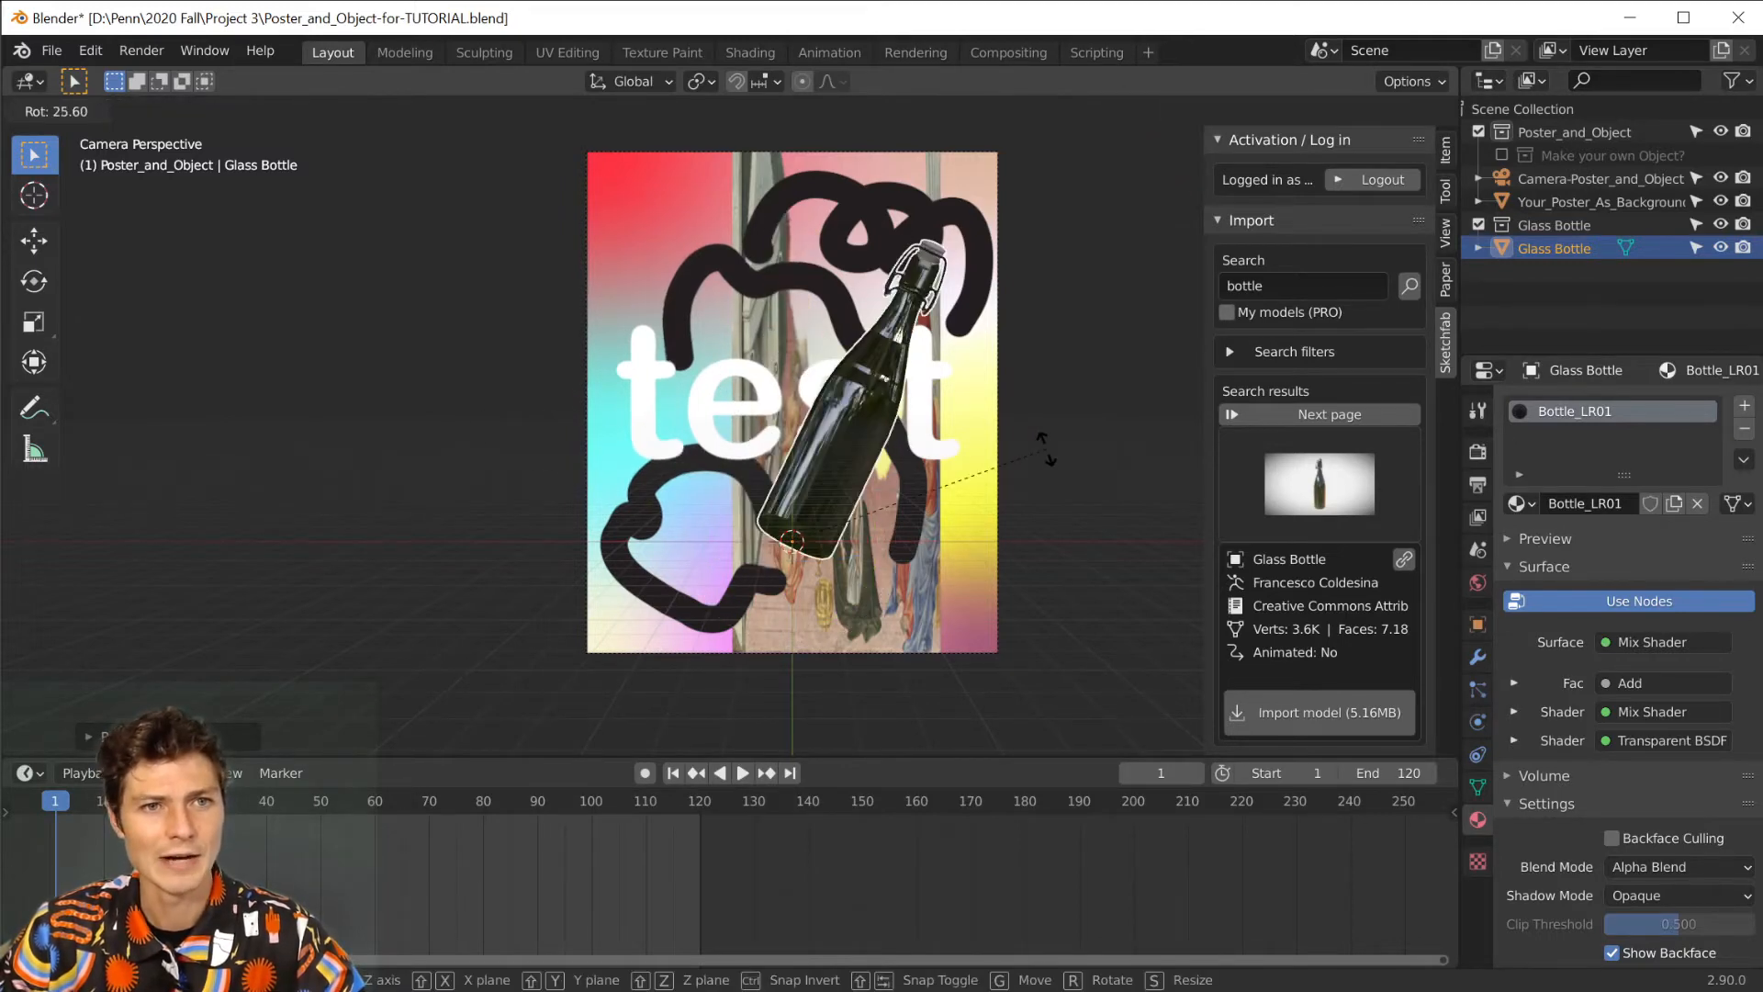
left_click(962, 393)
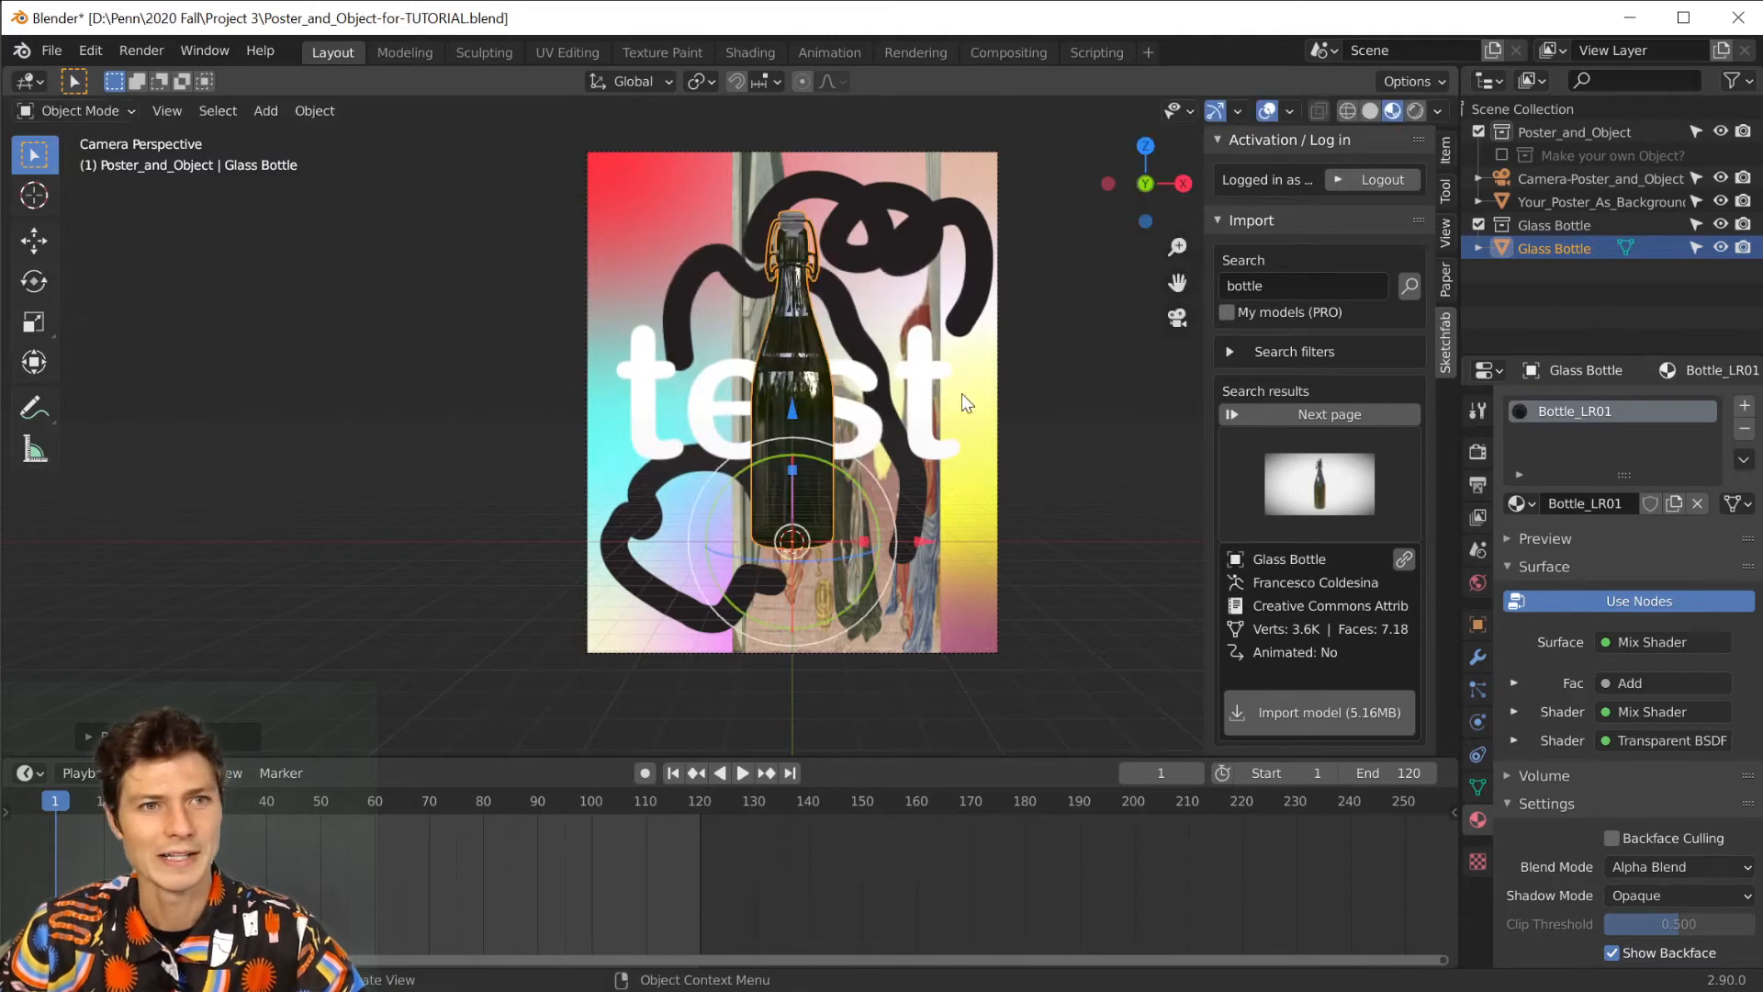
key("r")
key("Escape")
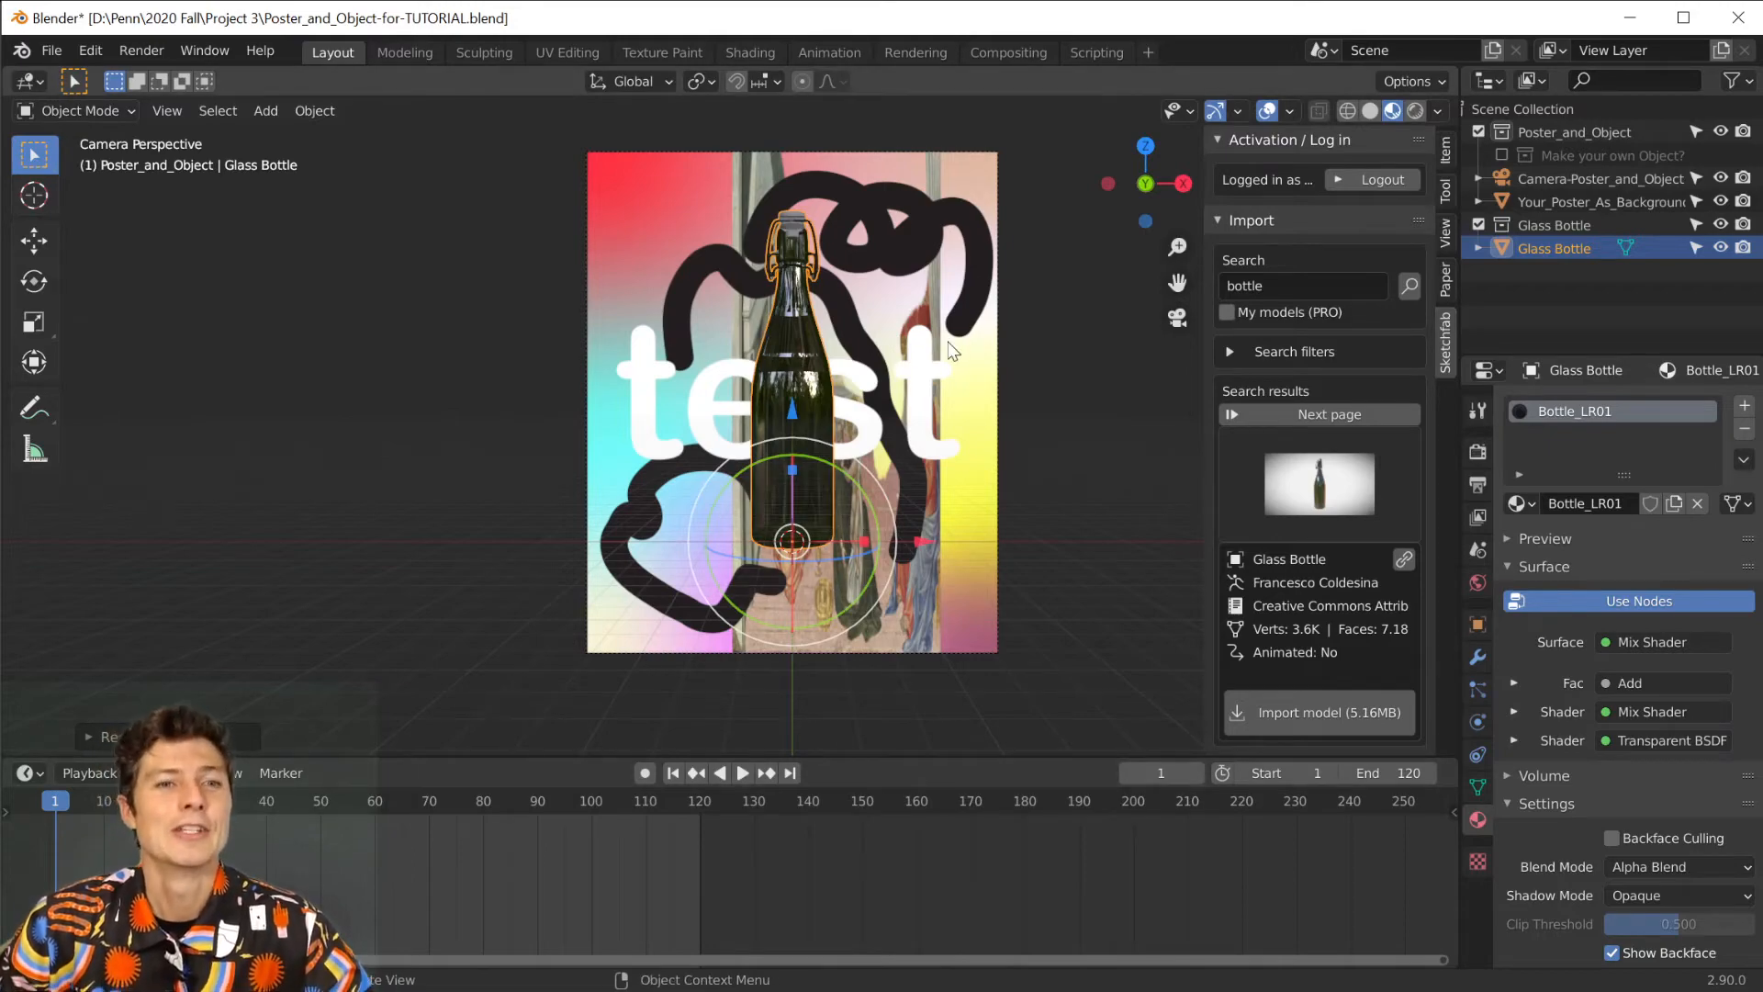
Examine the bottle's placement in front of the poster from several angles and return to the camera view.
middle_click_drag(1088, 364, 724, 493)
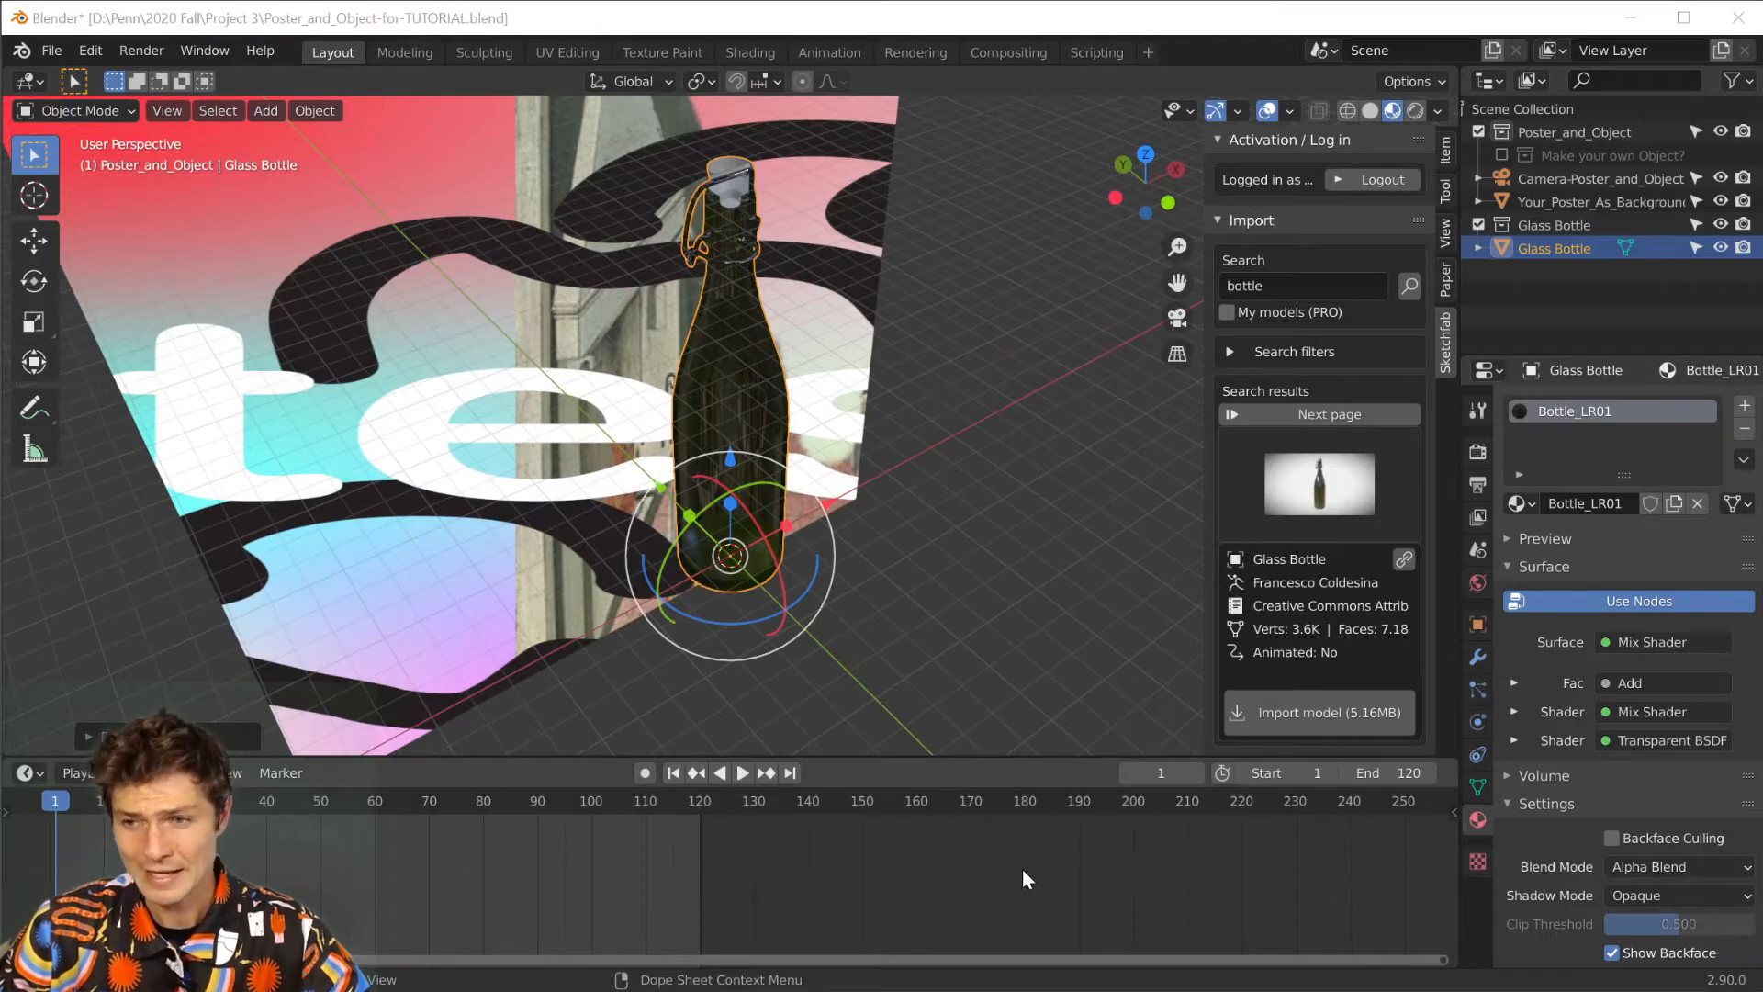
middle_click_drag(992, 514, 1094, 300)
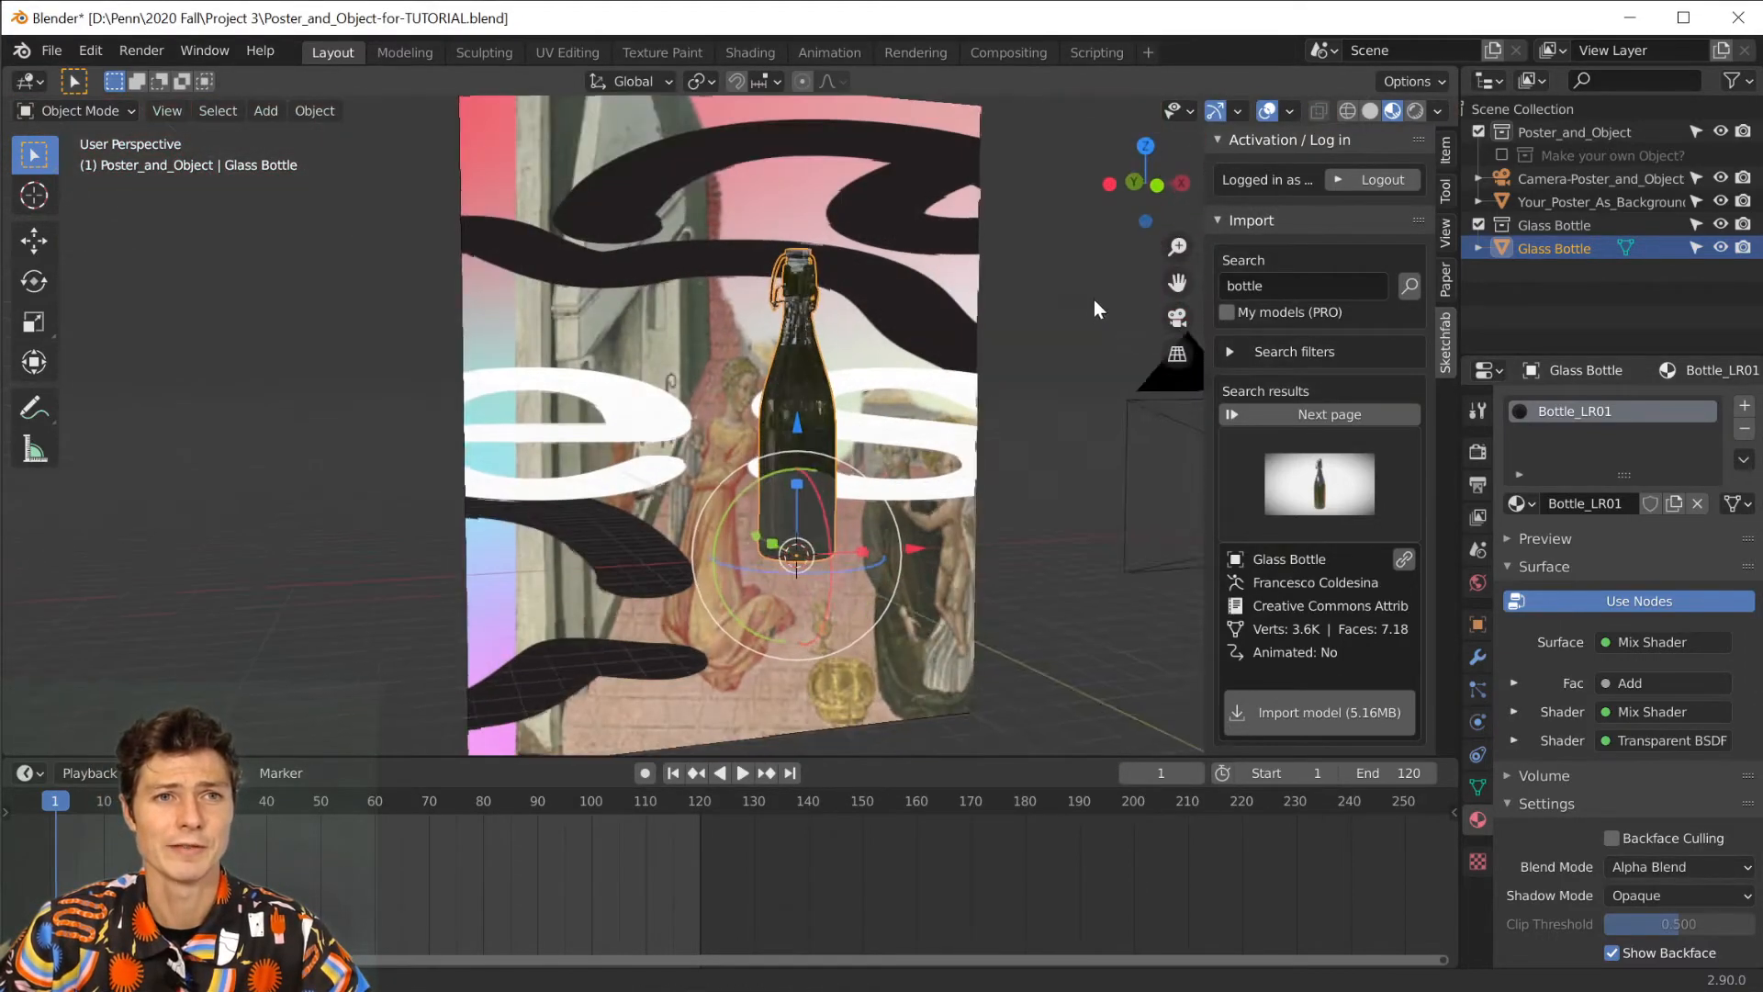
left_click(169, 114)
mouse_move(240, 378)
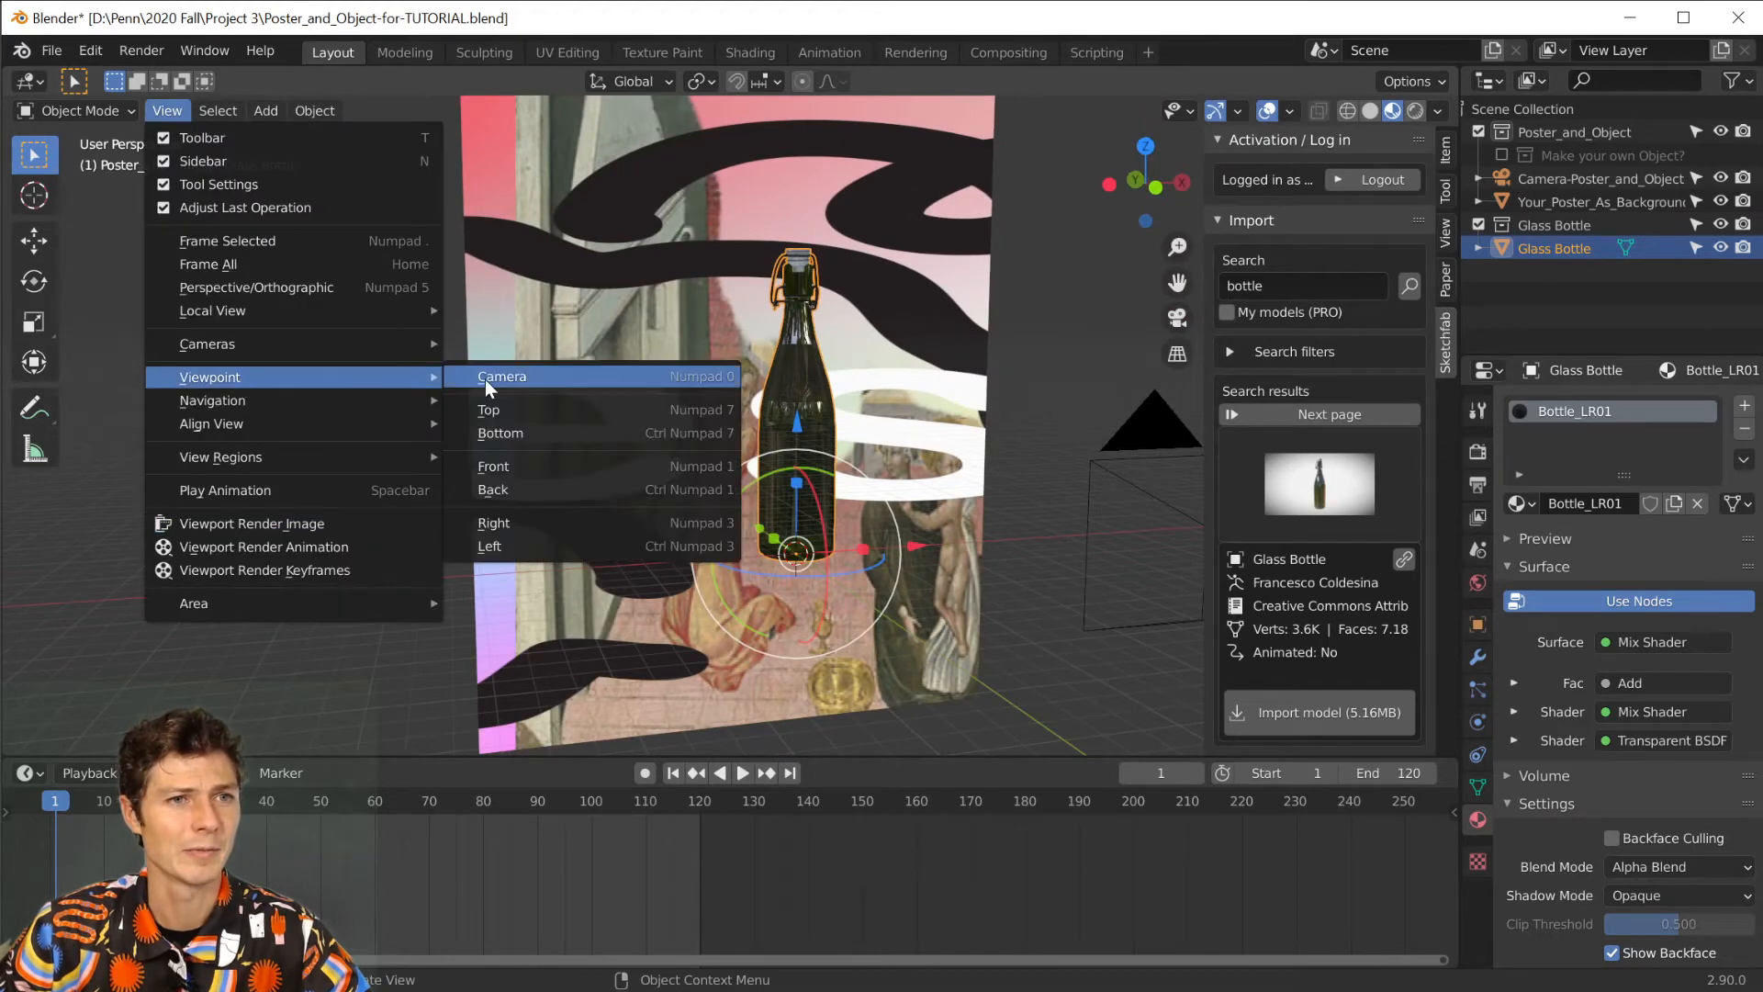
left_click(498, 377)
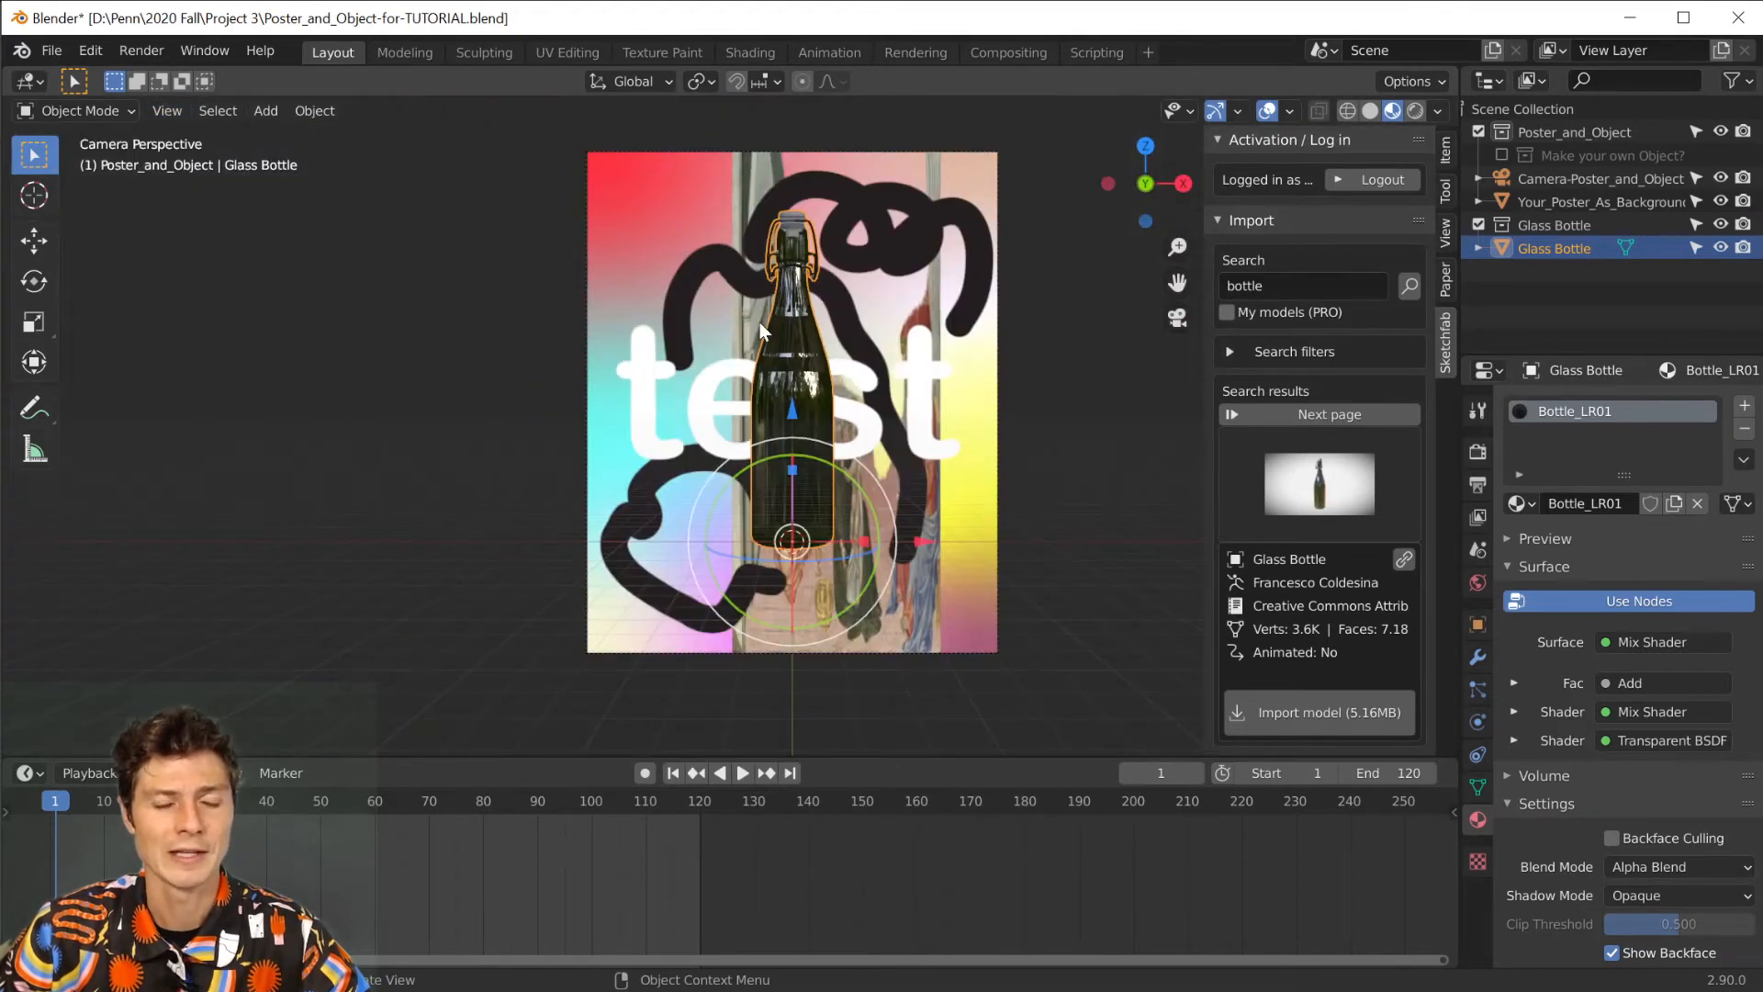
scroll(761, 331, "down", 2)
scroll(761, 331, "up", 4)
scroll(760, 331, "down", 2)
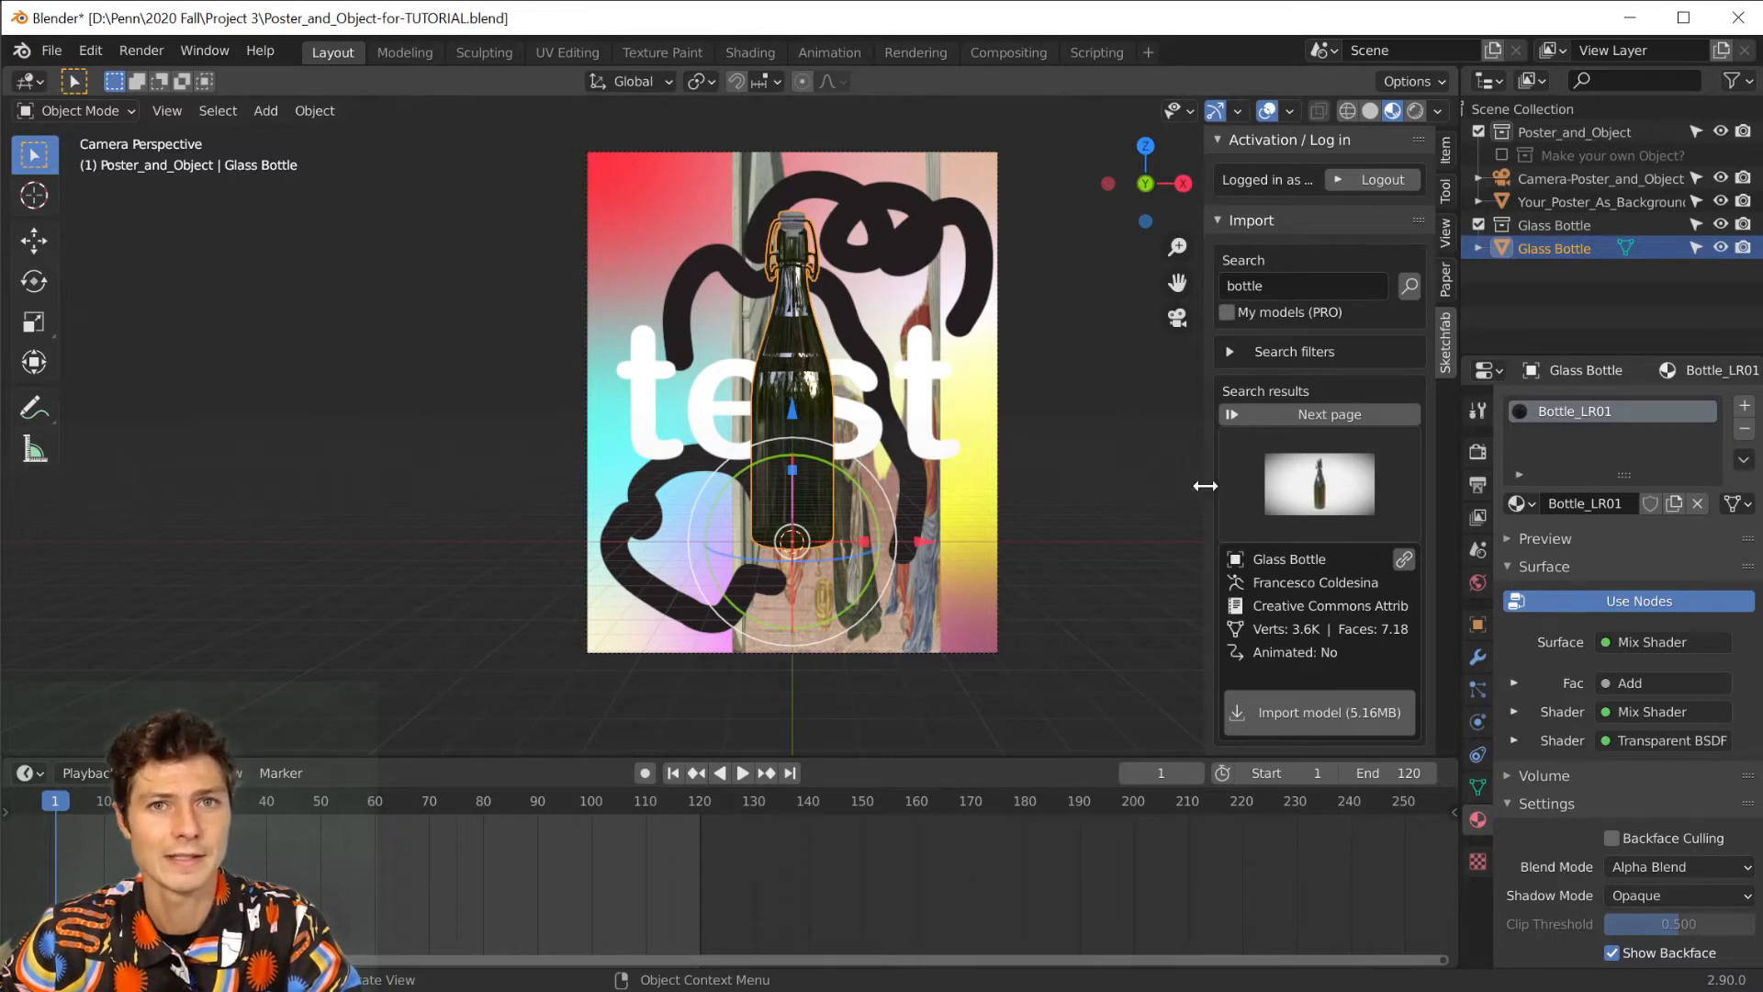
Insert a Location, Rotation & Scale keyframe for the bottle at frame 1 and briefly play the timeline.
key("i")
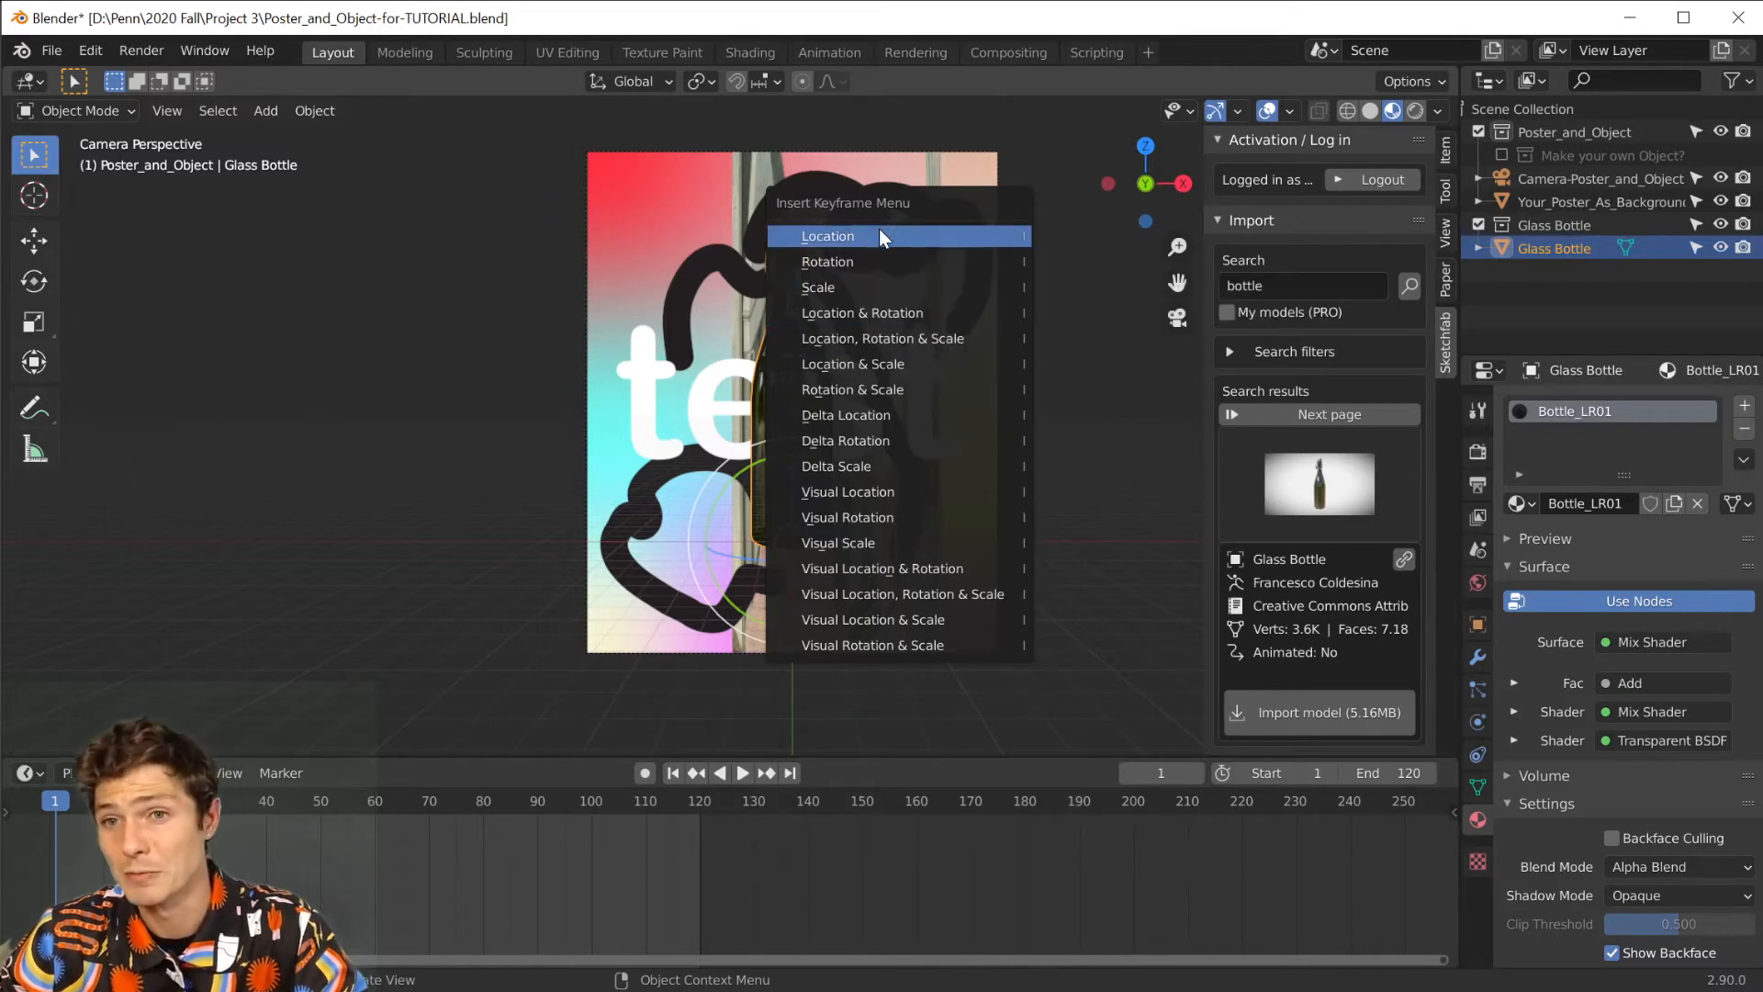
left_click(882, 338)
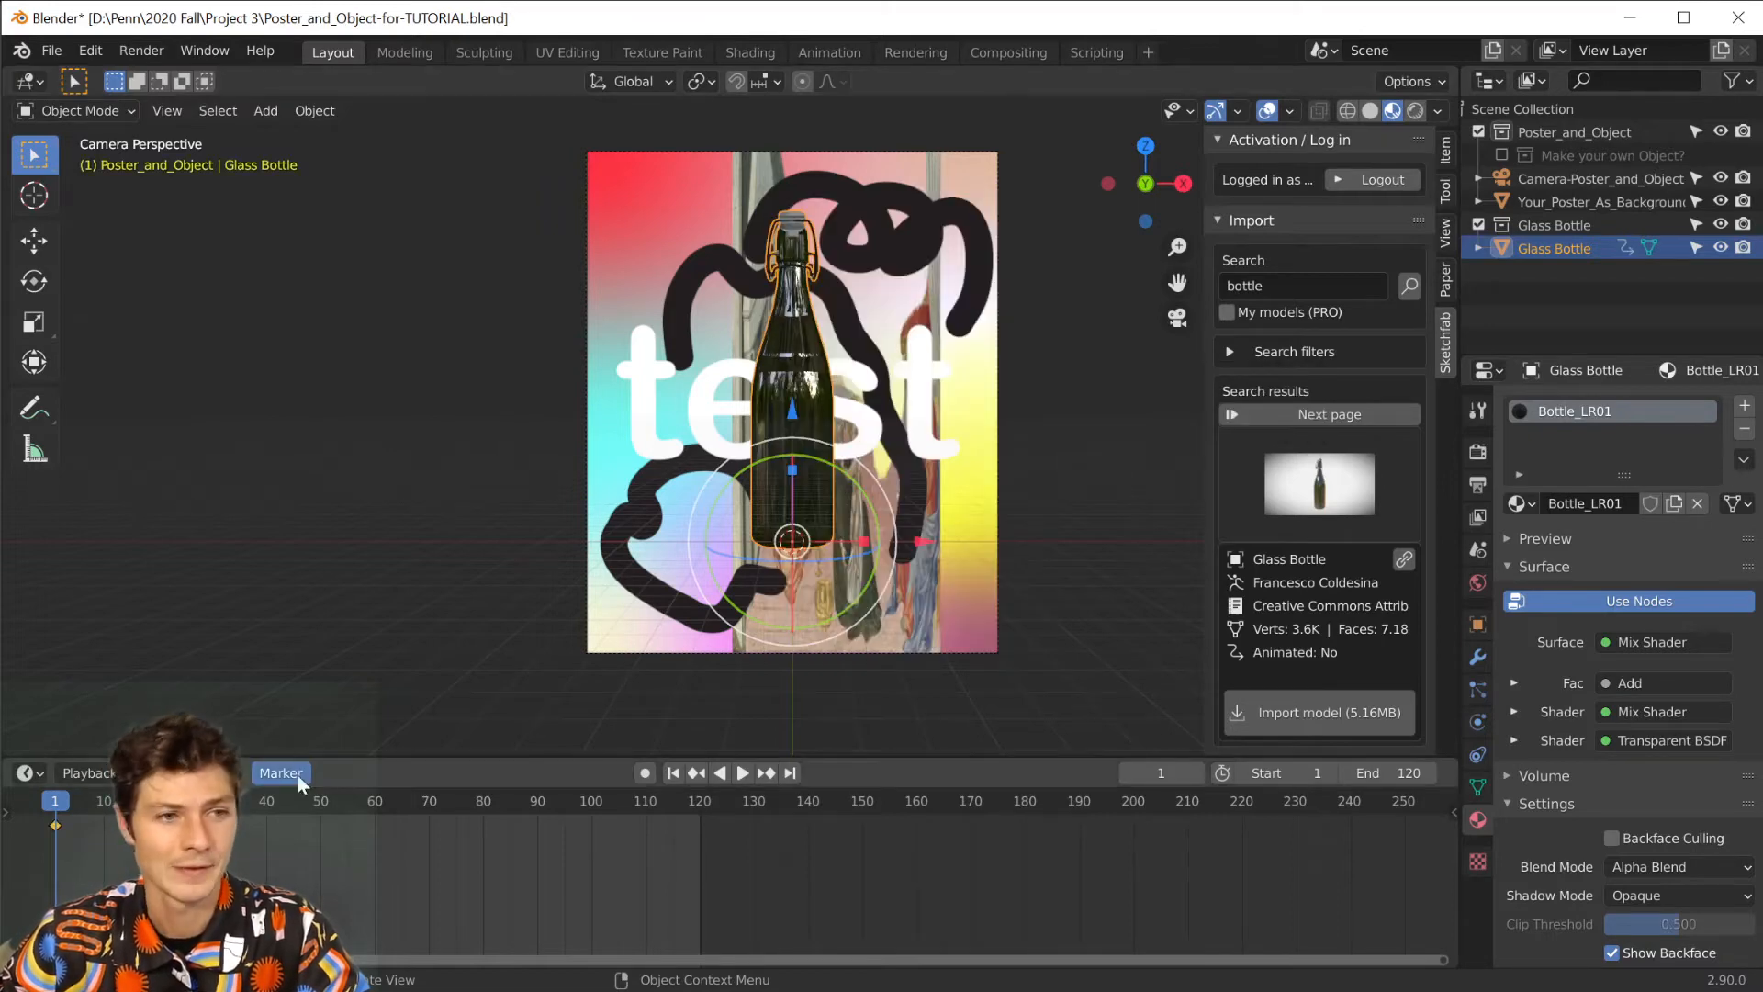
key("space")
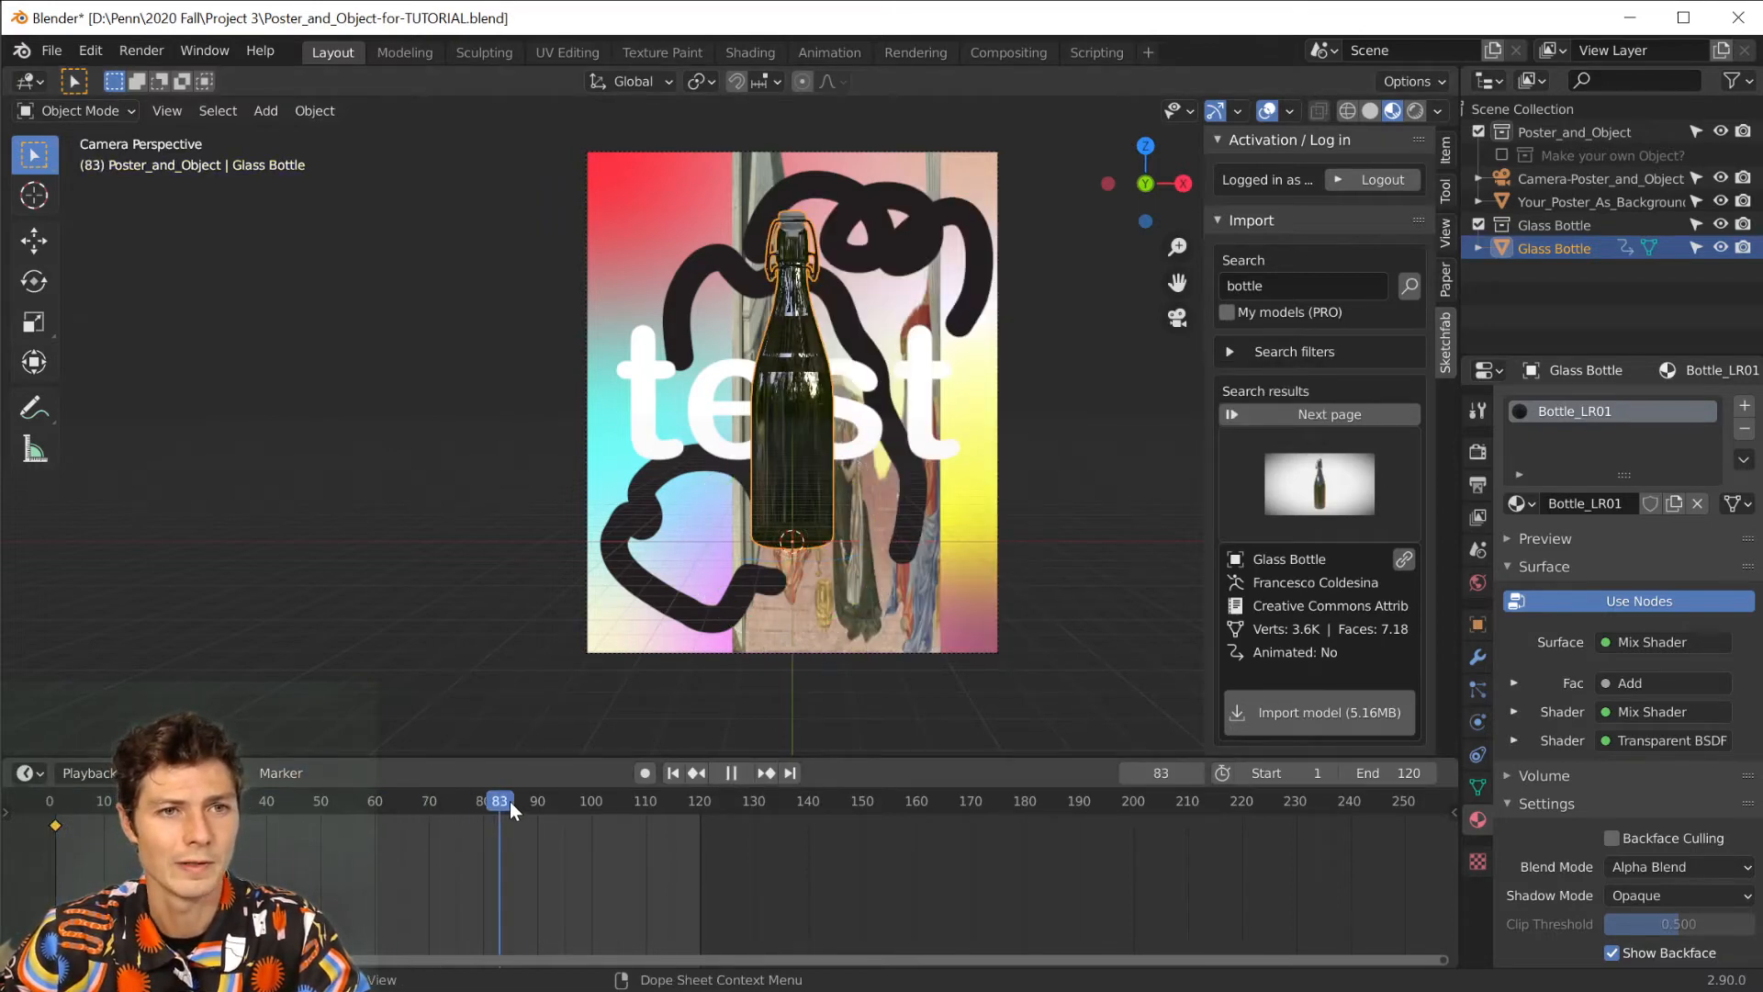
key("space")
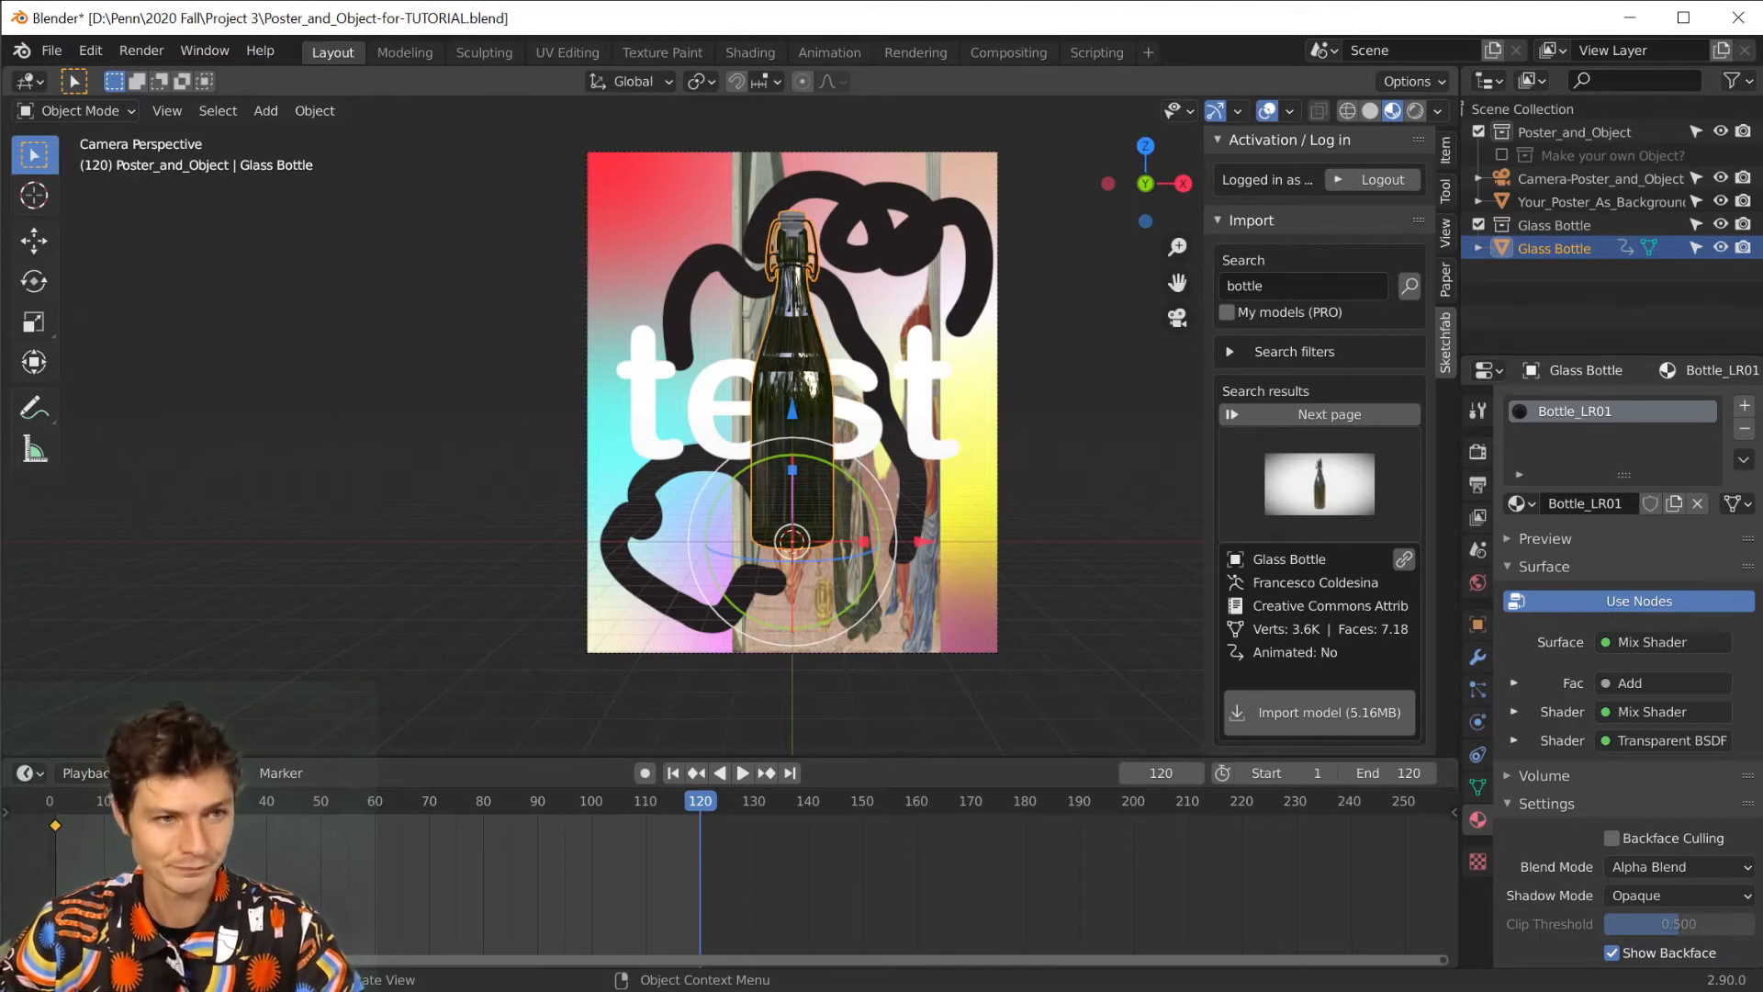
At frame 120, tilt the bottle clockwise by about 4 degrees and insert a Location, Rotation & Scale keyframe.
left_click_drag(698, 802, 693, 799)
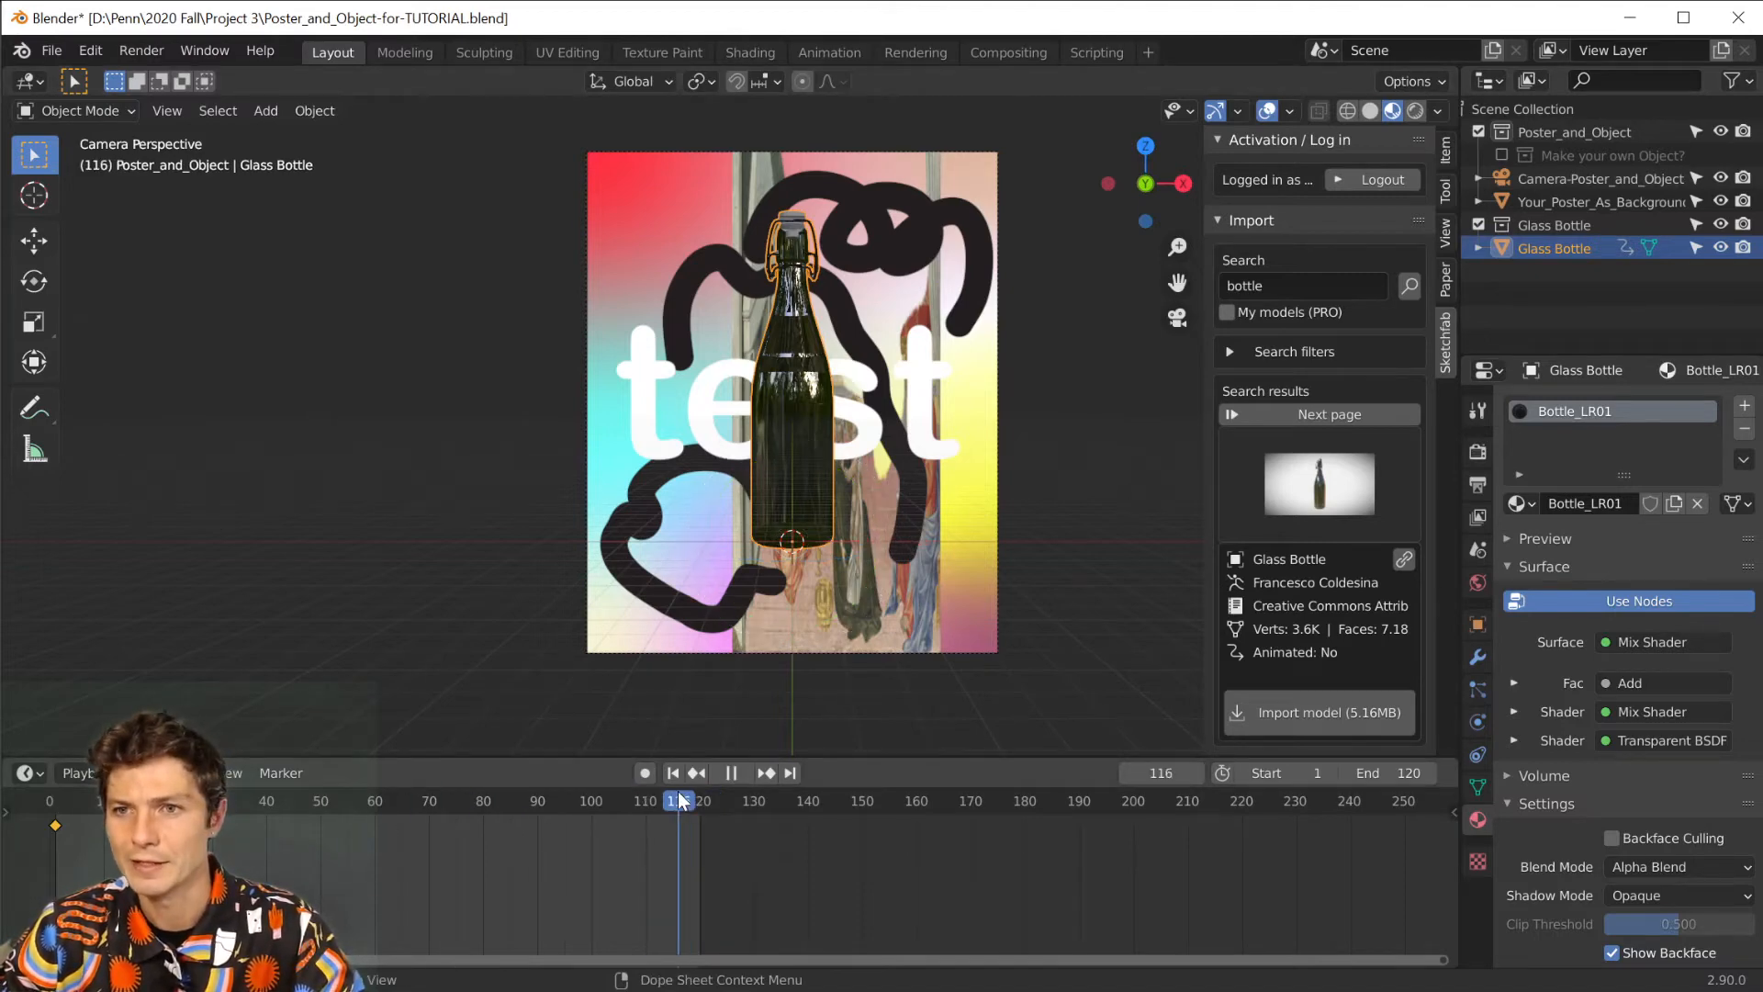
left_click(788, 772)
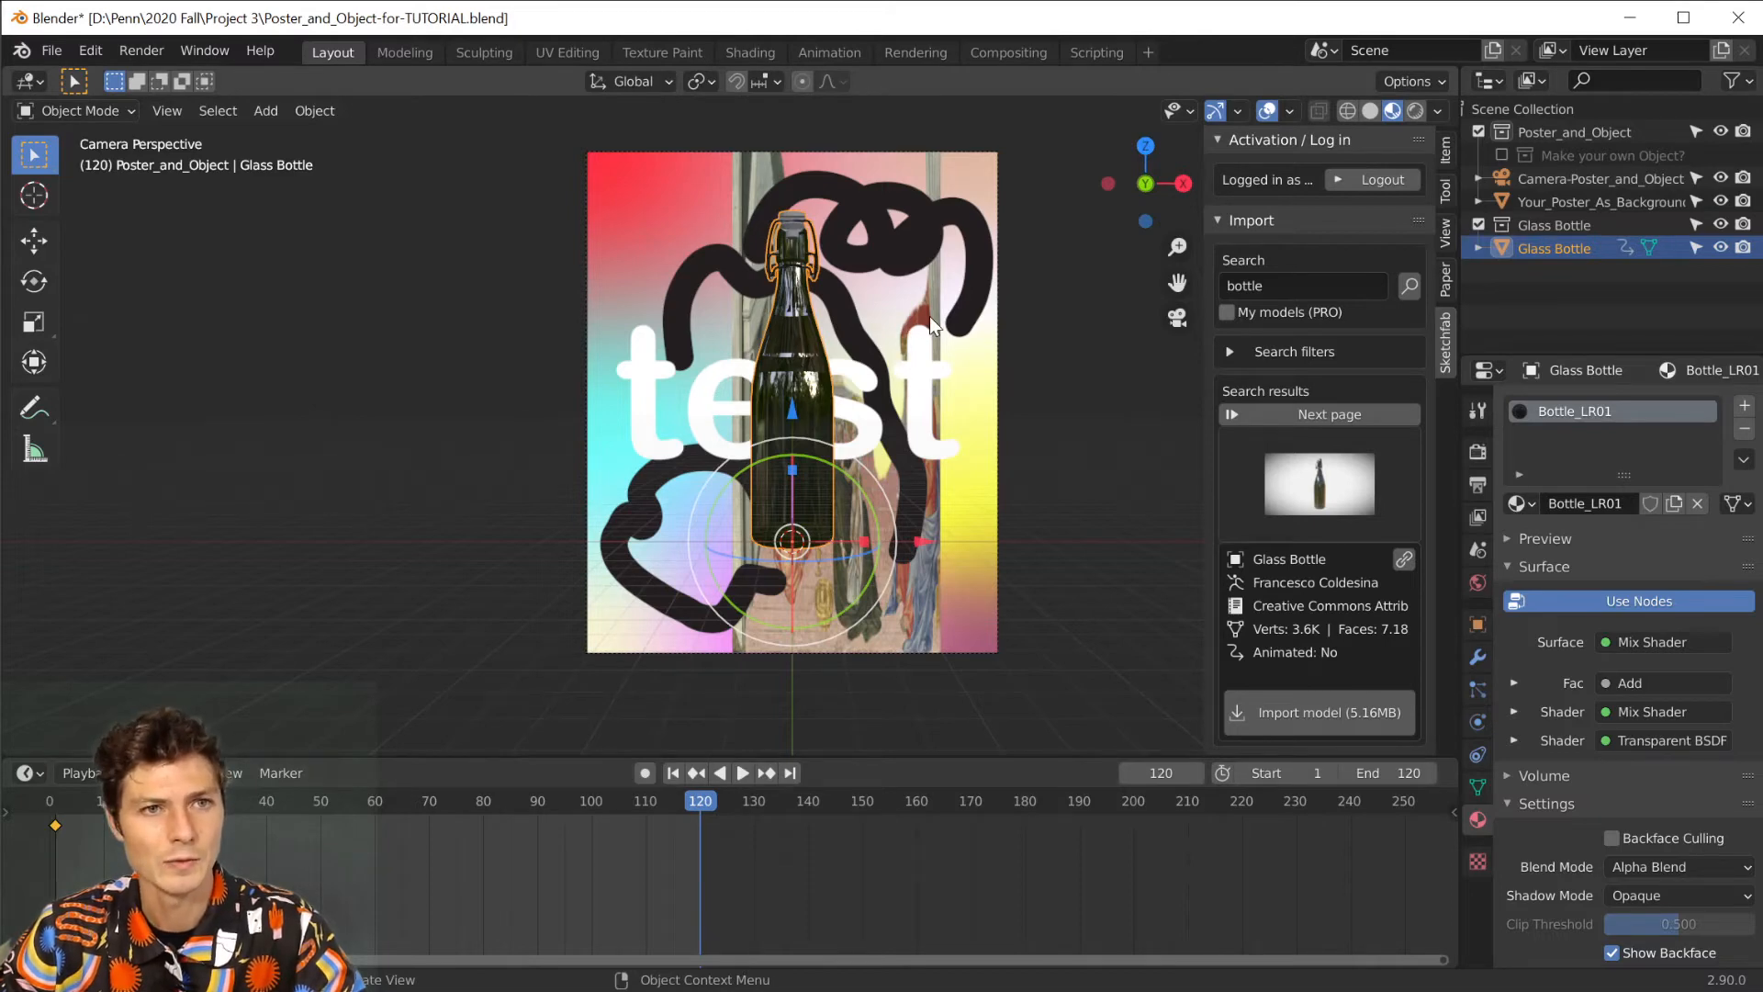
key("r")
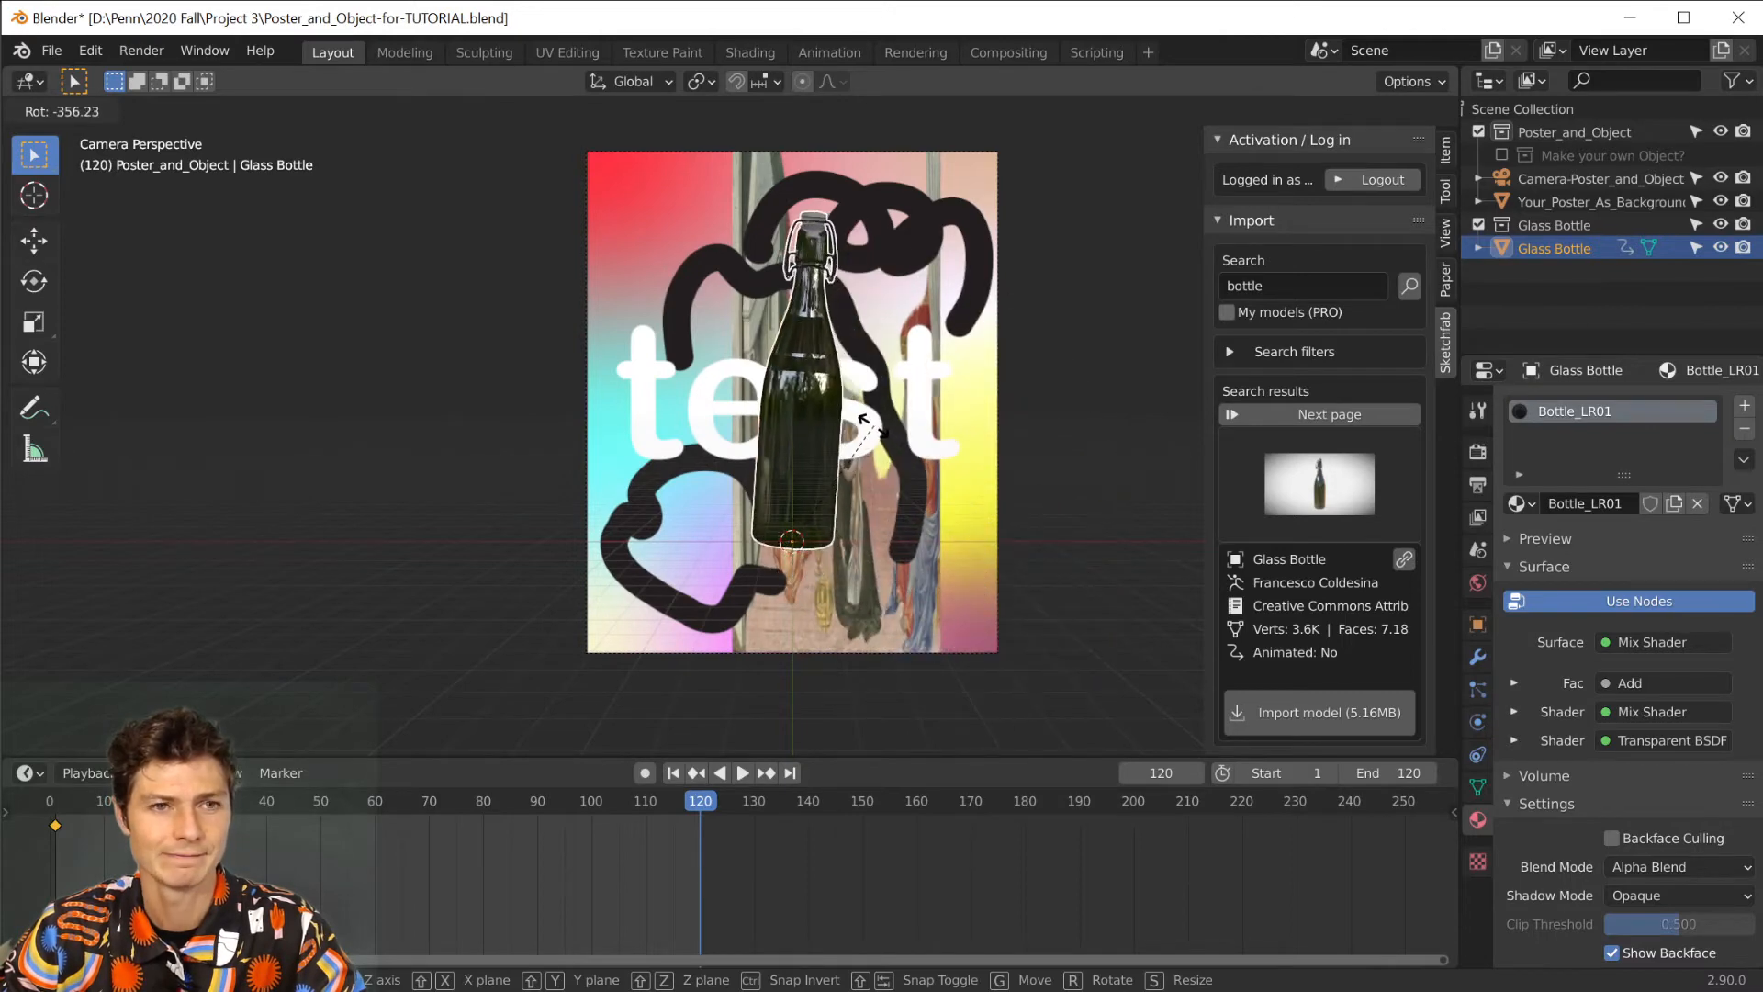
left_click(875, 434)
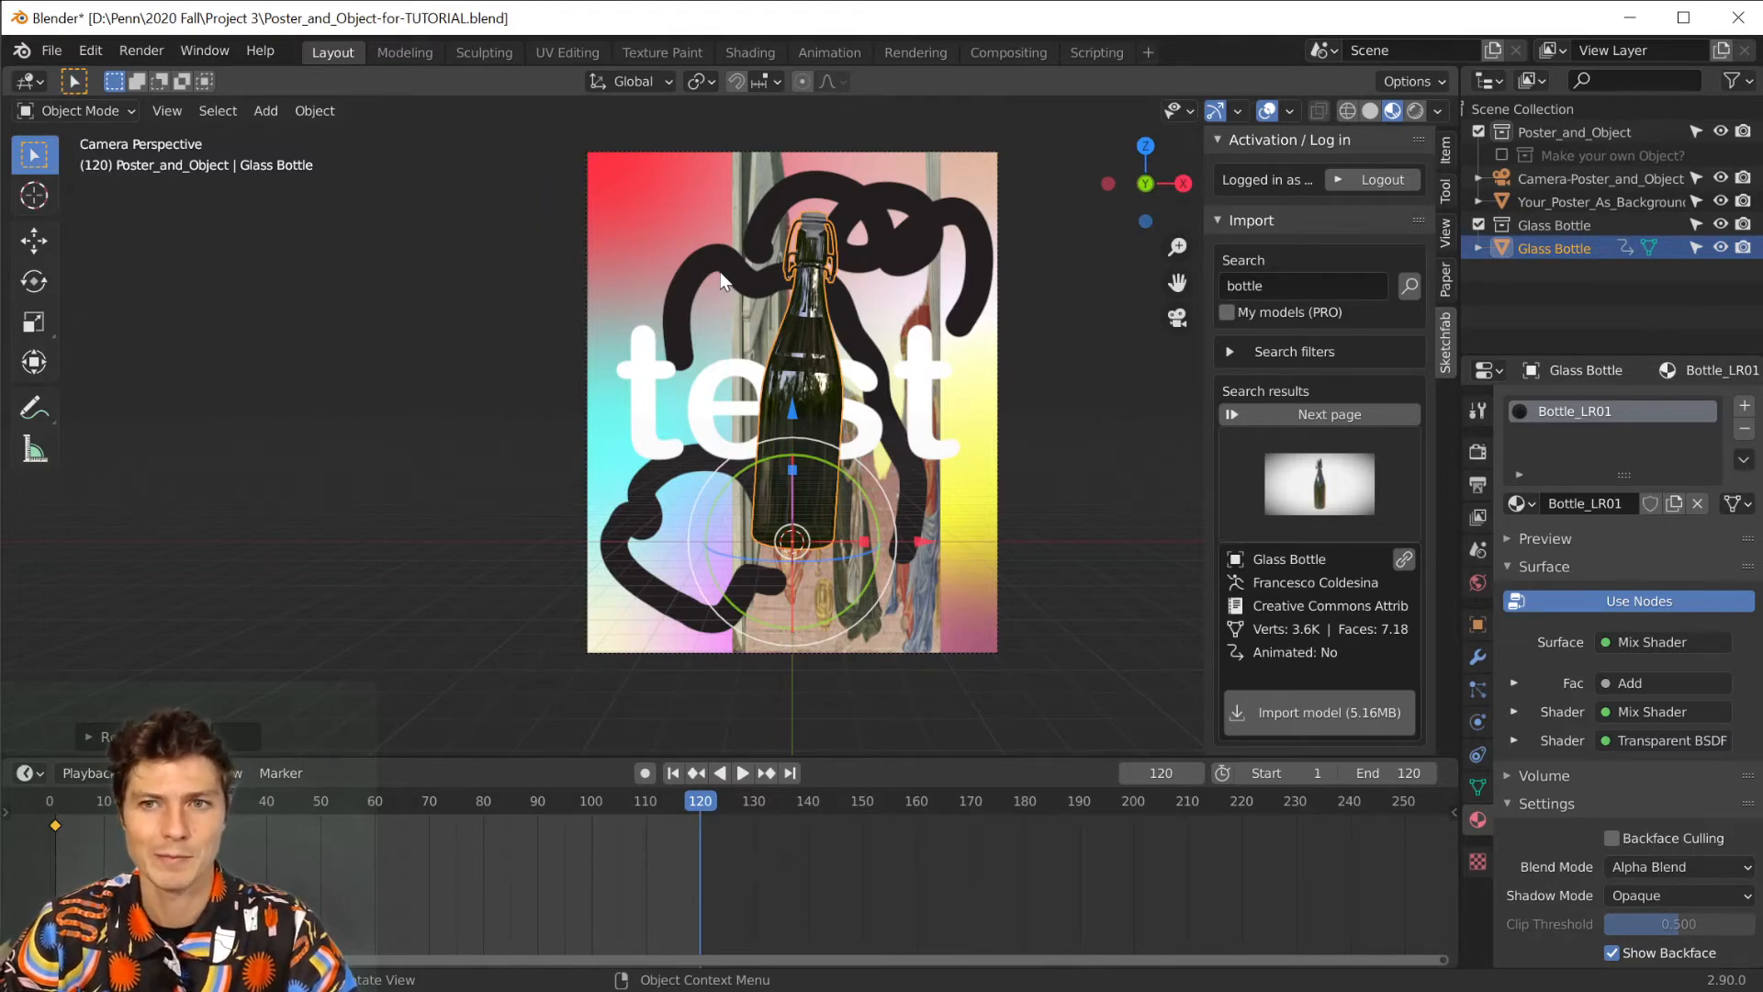
key("i")
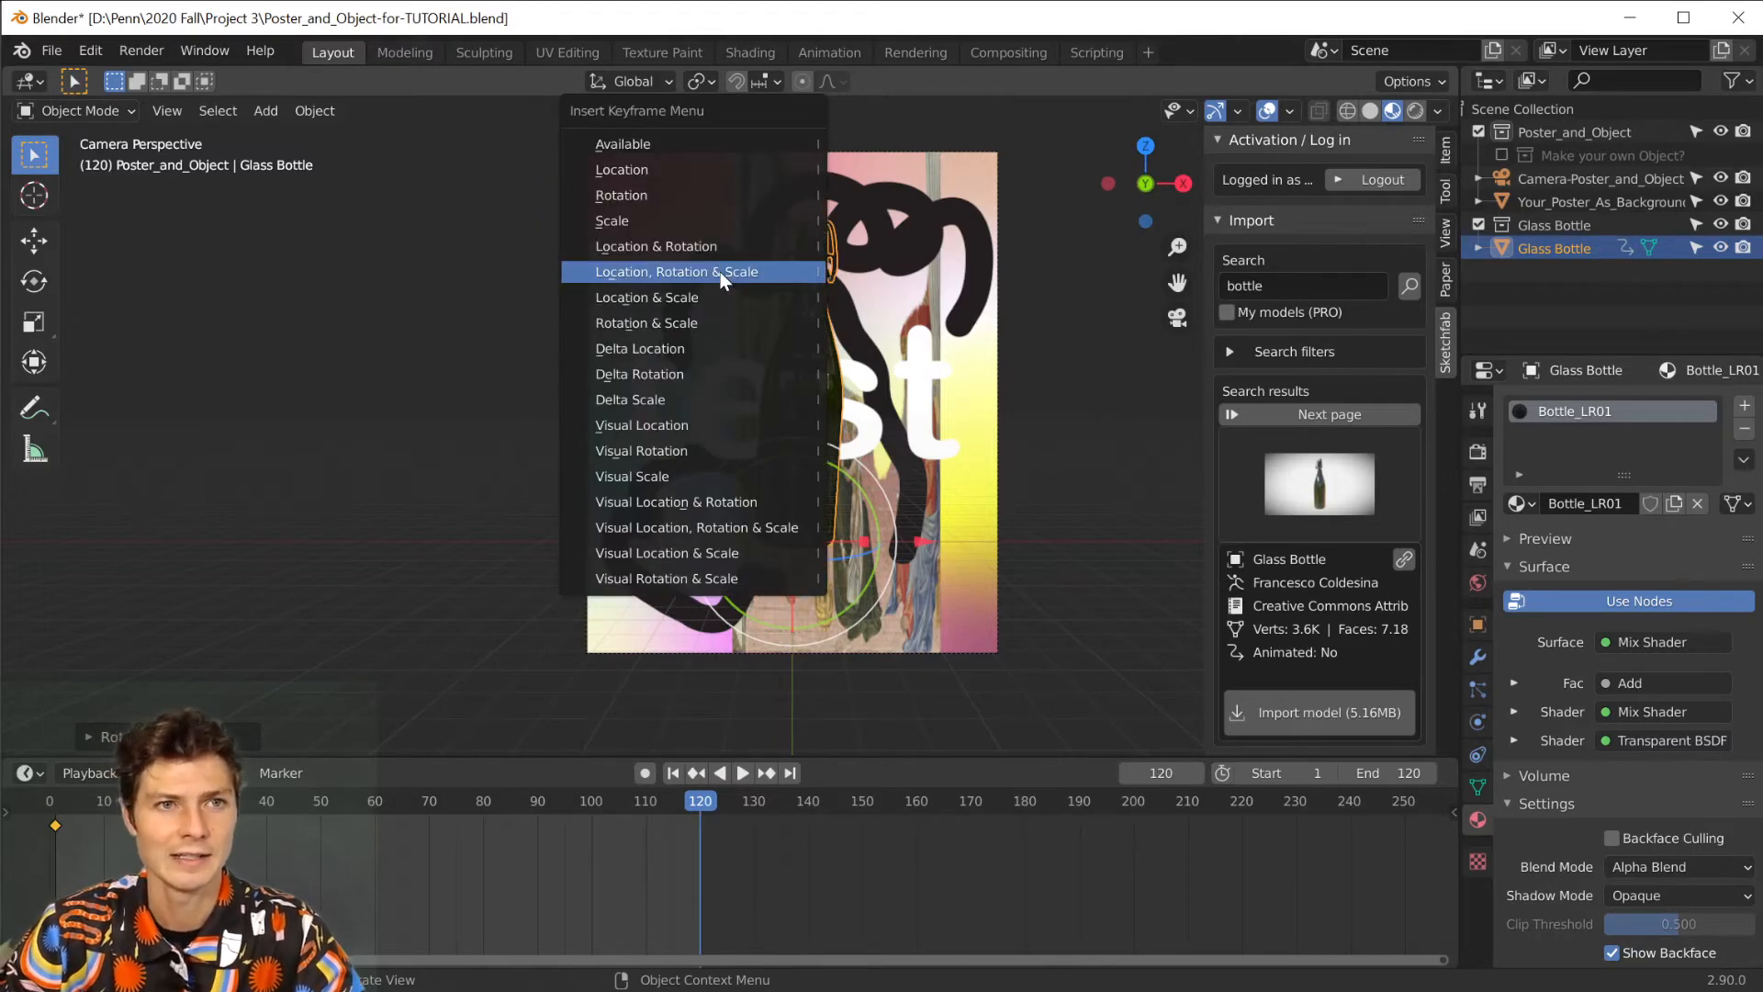
left_click(720, 271)
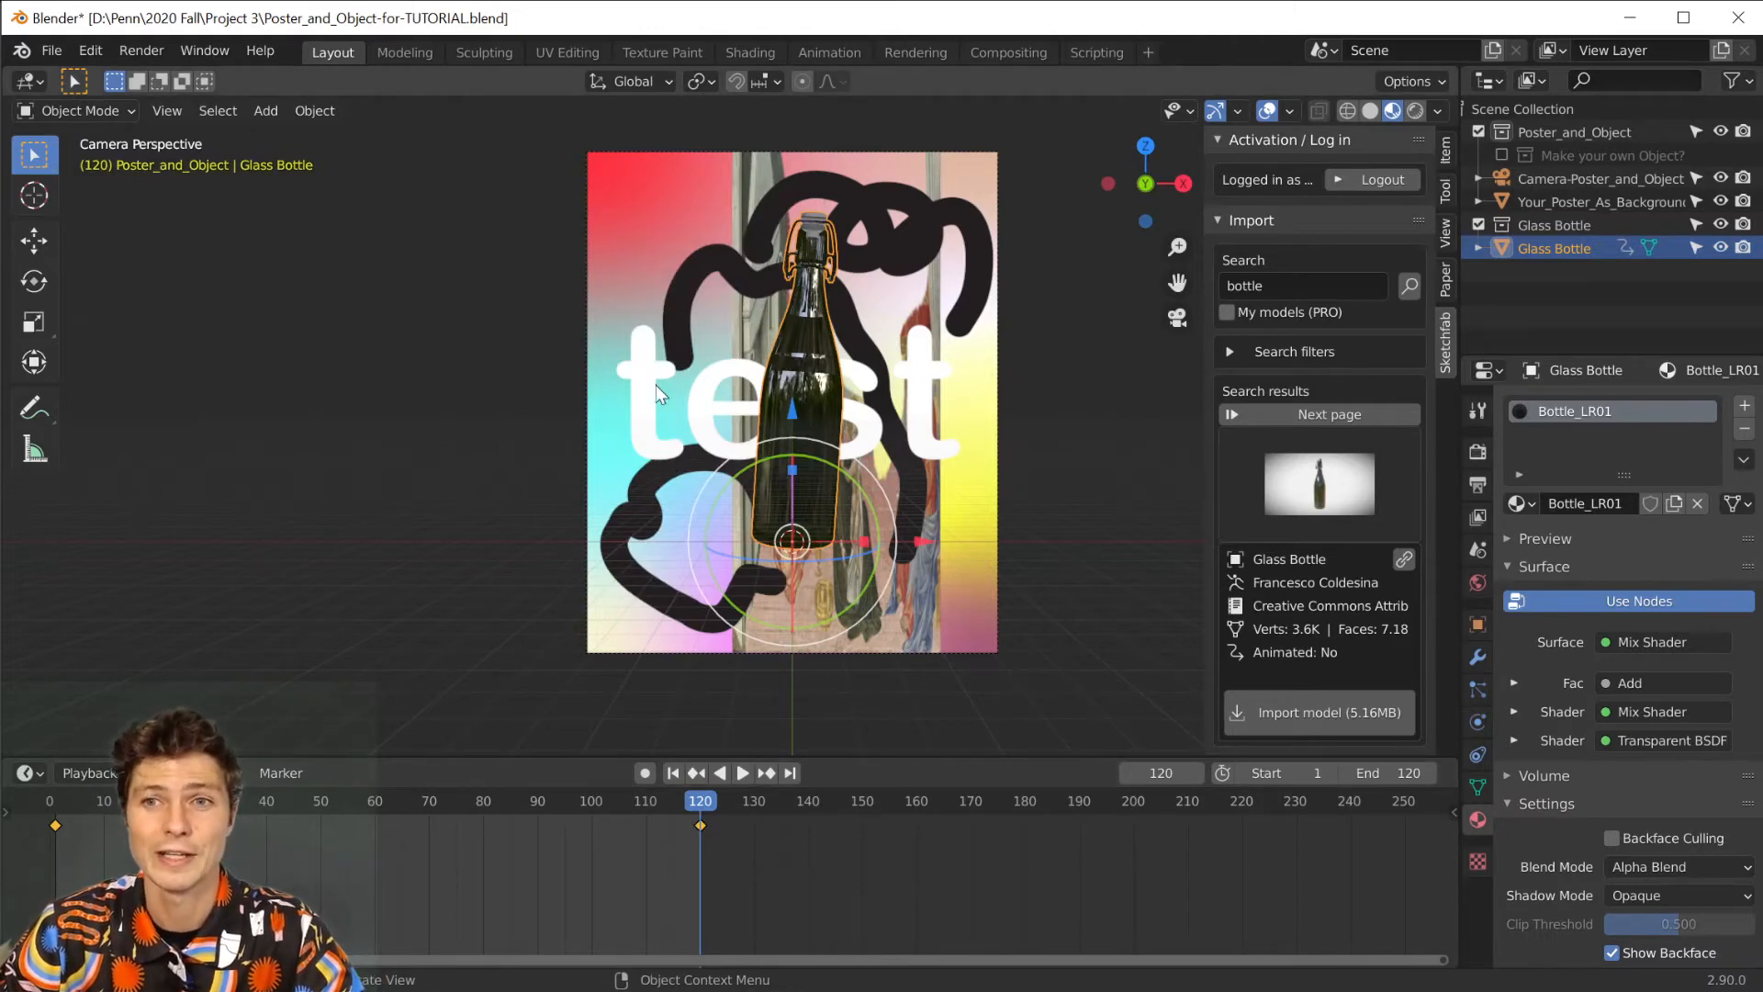
Preview the slight tilt on the timeline, and undo both the bottle's frame 120 keyframe and its rotation.
left_click_drag(687, 801, 839, 842)
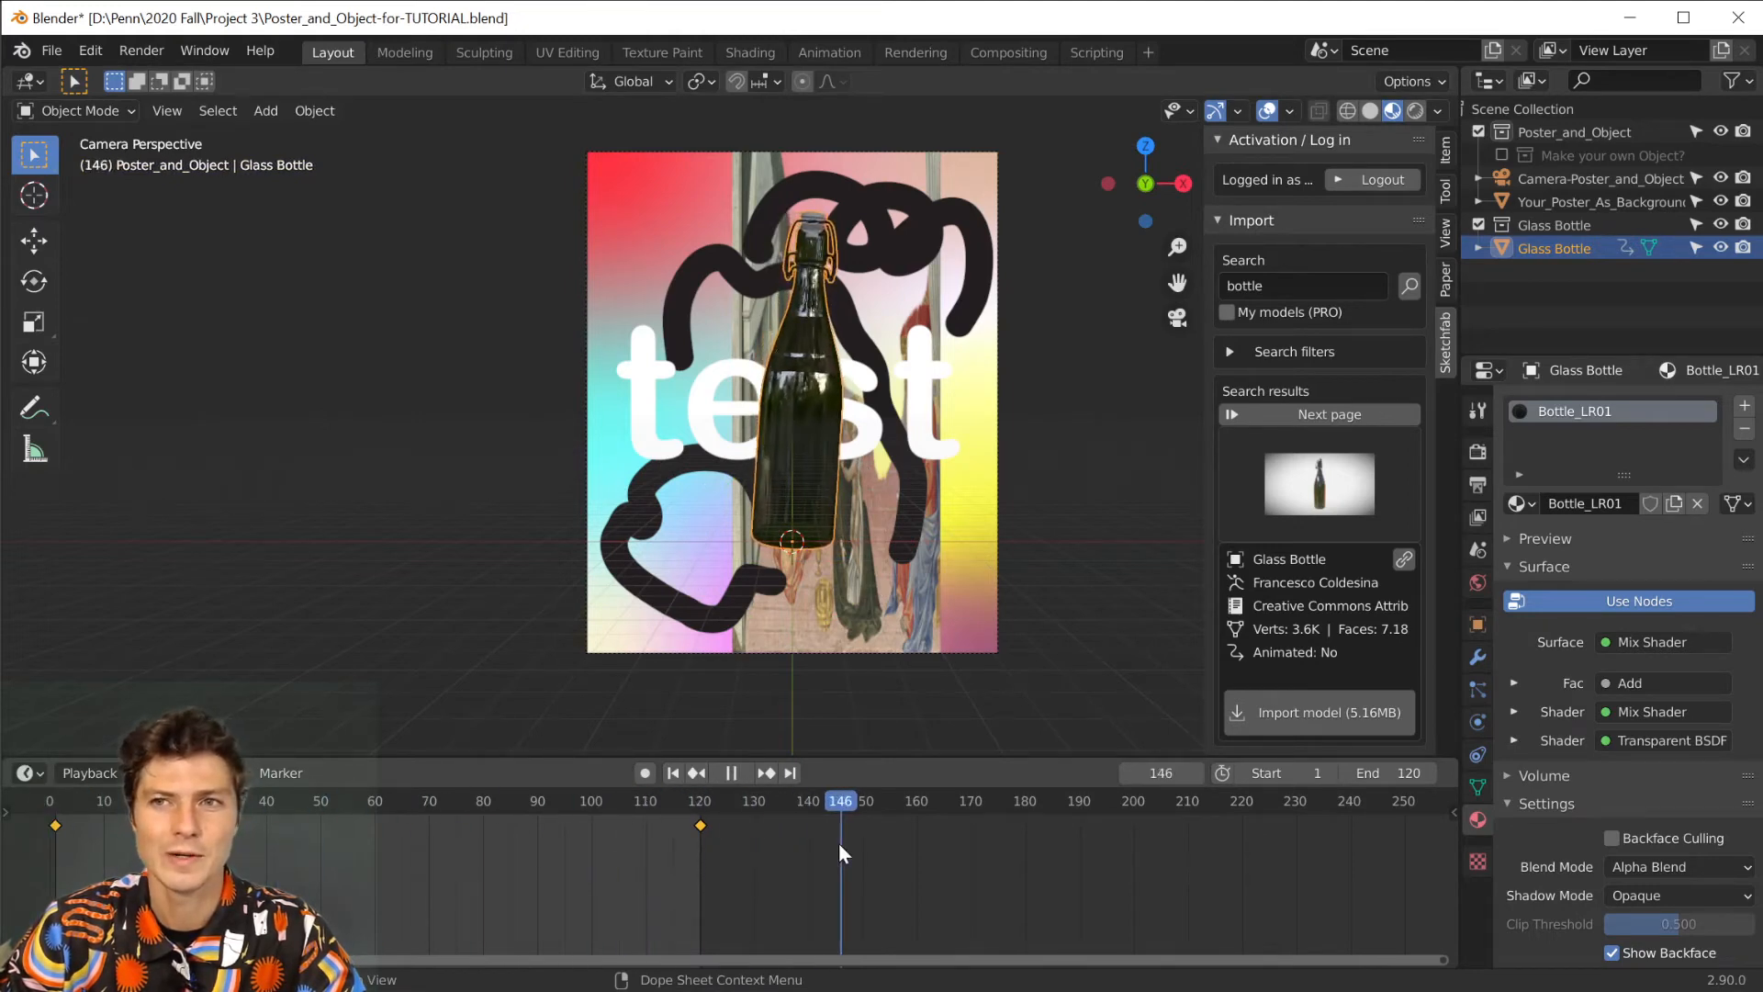
left_click_drag(584, 829, 572, 752)
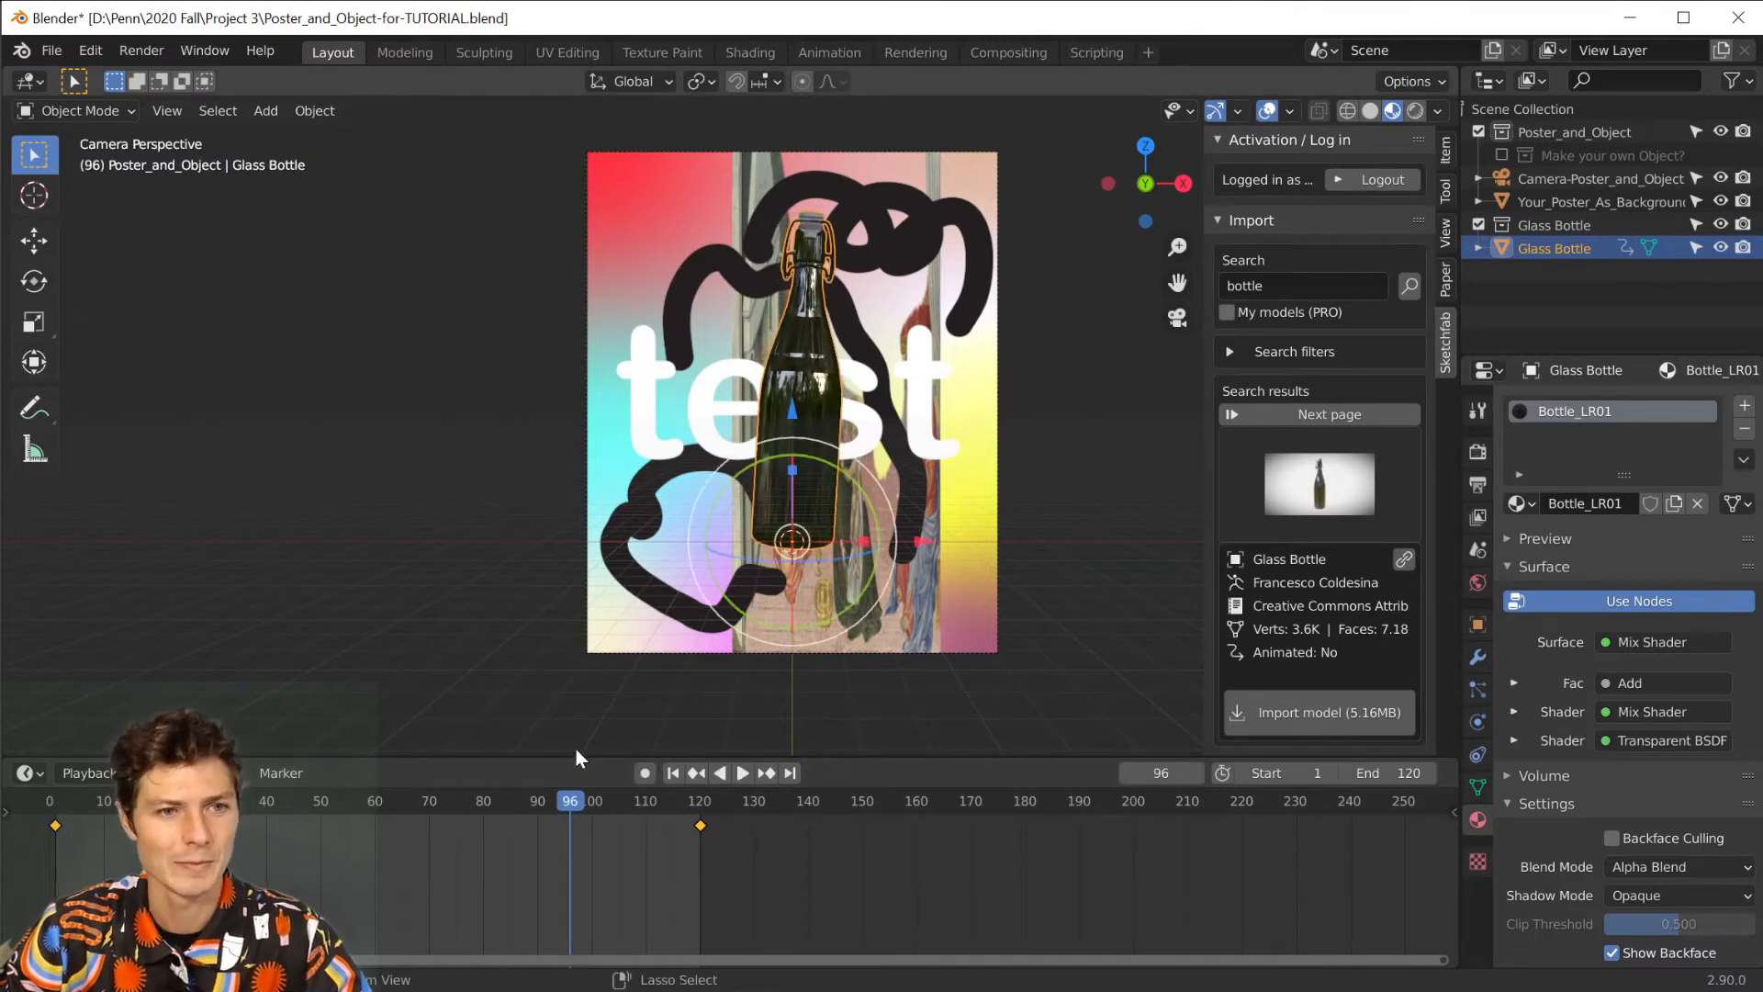
key("space")
key("ctrl+z")
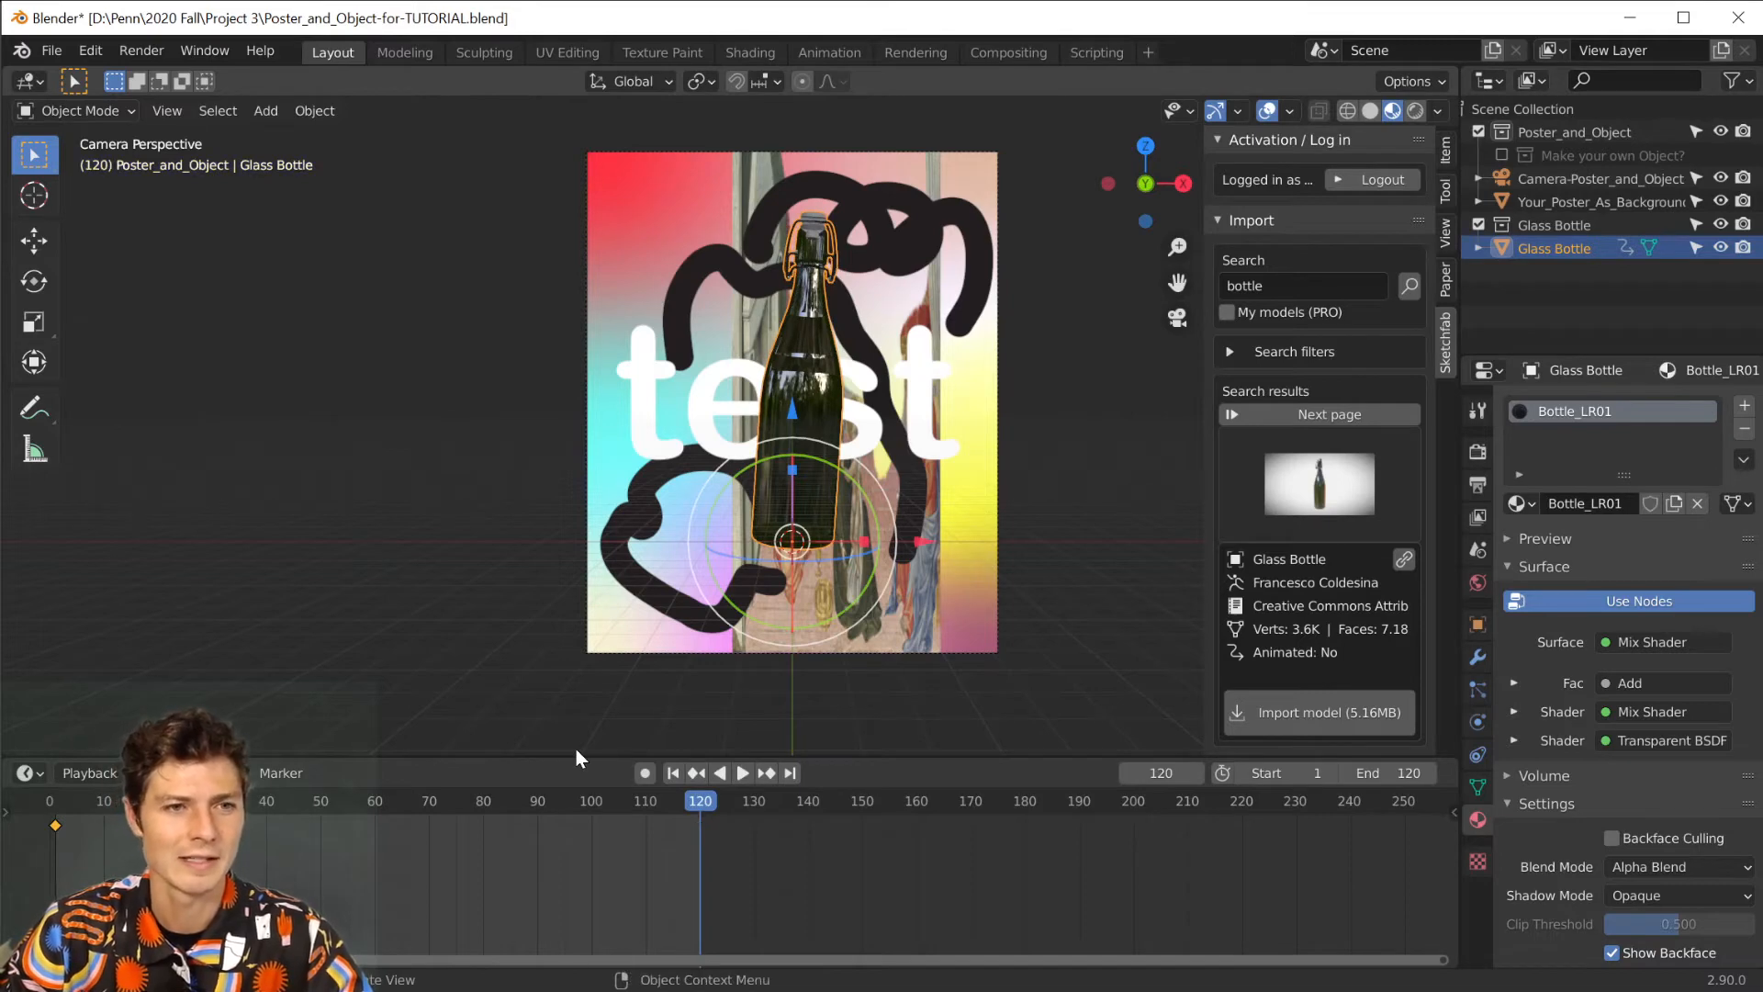
key("ctrl+z")
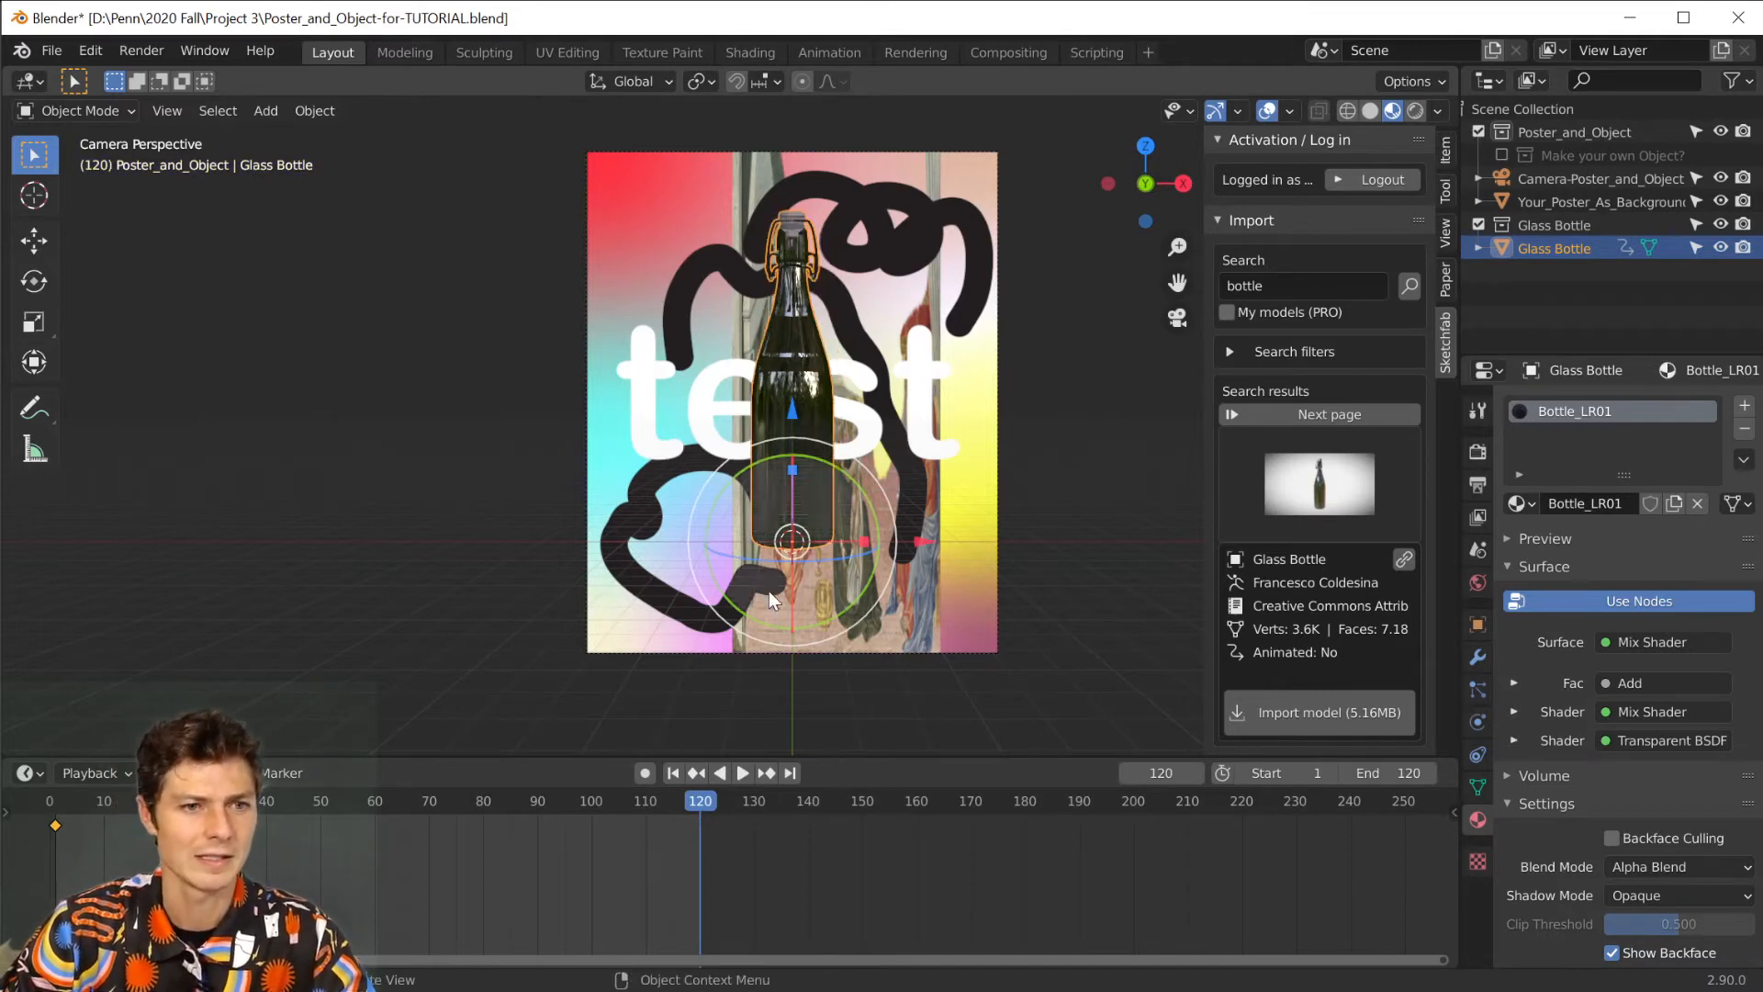
At frame 59, rotate the bottle so its neck points down past the poster's lower-left corner and insert a Location, Rotation & Scale keyframe.
left_click(679, 773)
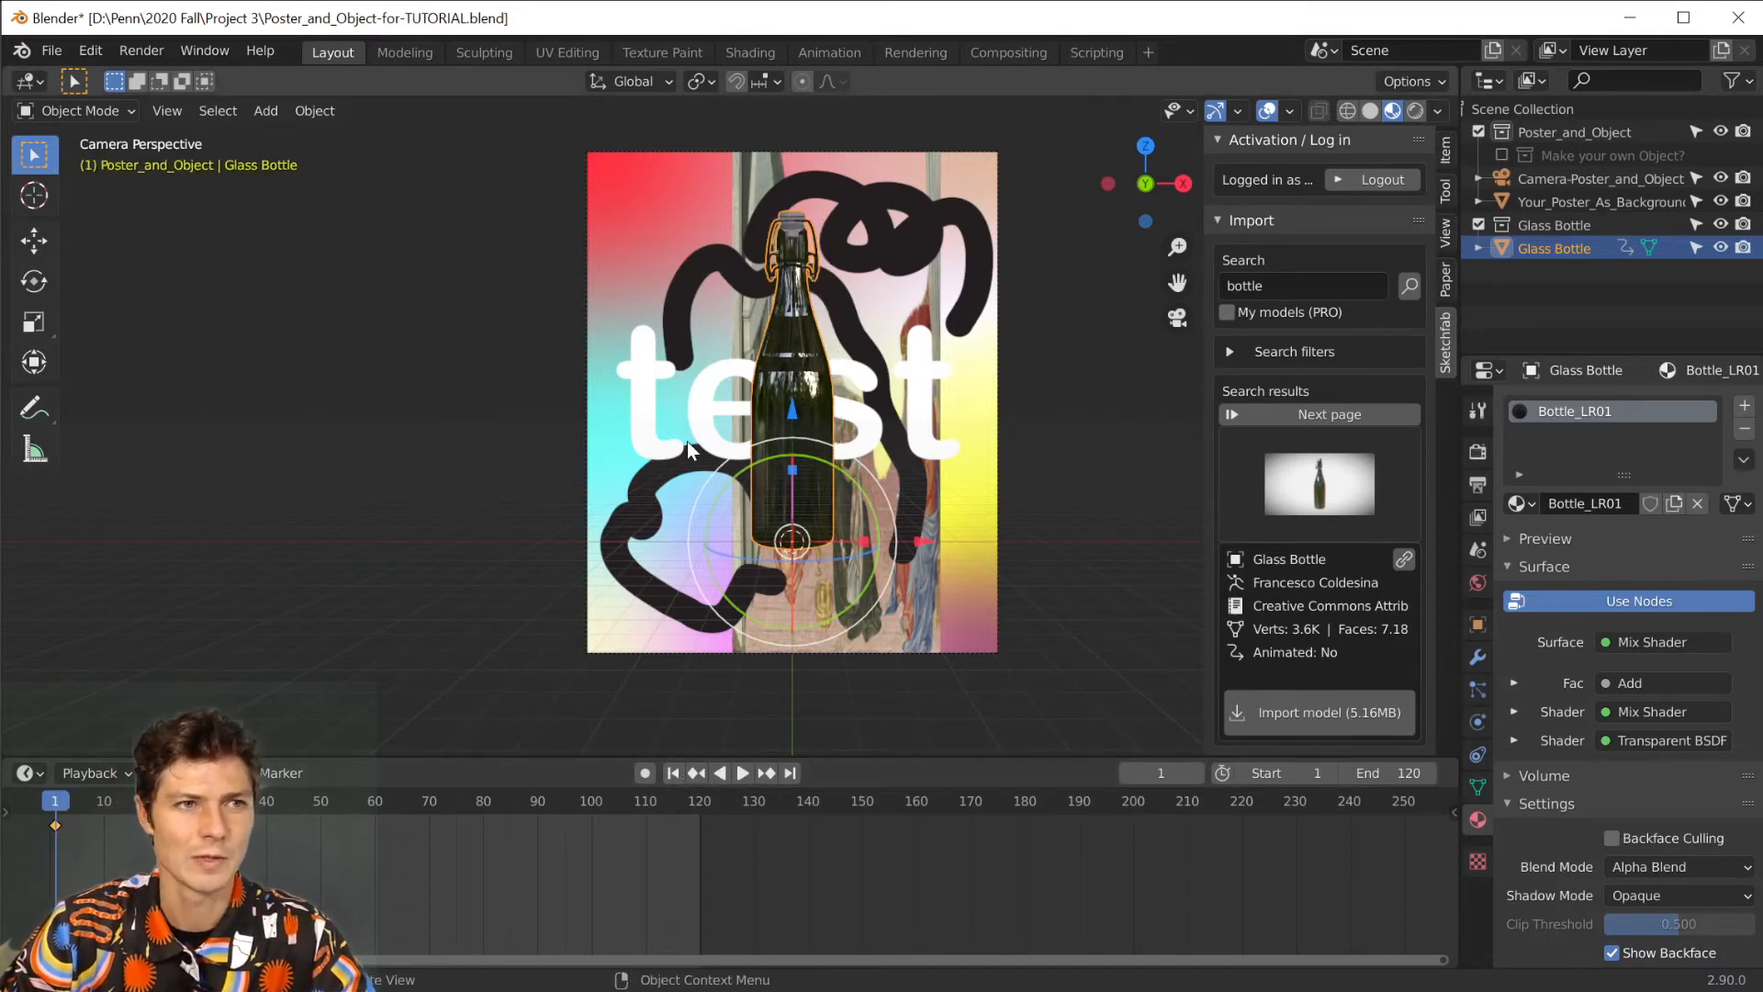
left_click(48, 806)
key("space")
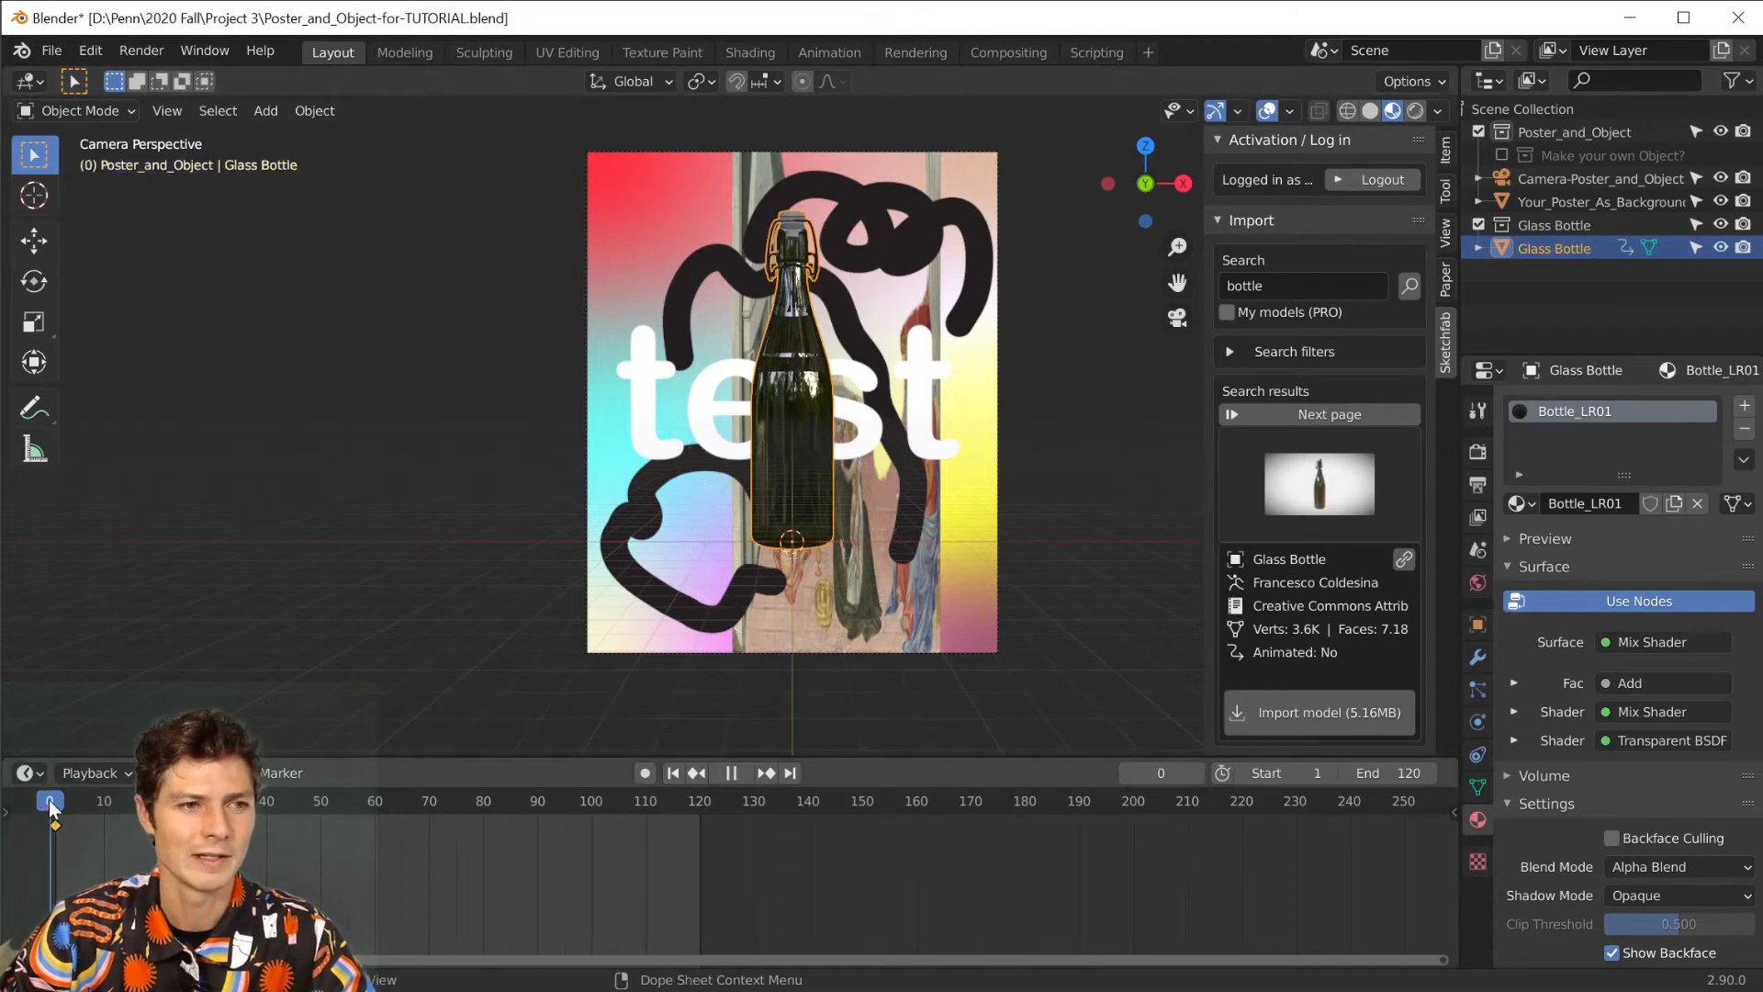
key("space")
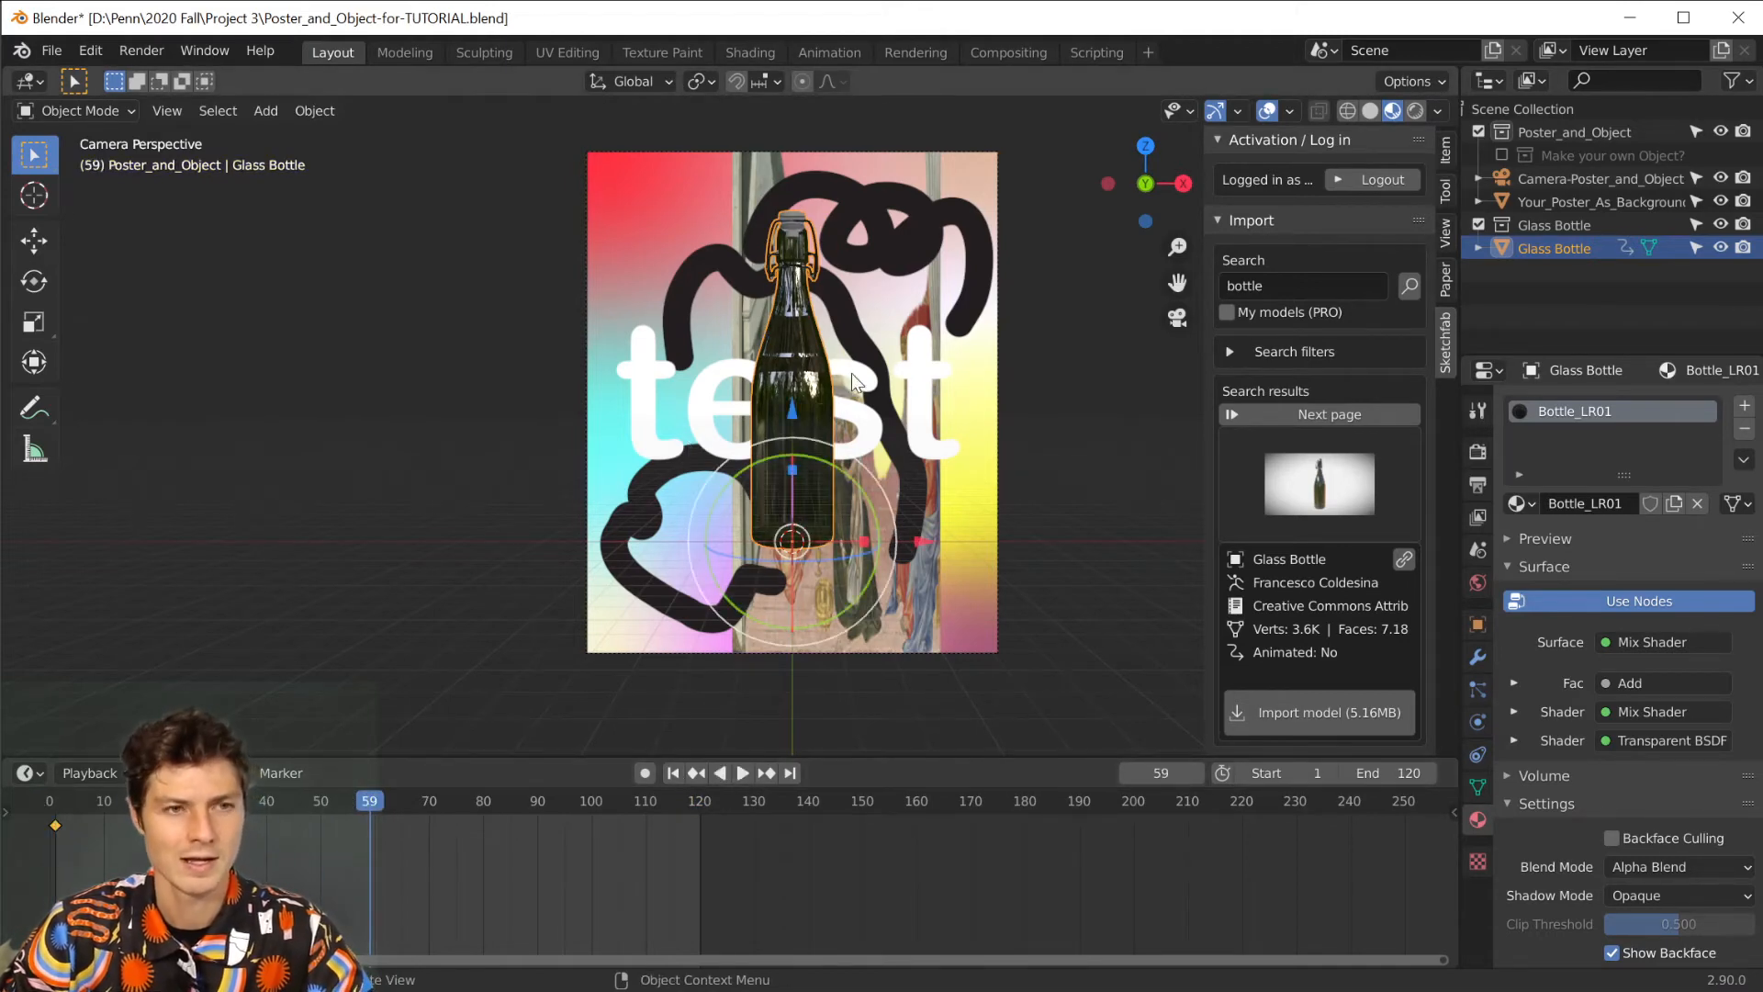
key("r")
left_click(632, 592)
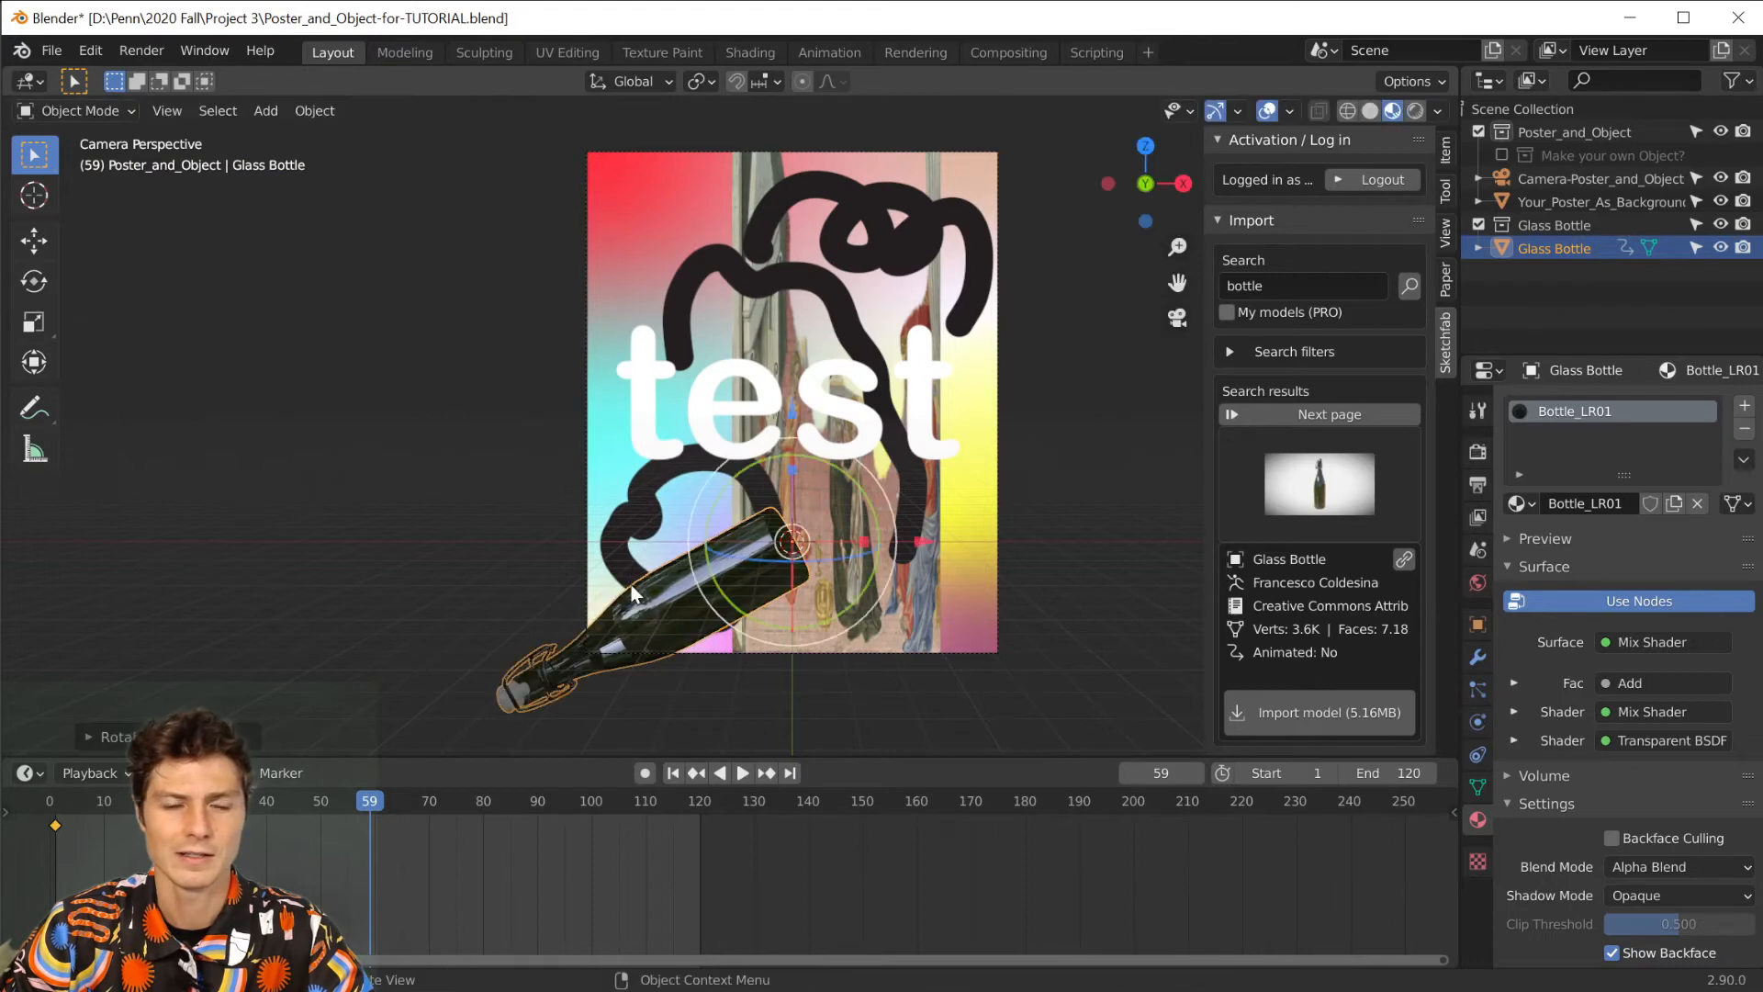
key("i")
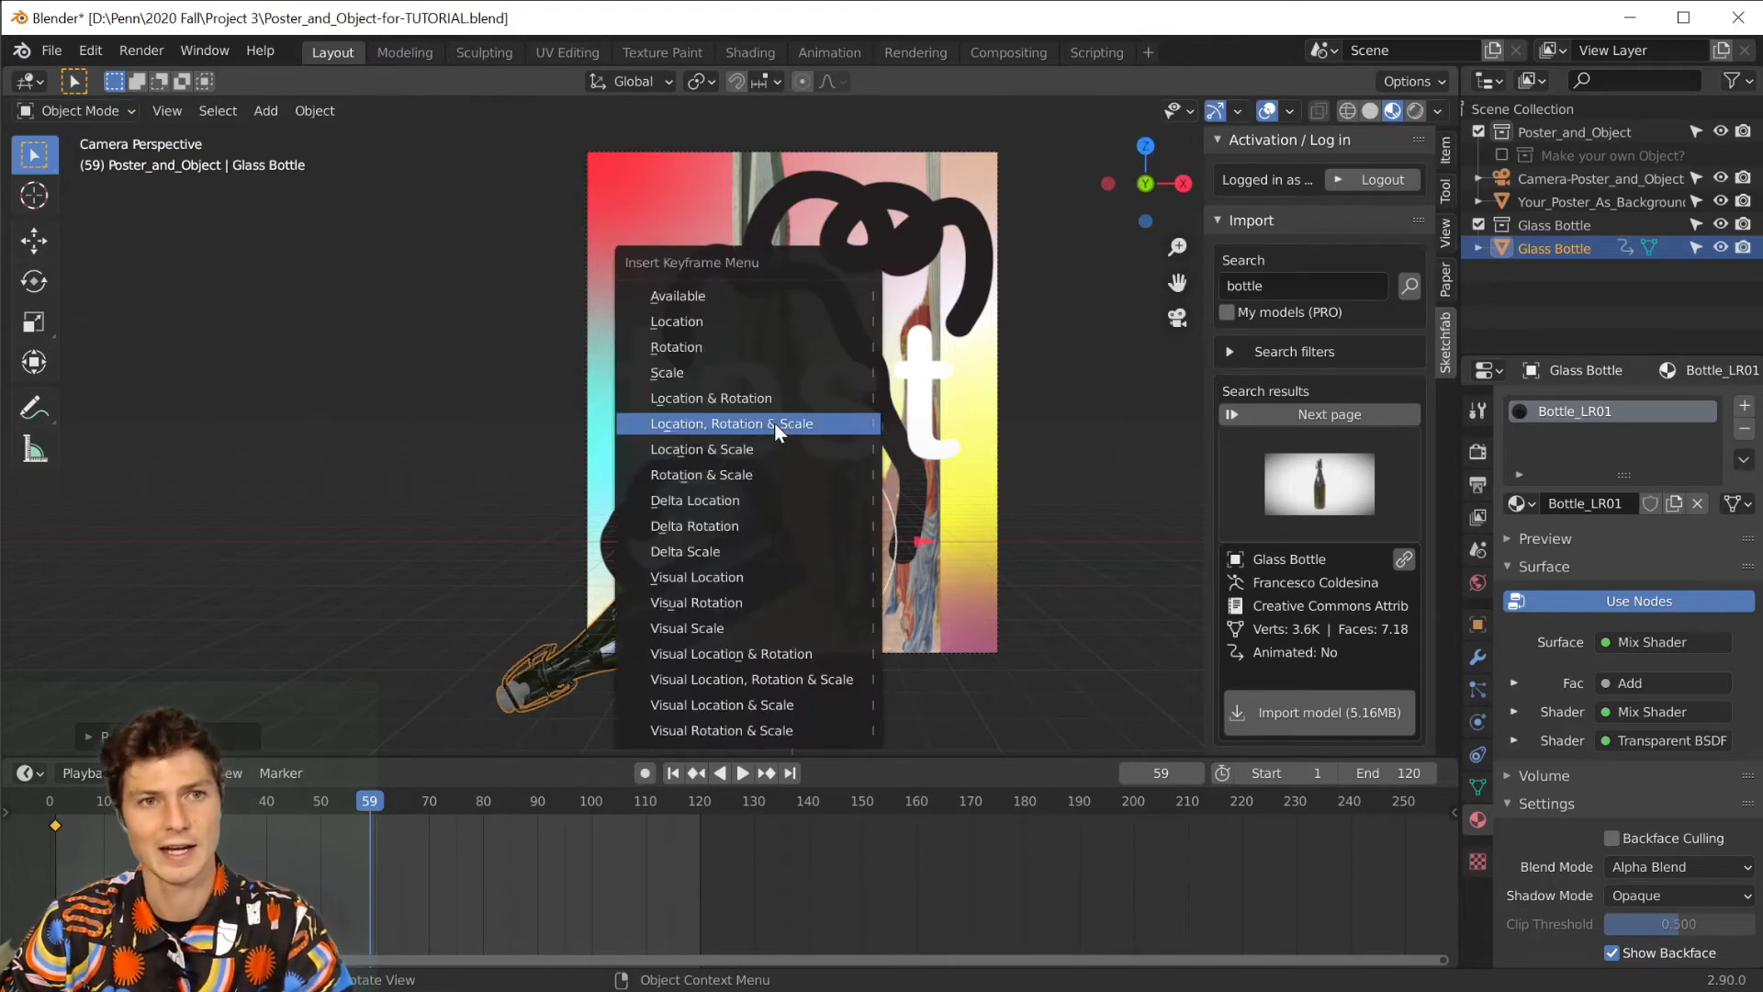
left_click(774, 422)
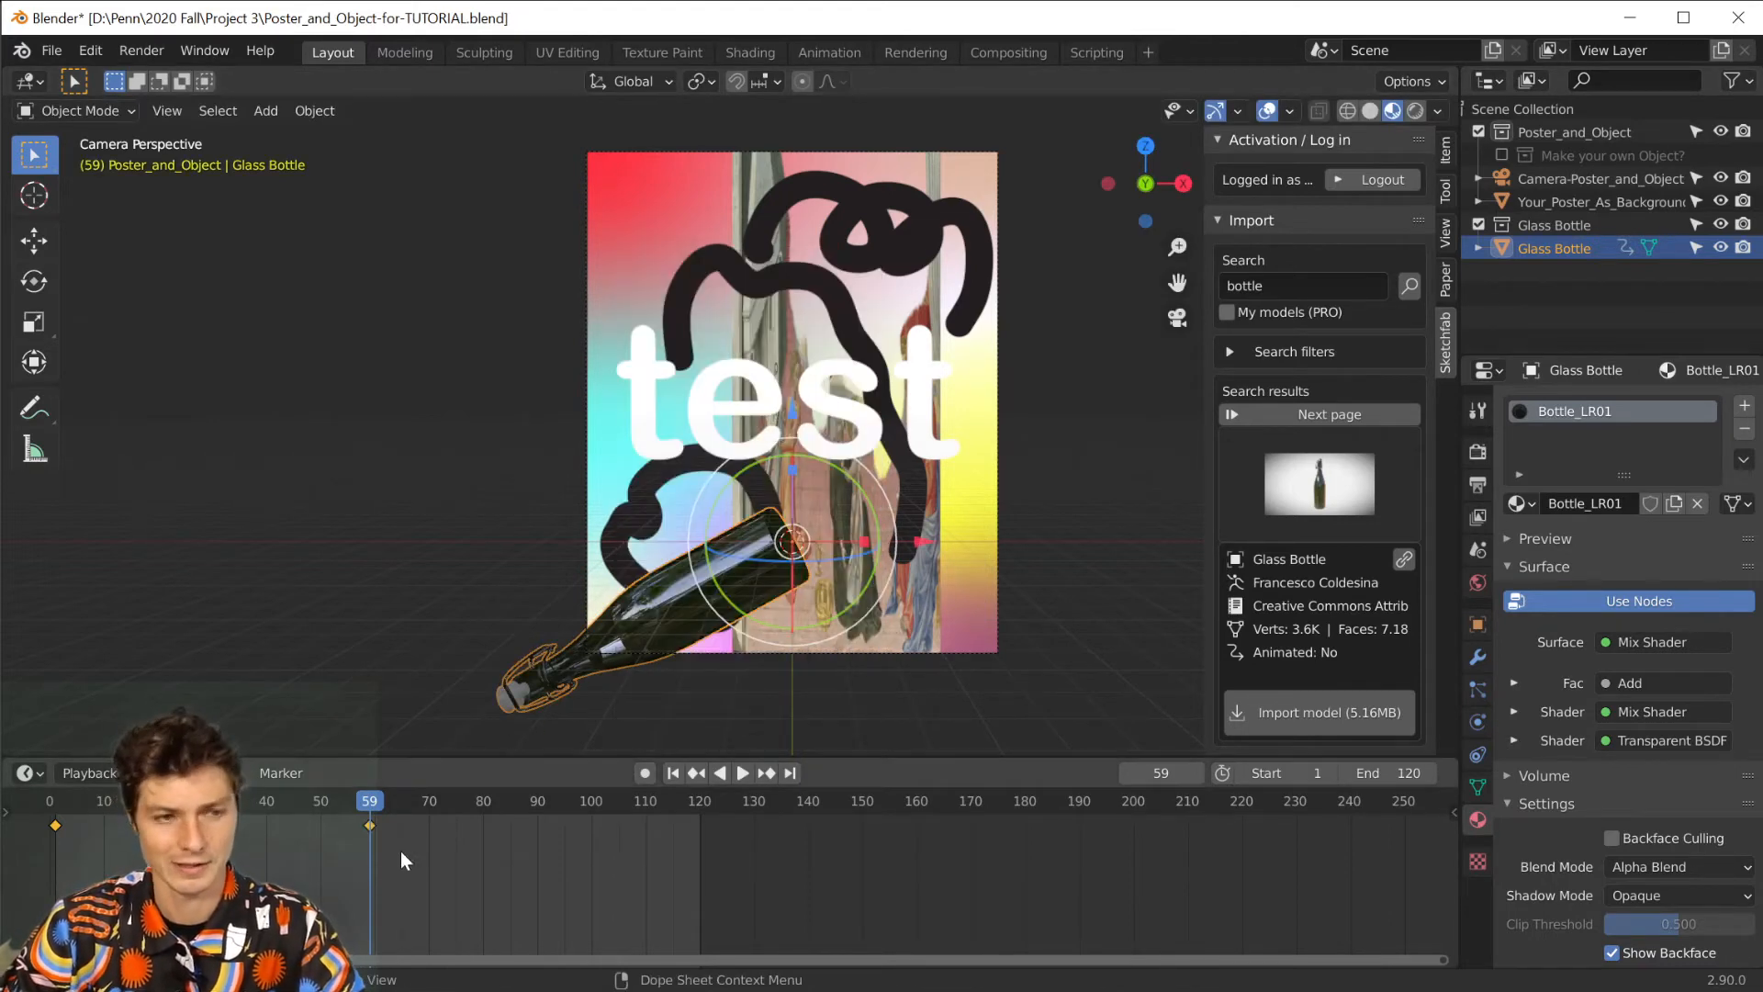
At frame 120, rotate the bottle to lean toward the poster's upper-right corner and insert a Location, Rotation & Scale keyframe.
key("space")
key("space")
left_click(791, 771)
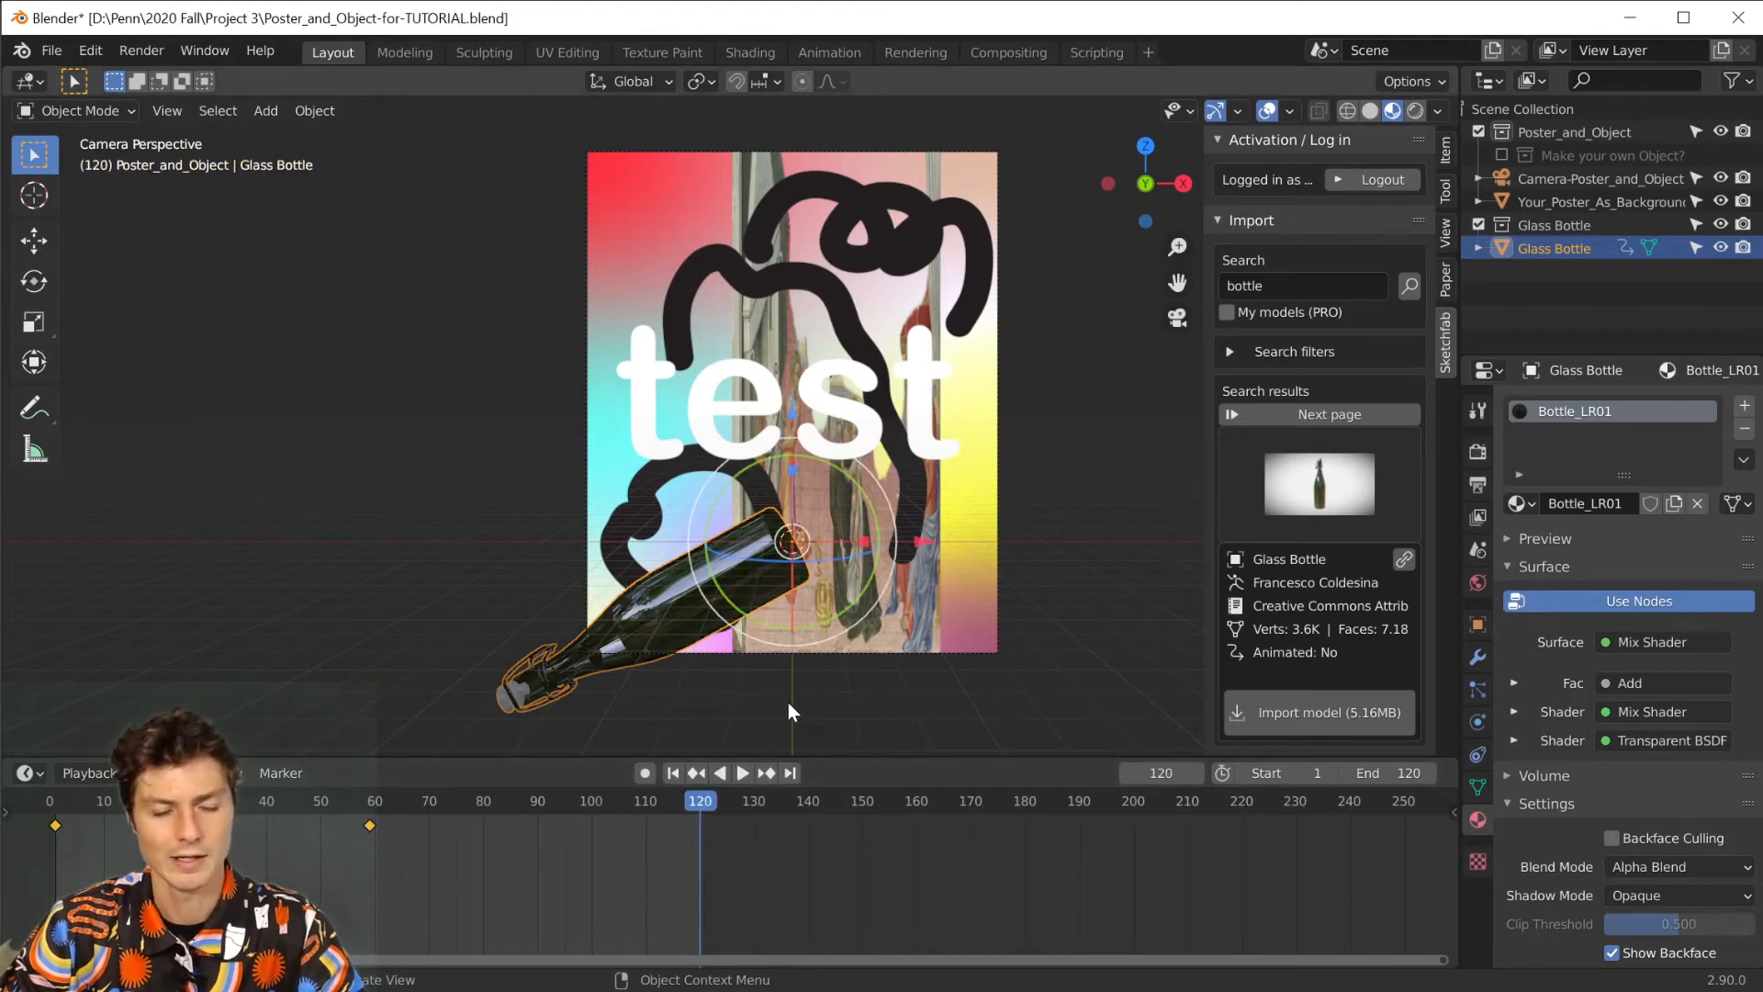
key("r")
left_click(588, 161)
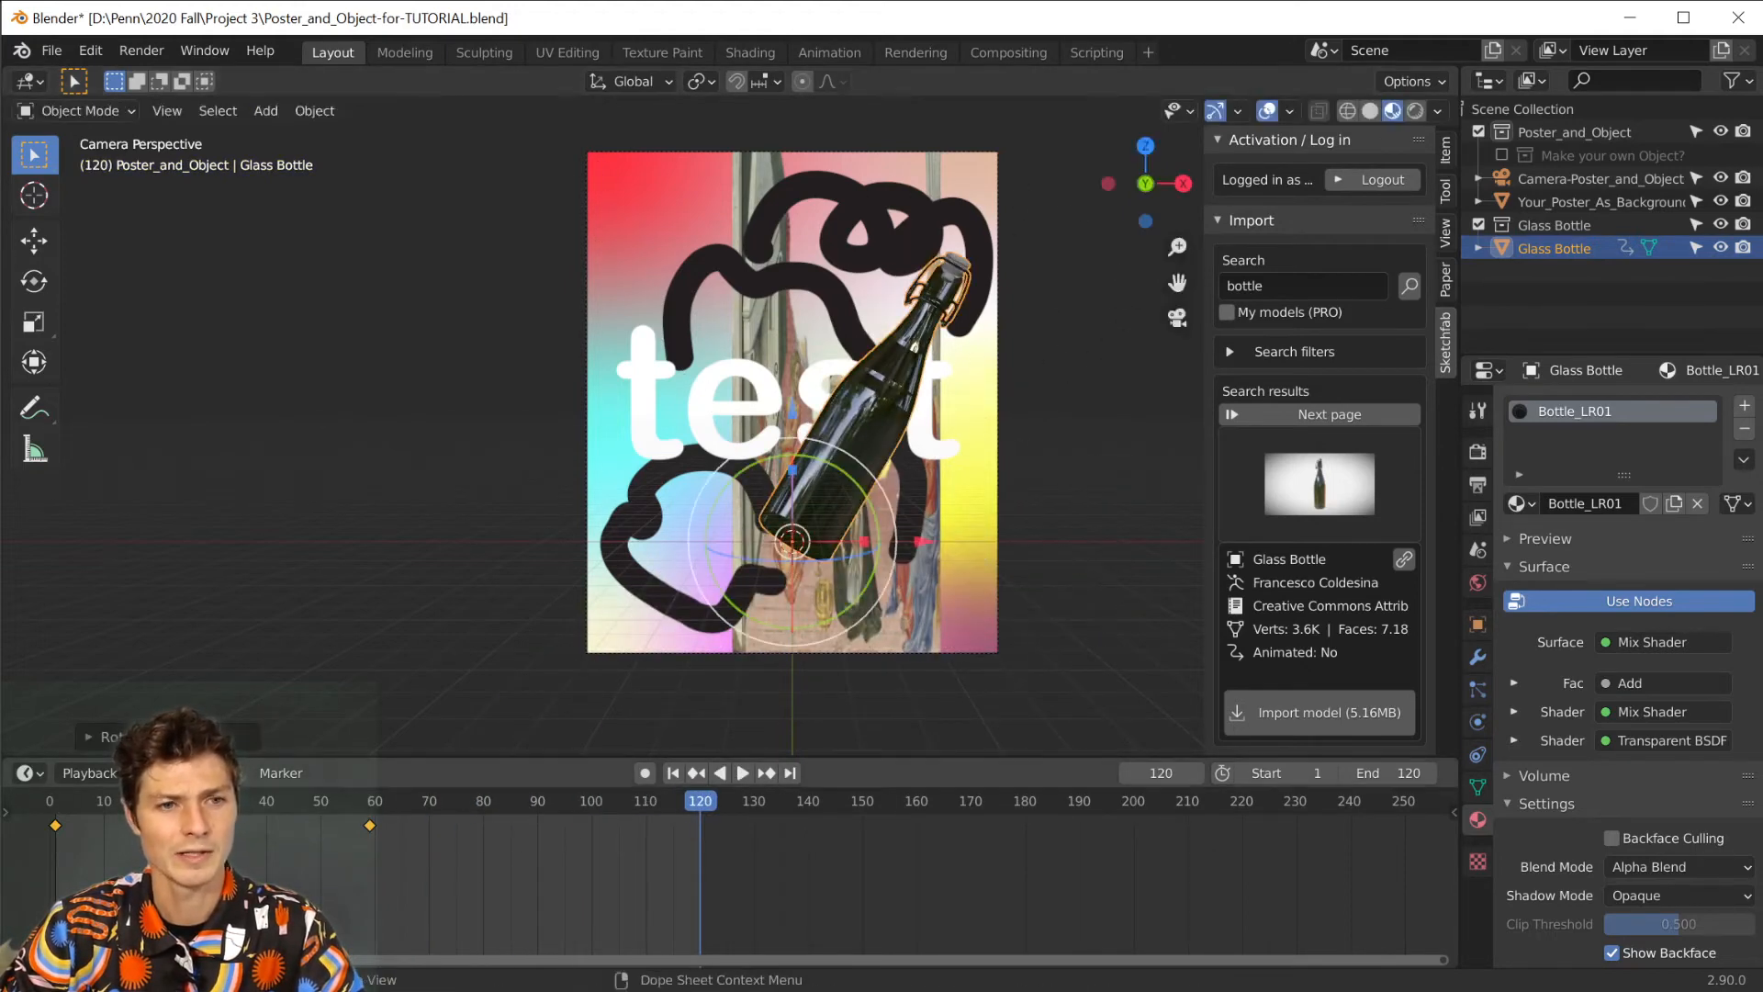
key("i")
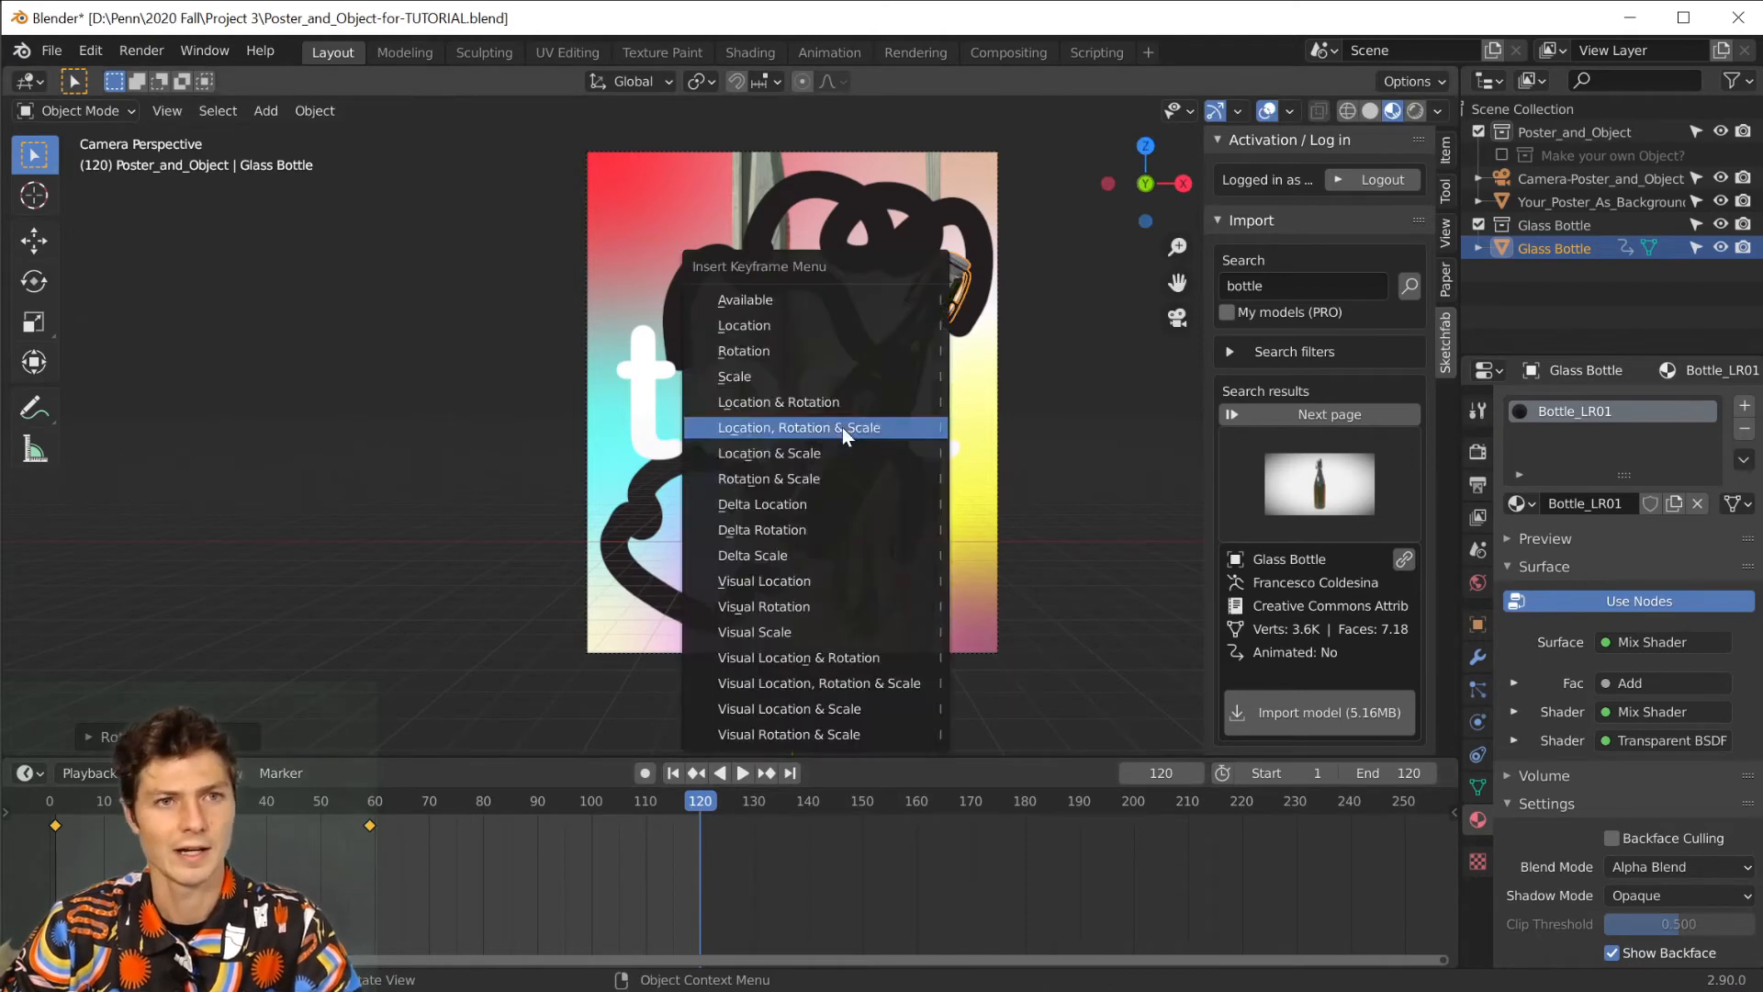
left_click(834, 417)
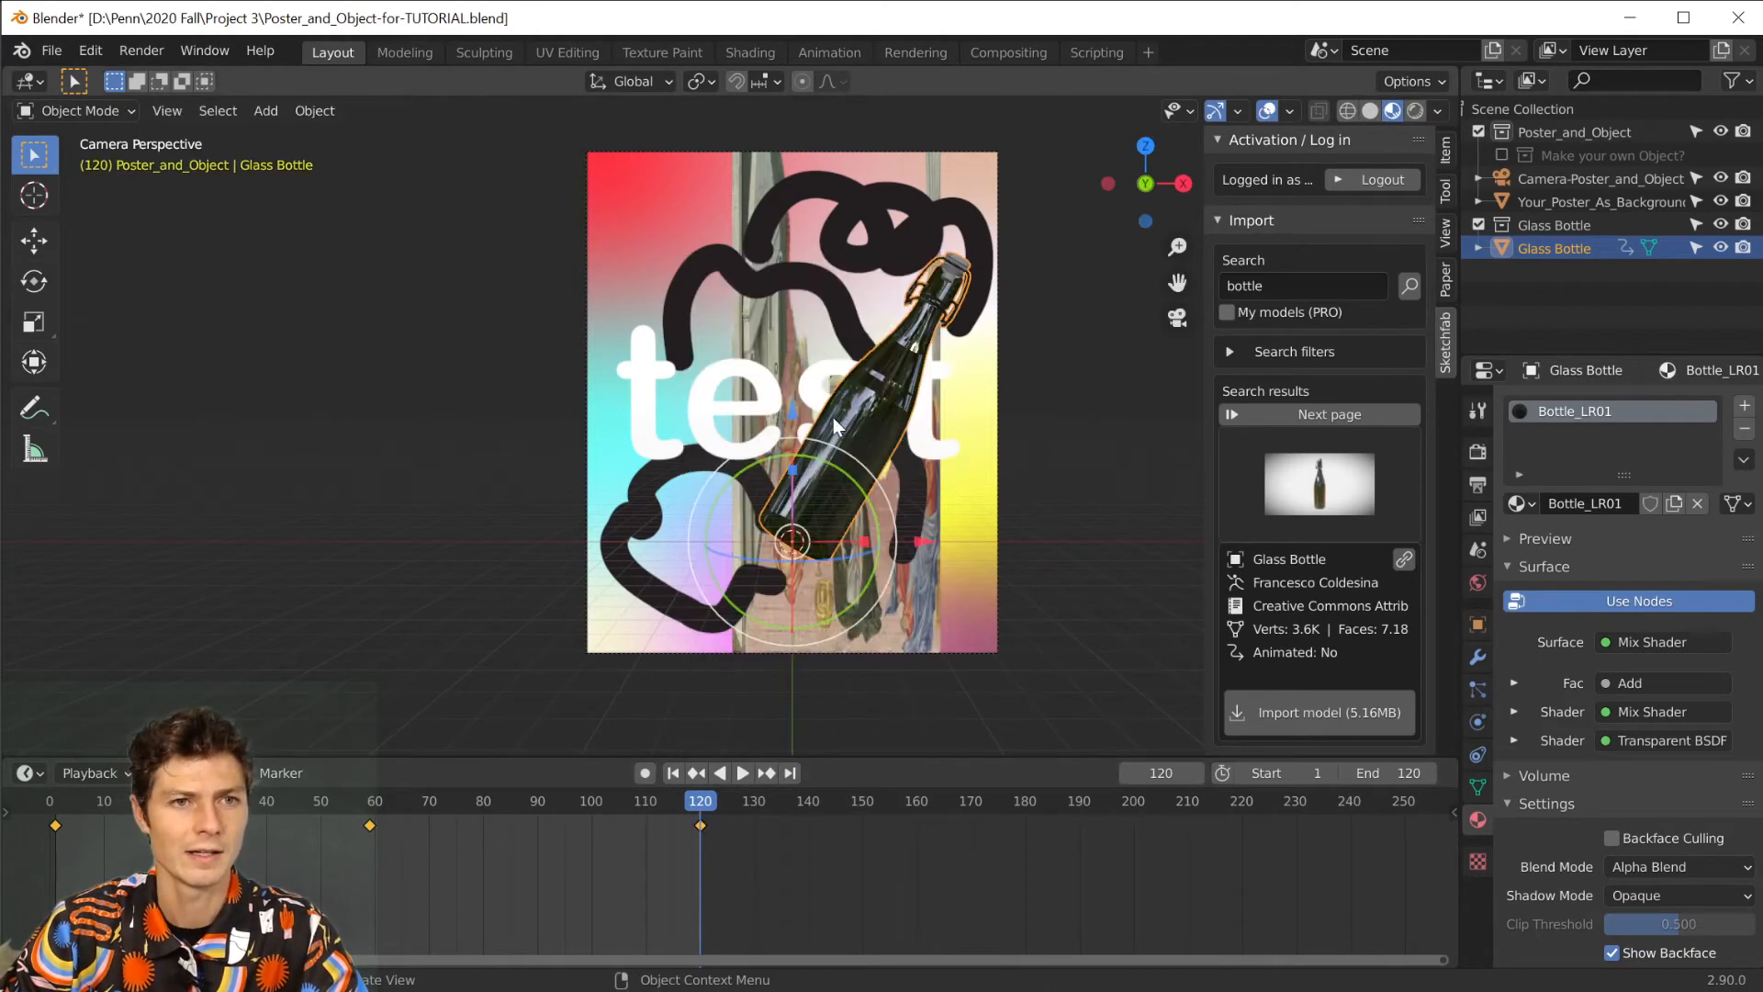
Play the bottle's rotation animation from the first frame to check how it moves, and stop it.
left_click(671, 773)
left_click(739, 773)
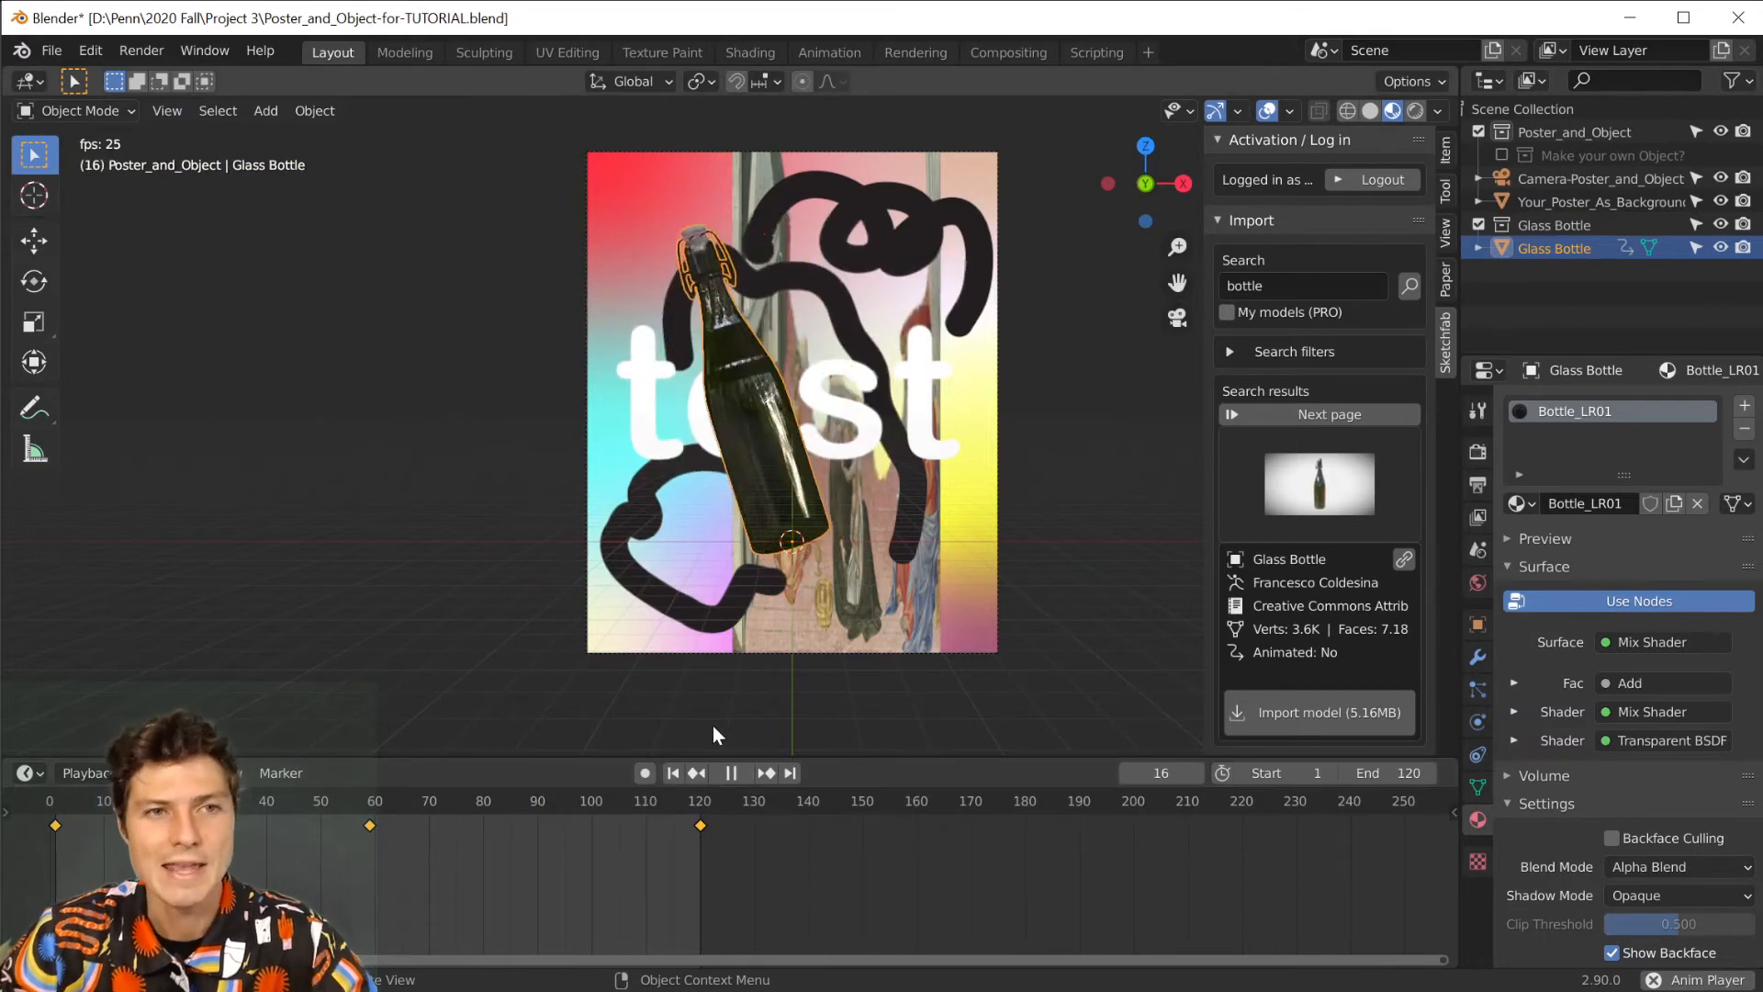
key("space")
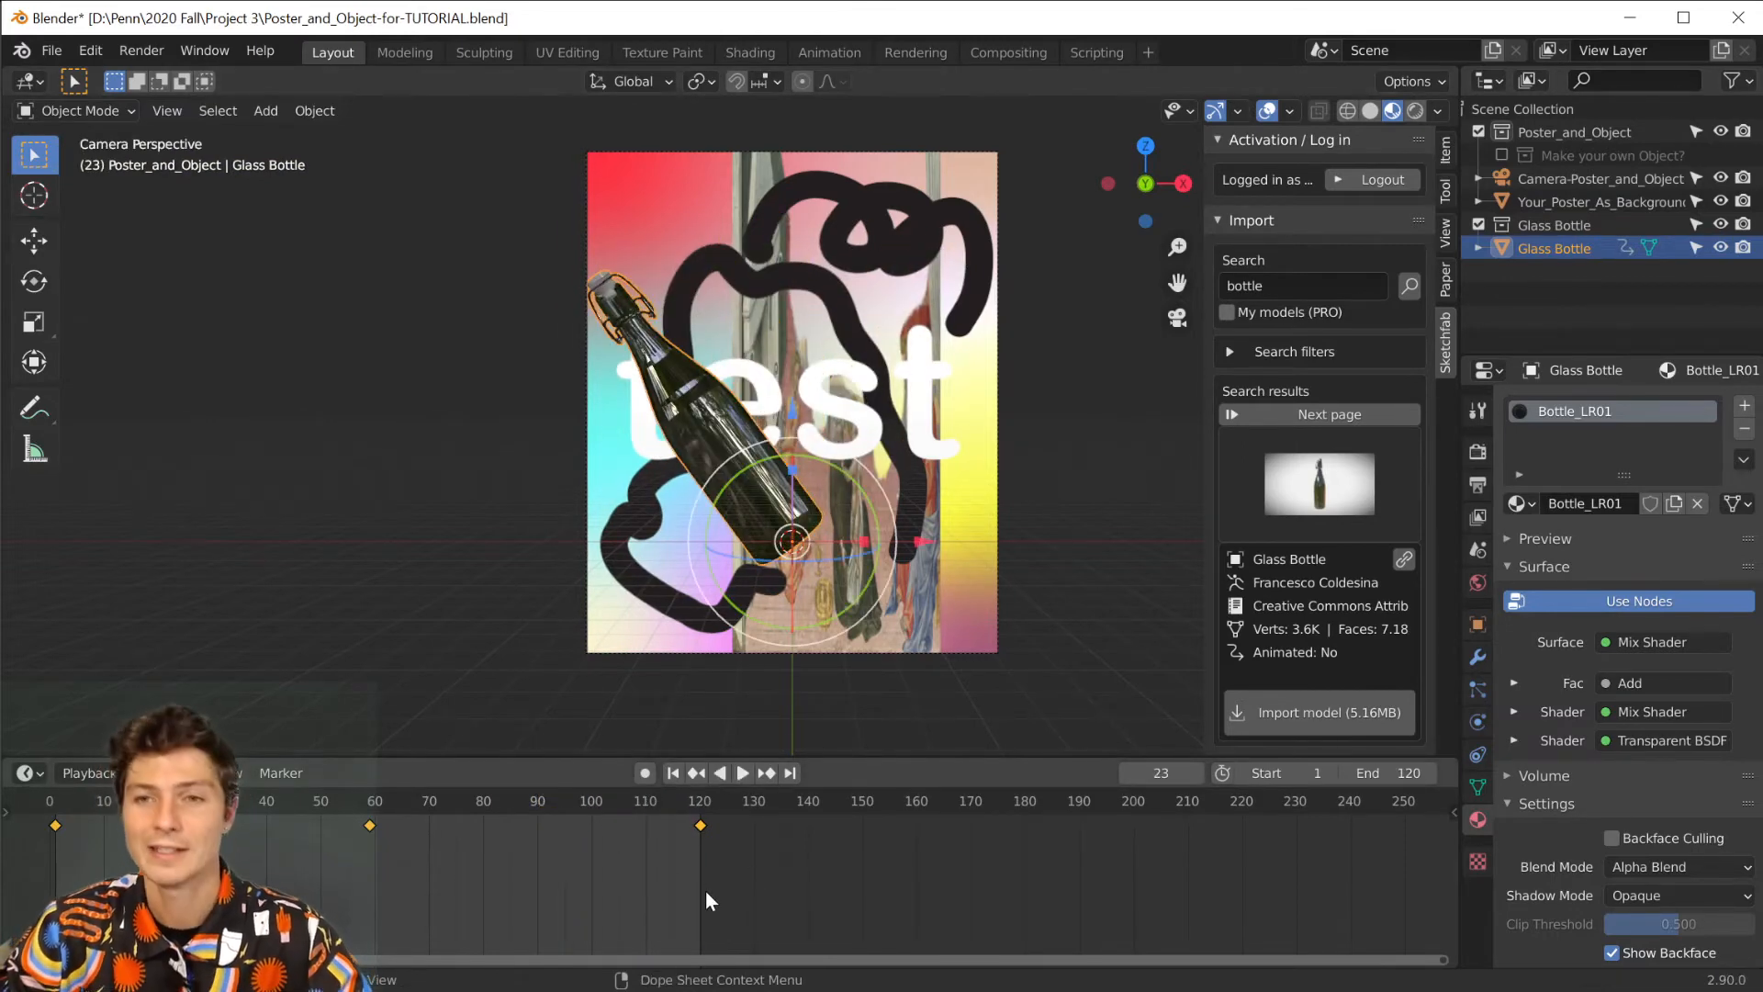
key("space")
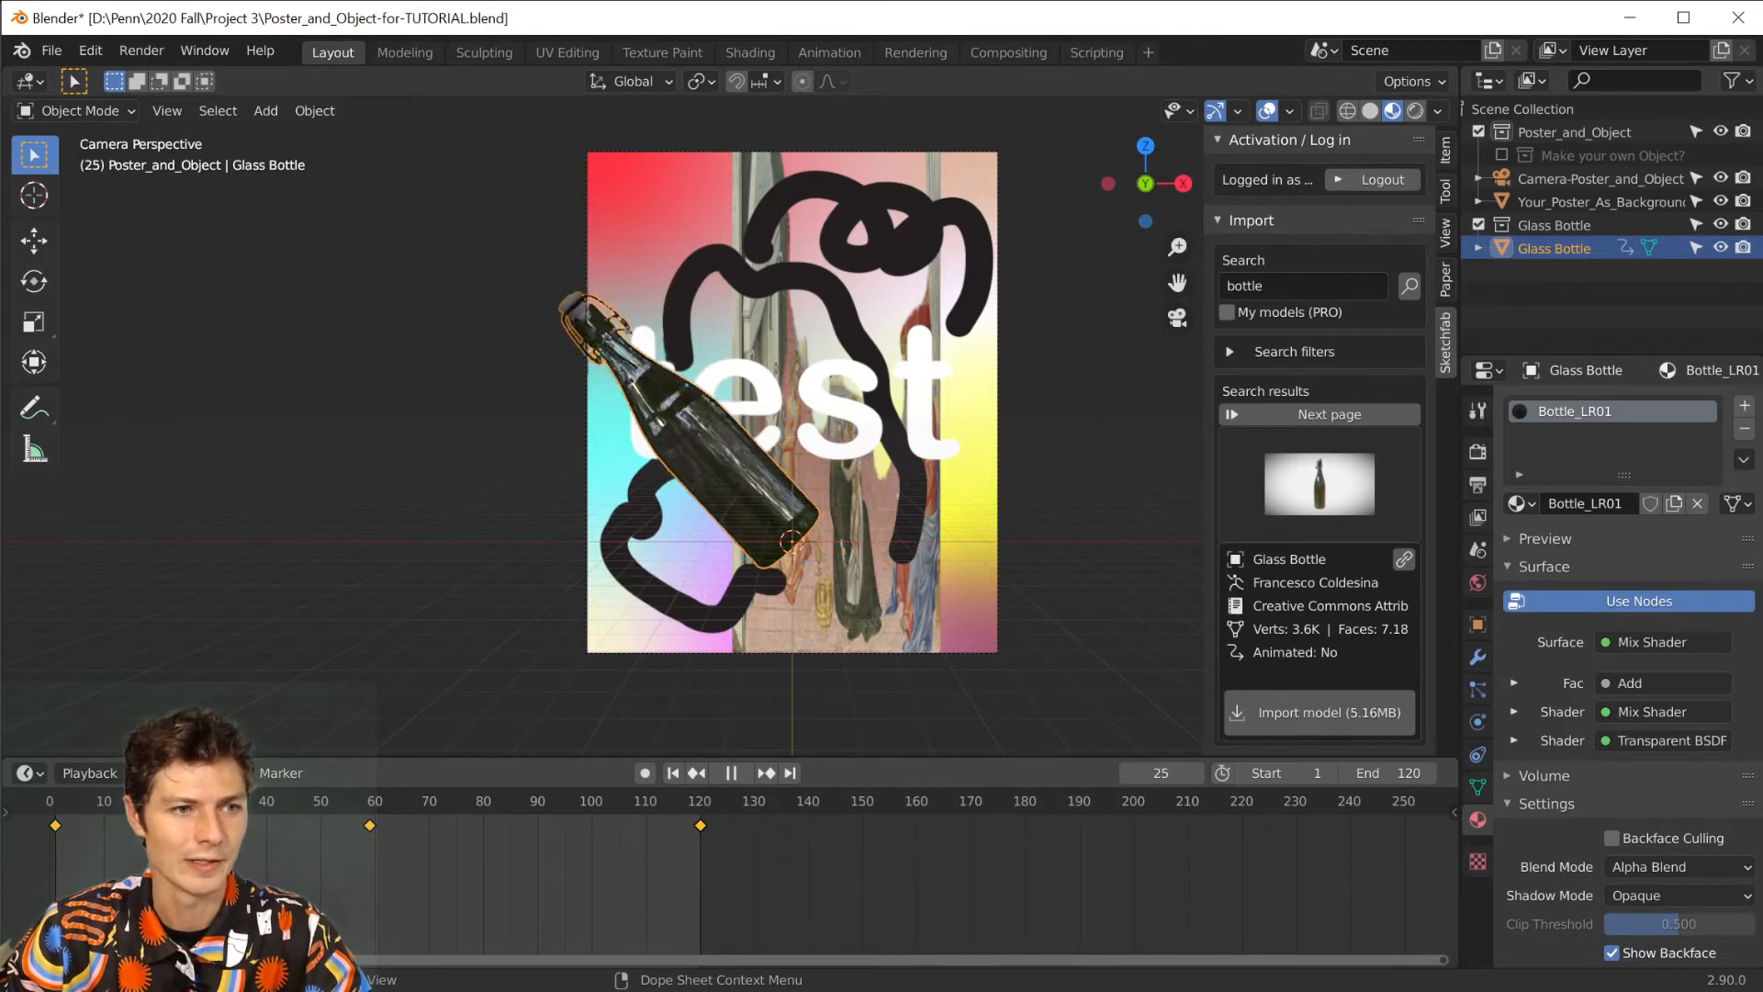
key("space")
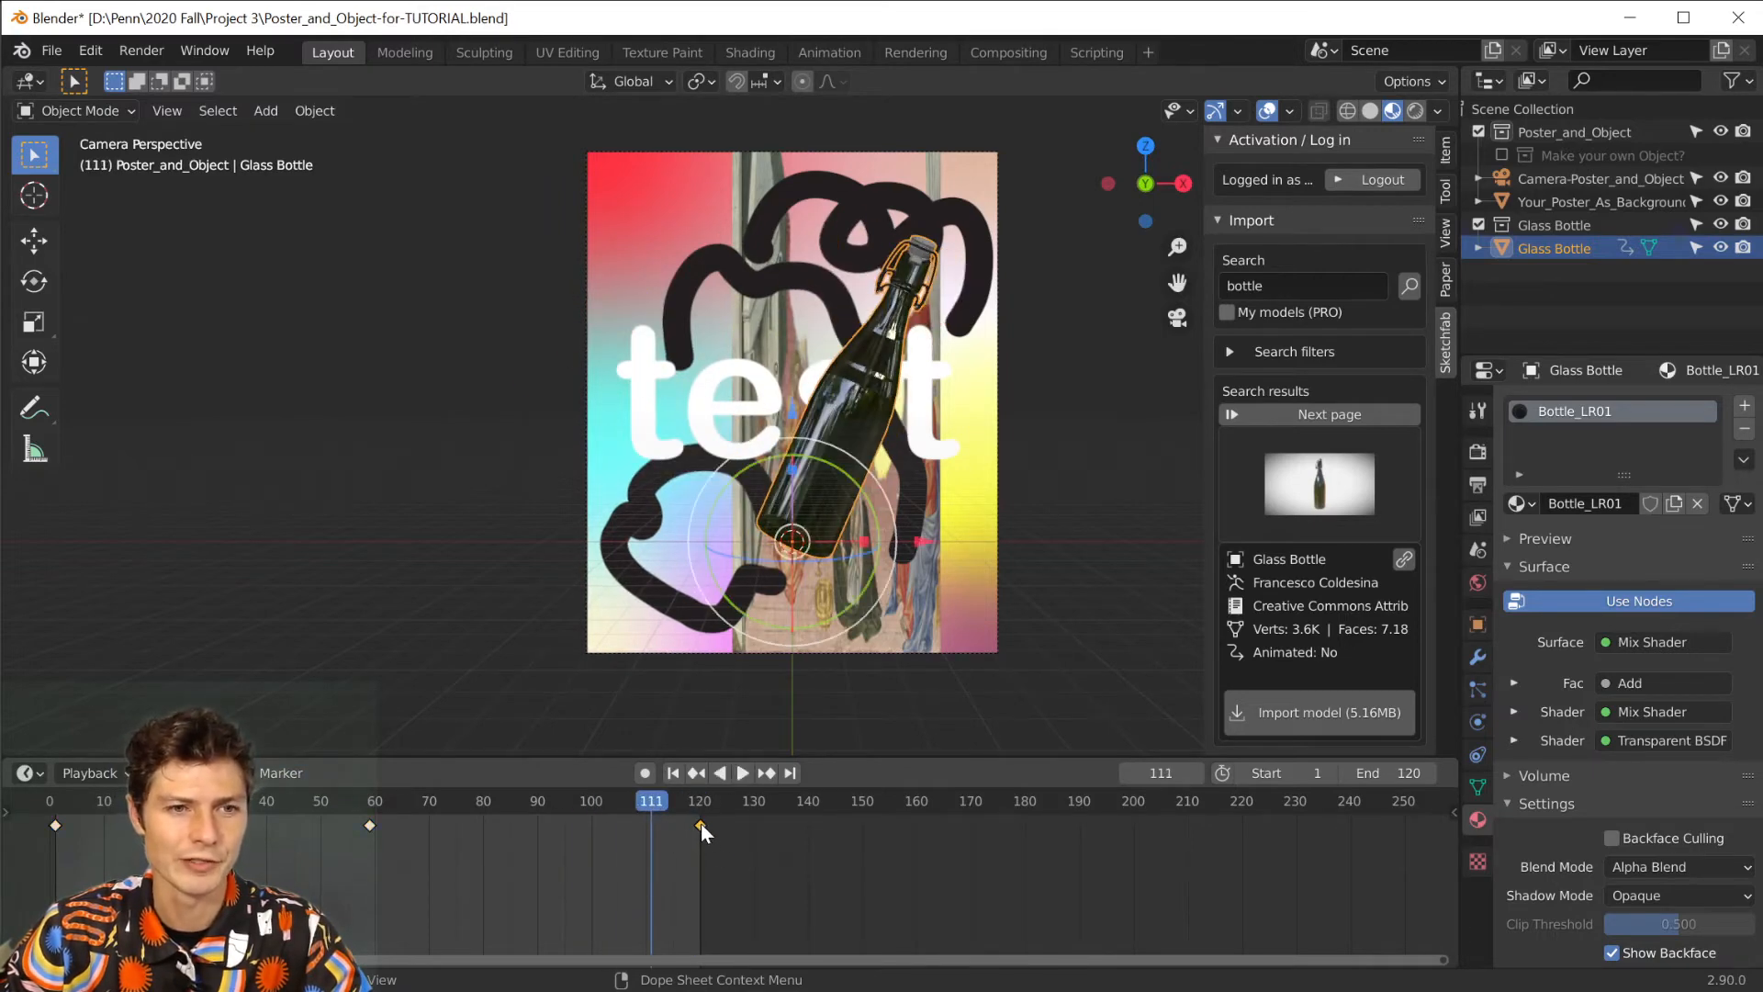
Delete the bottle's keyframe at frame 120 and place a duplicate of its frame 1 keyframe there.
key("x")
left_click(745, 837)
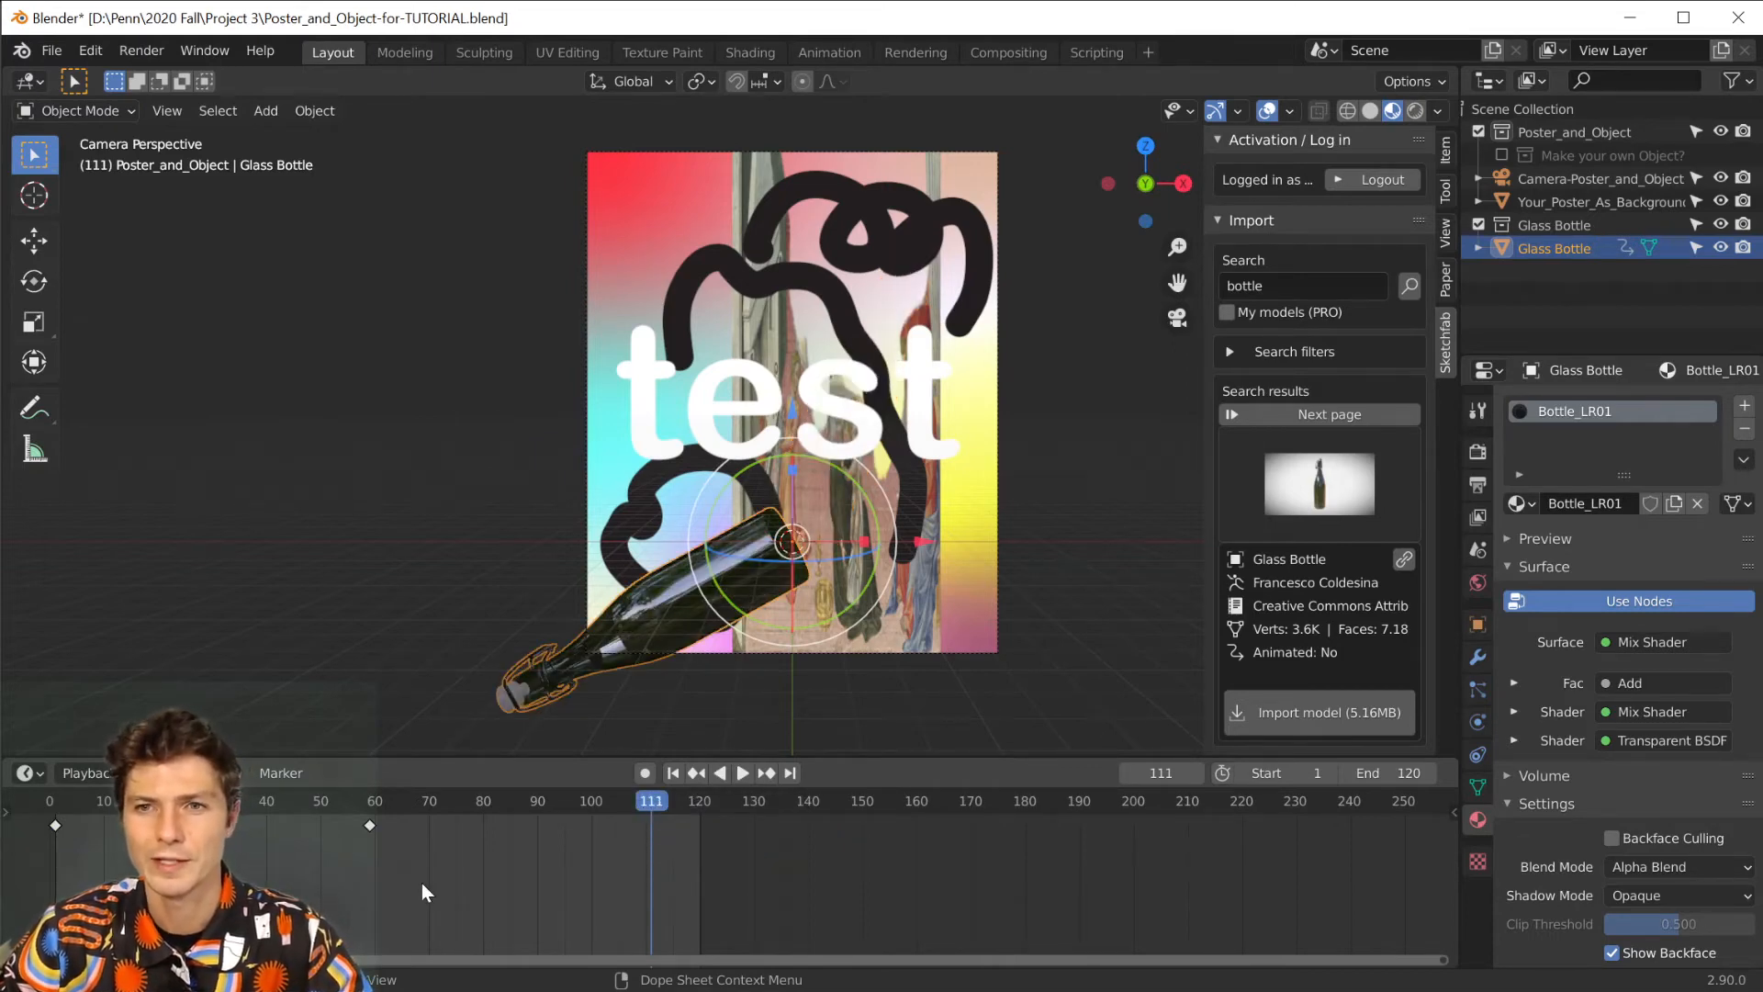
left_click_drag(652, 797, 266, 799)
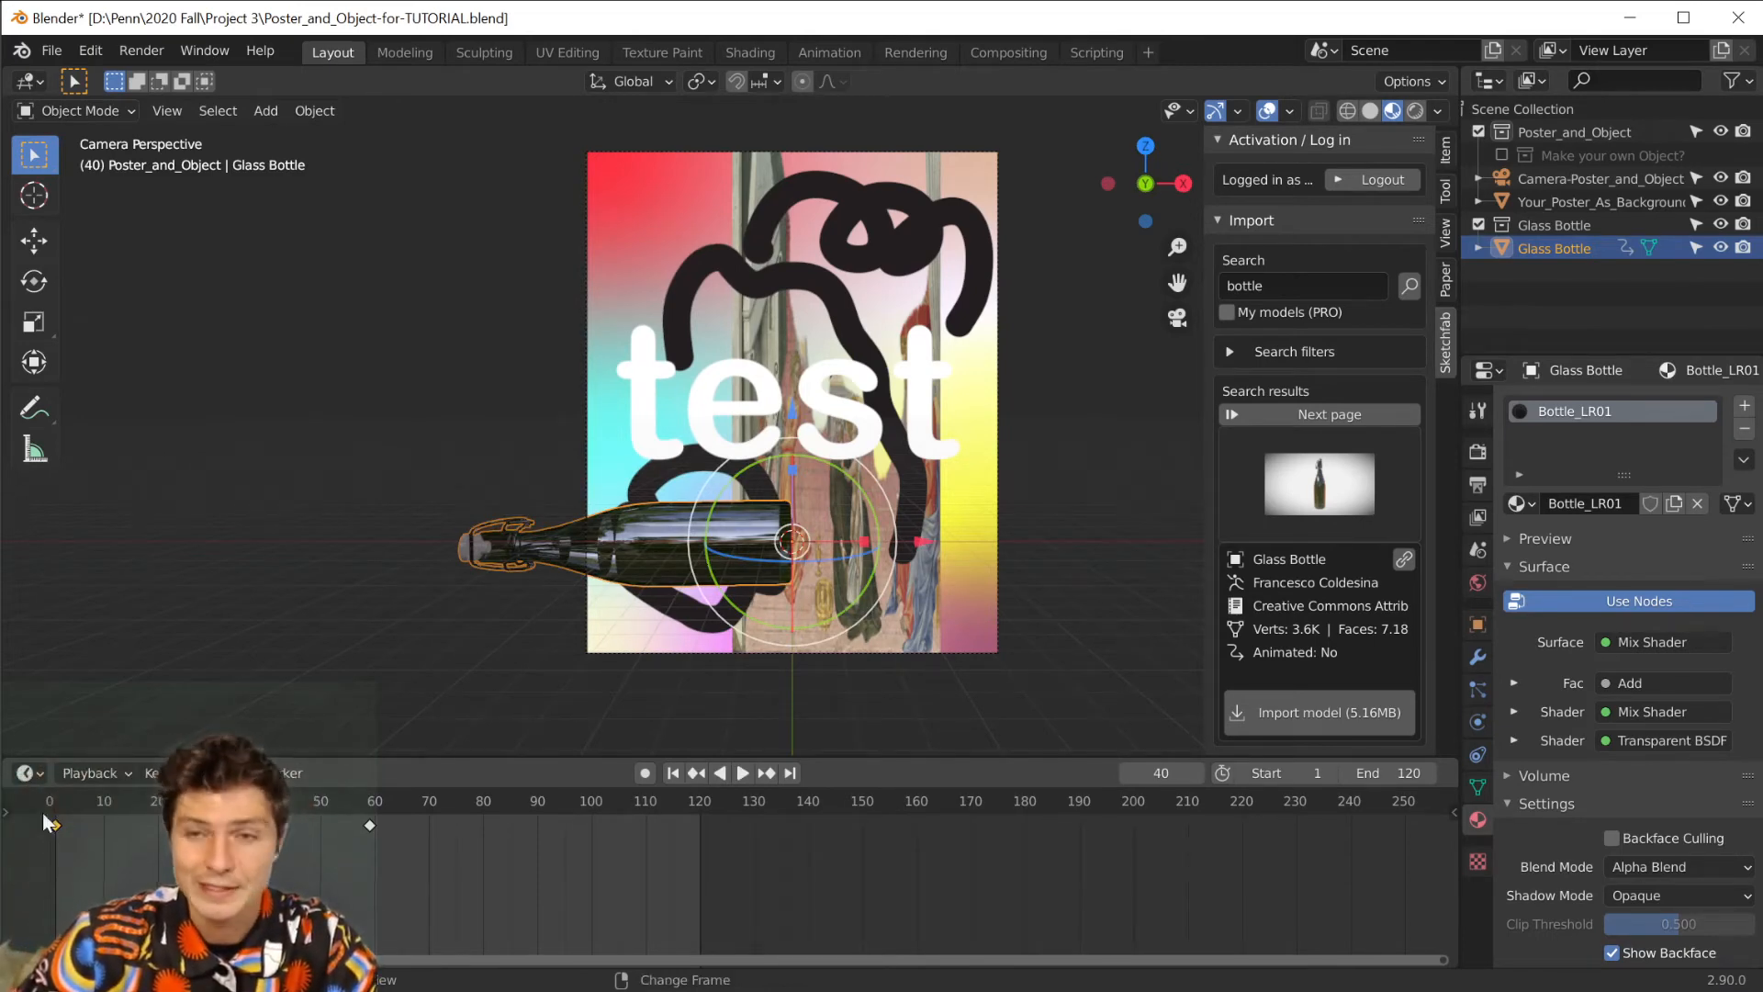
key("g")
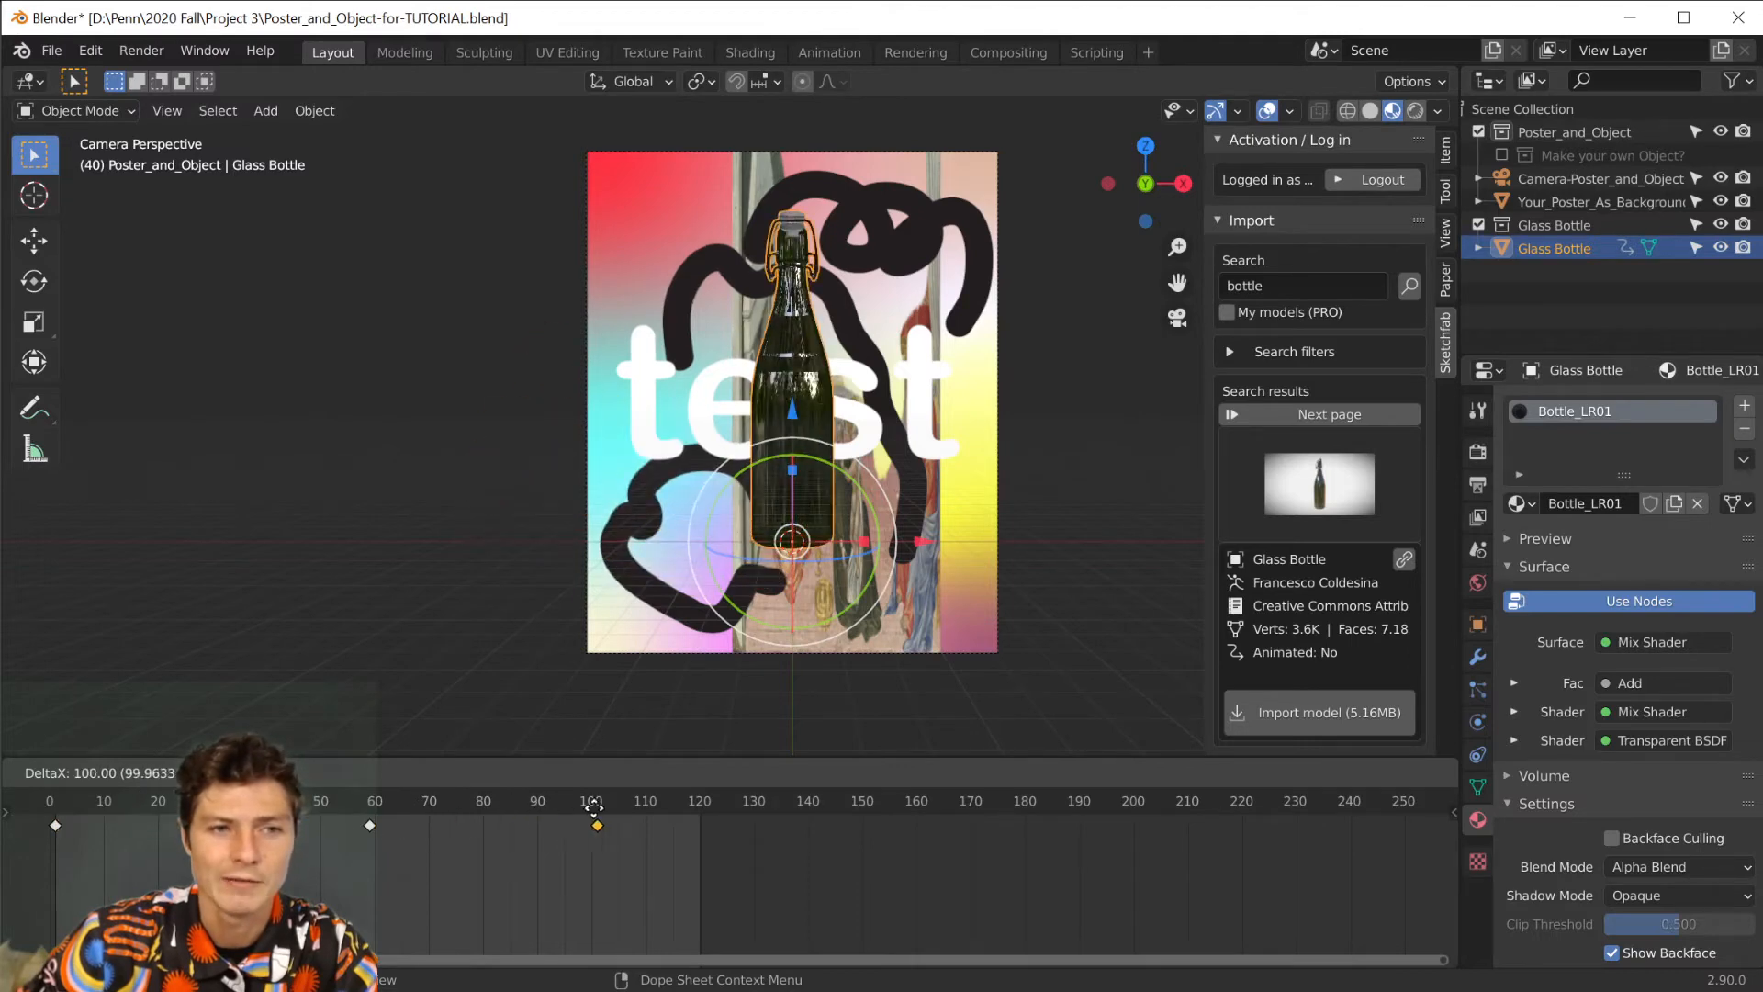
left_click(686, 796)
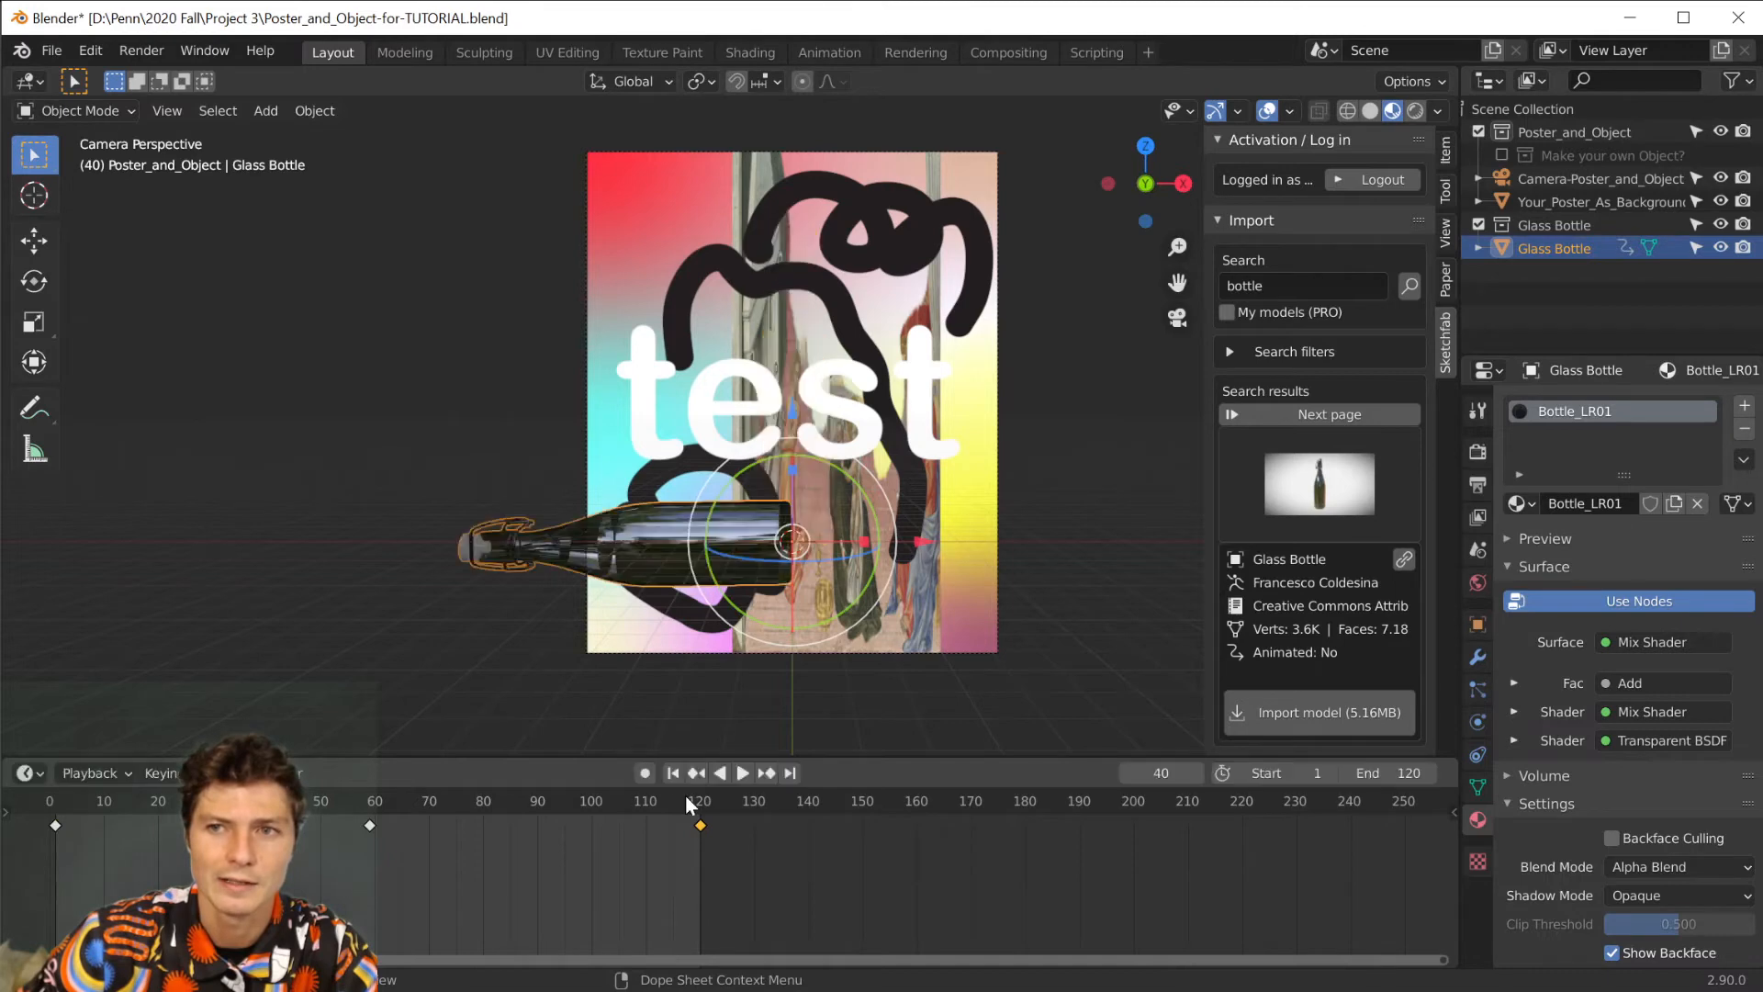
Play the animation from frame 1 to check the bottle's loop, stop it, and return to the first frame.
left_click(669, 773)
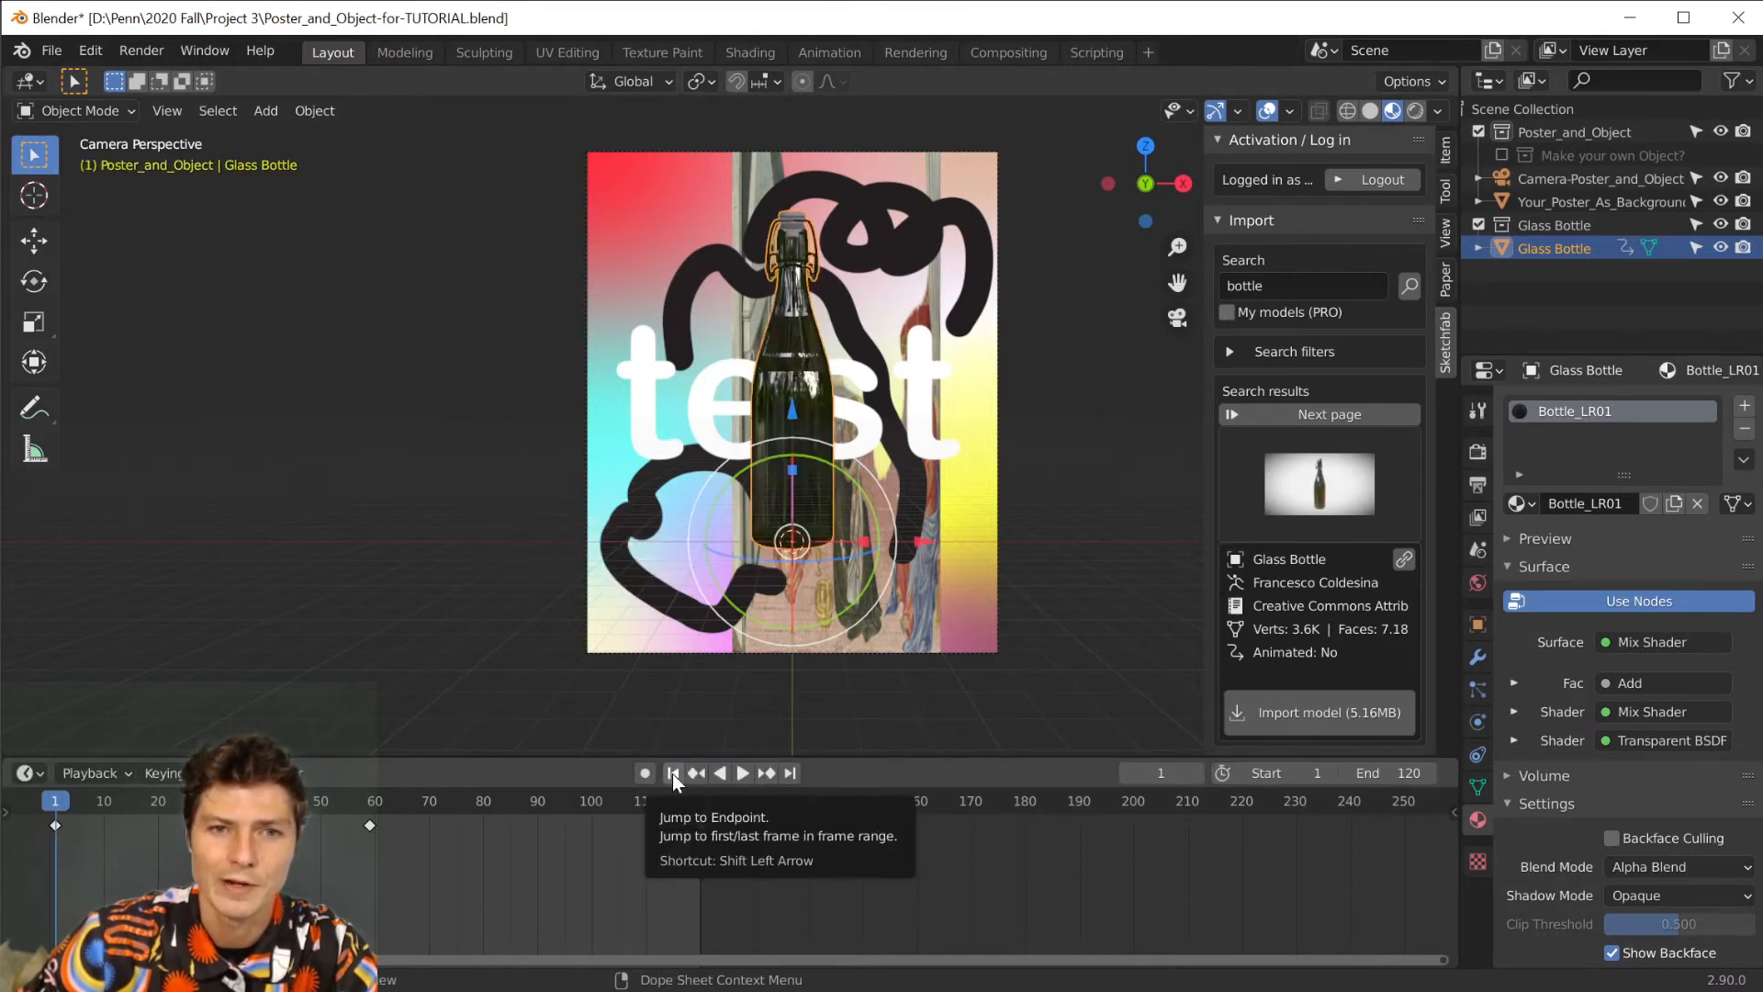
left_click(744, 773)
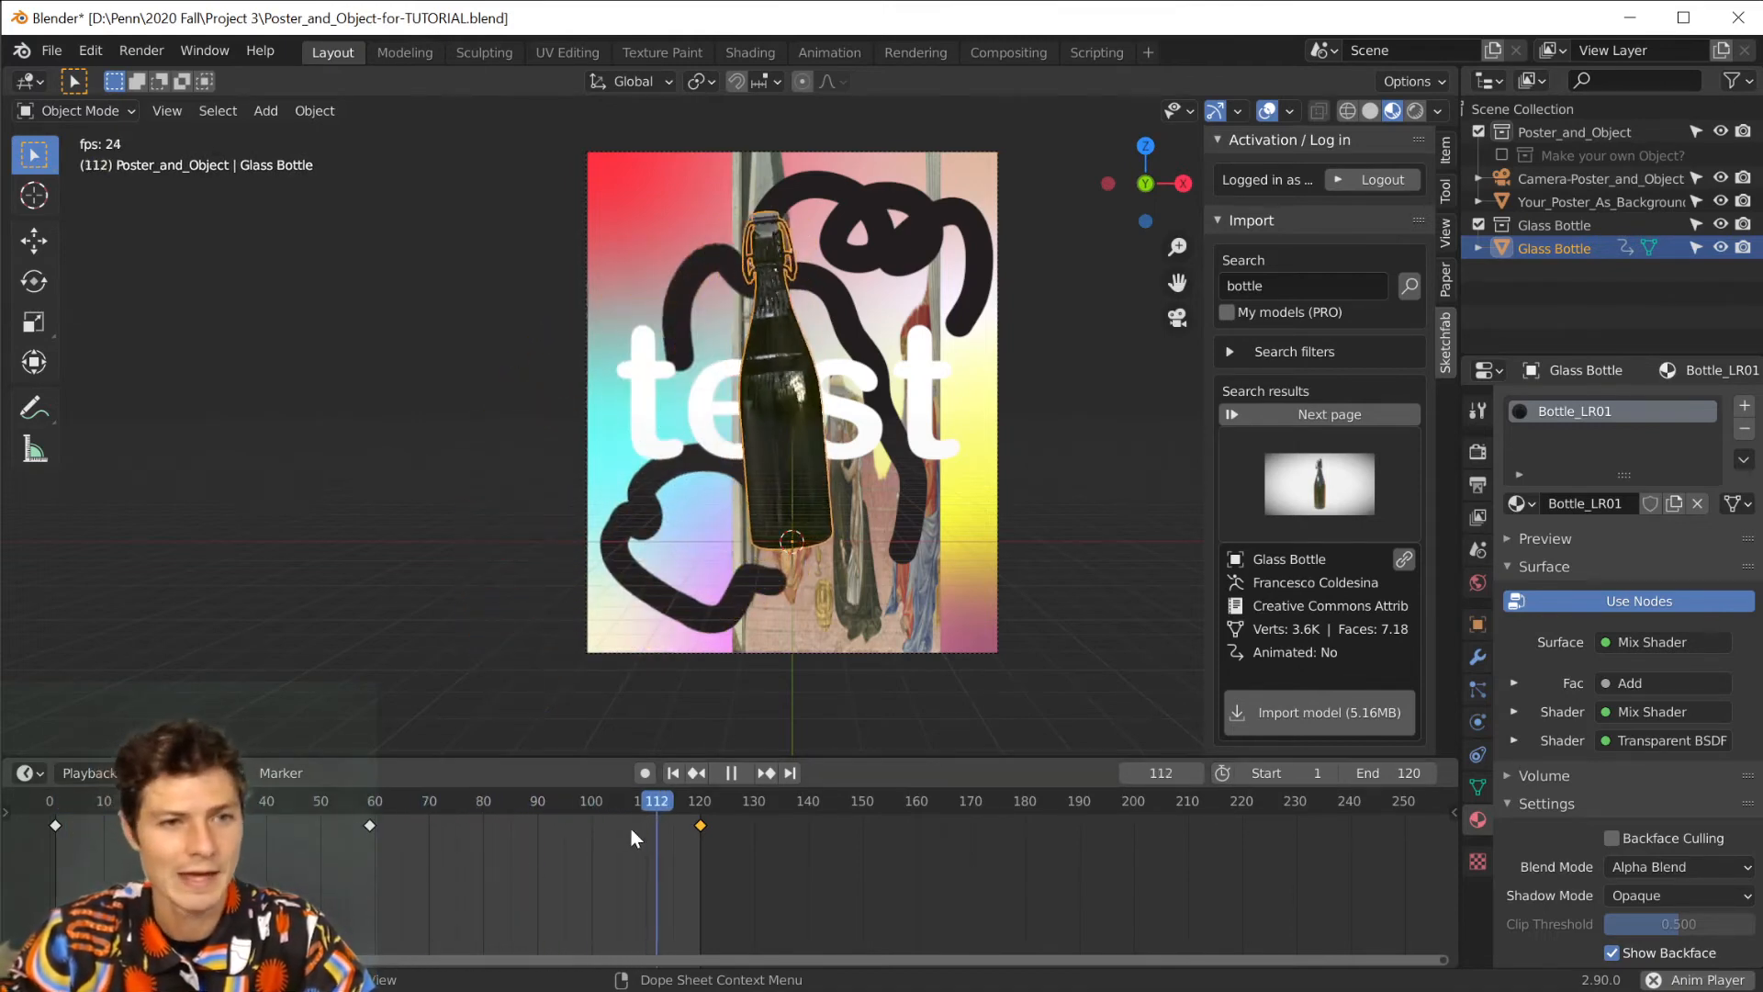
left_click(731, 772)
left_click(673, 773)
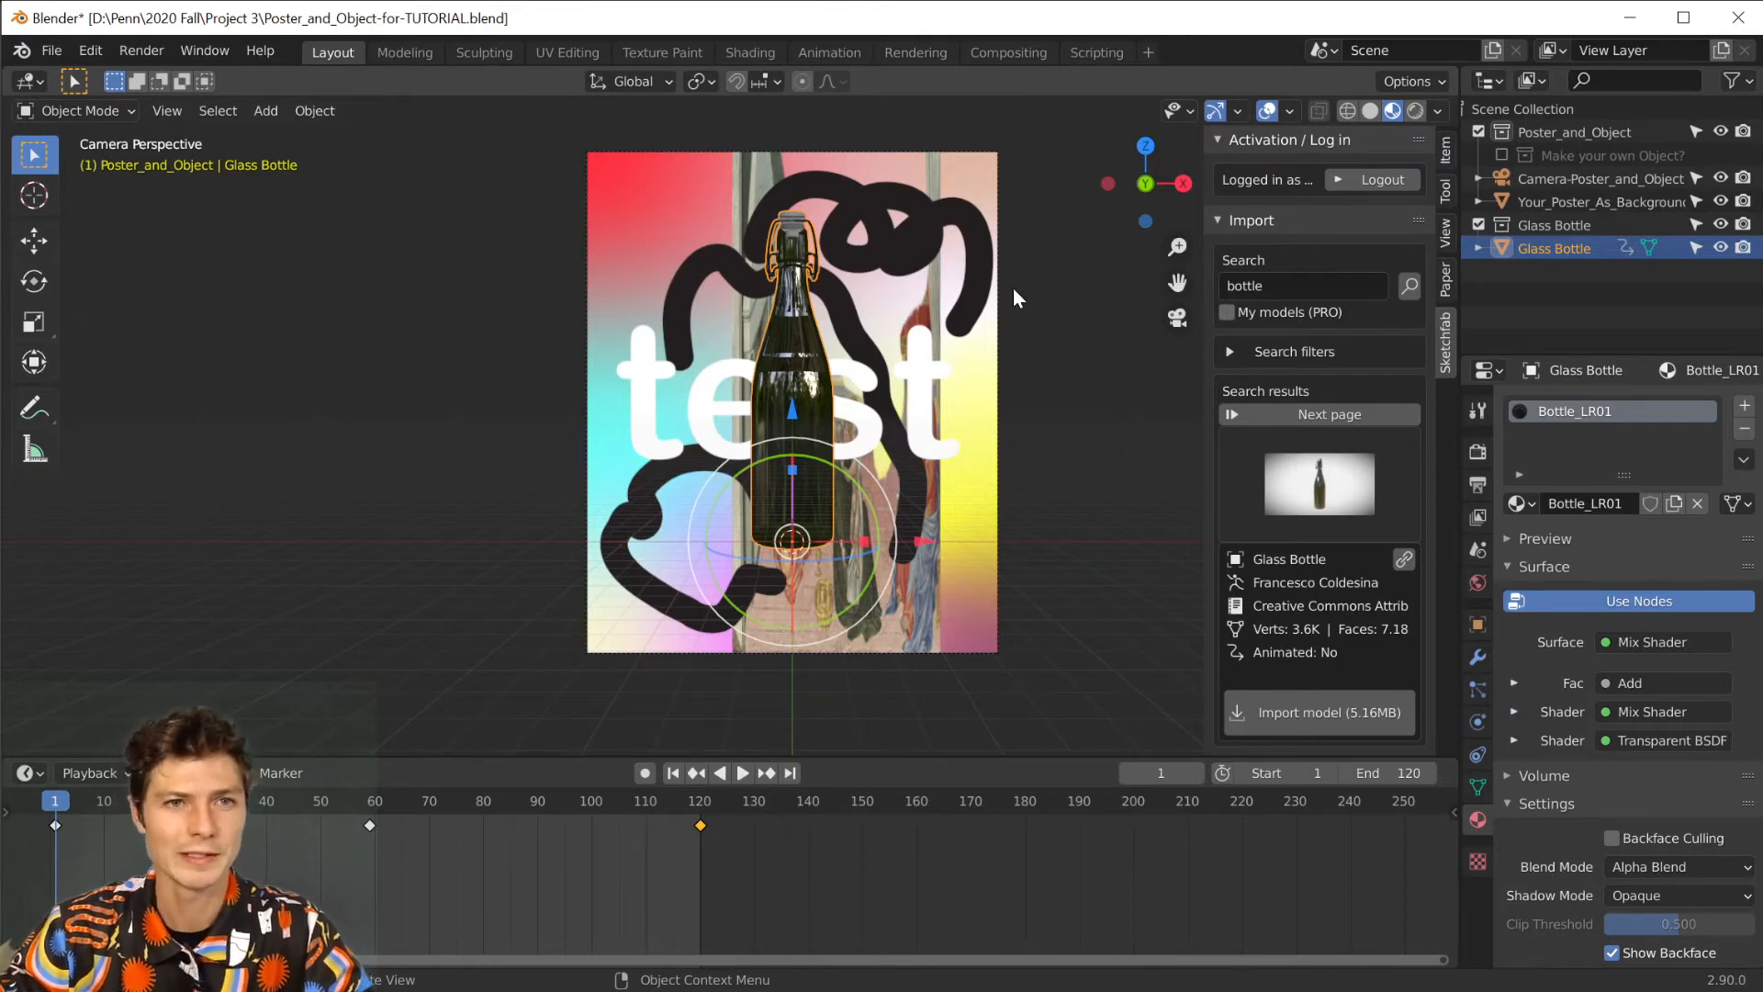
Exclude the Glass Bottle collection from the scene and save the project as Poster_and_Object-for-TUTORIAL2.blend.
left_click(1477, 224)
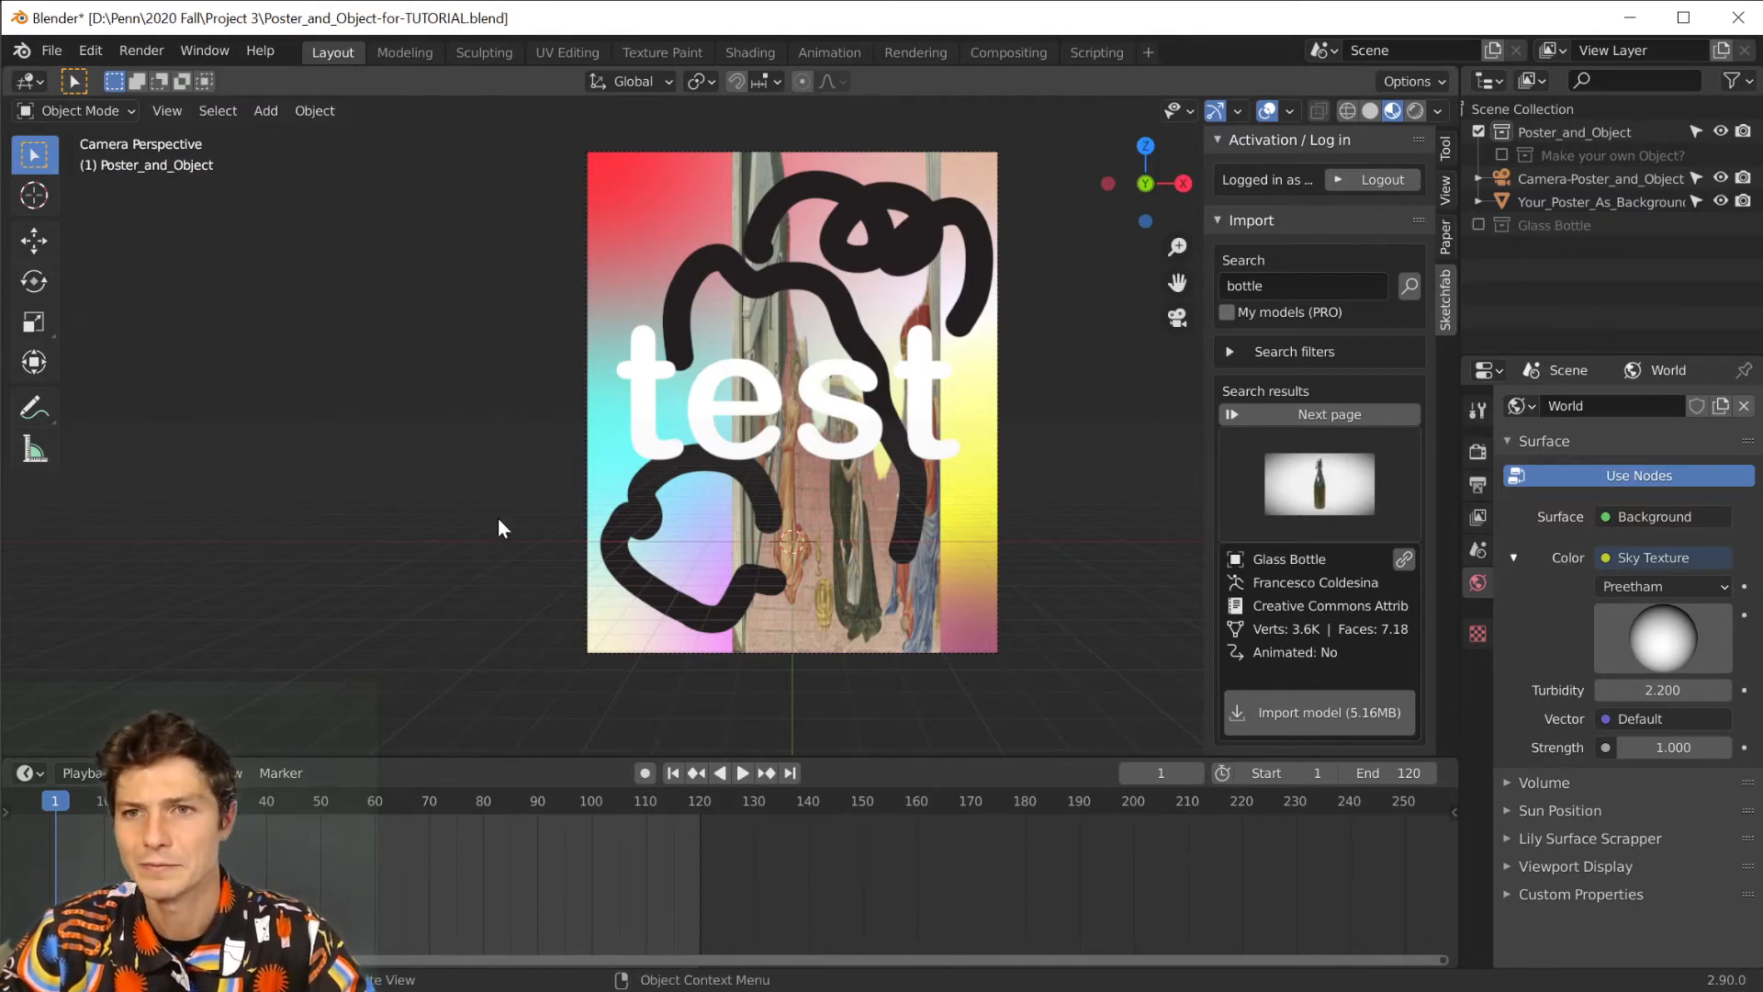
key("ctrl+shift+s")
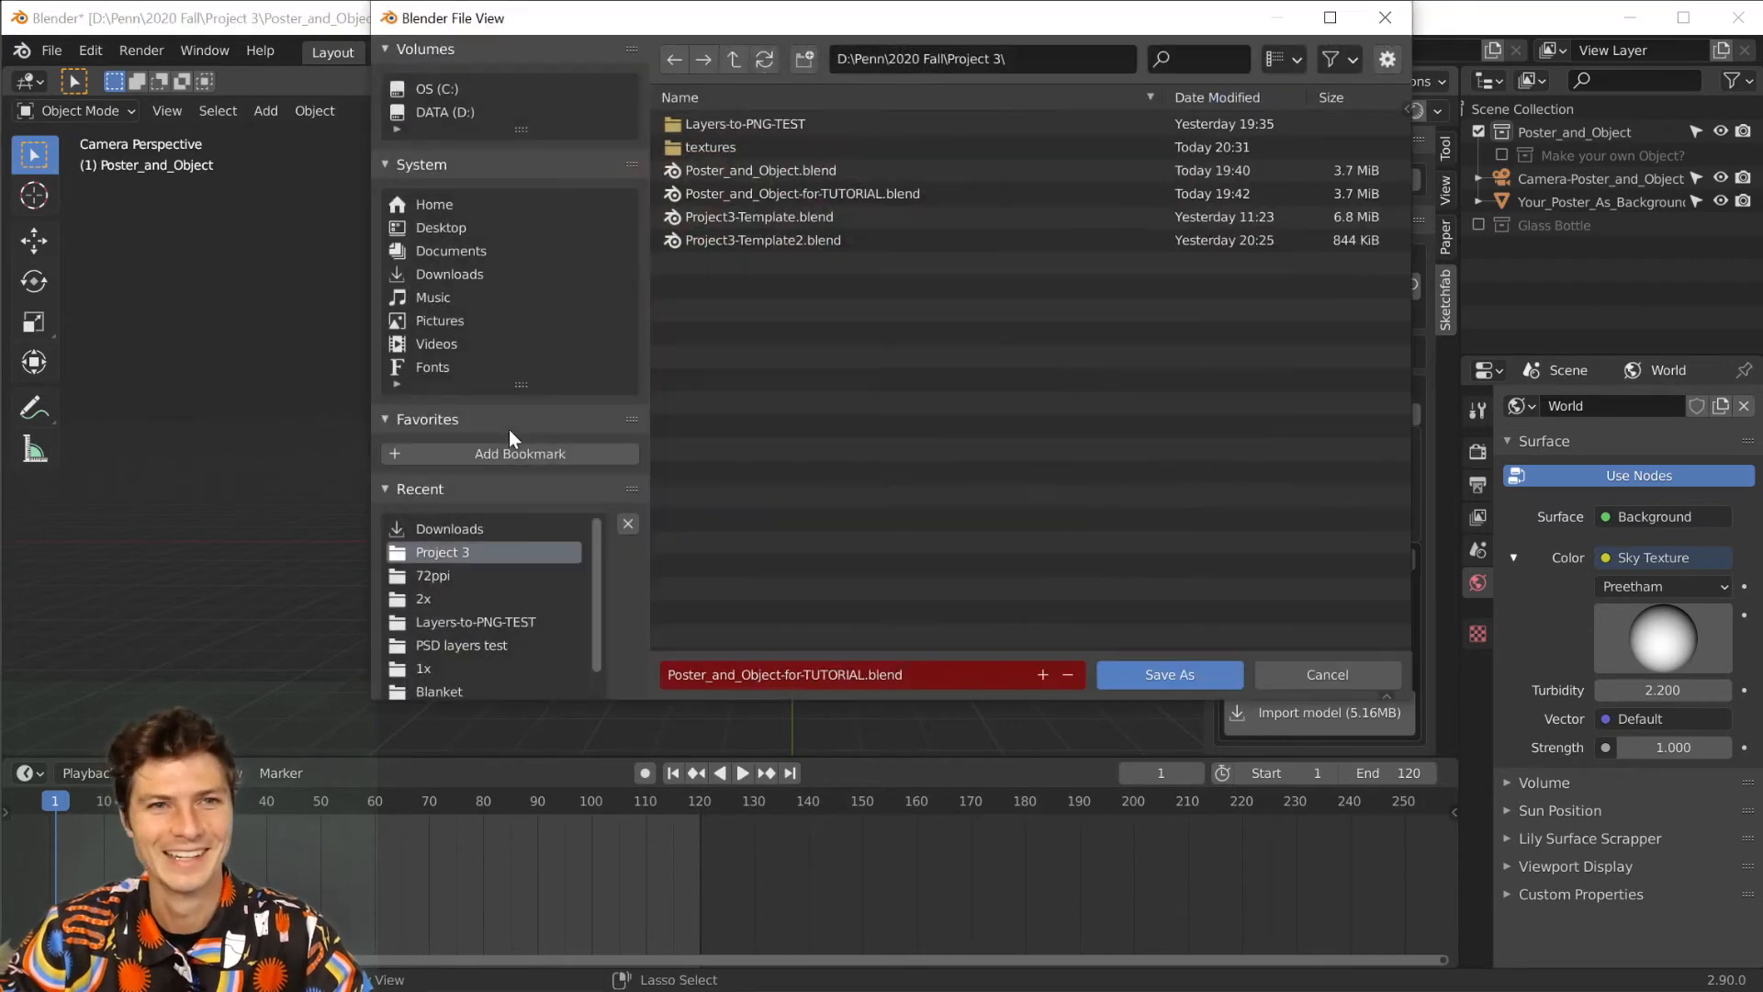
left_click(858, 675)
key("Right")
type("2")
key("Return")
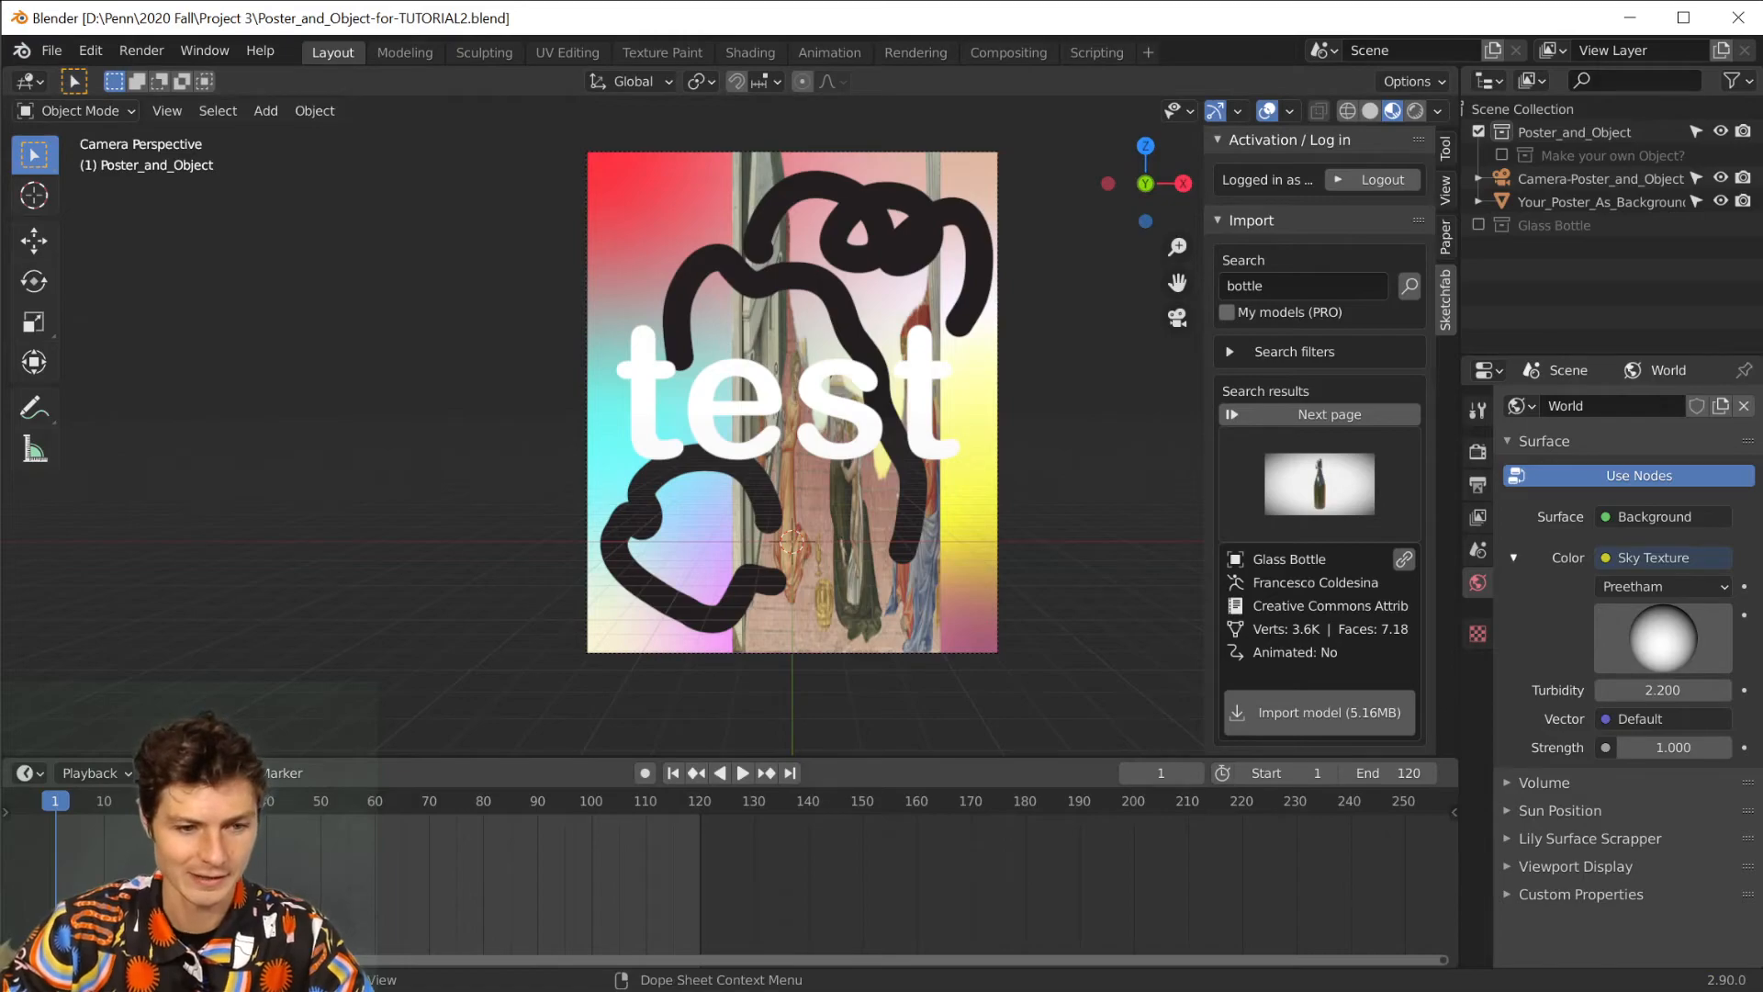
Switch to the browser to view the MyMiniFactory Bust of Medusa page, and return to Blender.
key("alt+Tab")
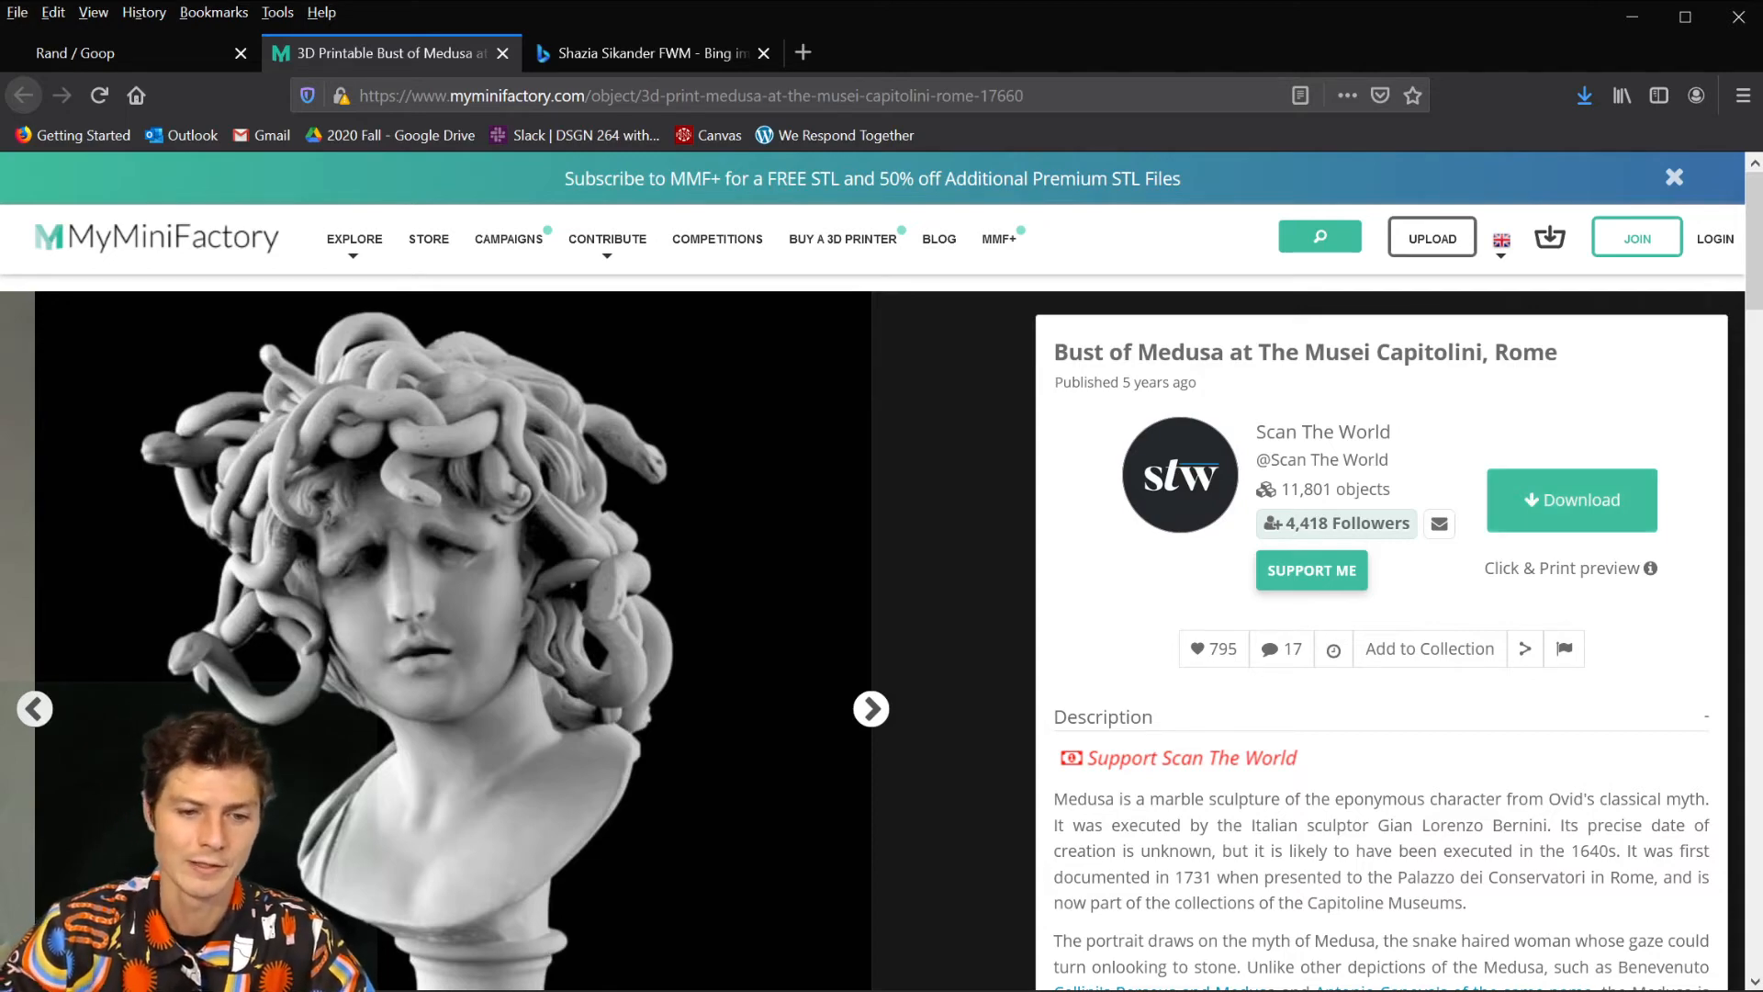
key("alt+Tab")
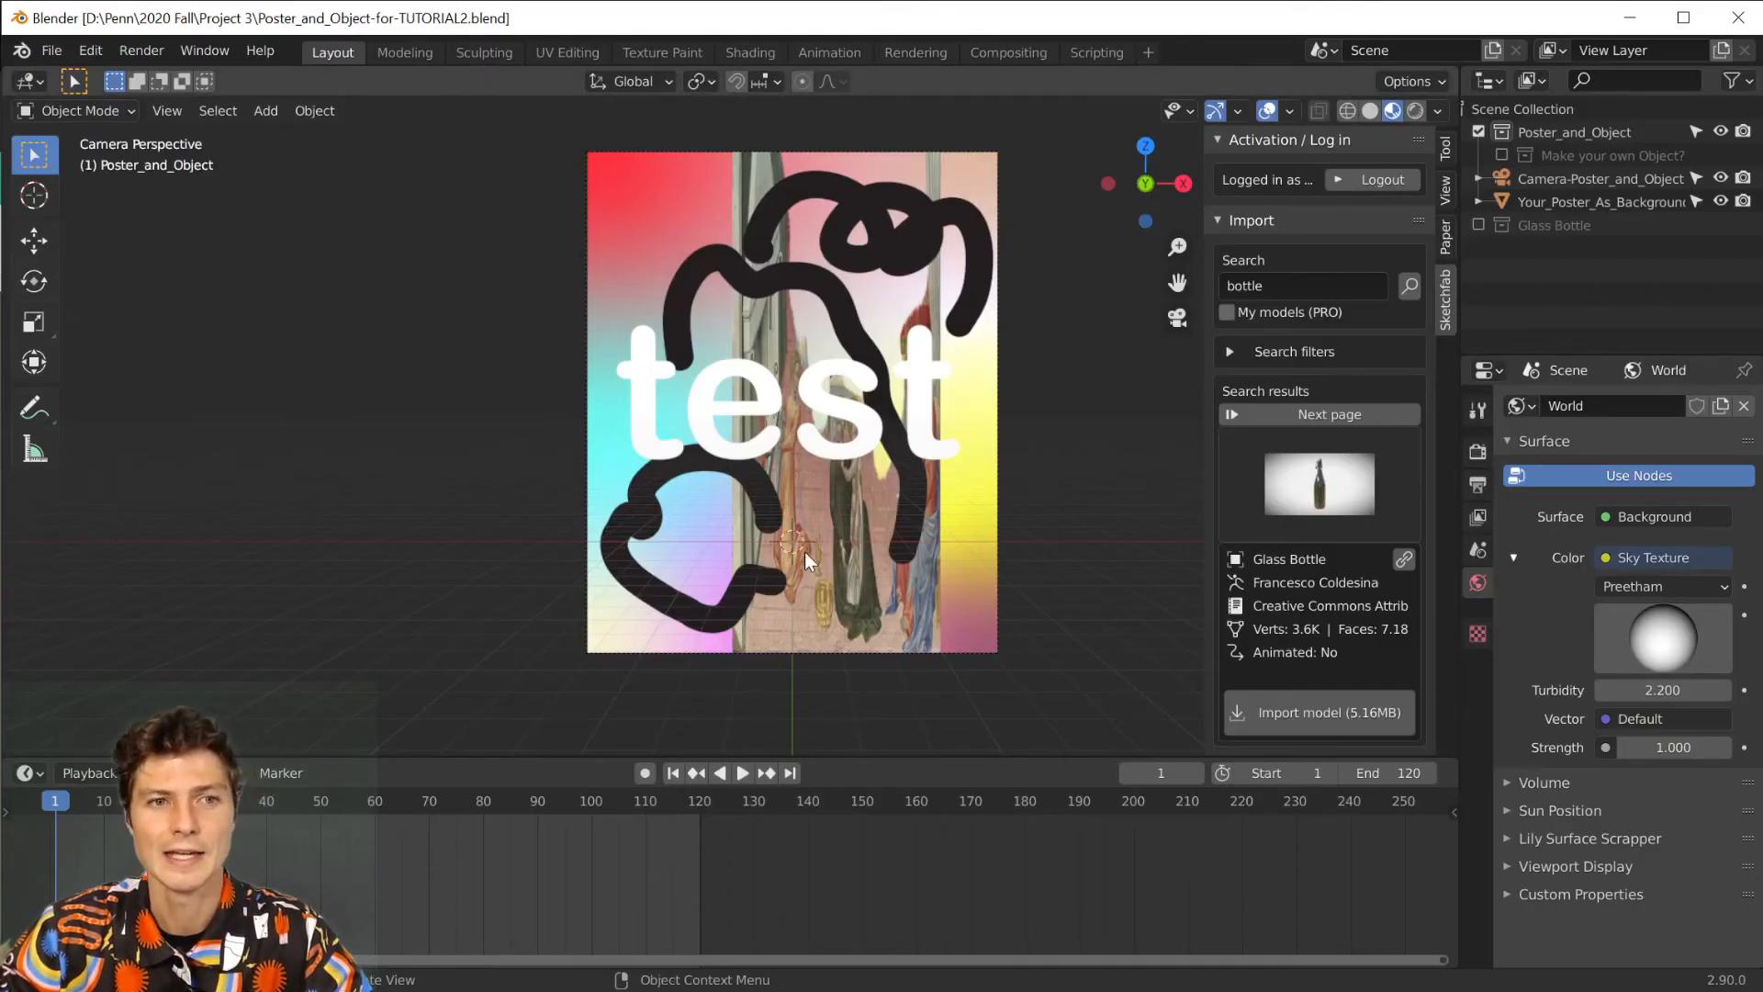
Inspect the poster plane and camera from an angled viewpoint, and return to the camera view.
middle_click_drag(746, 529, 793, 529)
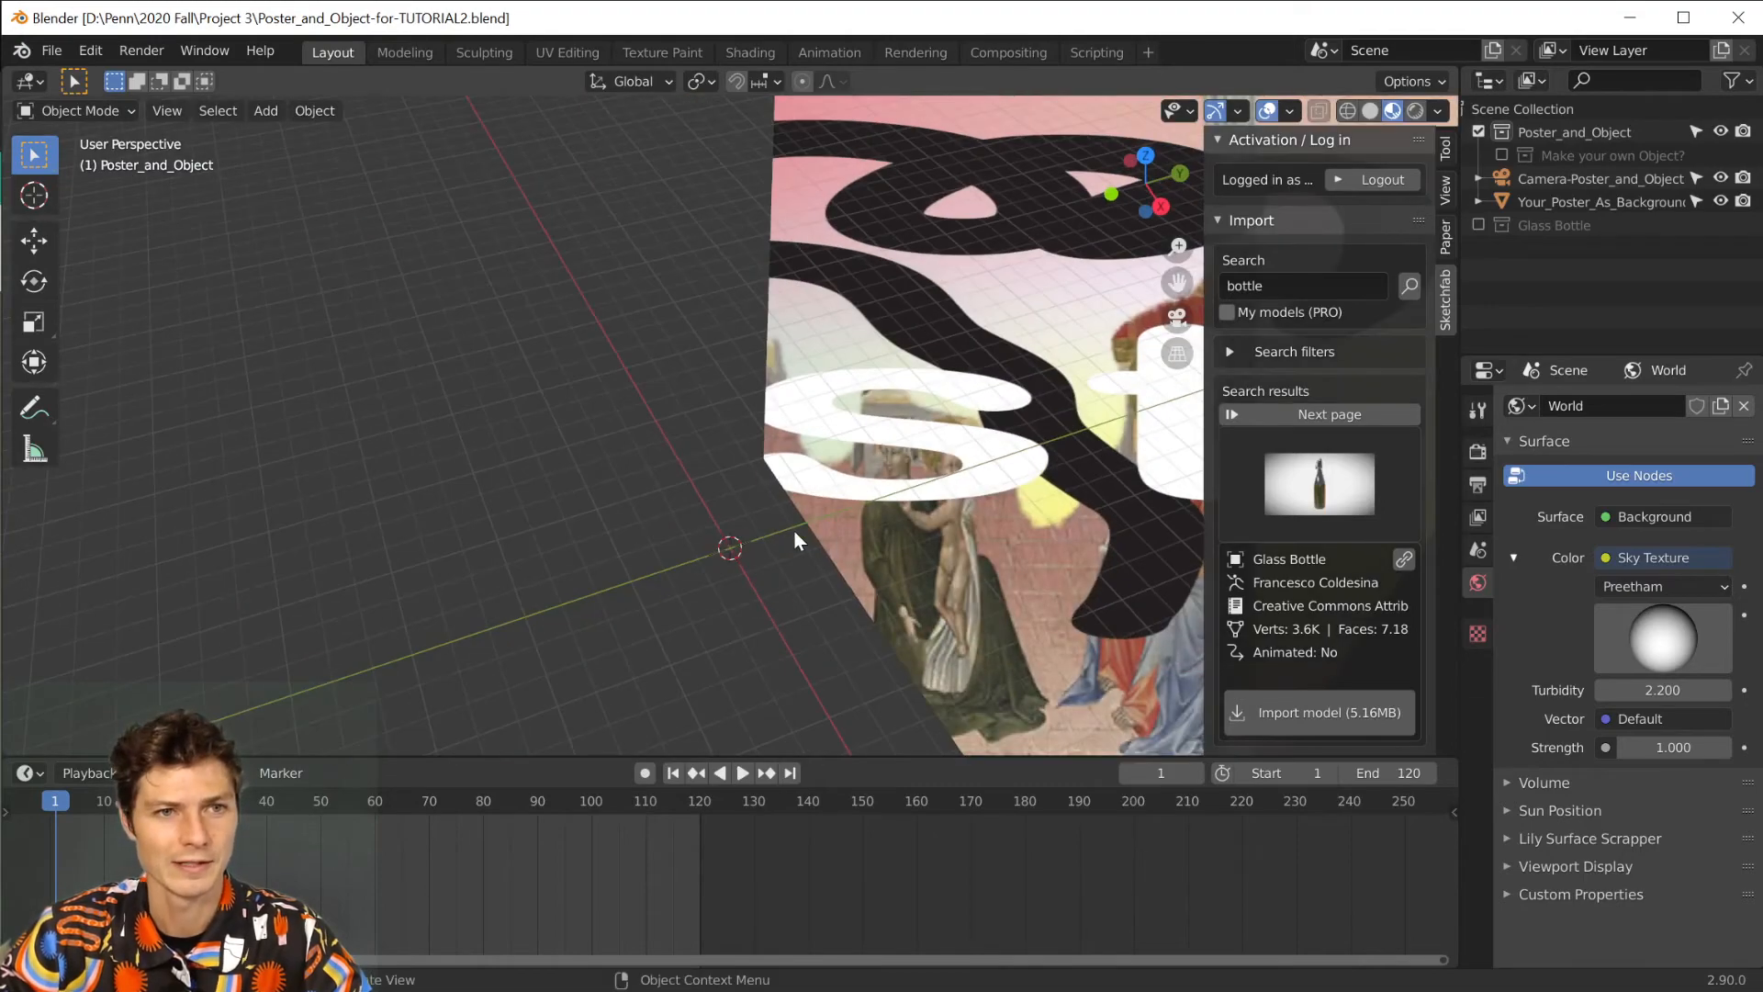
middle_click_drag(1033, 377, 918, 370)
scroll(865, 390, "down", 5)
scroll(922, 377, "up", 3)
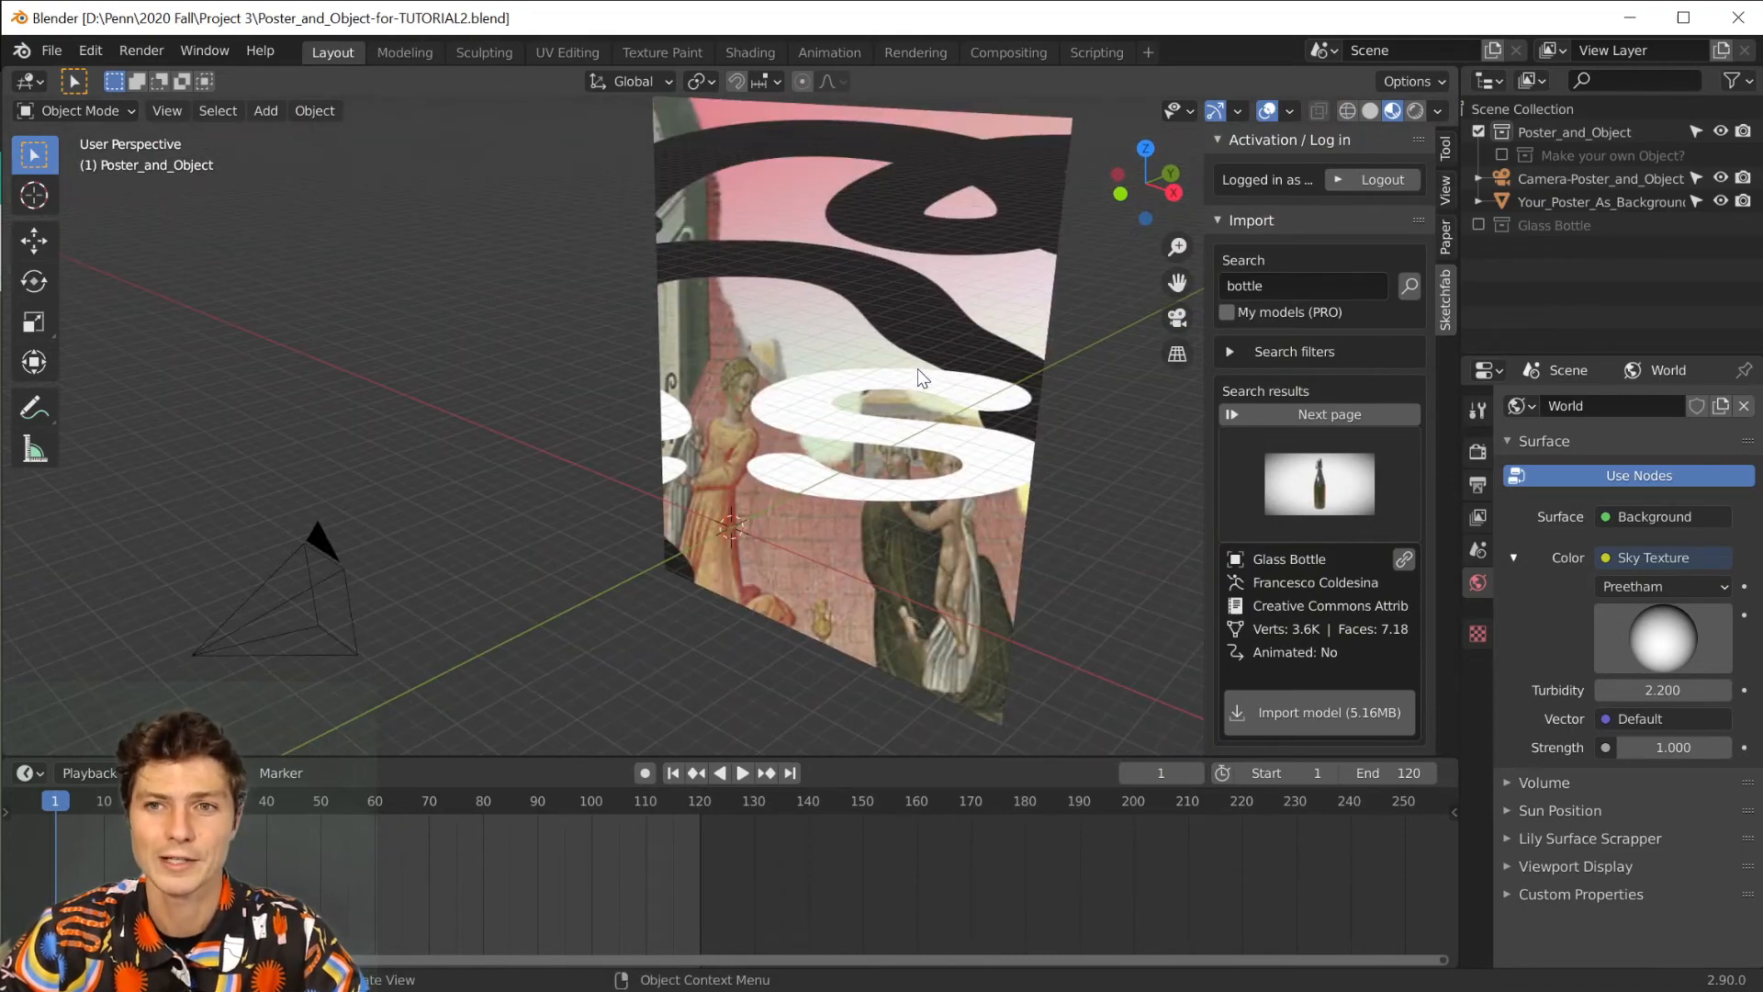
left_click(156, 112)
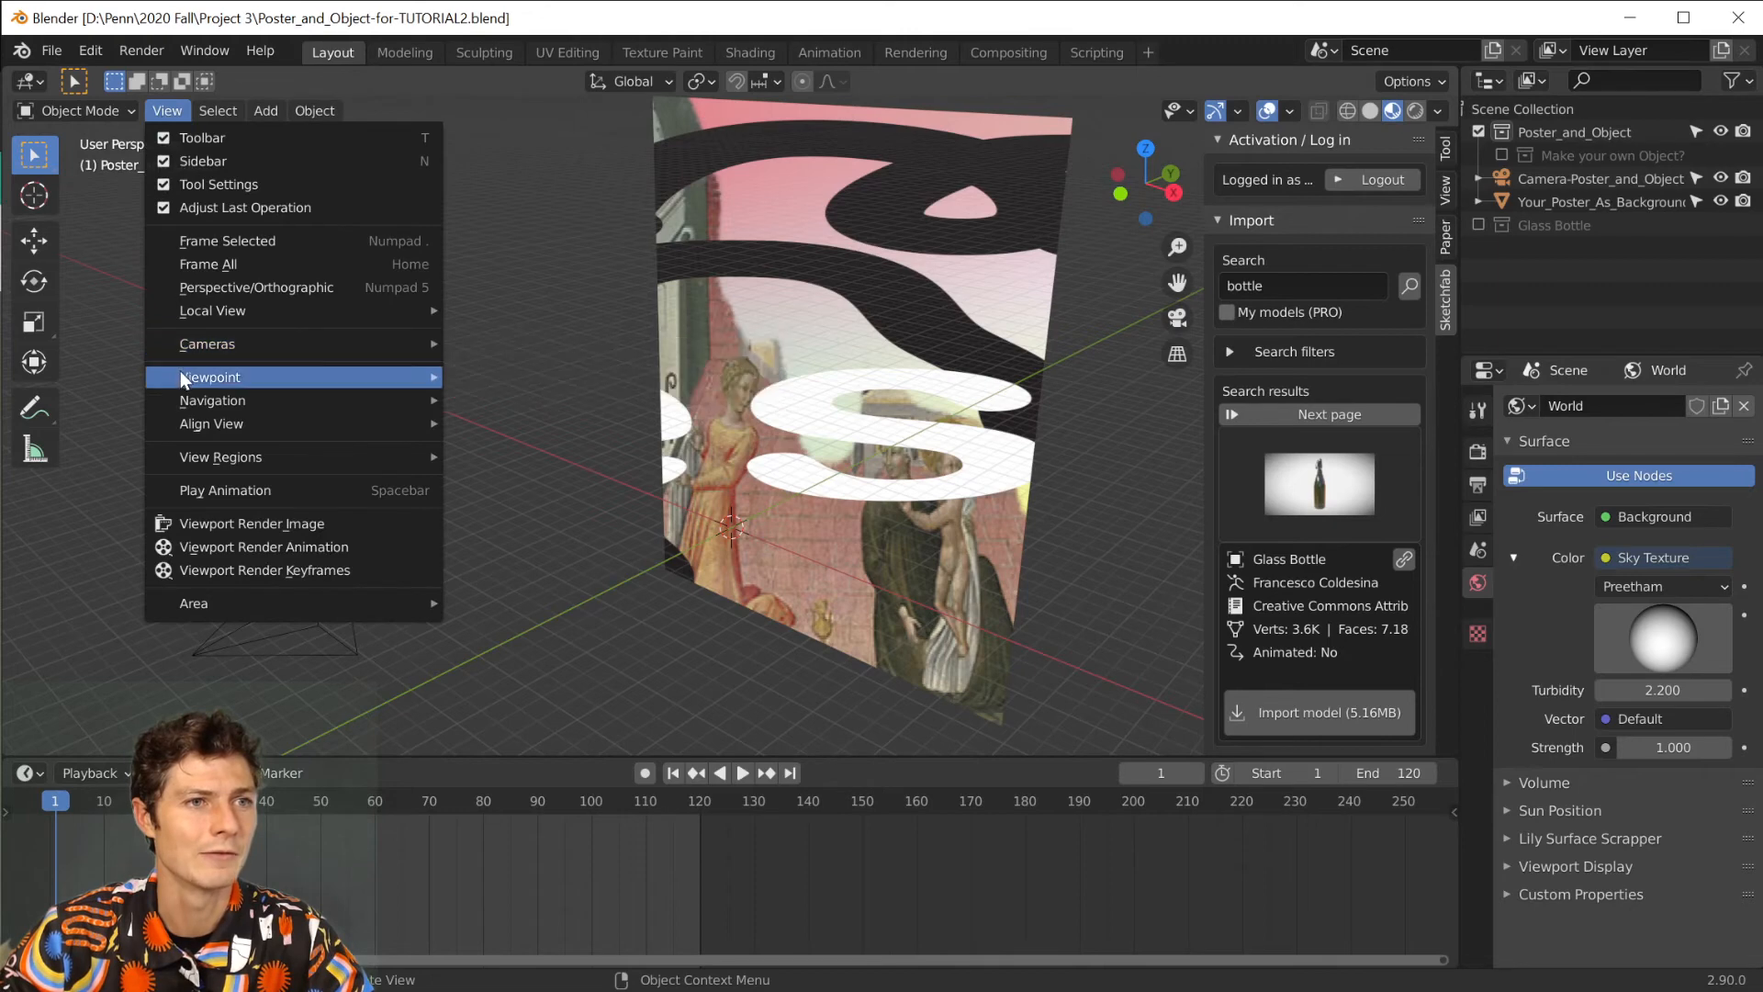
mouse_move(180, 377)
left_click(505, 371)
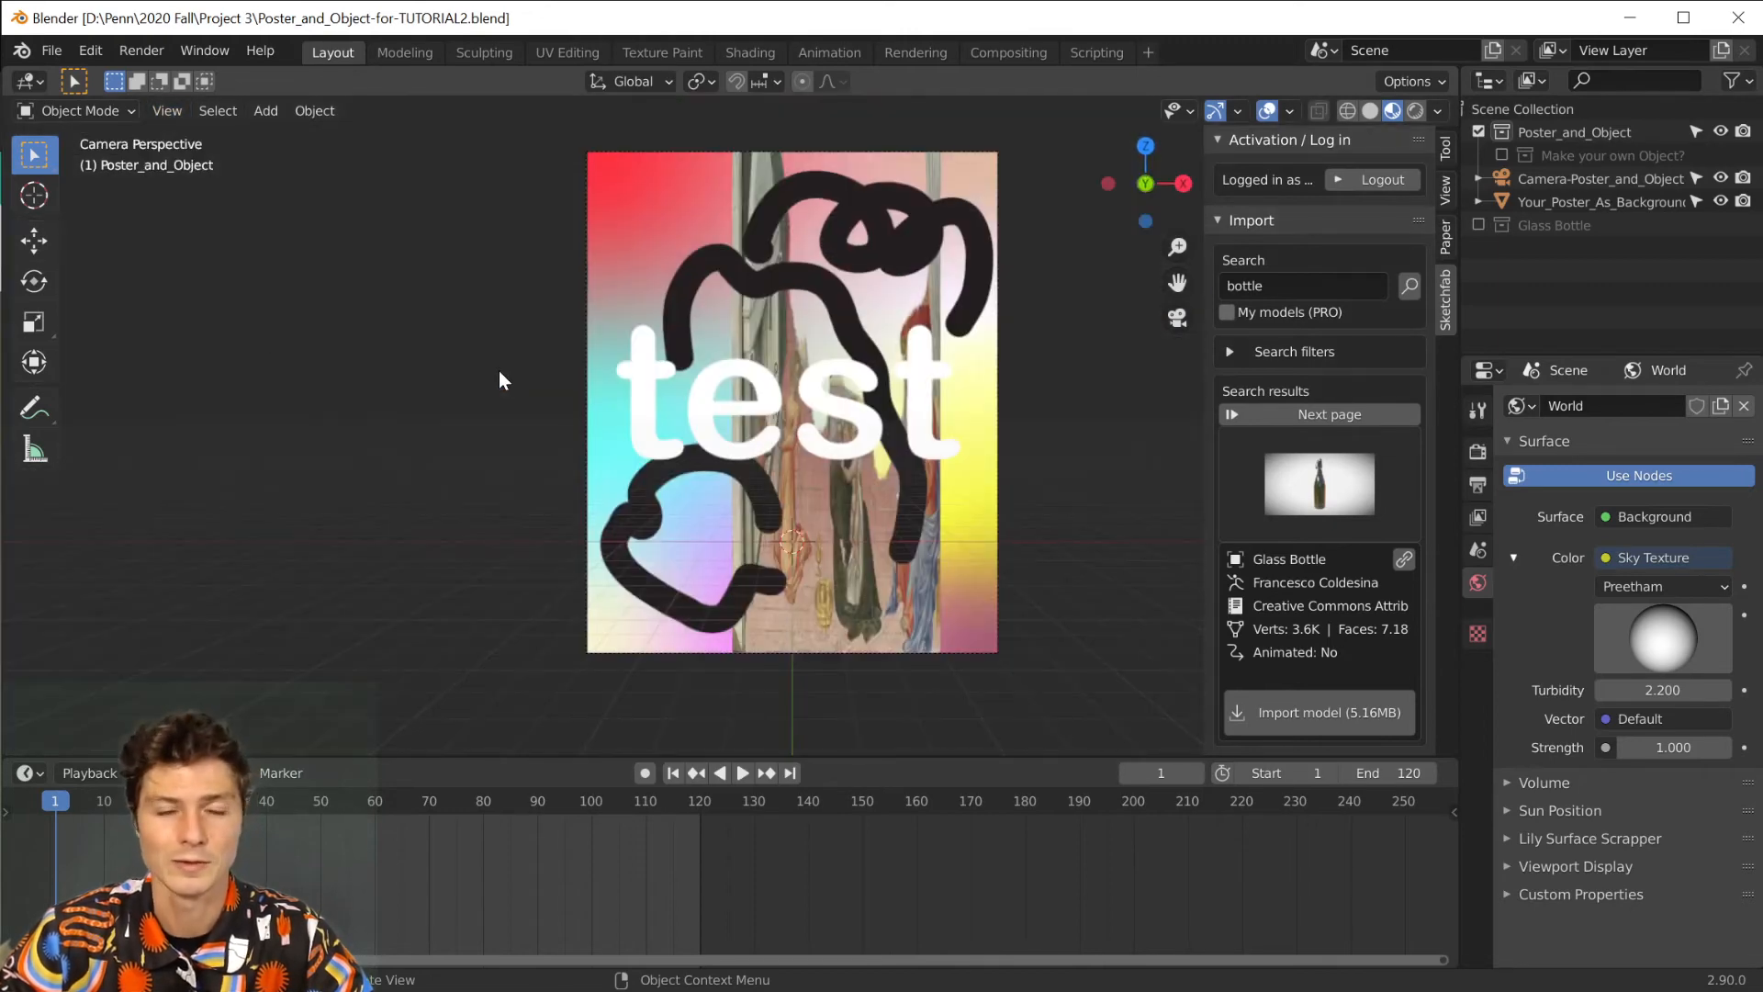
Import the STL model bust-of-medusa-at-the-musei-capitolini-rome-1.stl from the Downloads folder.
left_click(59, 49)
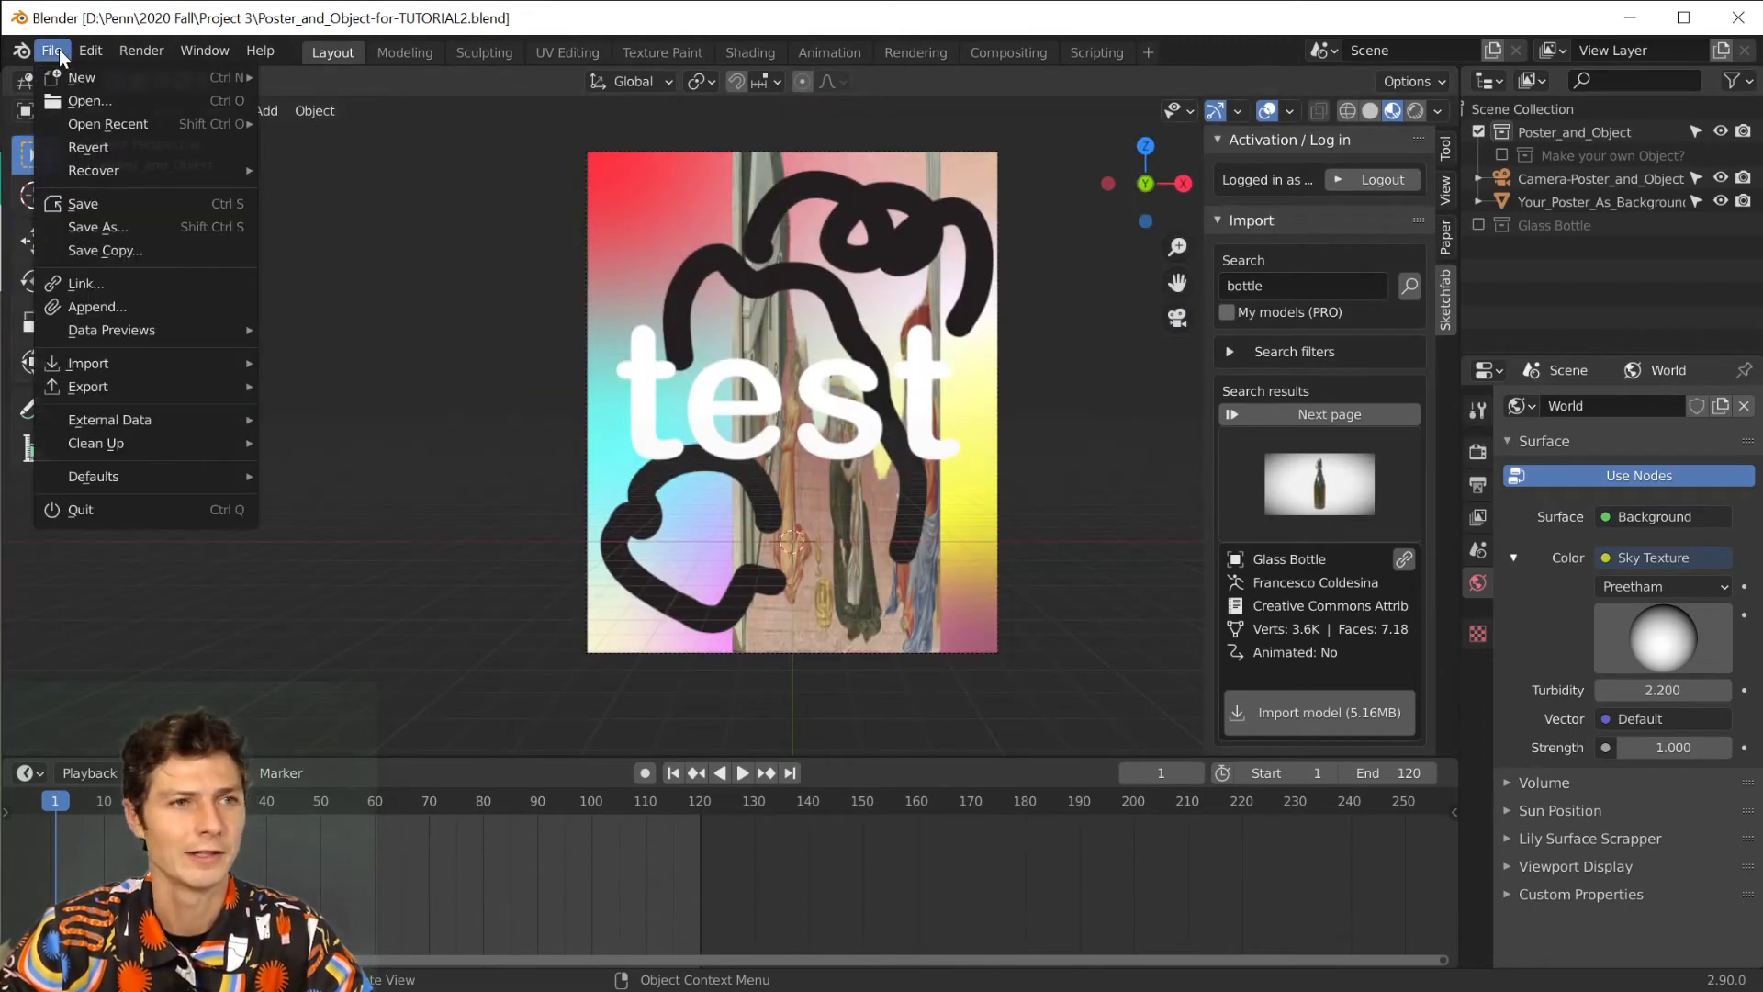
mouse_move(140, 366)
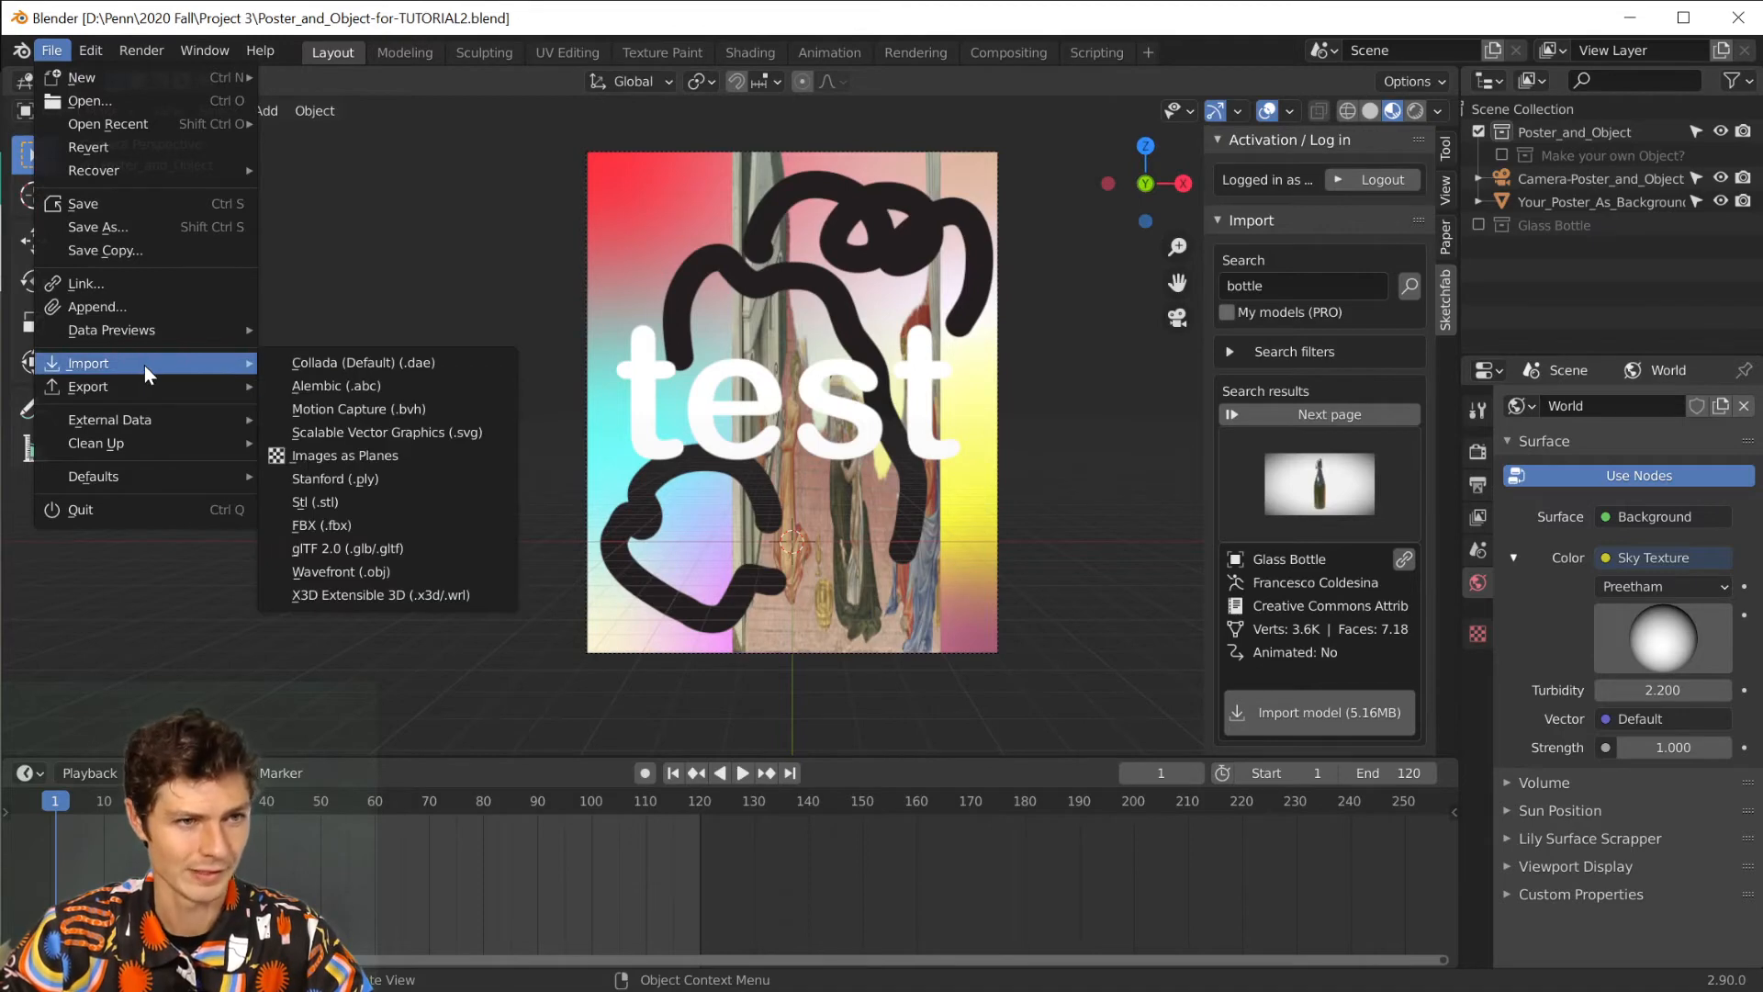
left_click(421, 503)
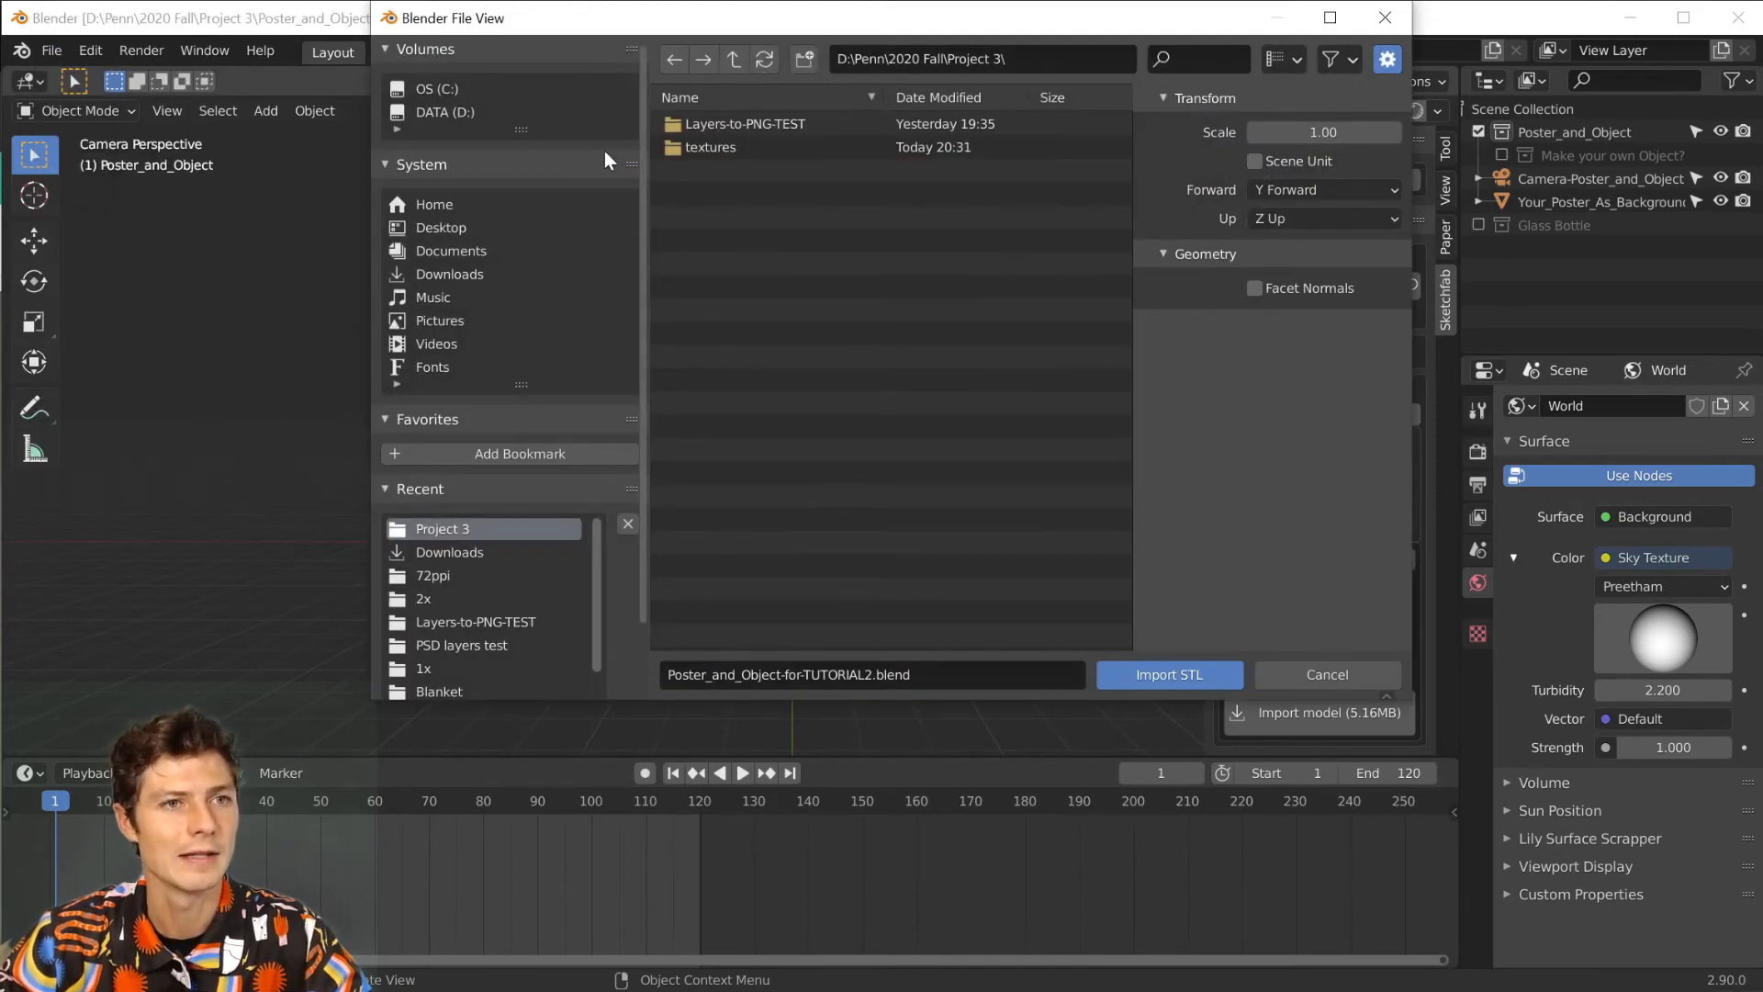
left_click(458, 274)
left_click(802, 170)
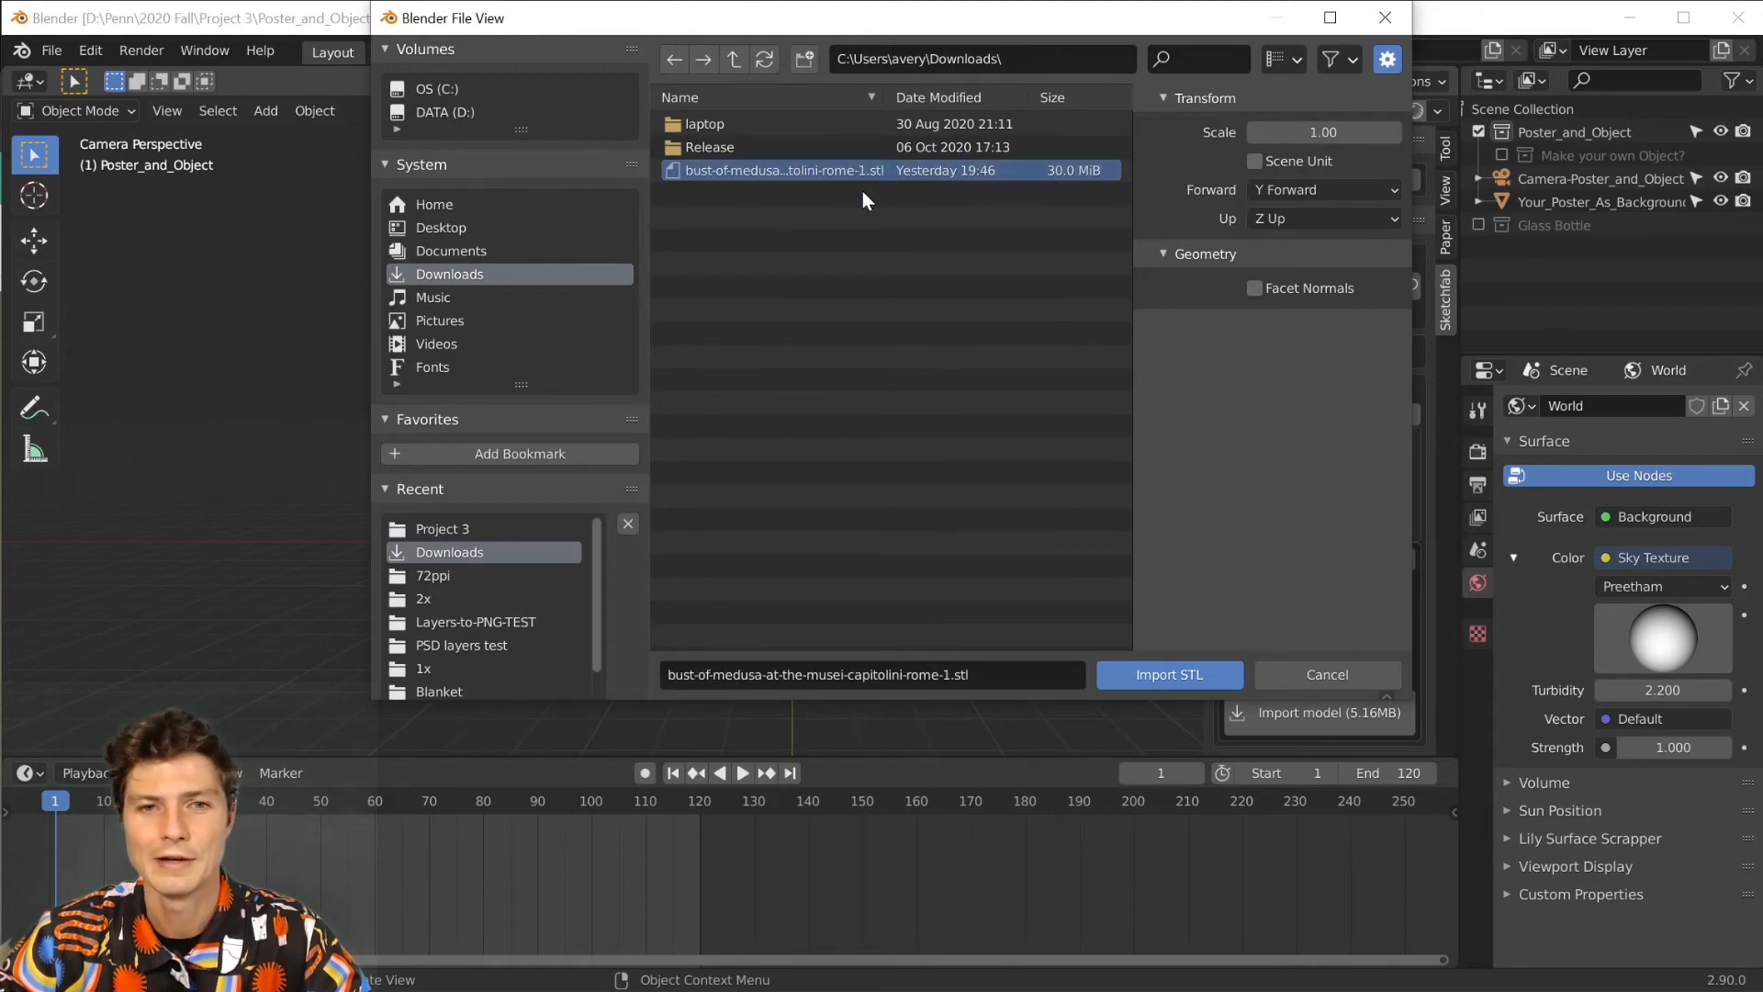
left_click(1155, 678)
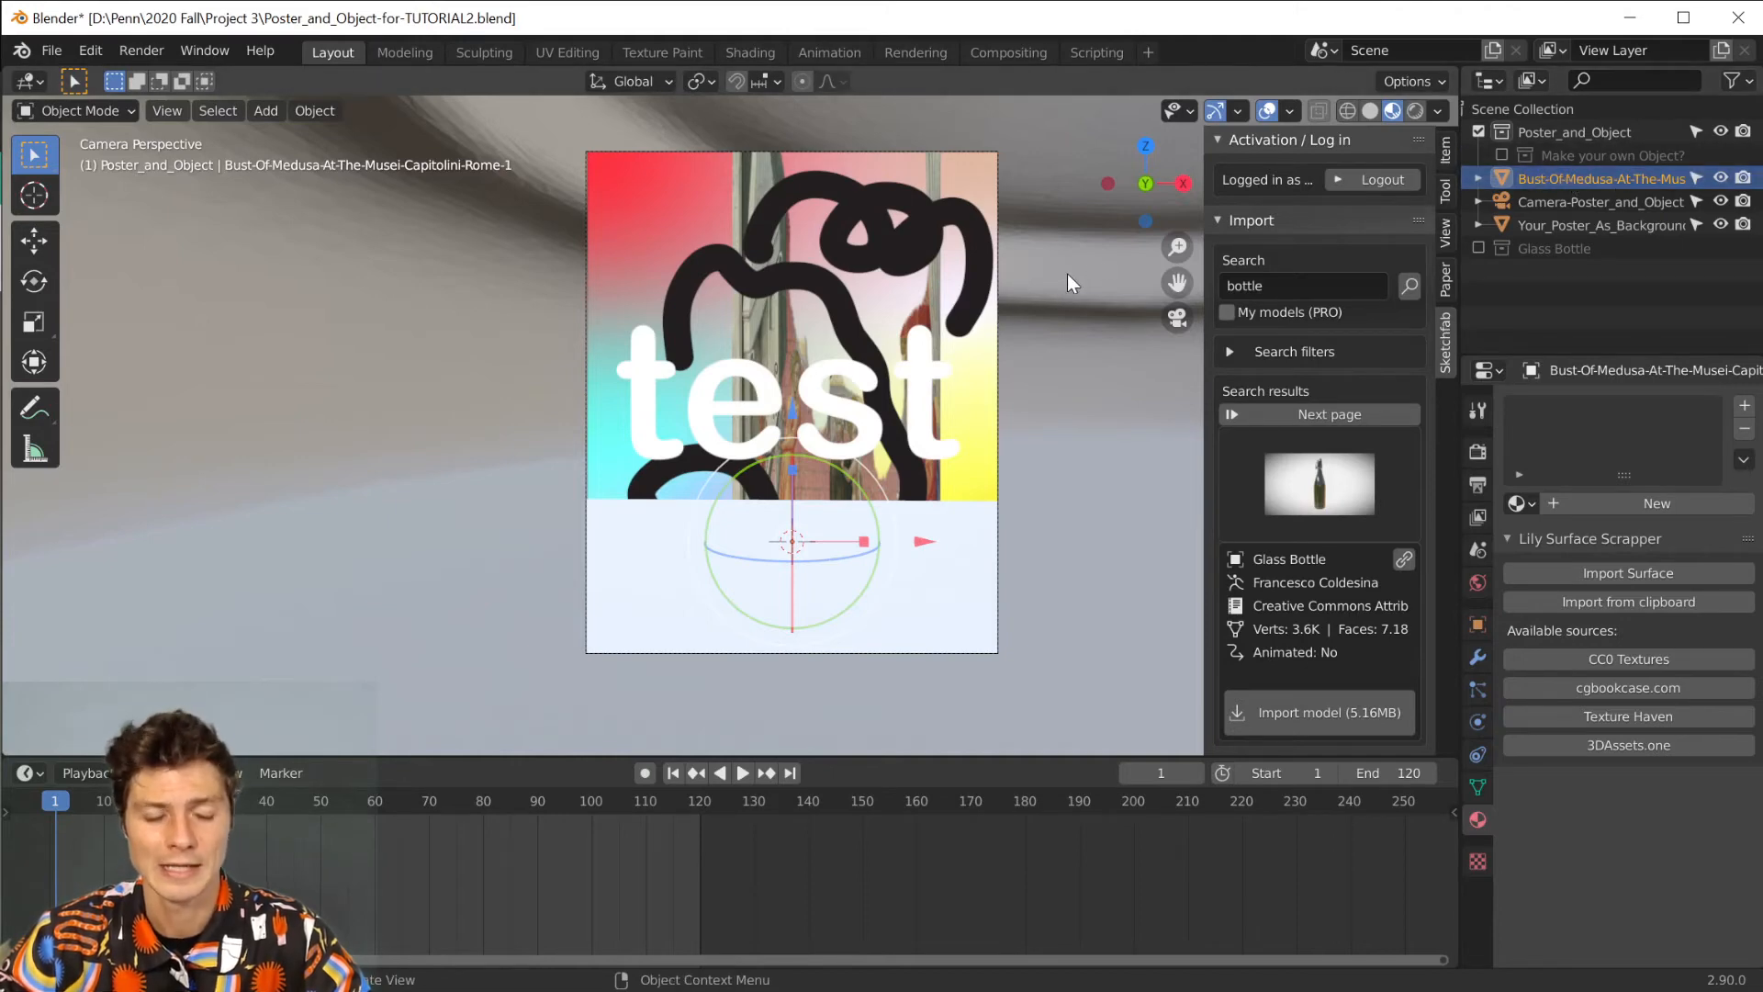
Scale the Medusa bust down, first to about 0.046 and then further until it fits within the poster.
key("s")
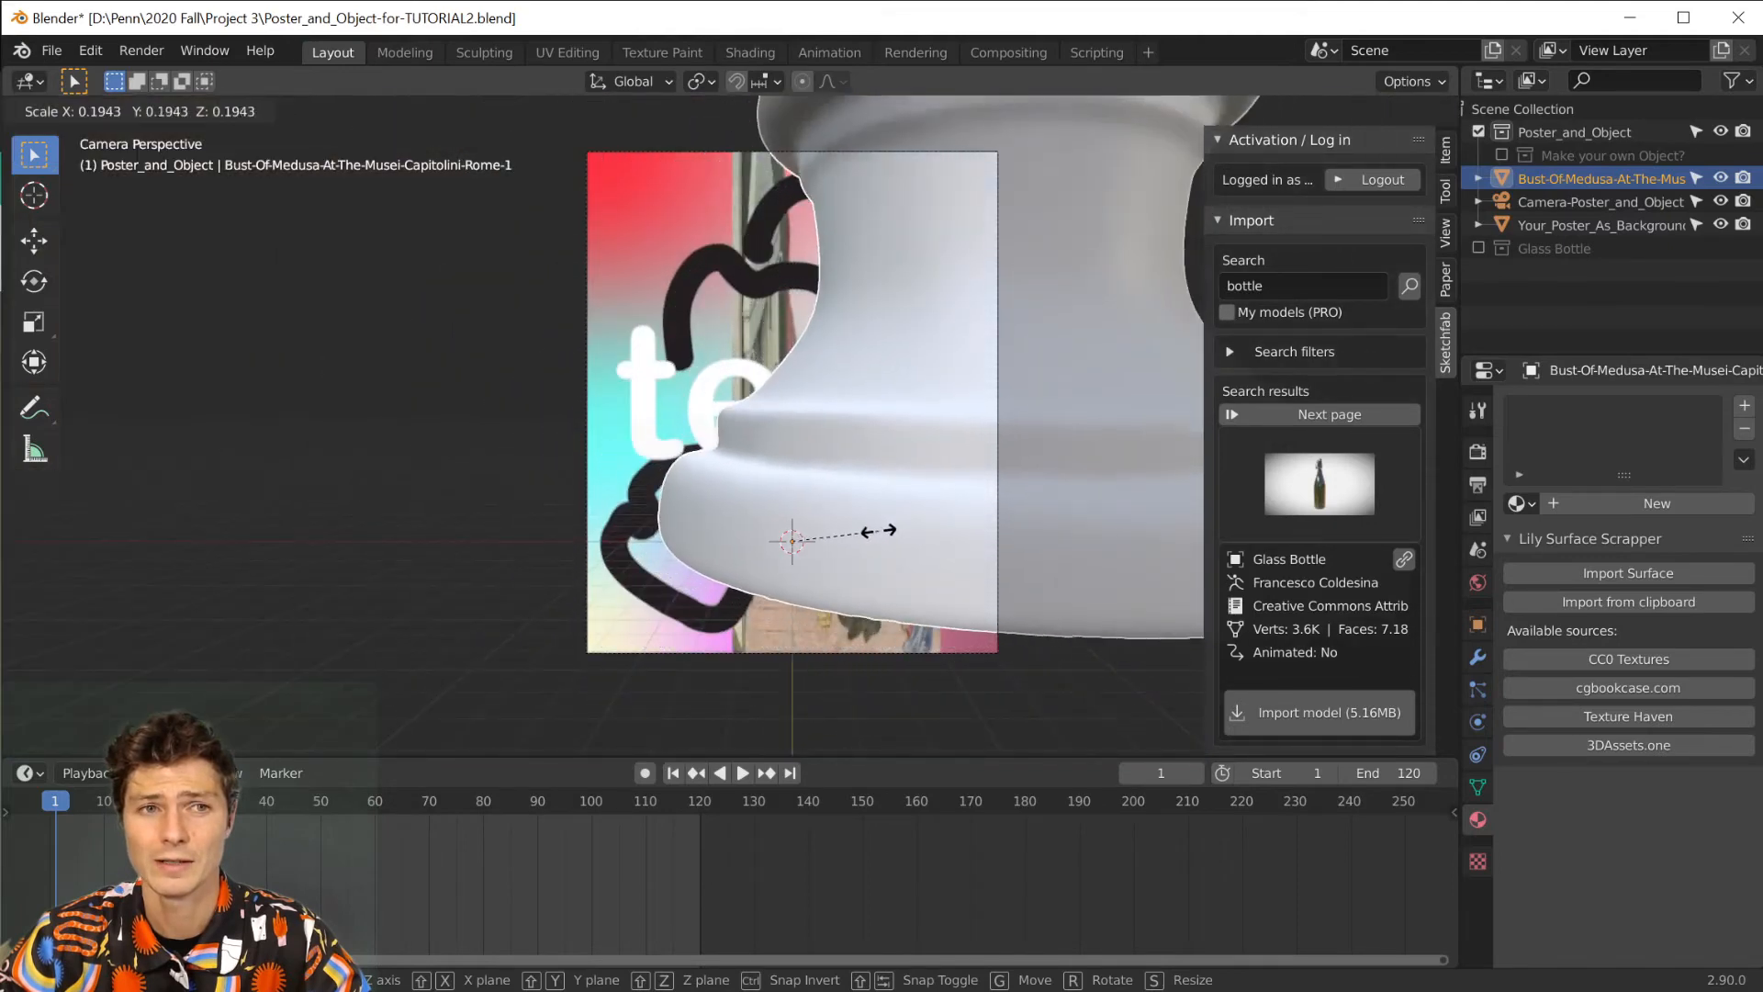
left_click(812, 548)
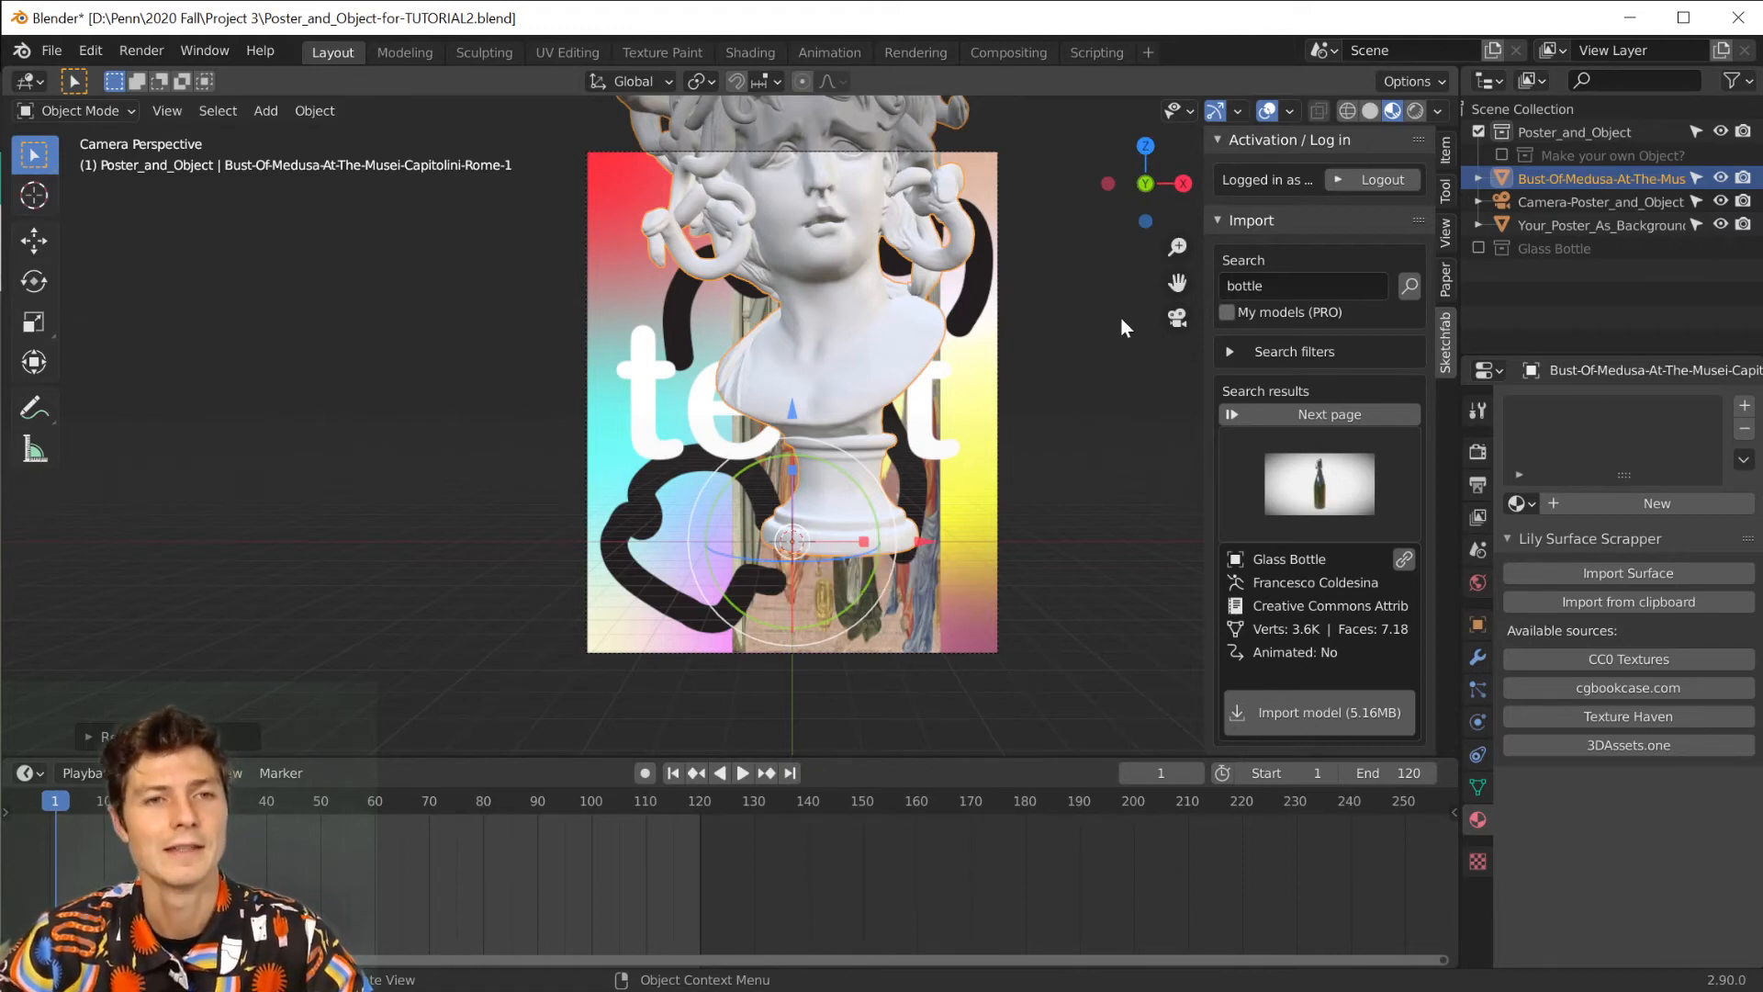
key("s")
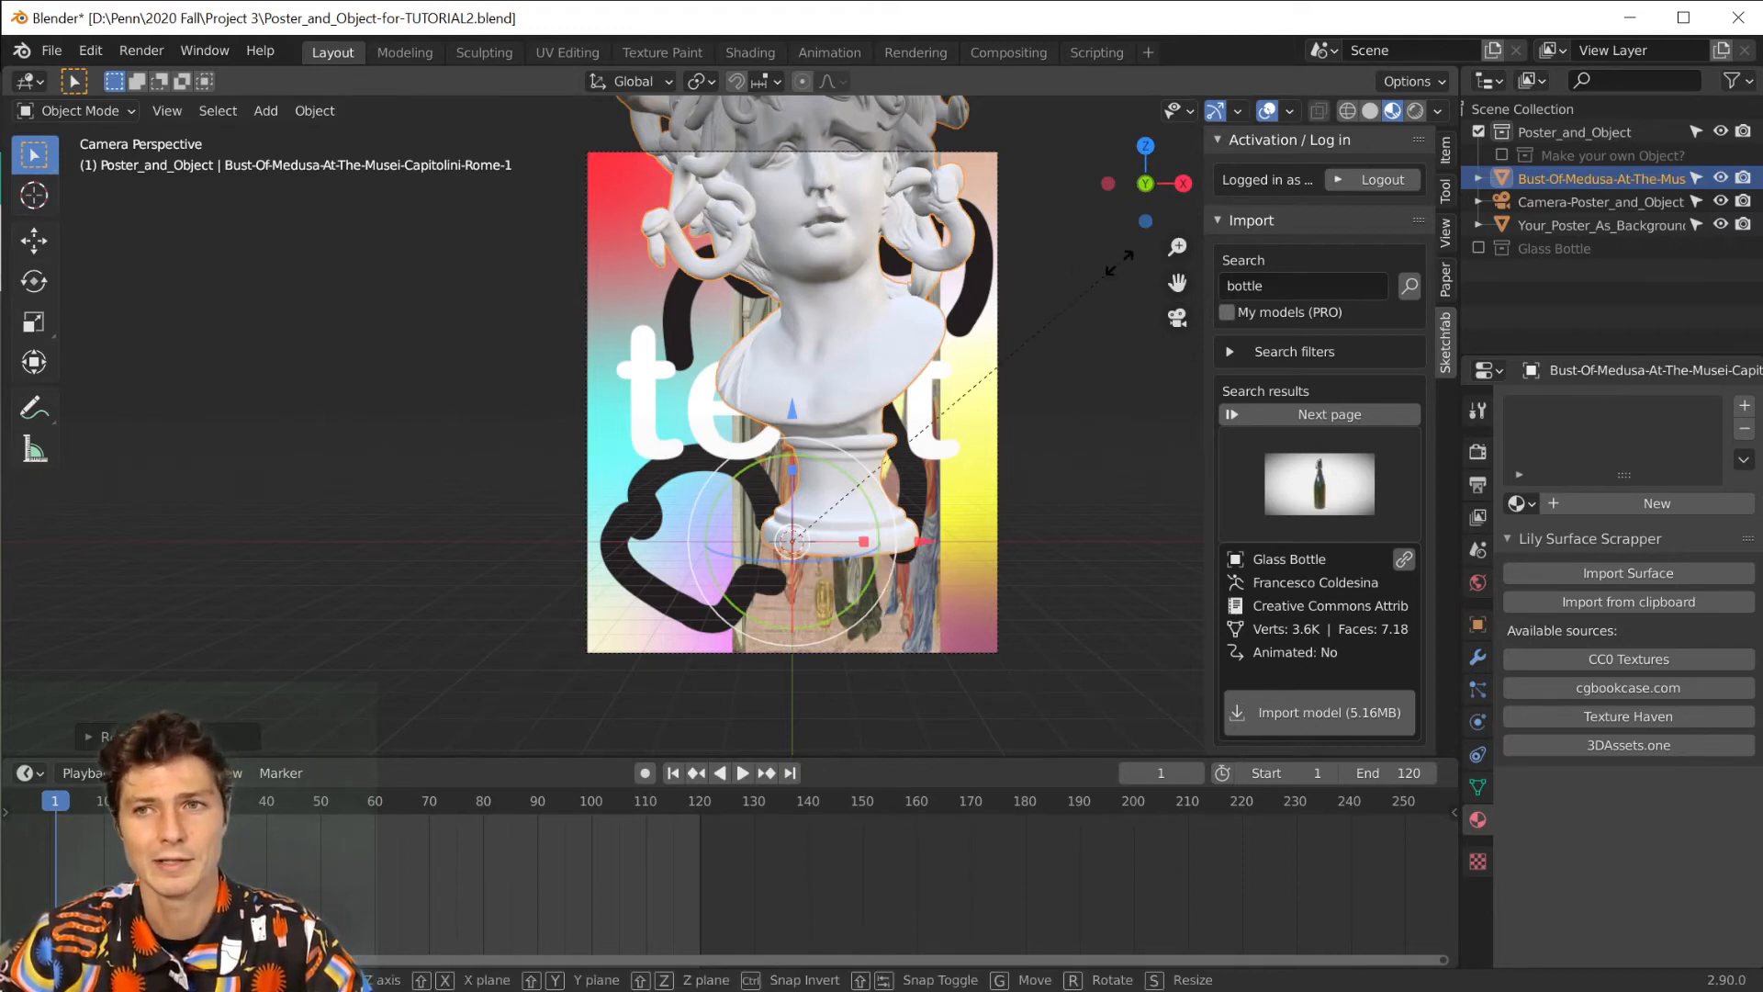
left_click(1016, 342)
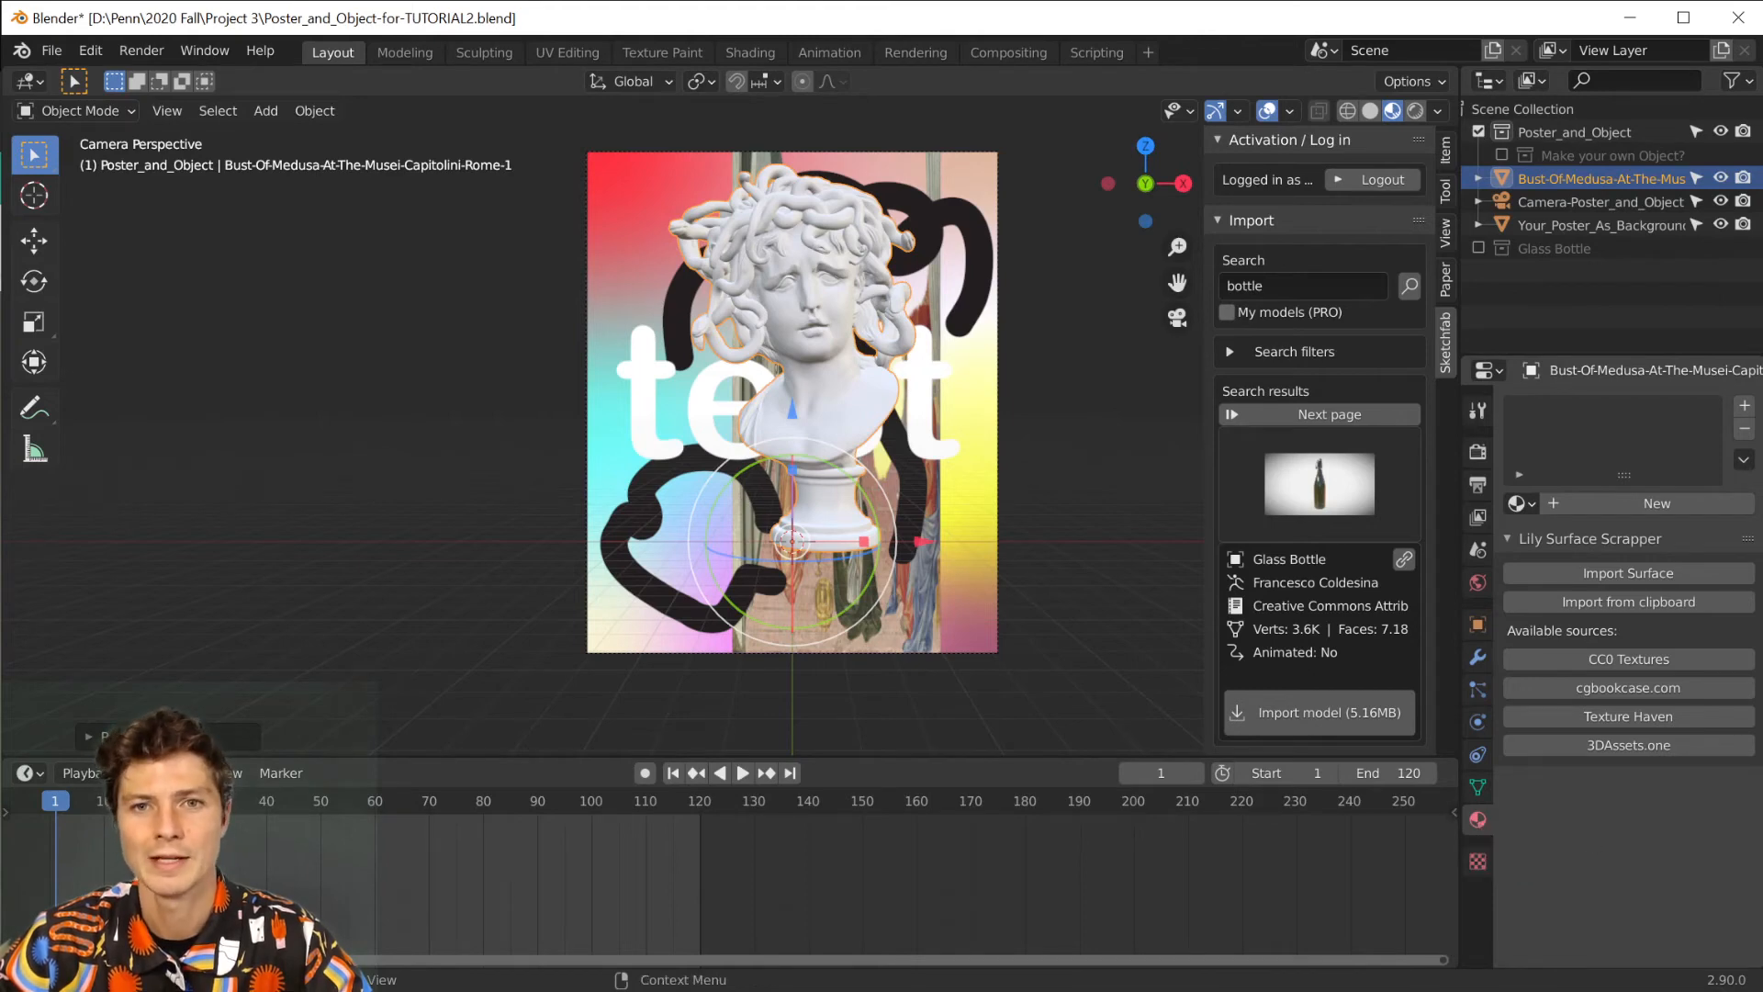
Give the Medusa bust a new material with Metallic 1.000 and Roughness 0.044.
left_click(1685, 502)
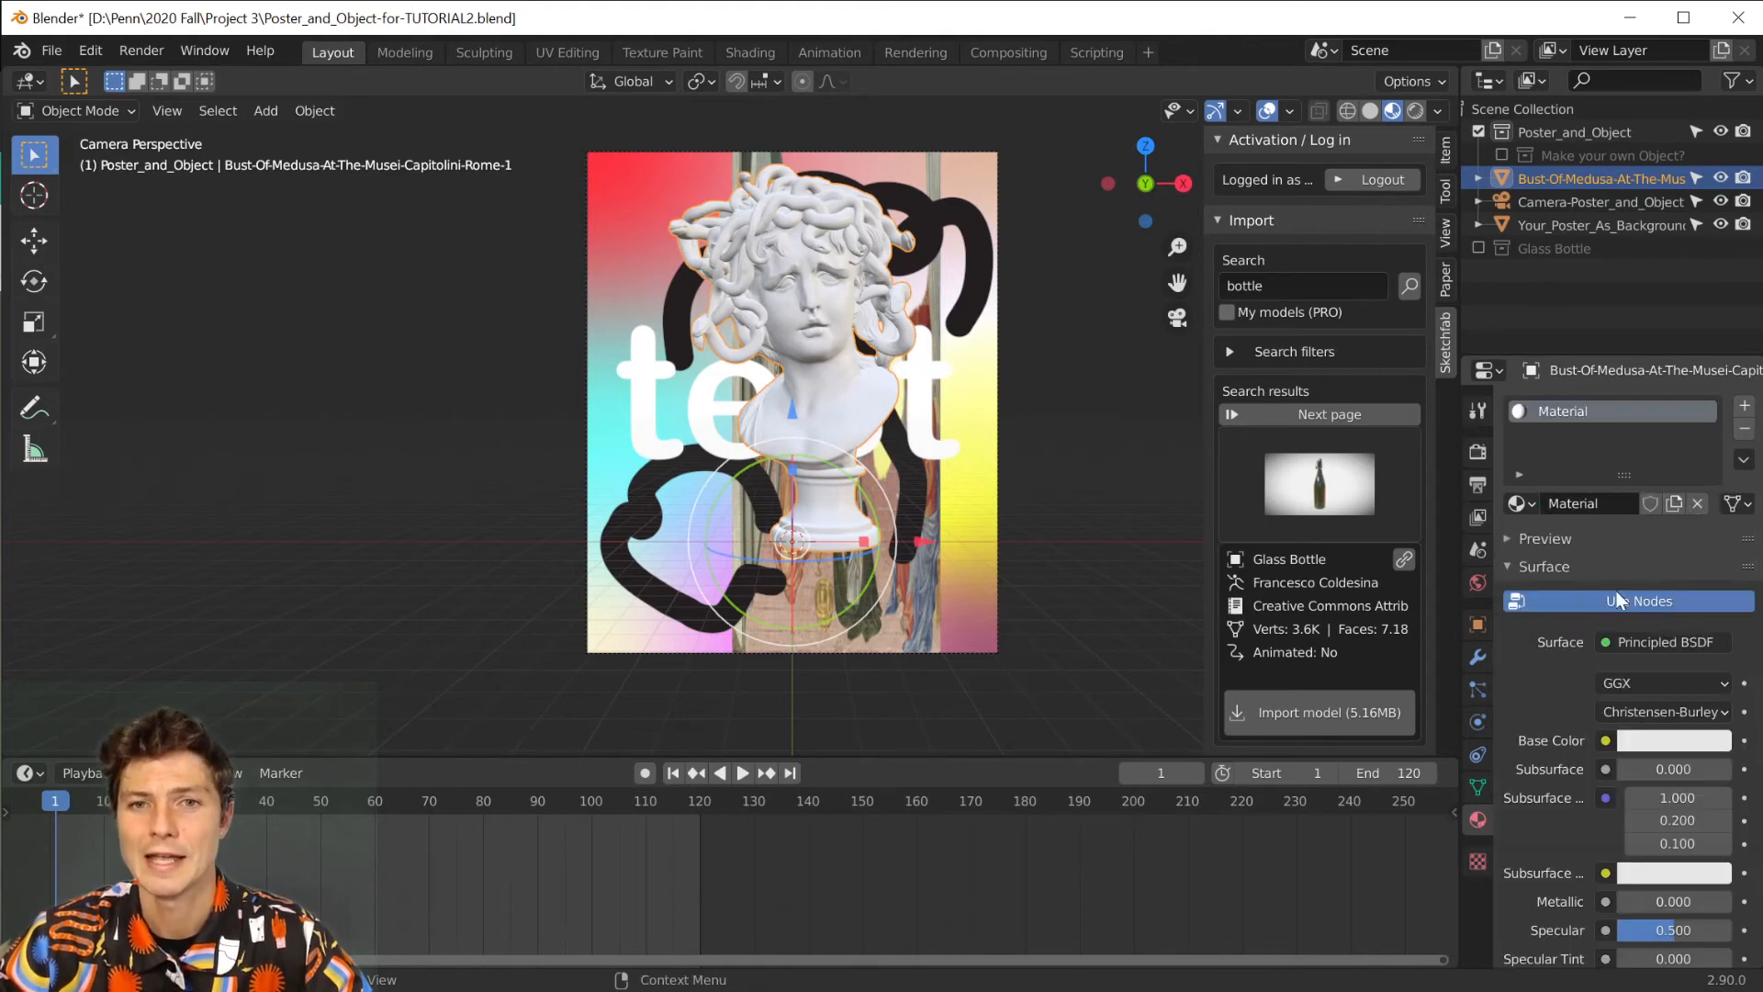
scroll(1611, 611, "down", 3)
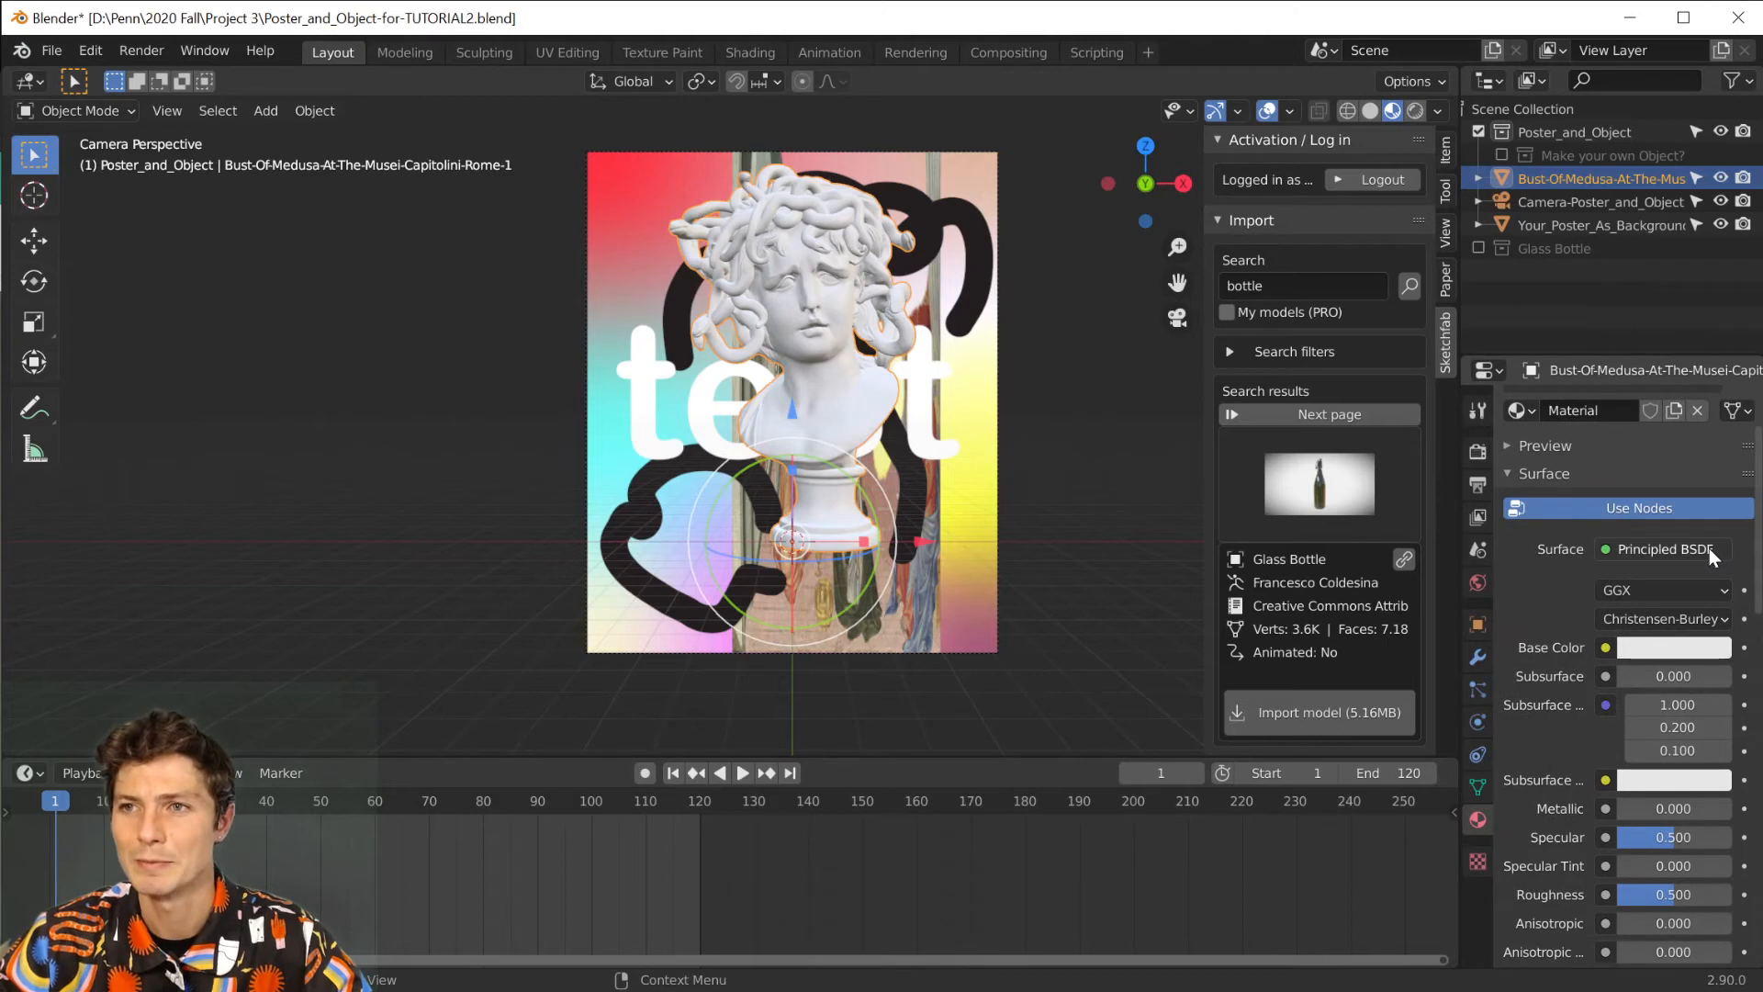
scroll(1710, 548, "down", 5)
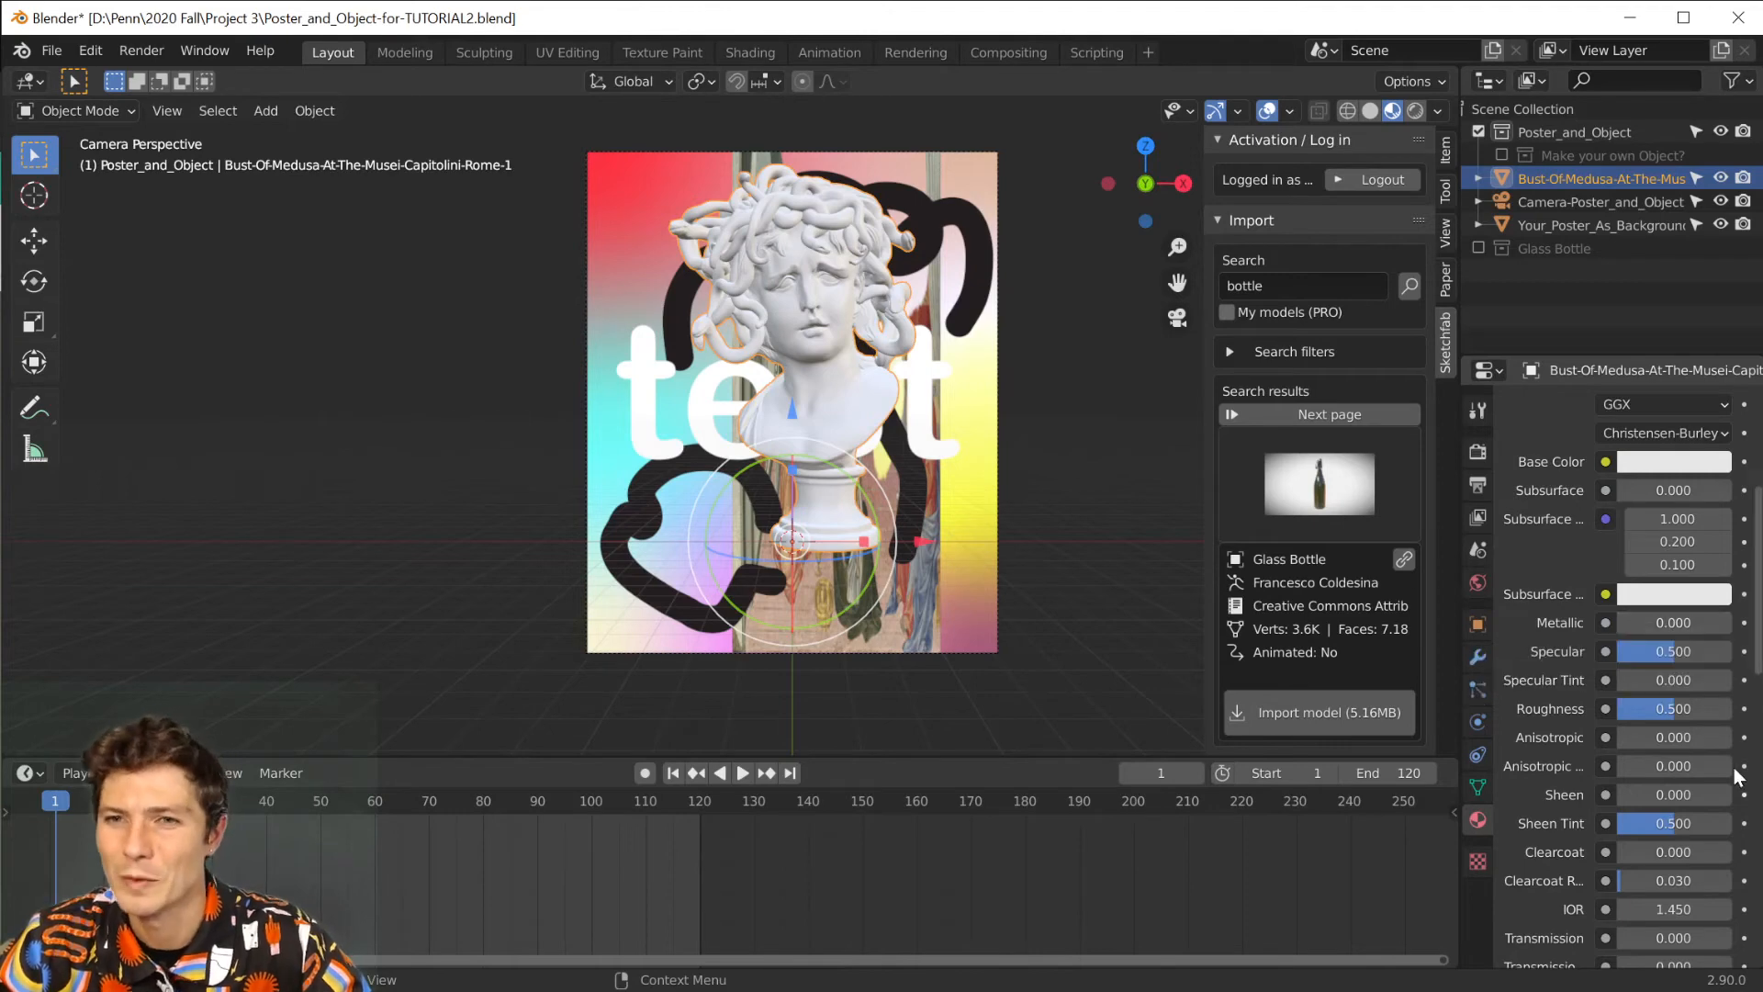
left_click_drag(1628, 622, 1735, 623)
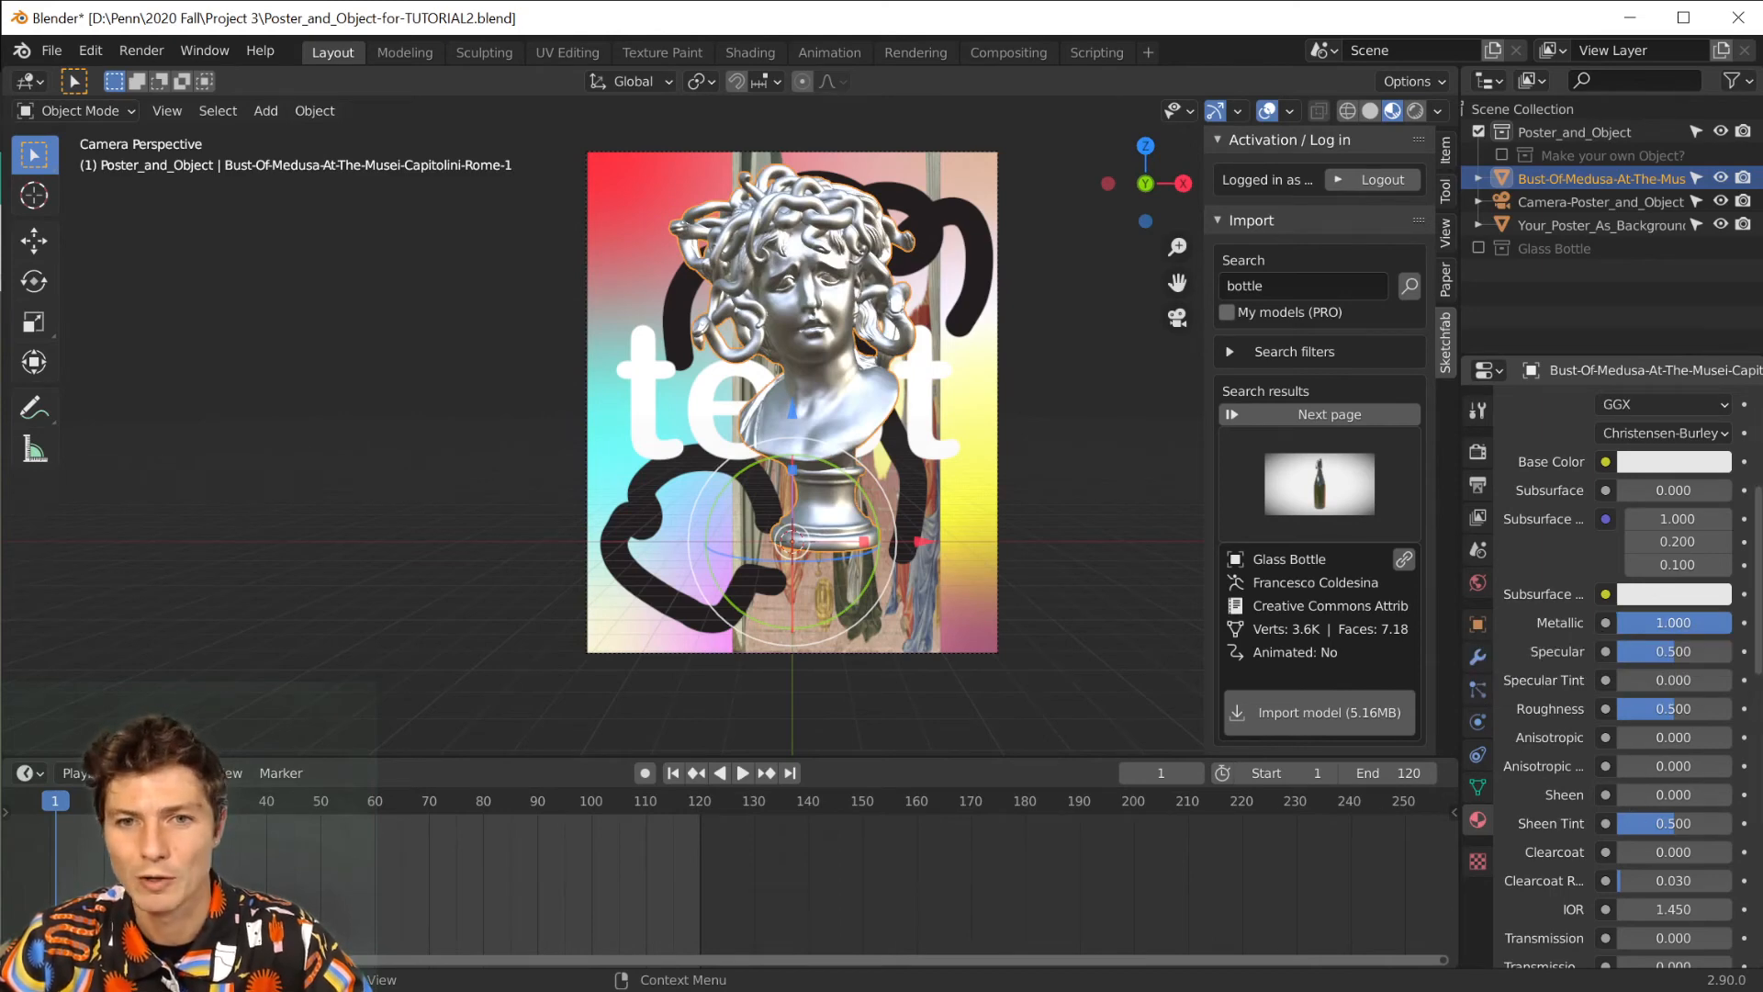
left_click_drag(1669, 716, 1617, 716)
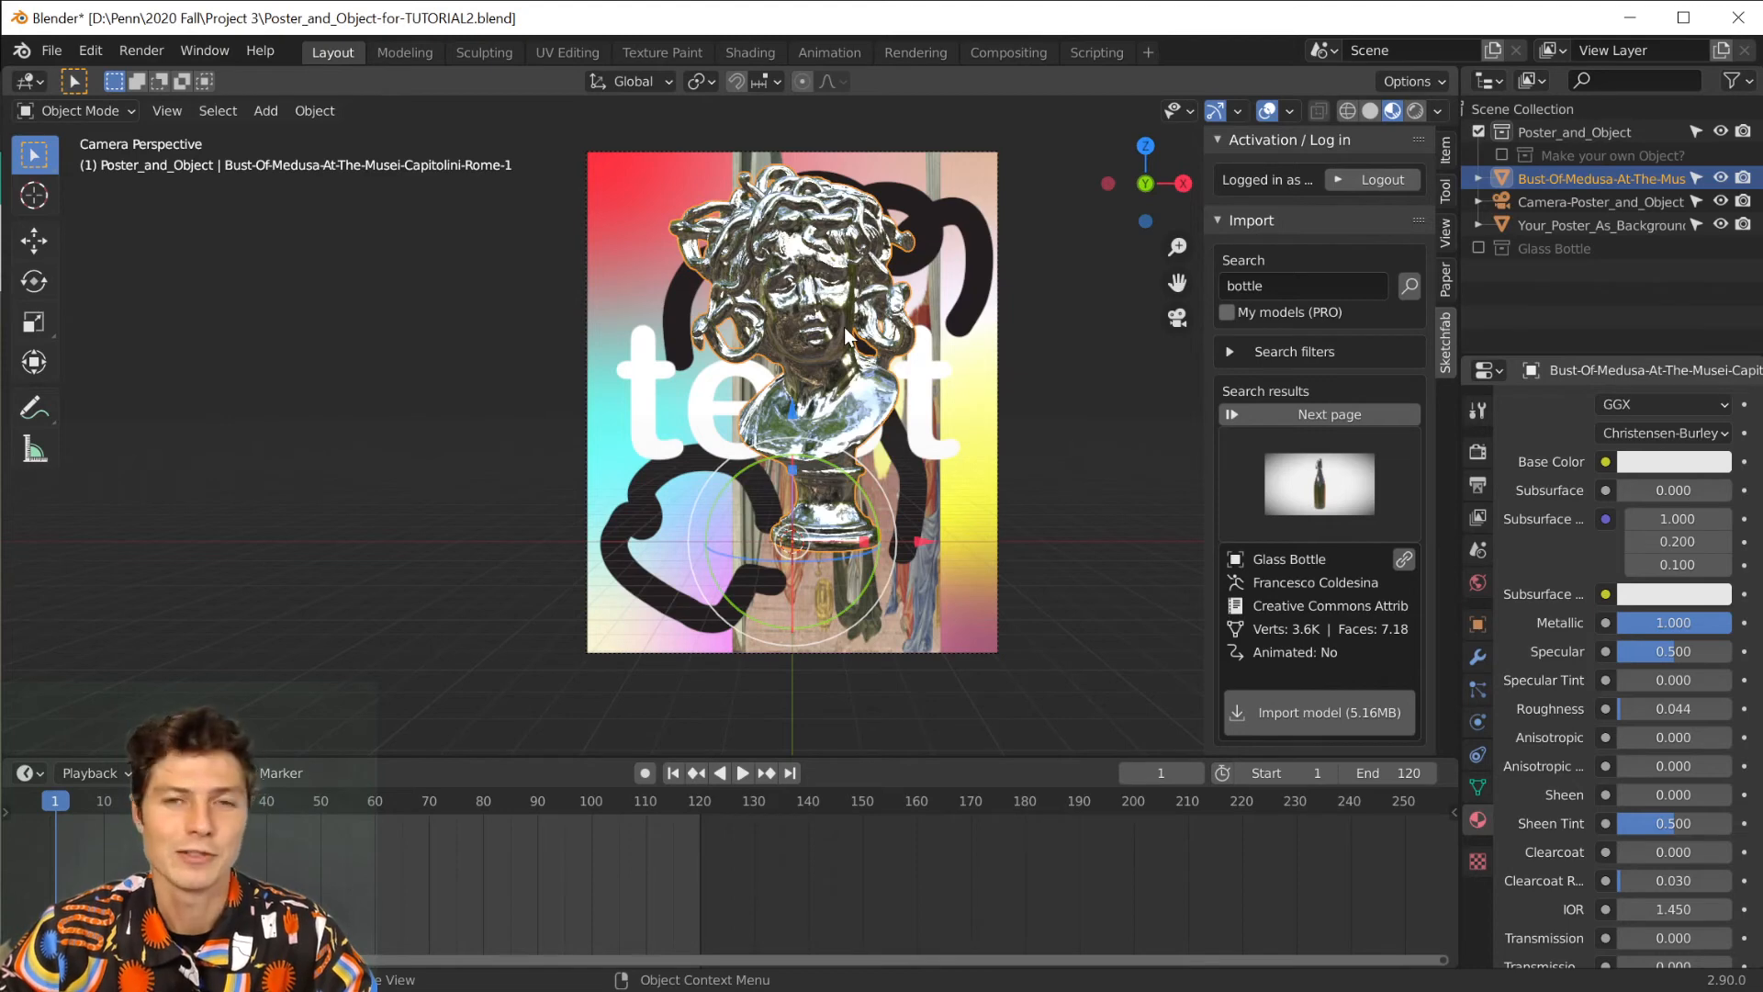
Insert a Rotation keyframe on the Medusa bust at frame 1 and go to the end frame, 120.
key("i")
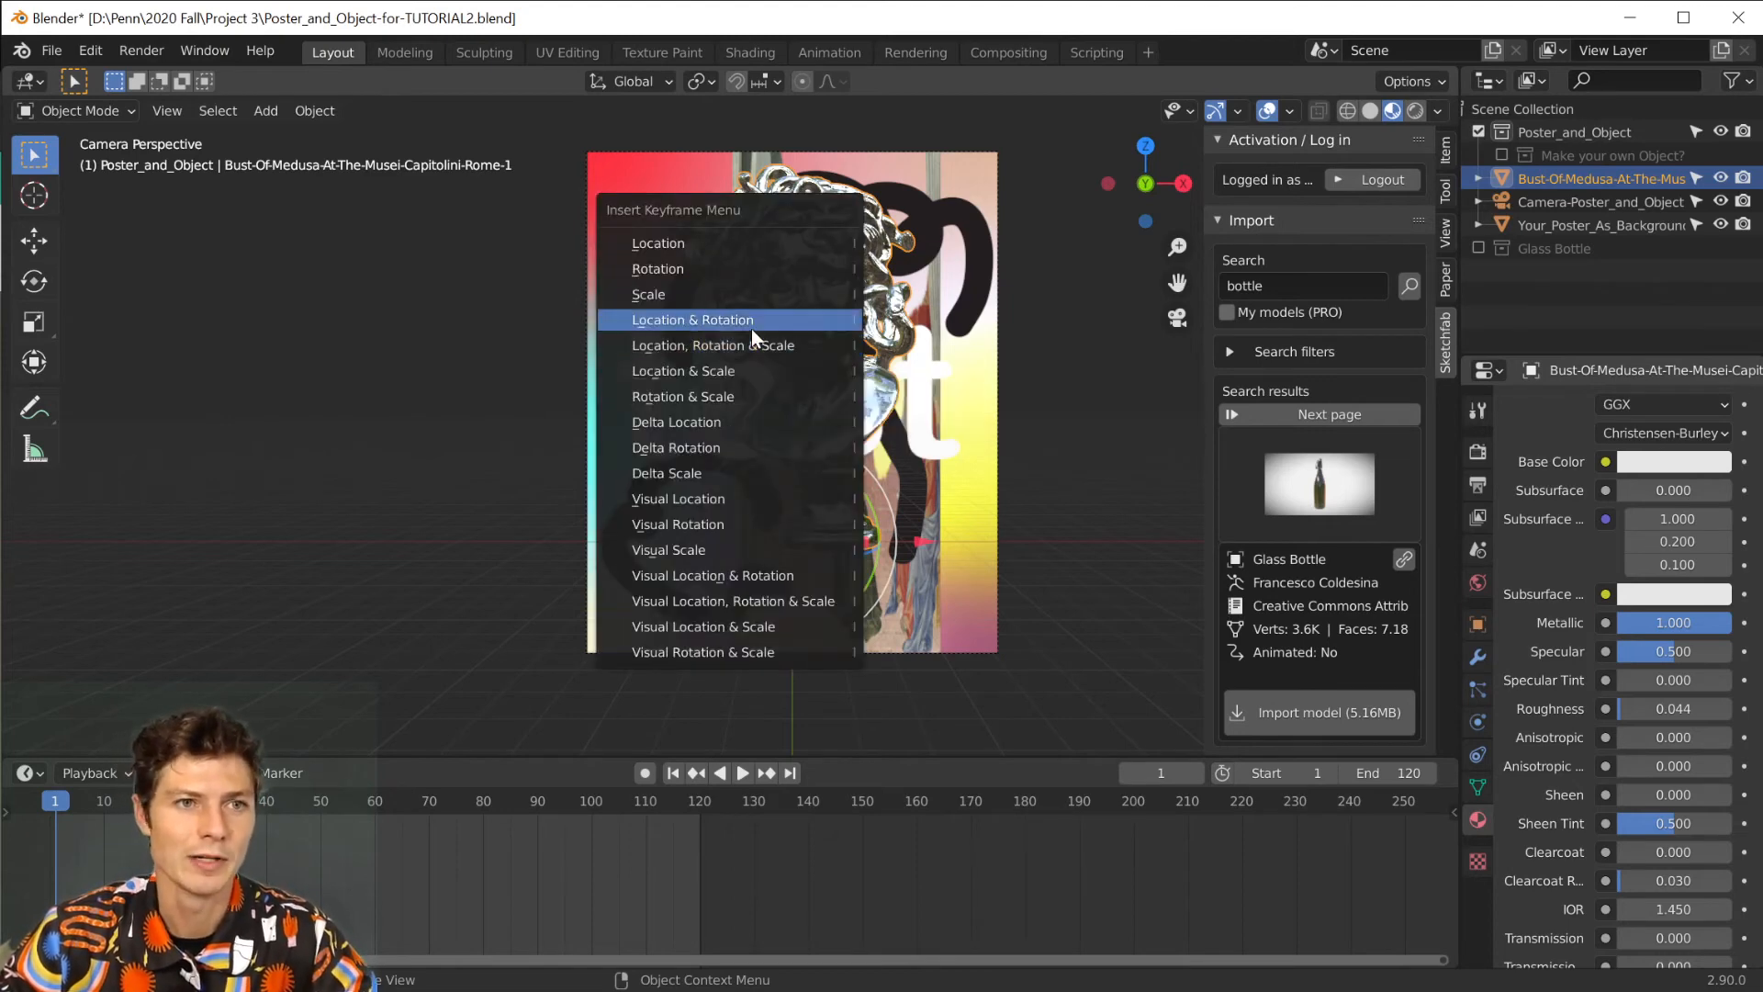
left_click(740, 279)
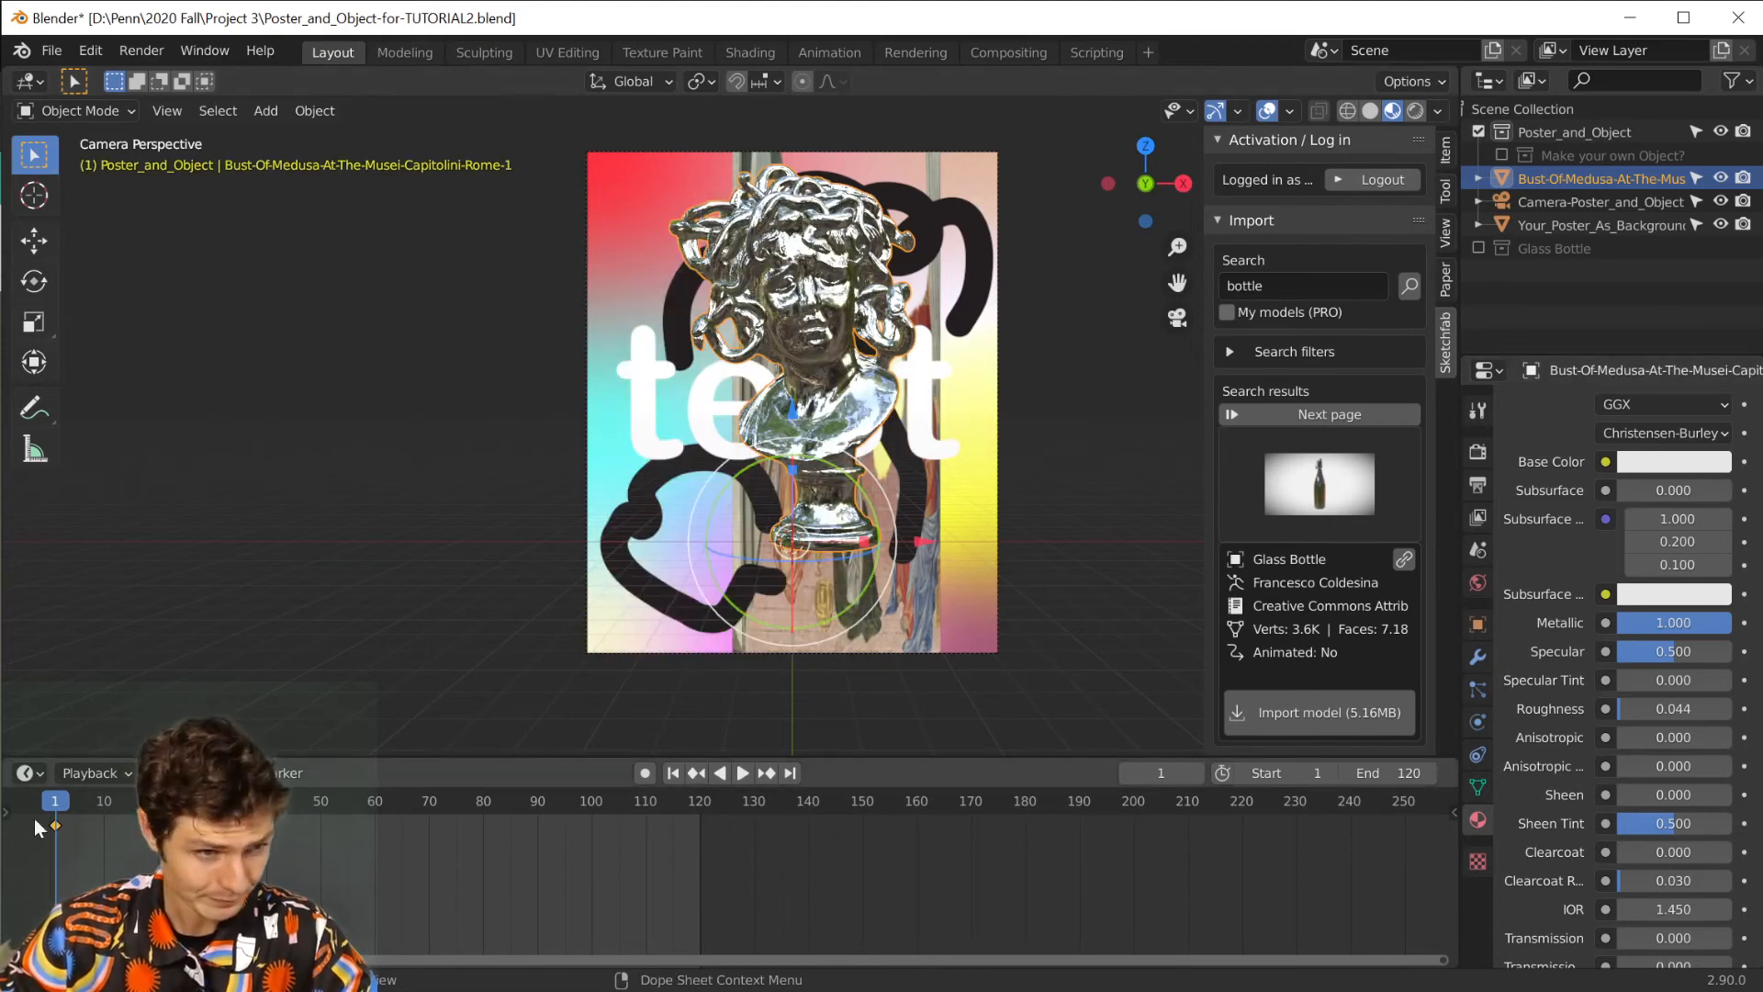
left_click(789, 772)
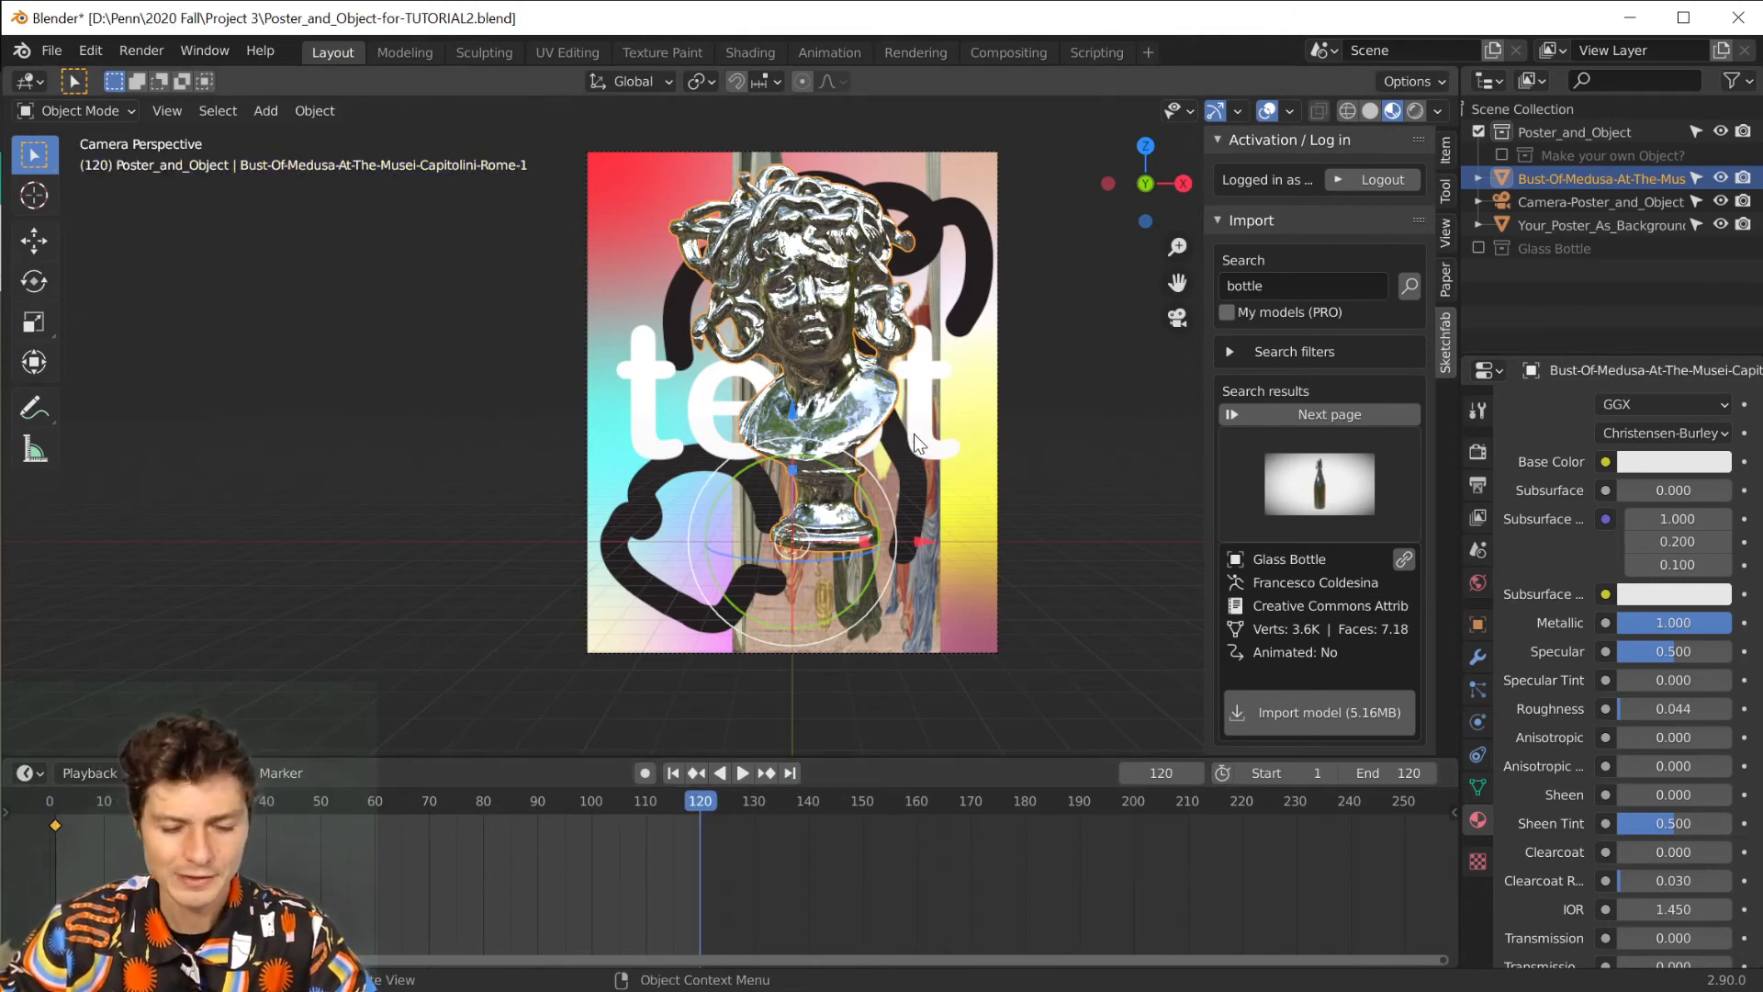
key("r")
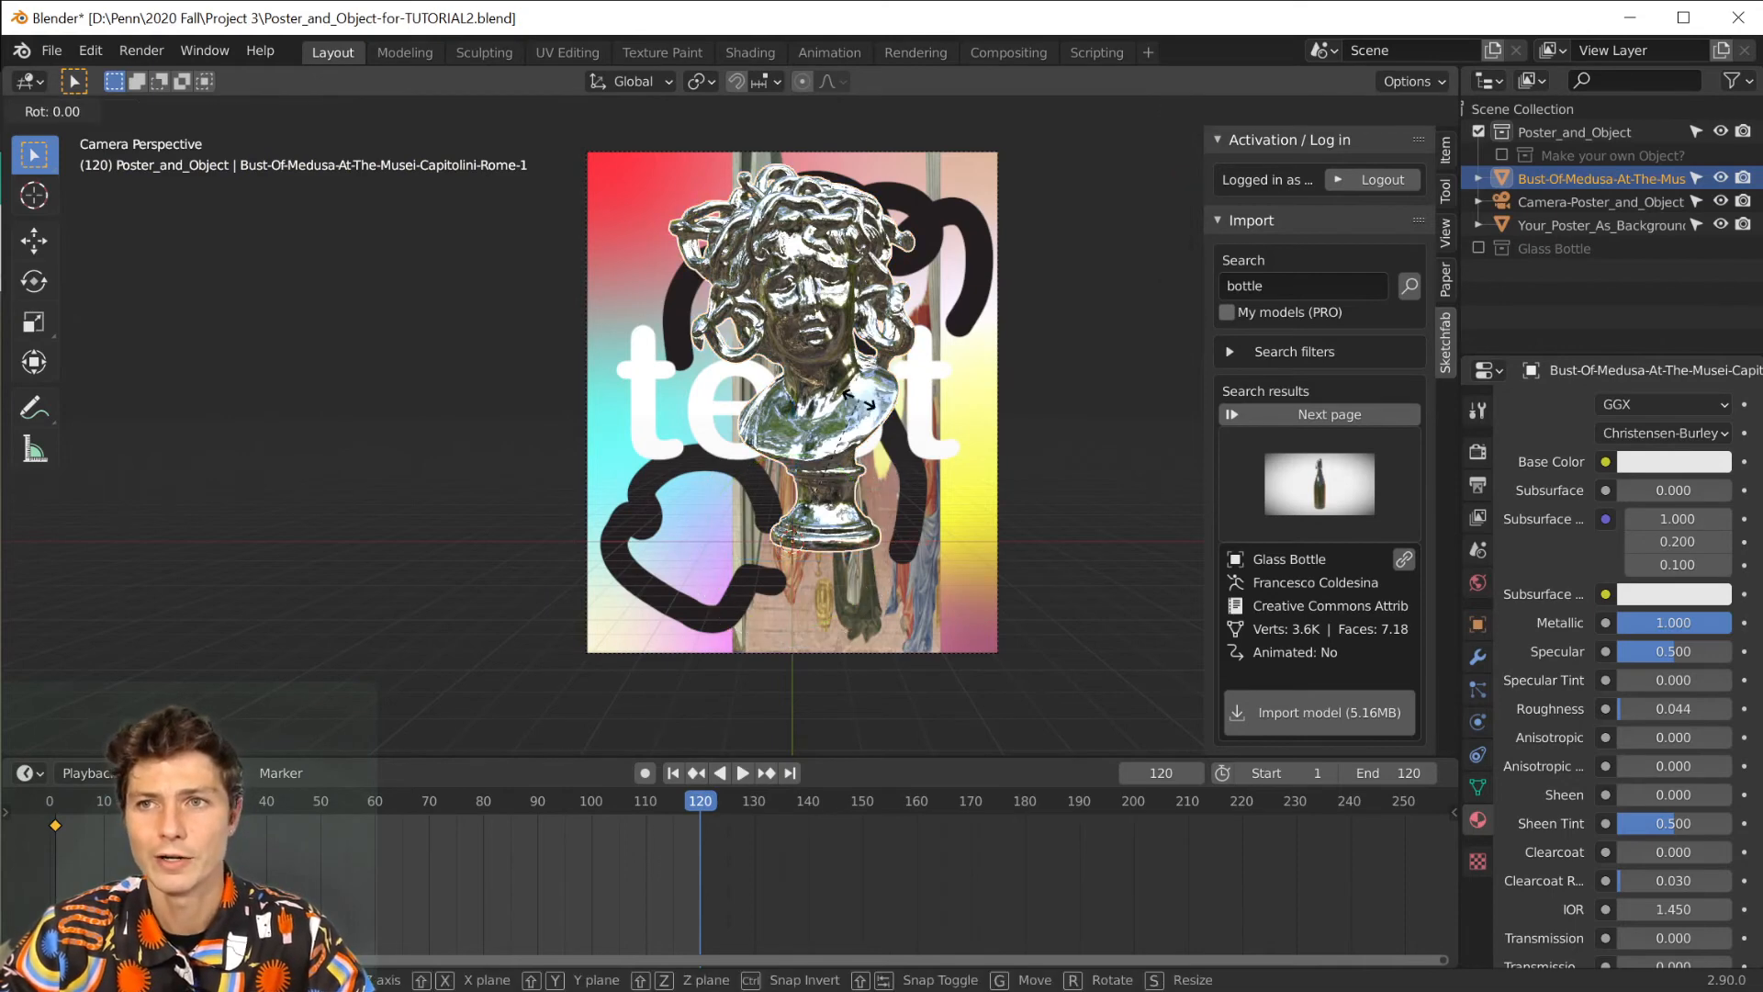
key("z")
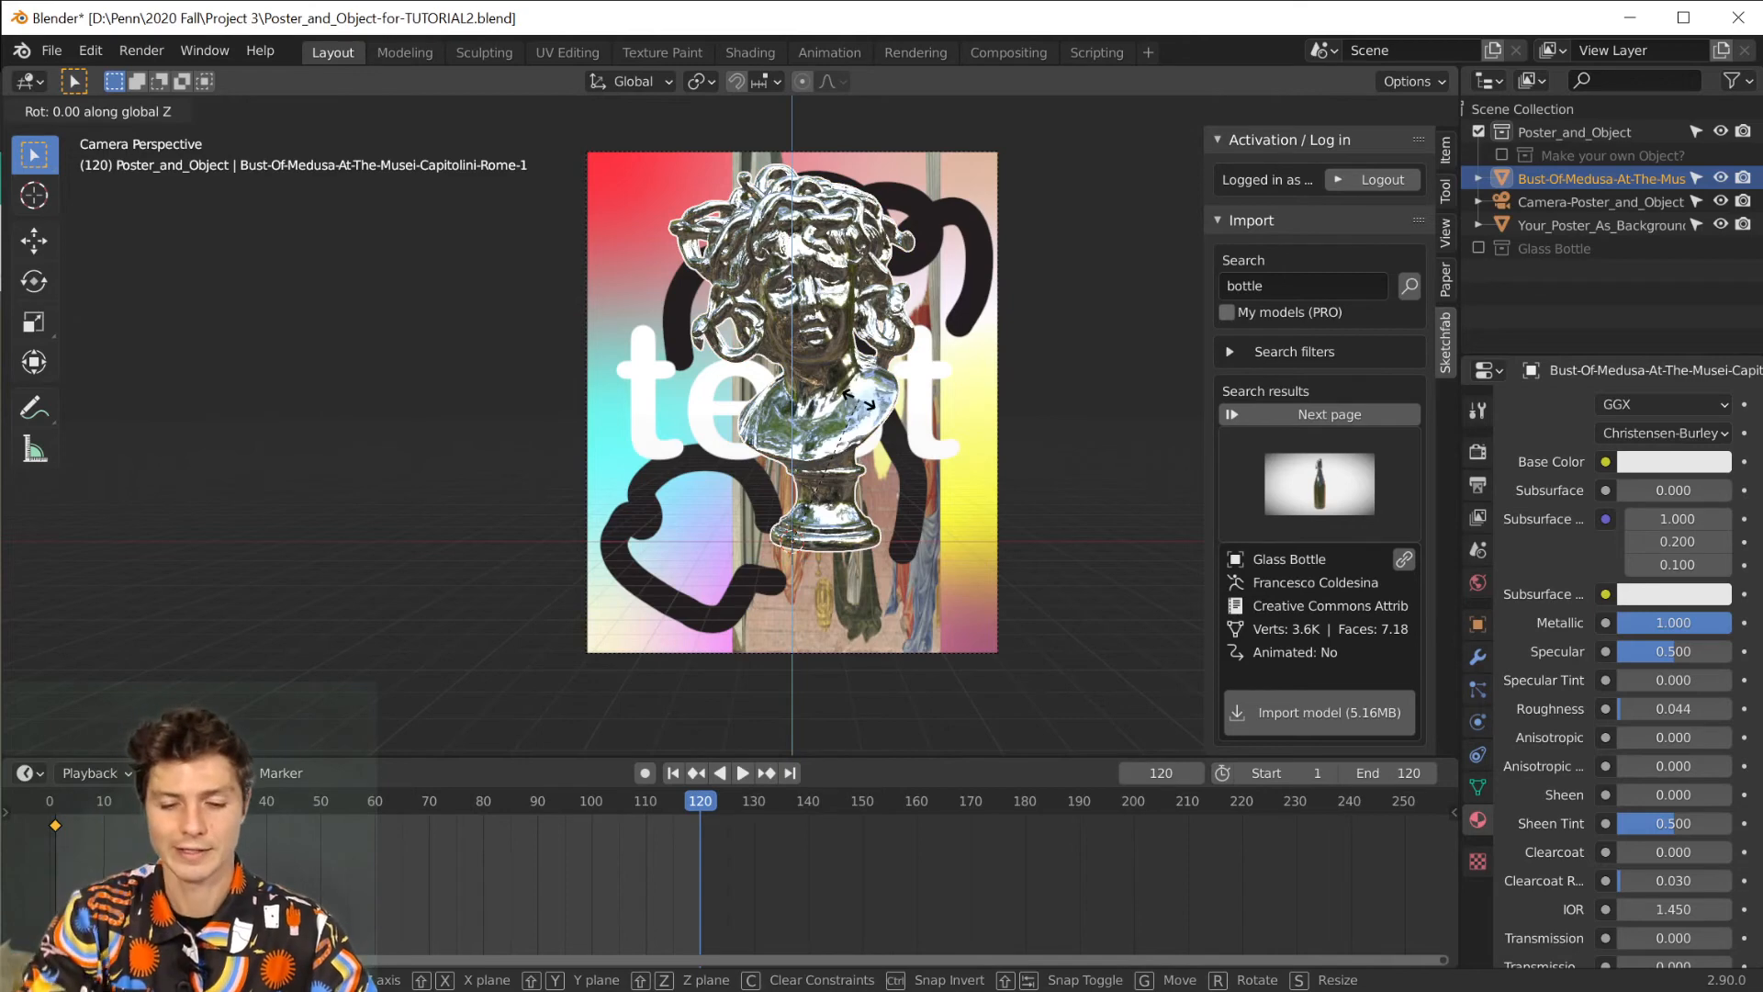
type("355")
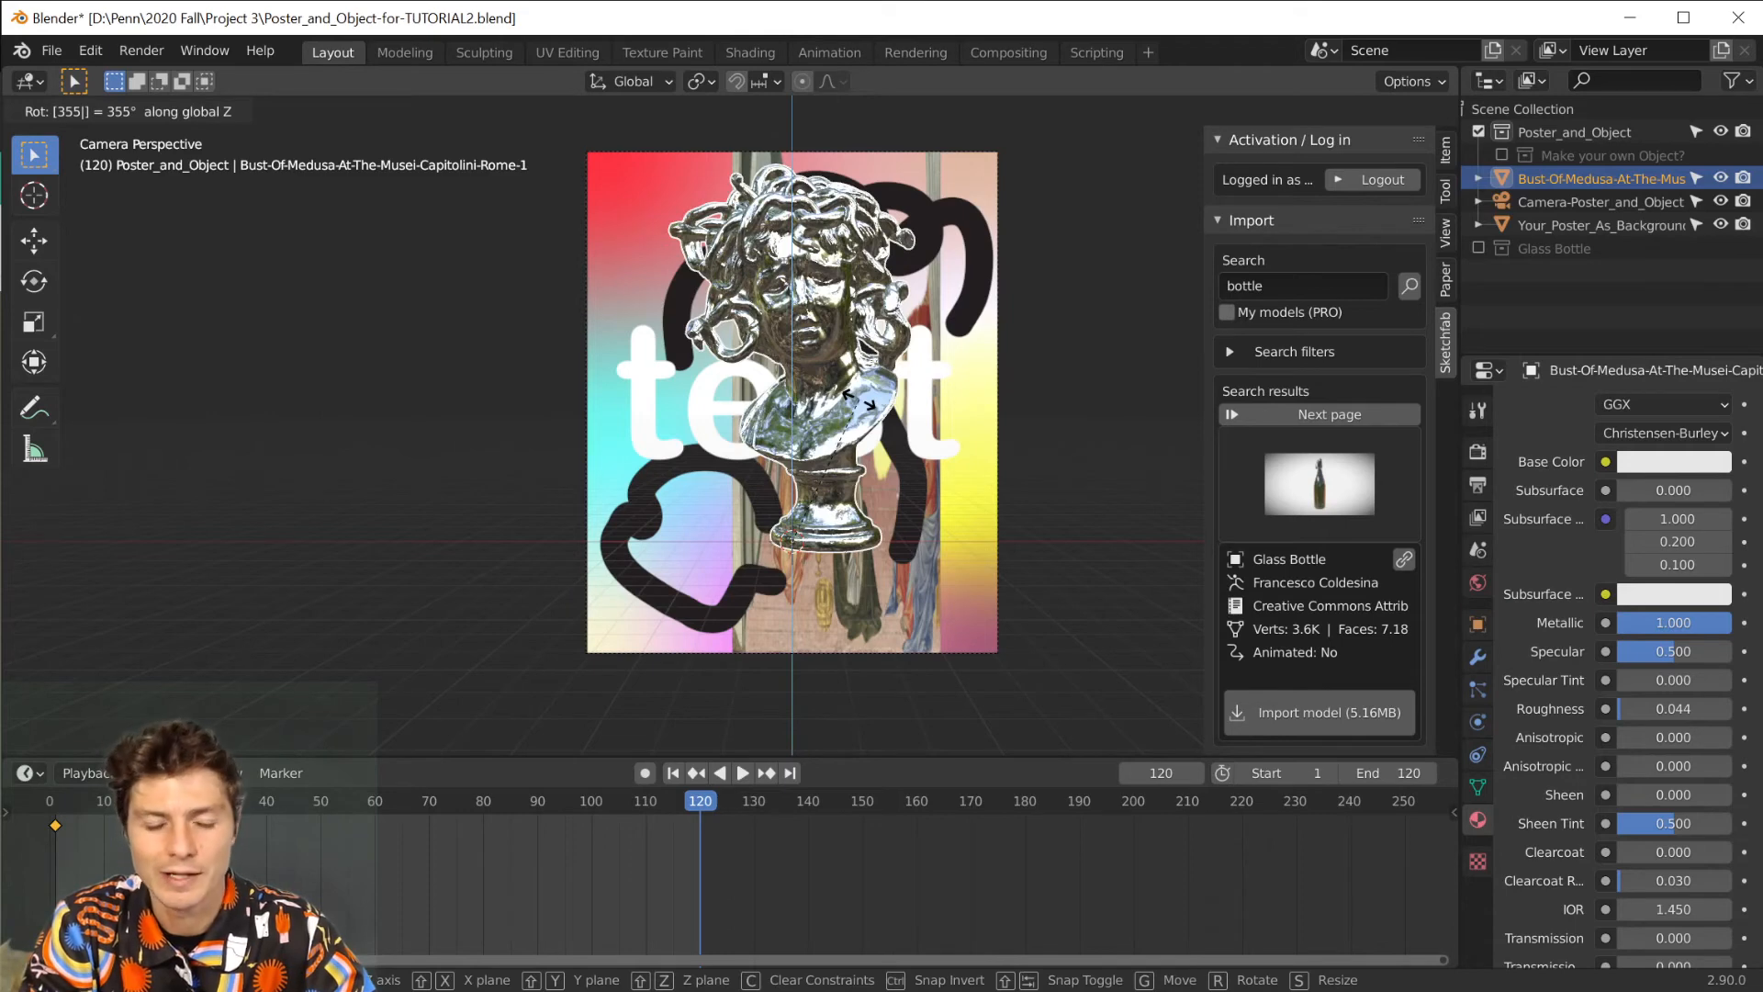
key("BackSpace")
key("BackSpace")
key("BackSpace")
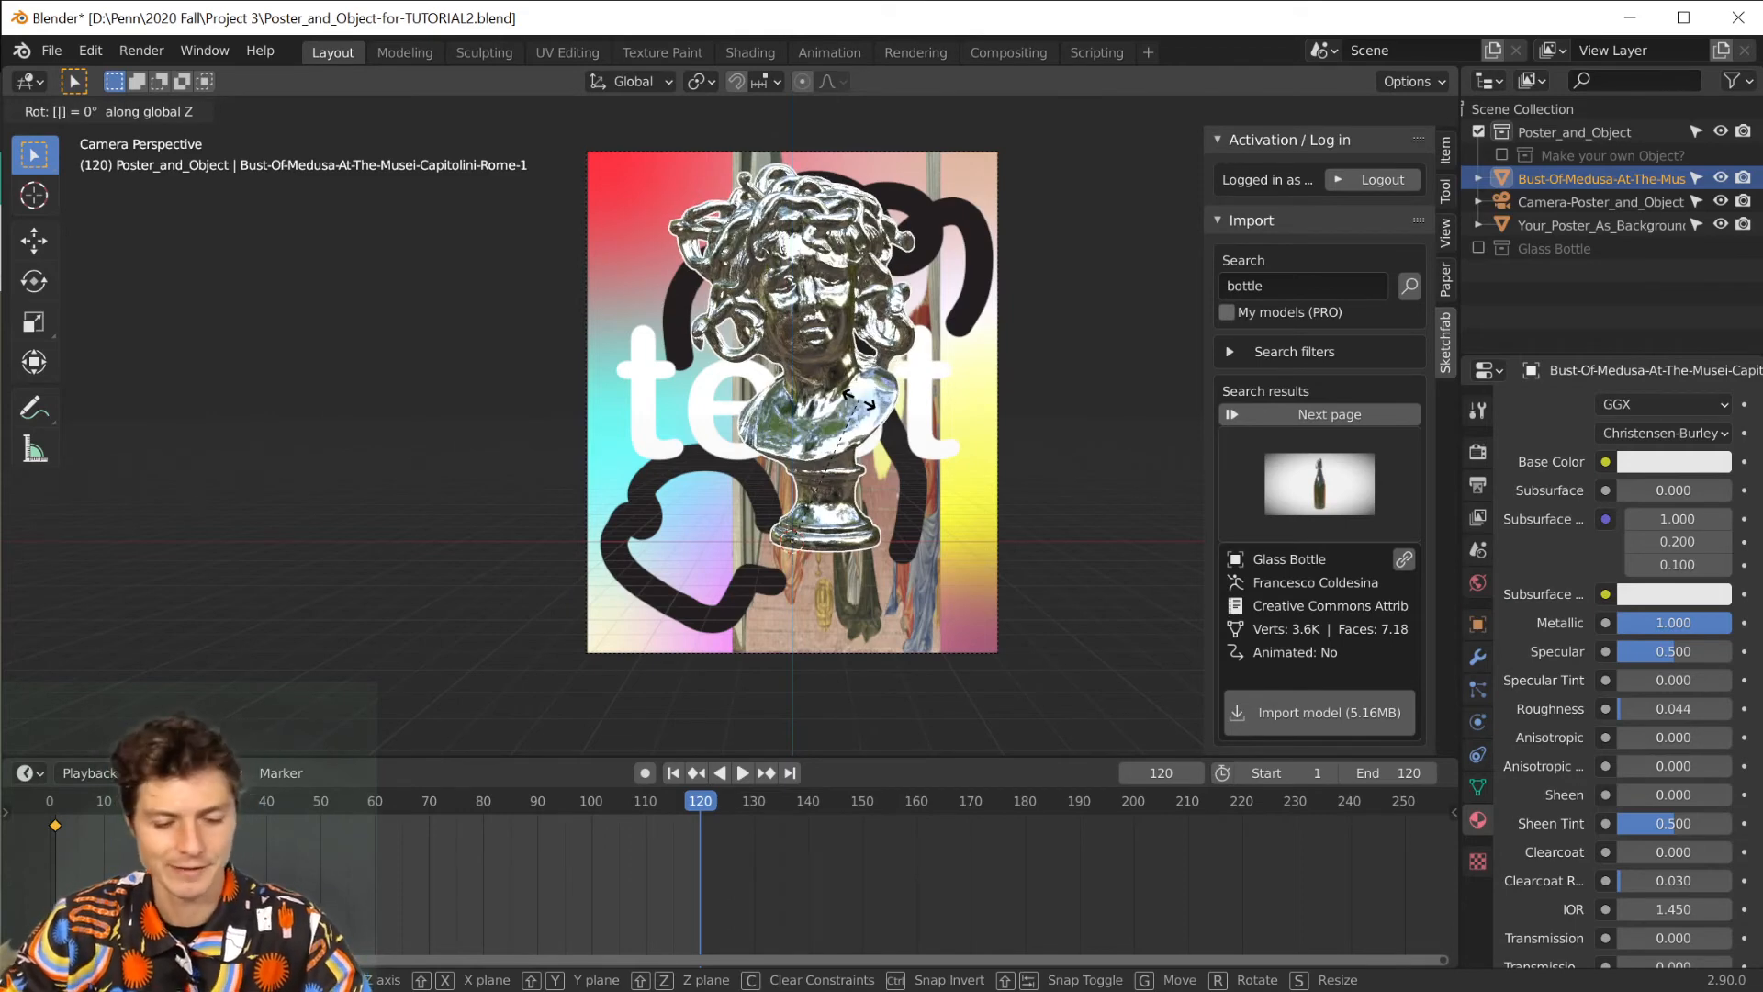
key("Escape")
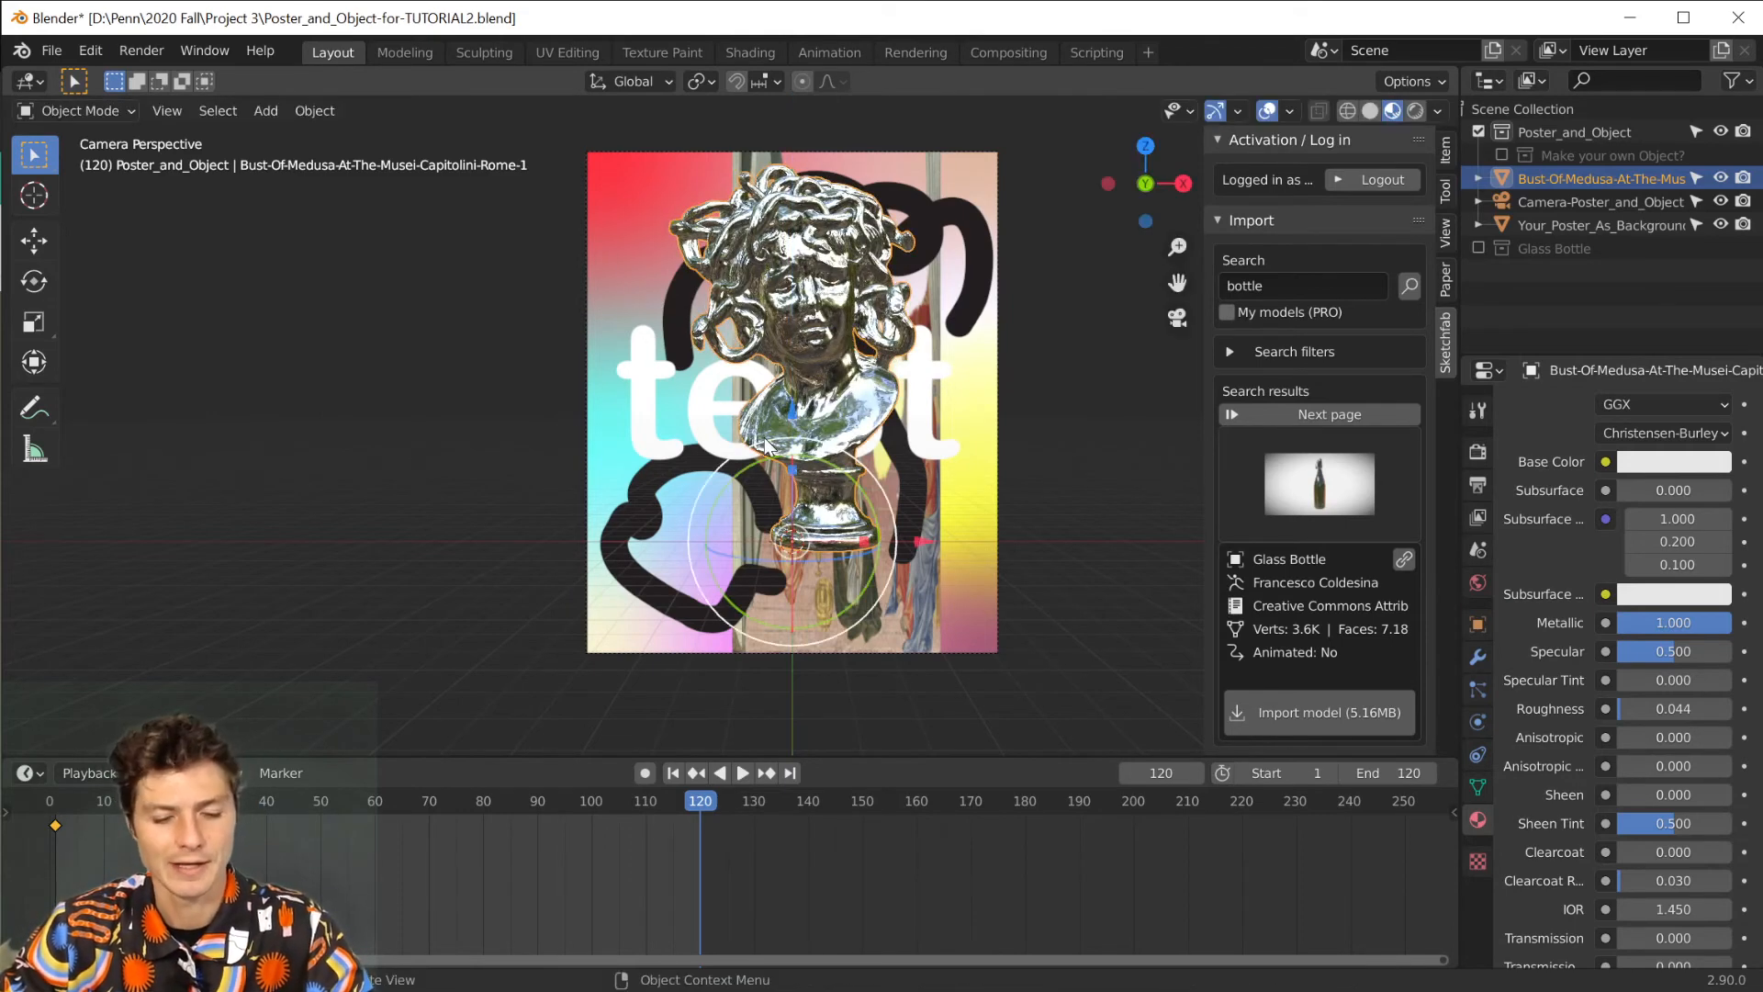
Rotate the Medusa bust 360° around the global Z axis and keyframe its rotation at frame 120.
key("r")
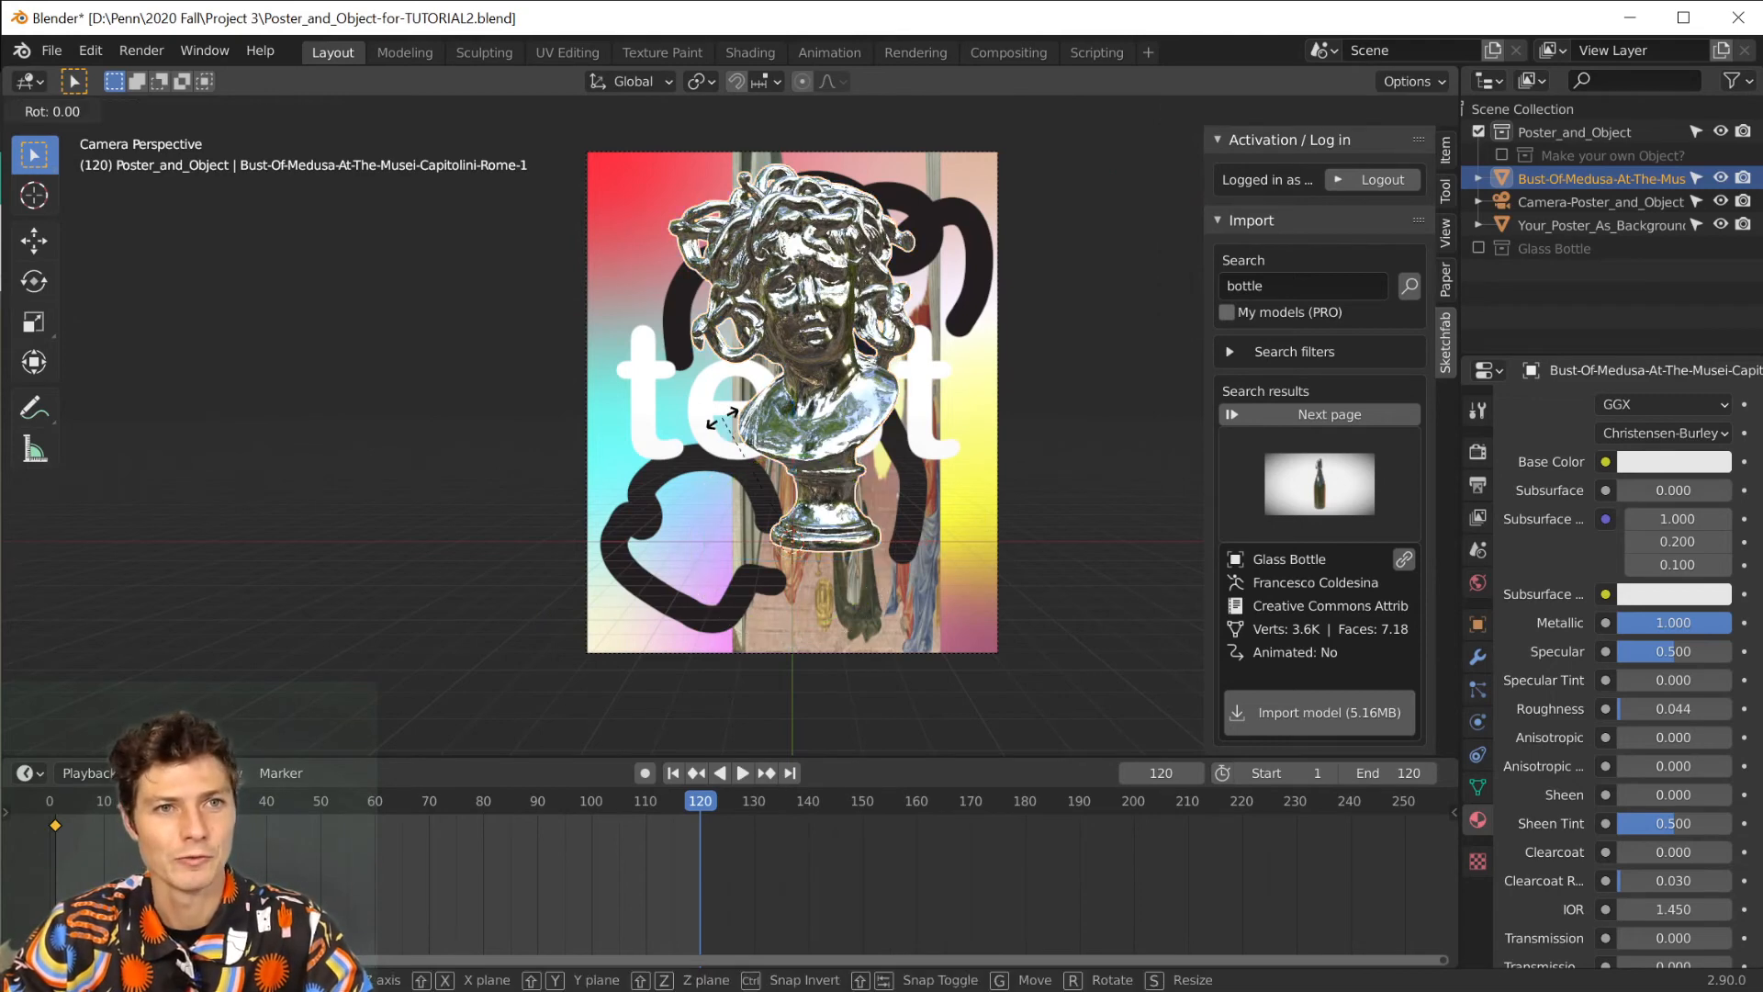
key("z")
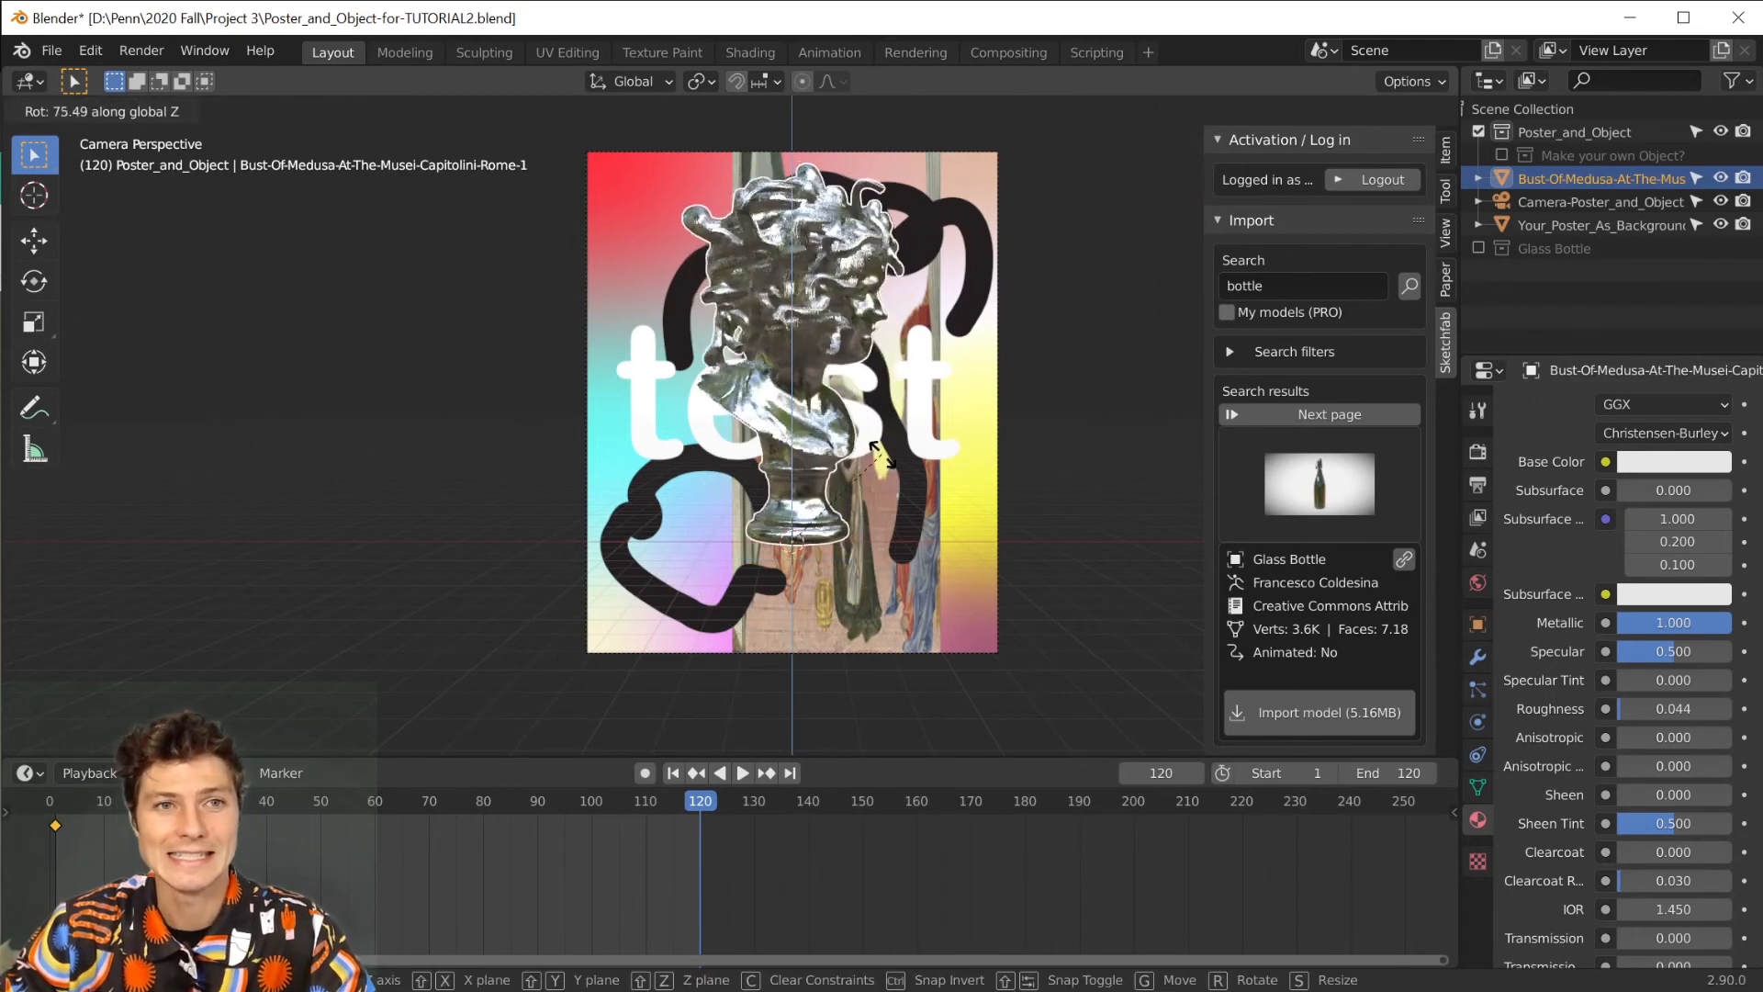
type("360")
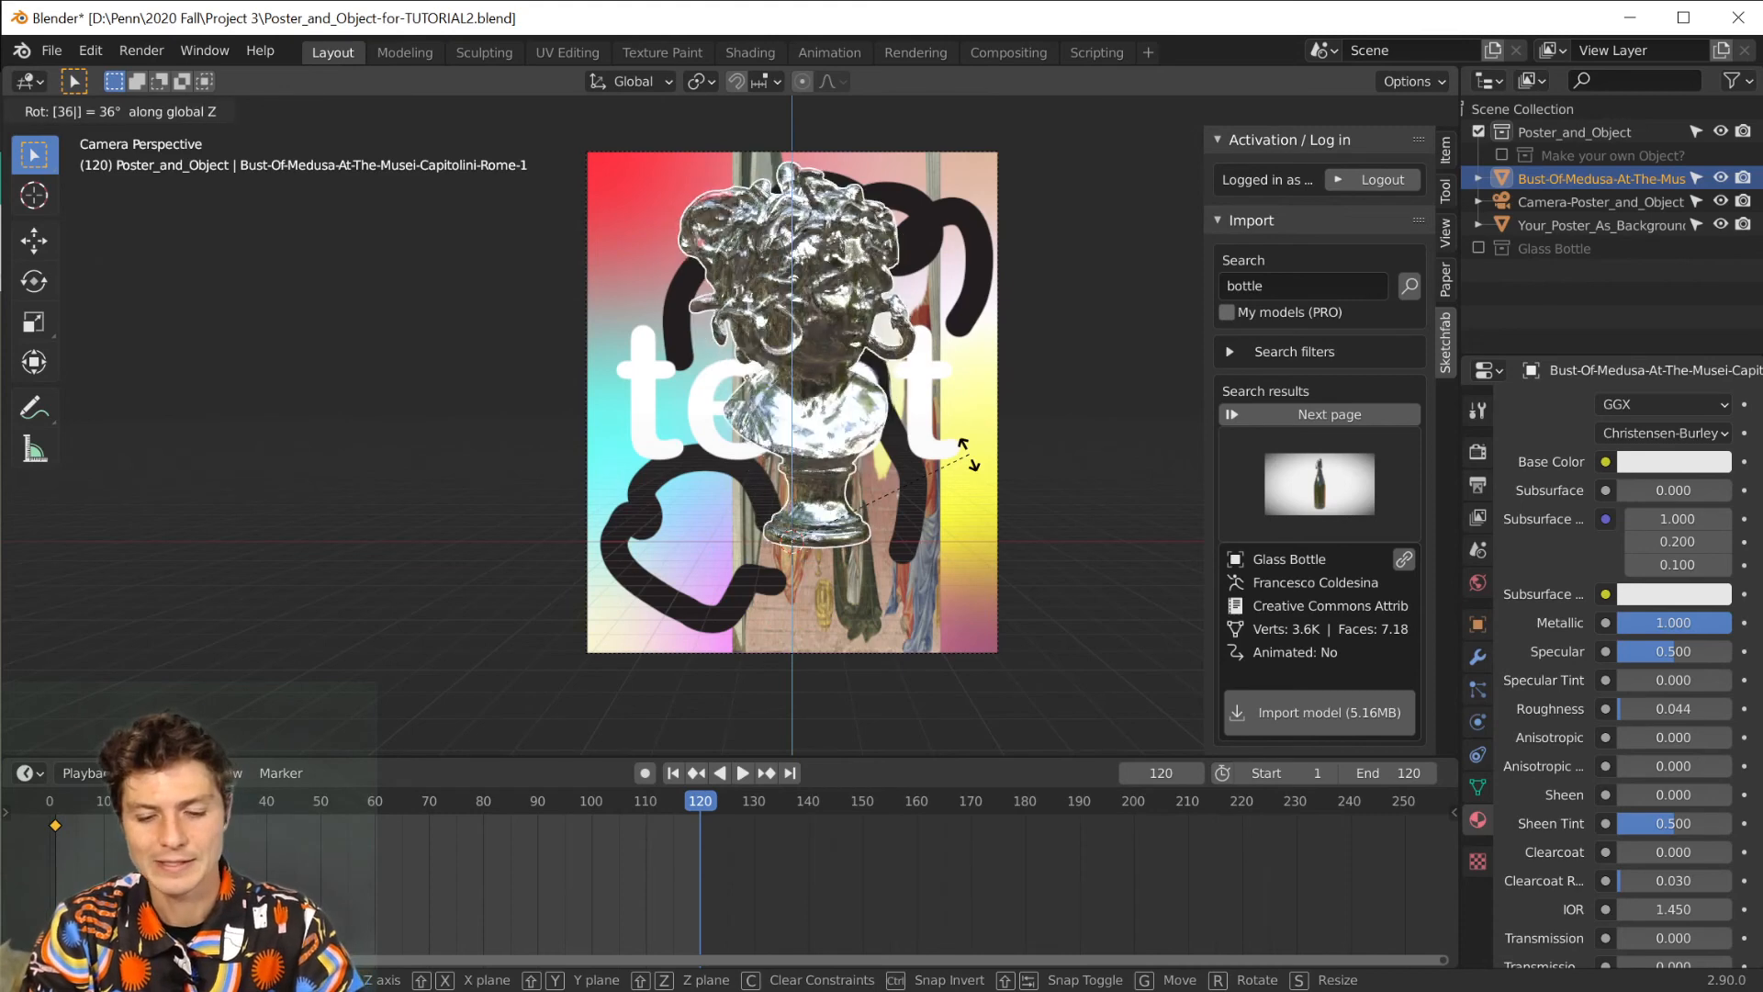
key("Return")
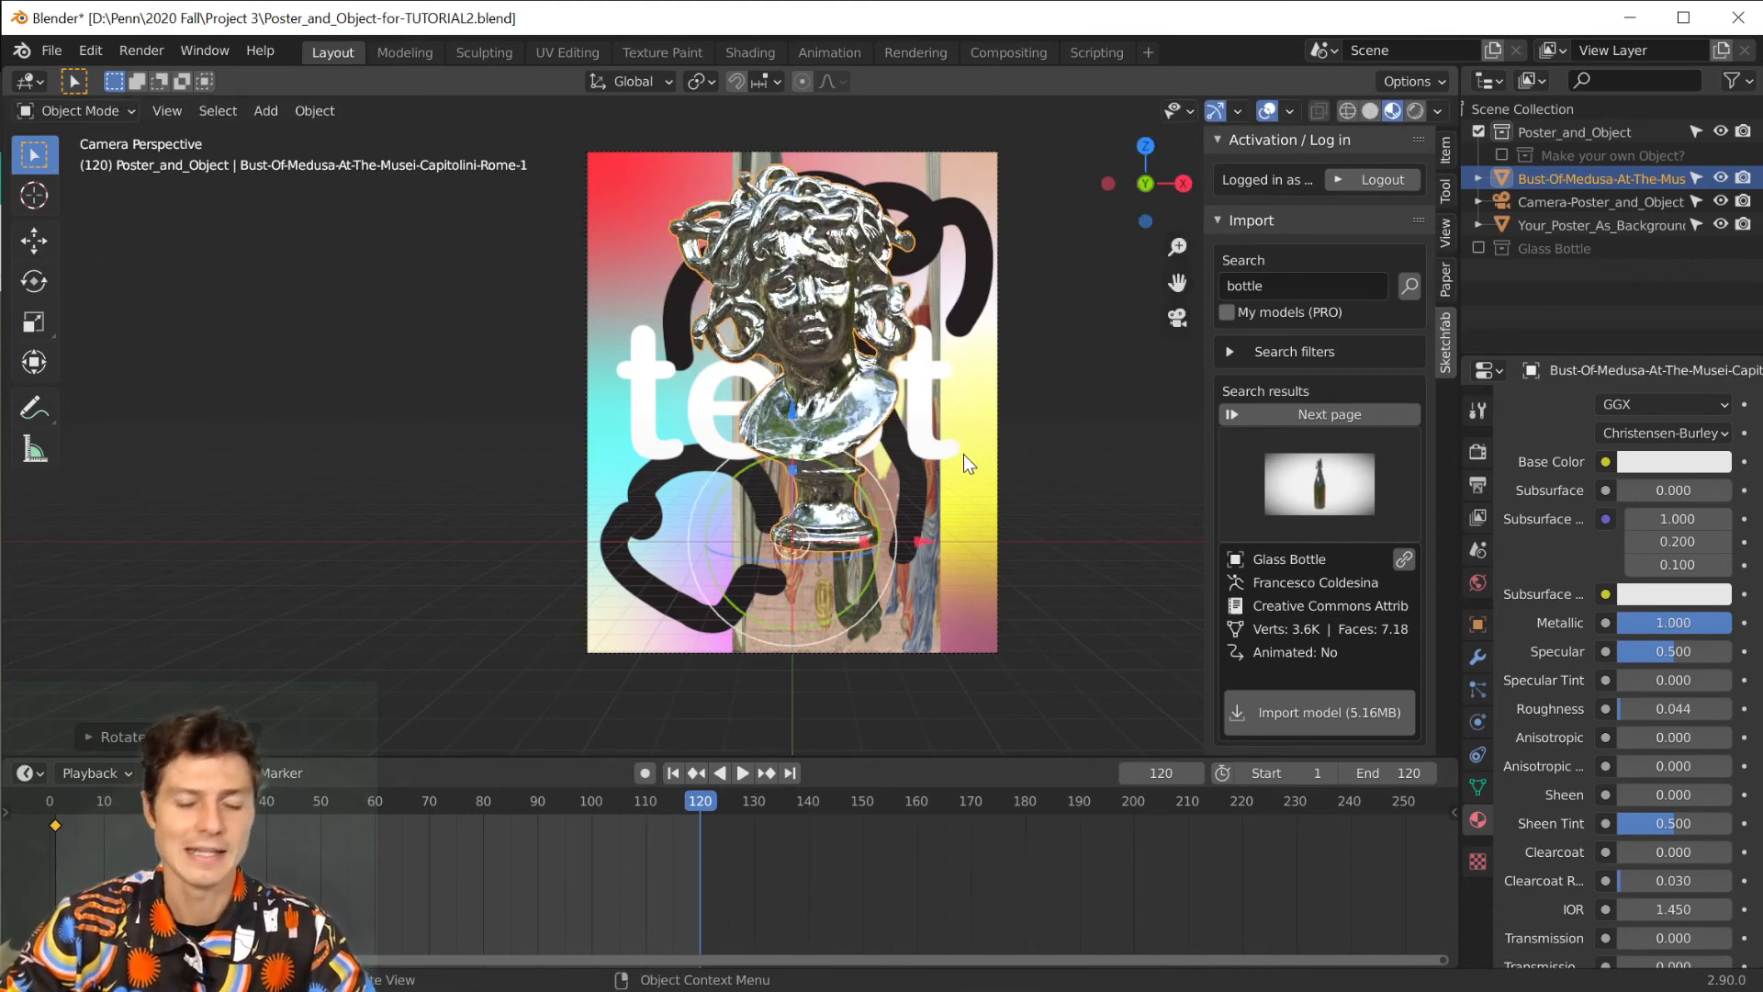
key("i")
left_click(983, 426)
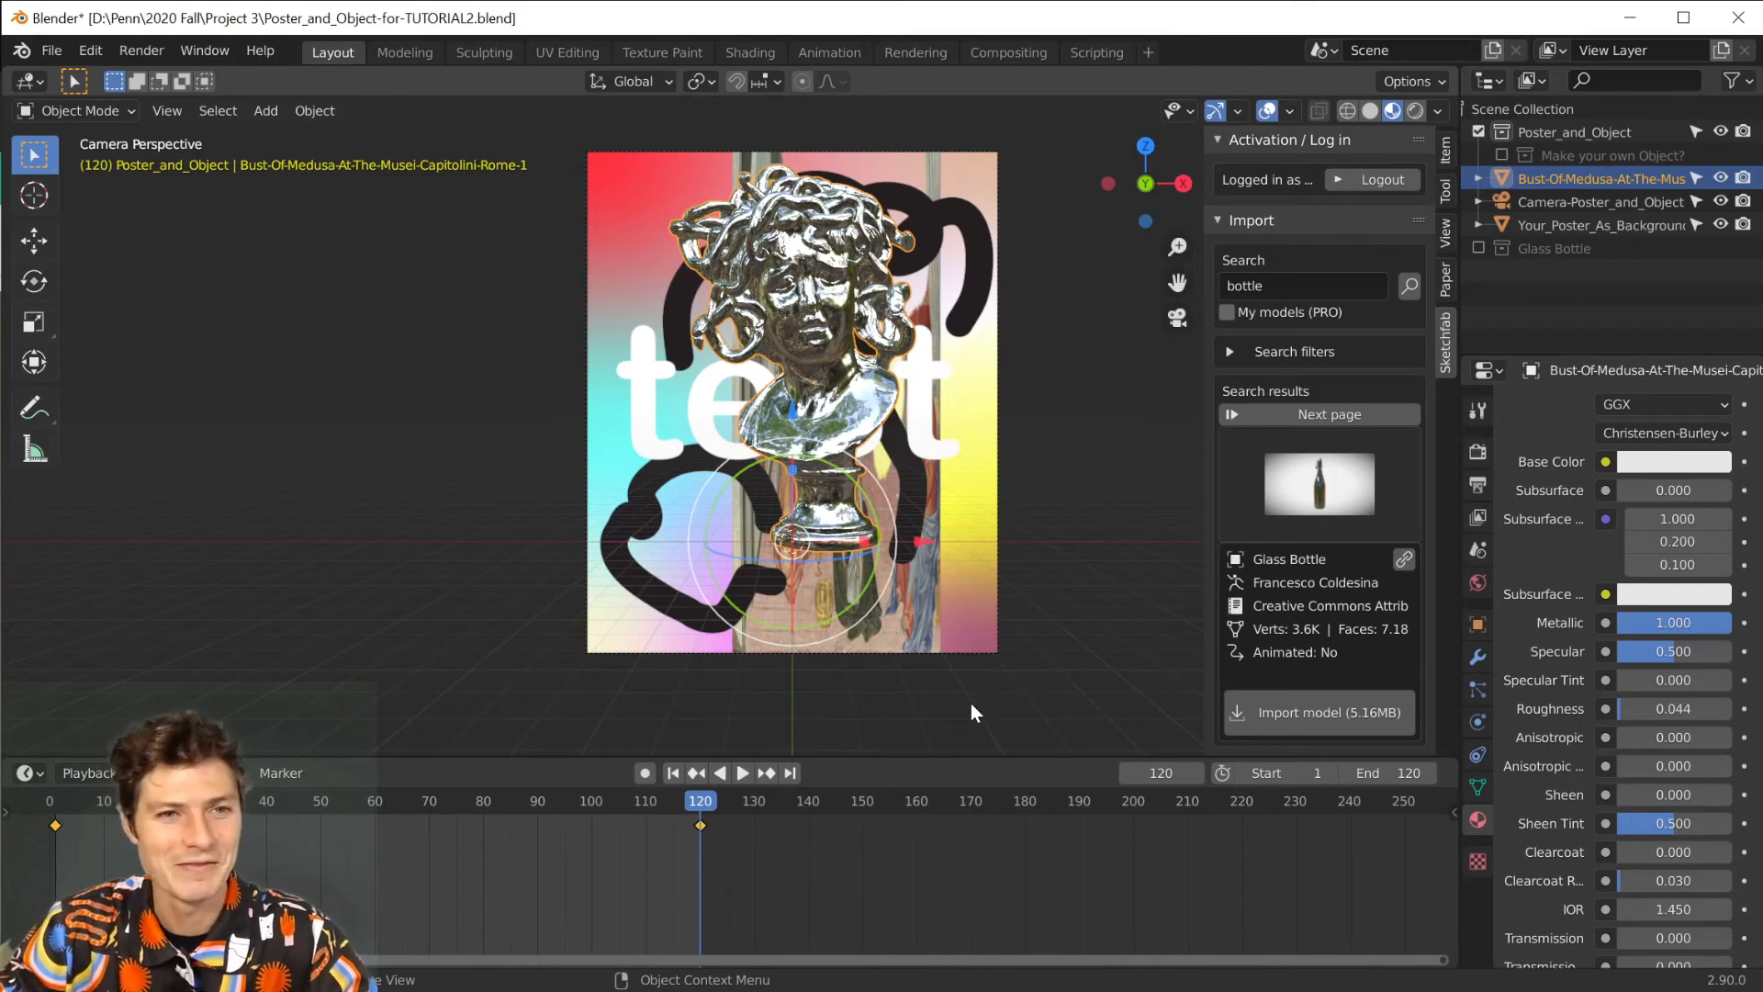
Play the Medusa bust's spin from the first frame, stop playback and return to frame 1.
left_click(672, 772)
left_click(741, 772)
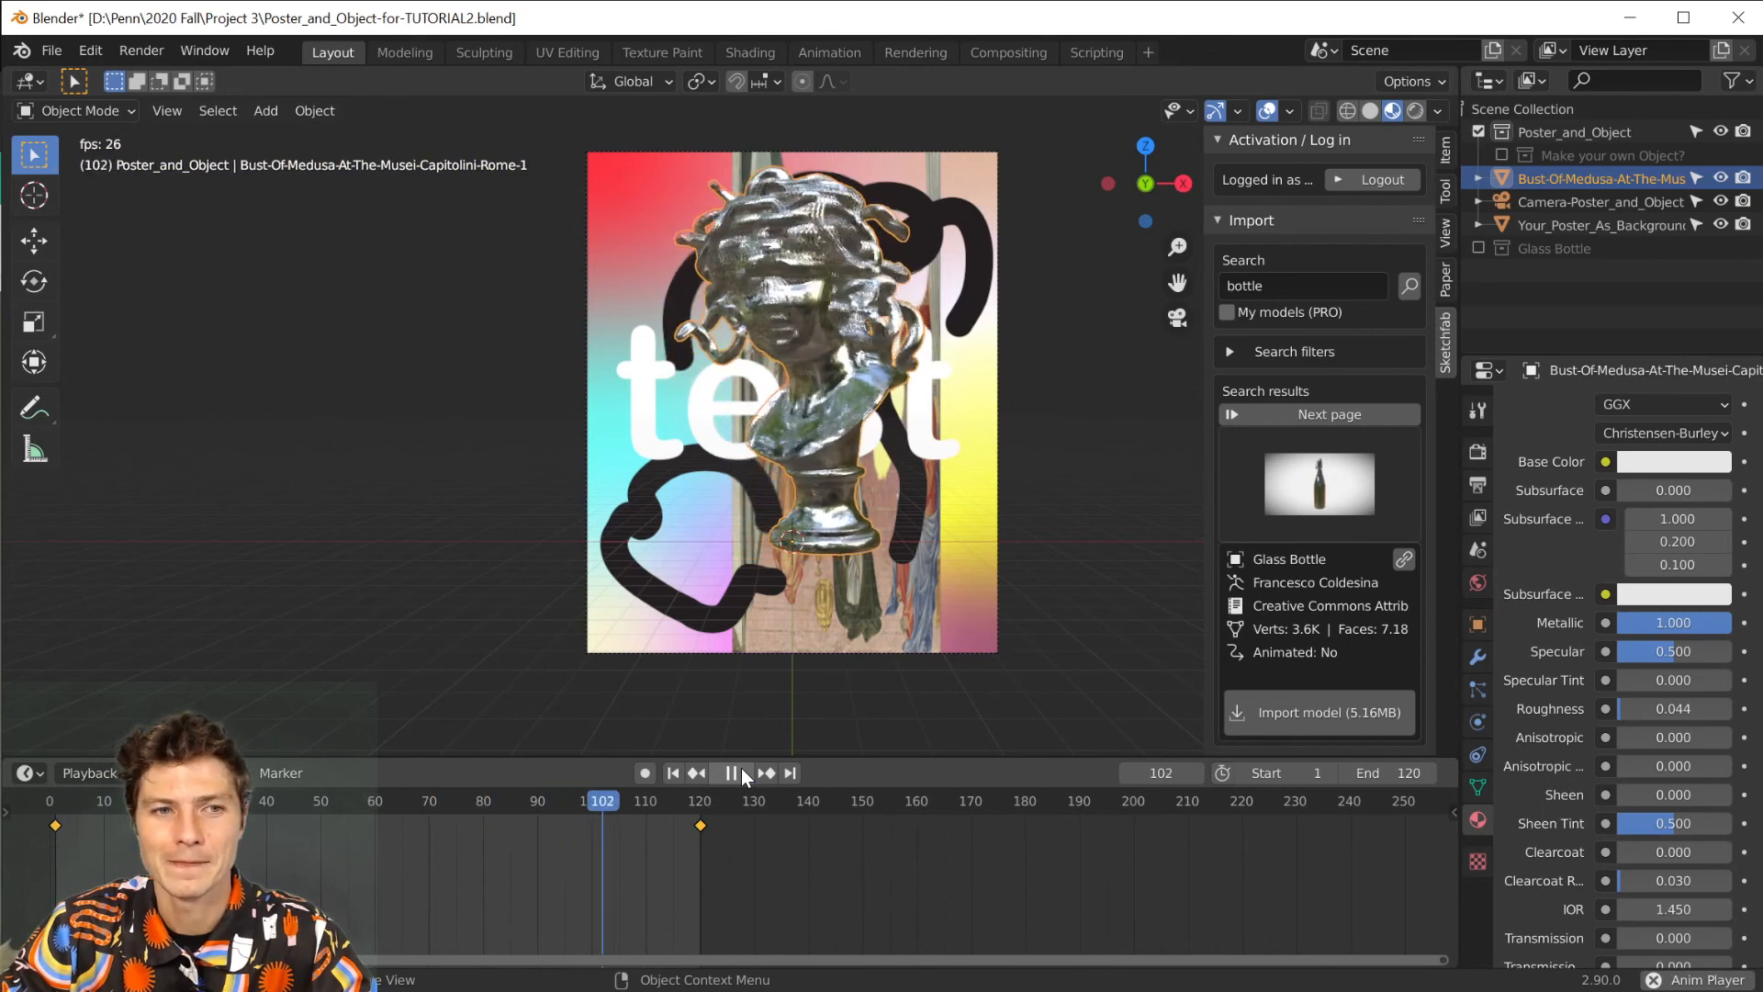
left_click(741, 772)
left_click(672, 772)
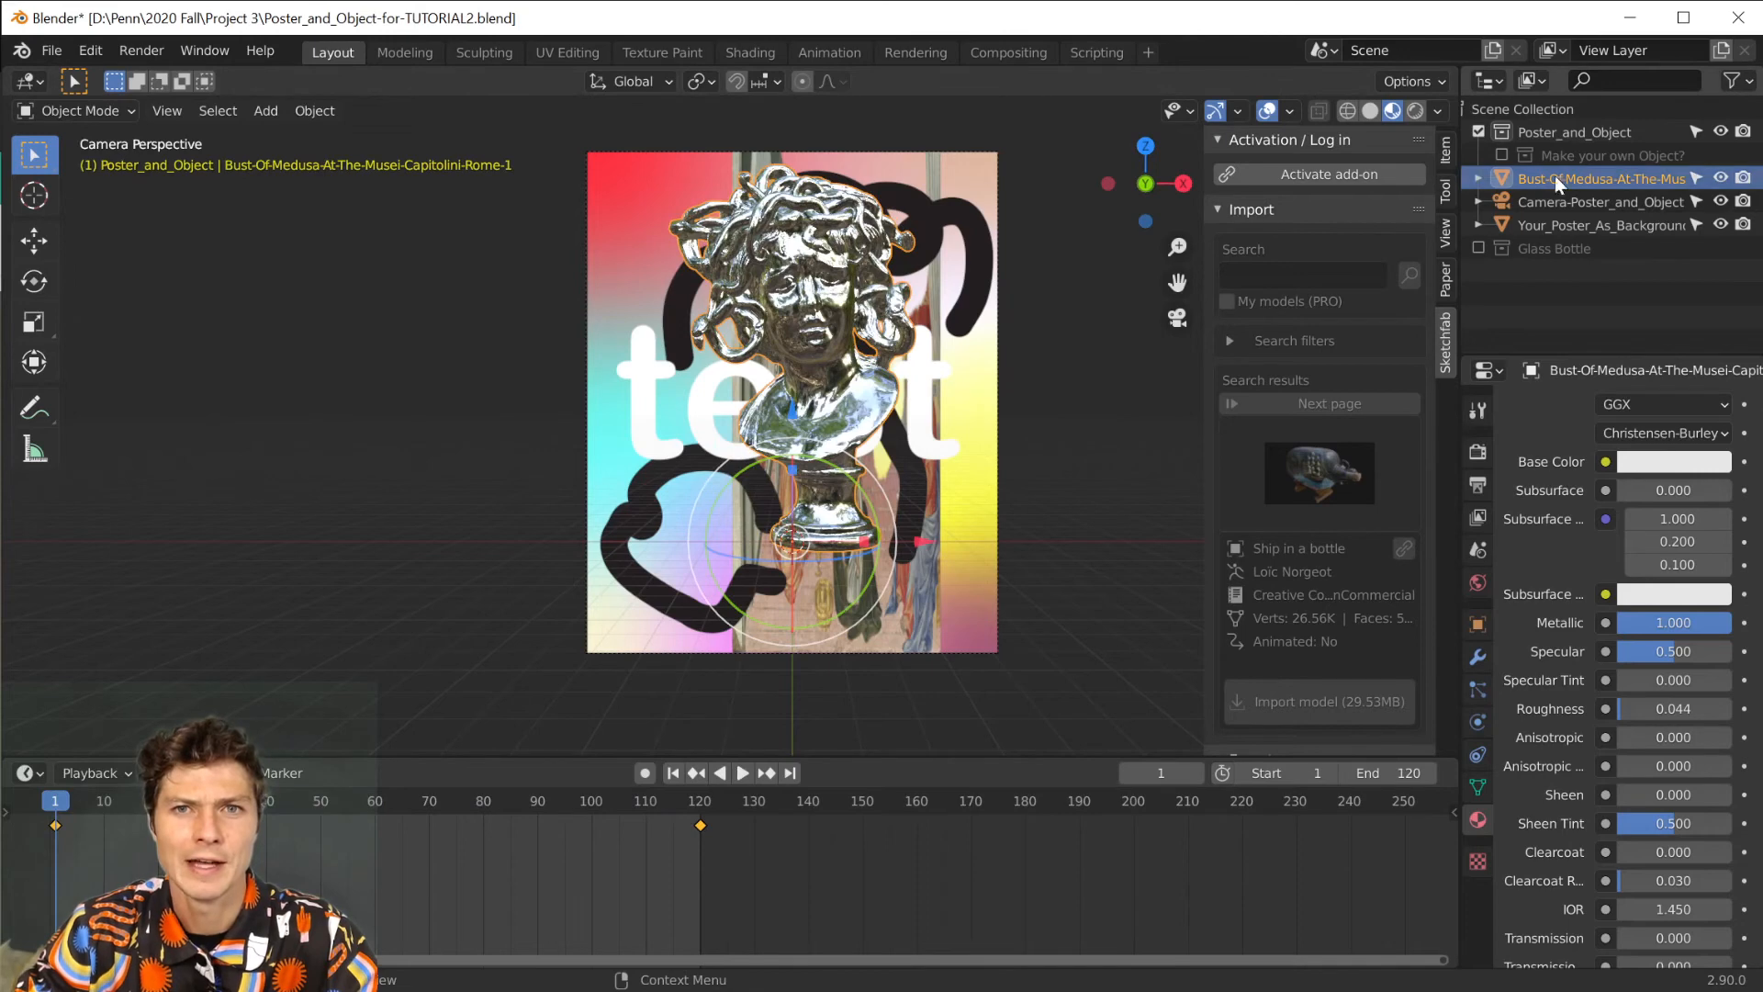
Hide the Medusa bust in the viewport and in renders, and enable the "Make your own Object?" collection containing the Sculpt-Me? sphere.
left_click(1720, 179)
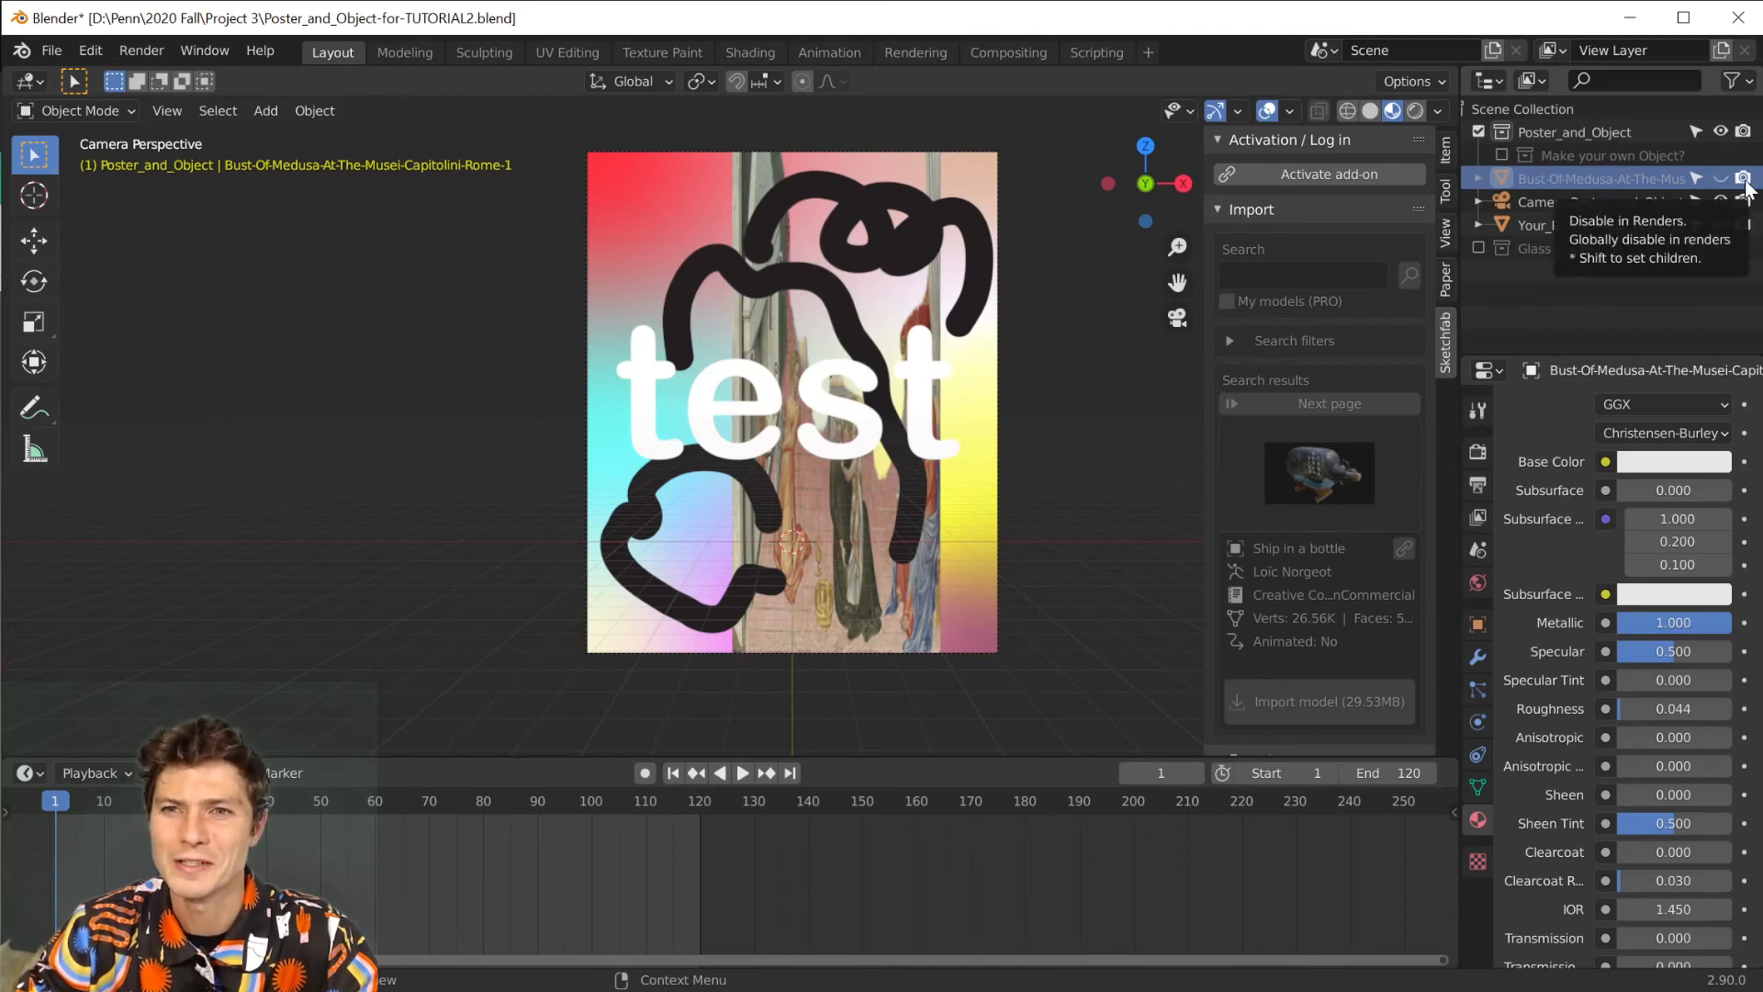
left_click(1742, 180)
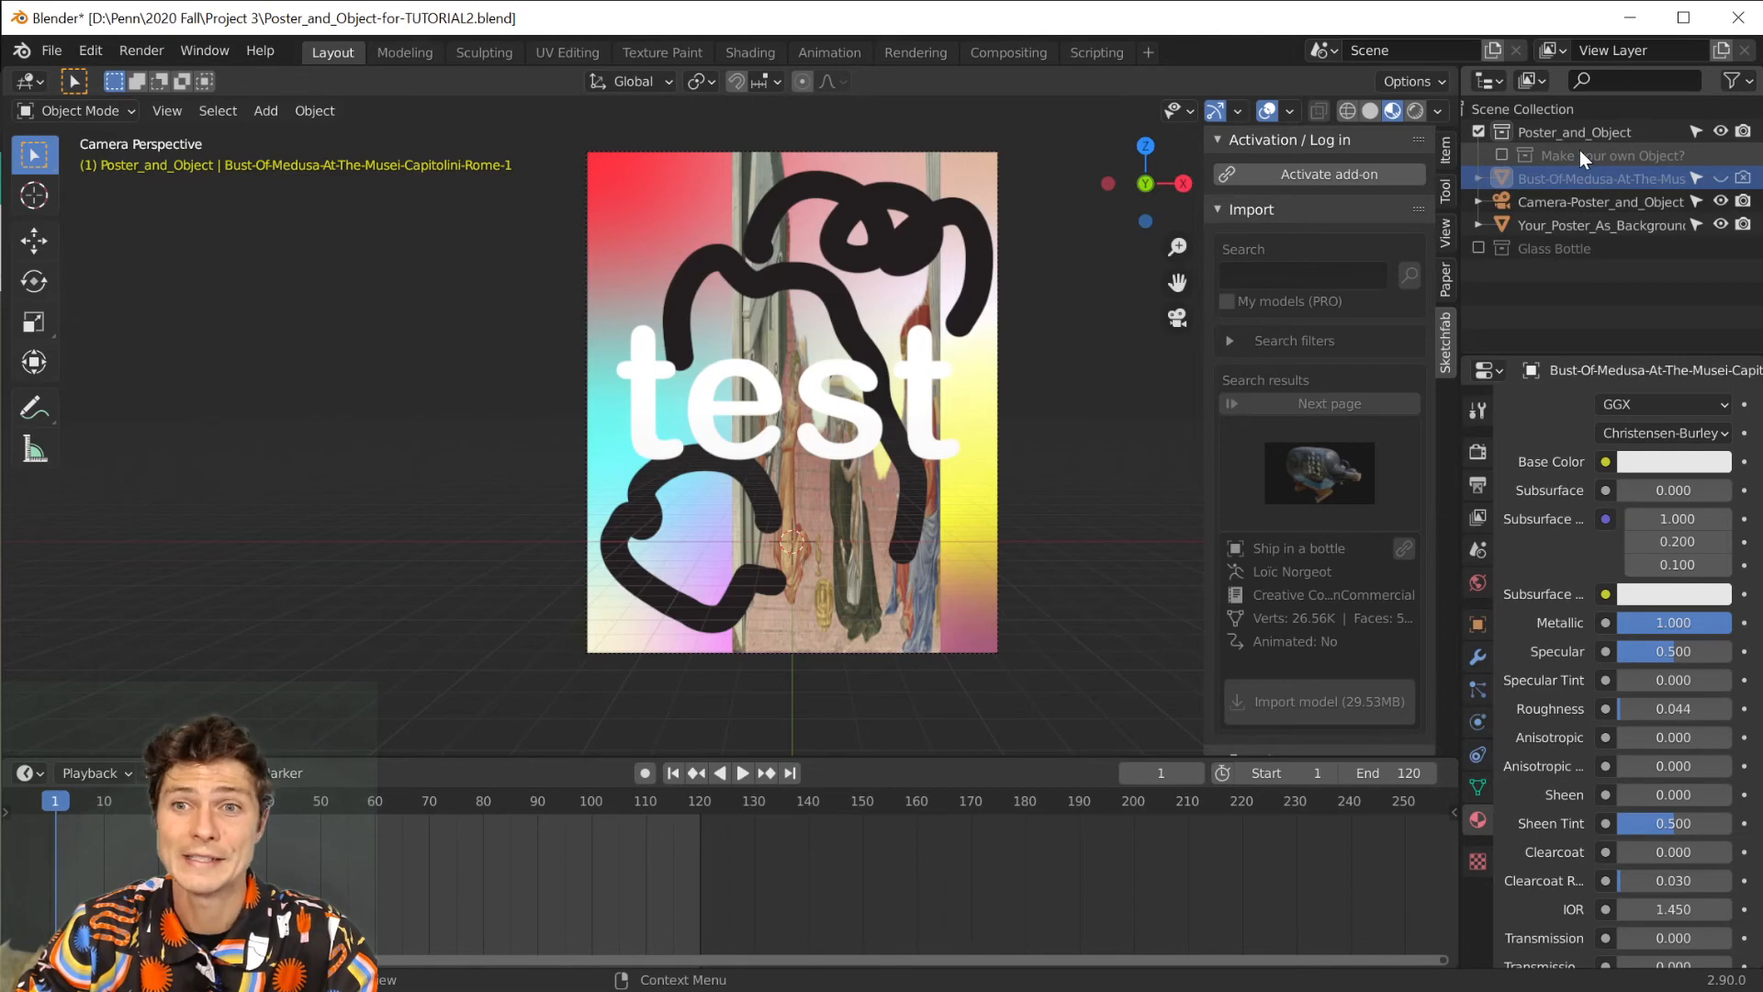
left_click(1501, 154)
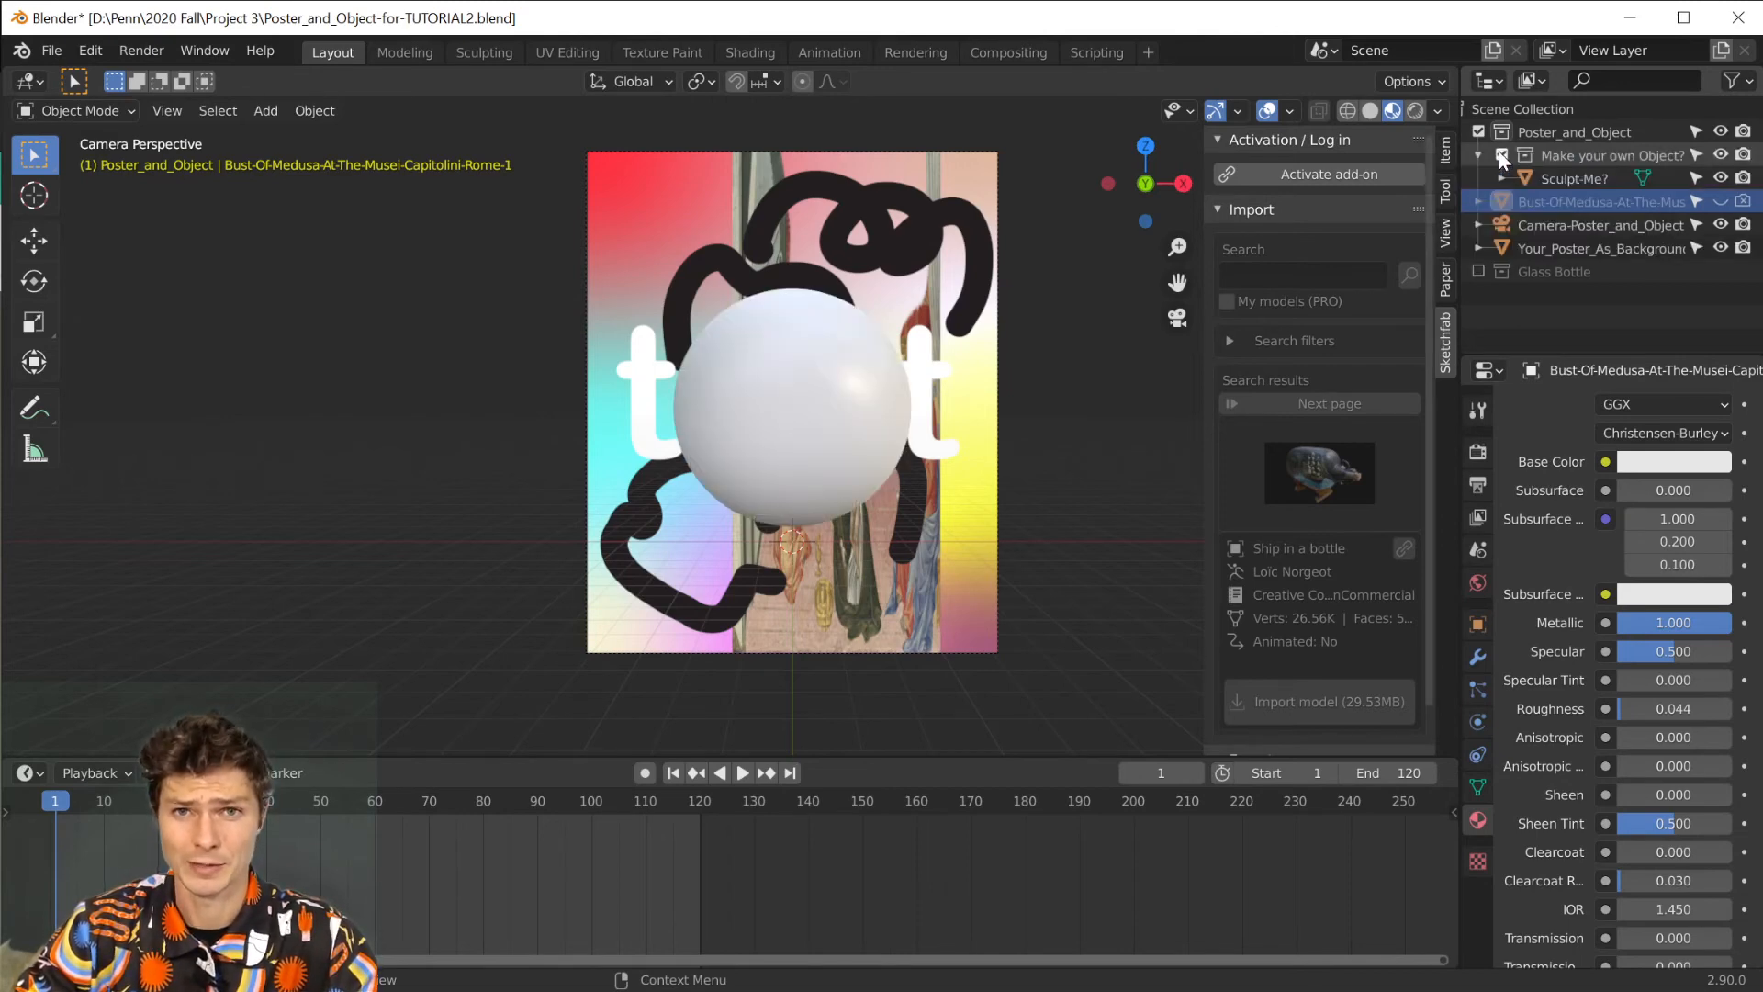
left_click(1598, 174)
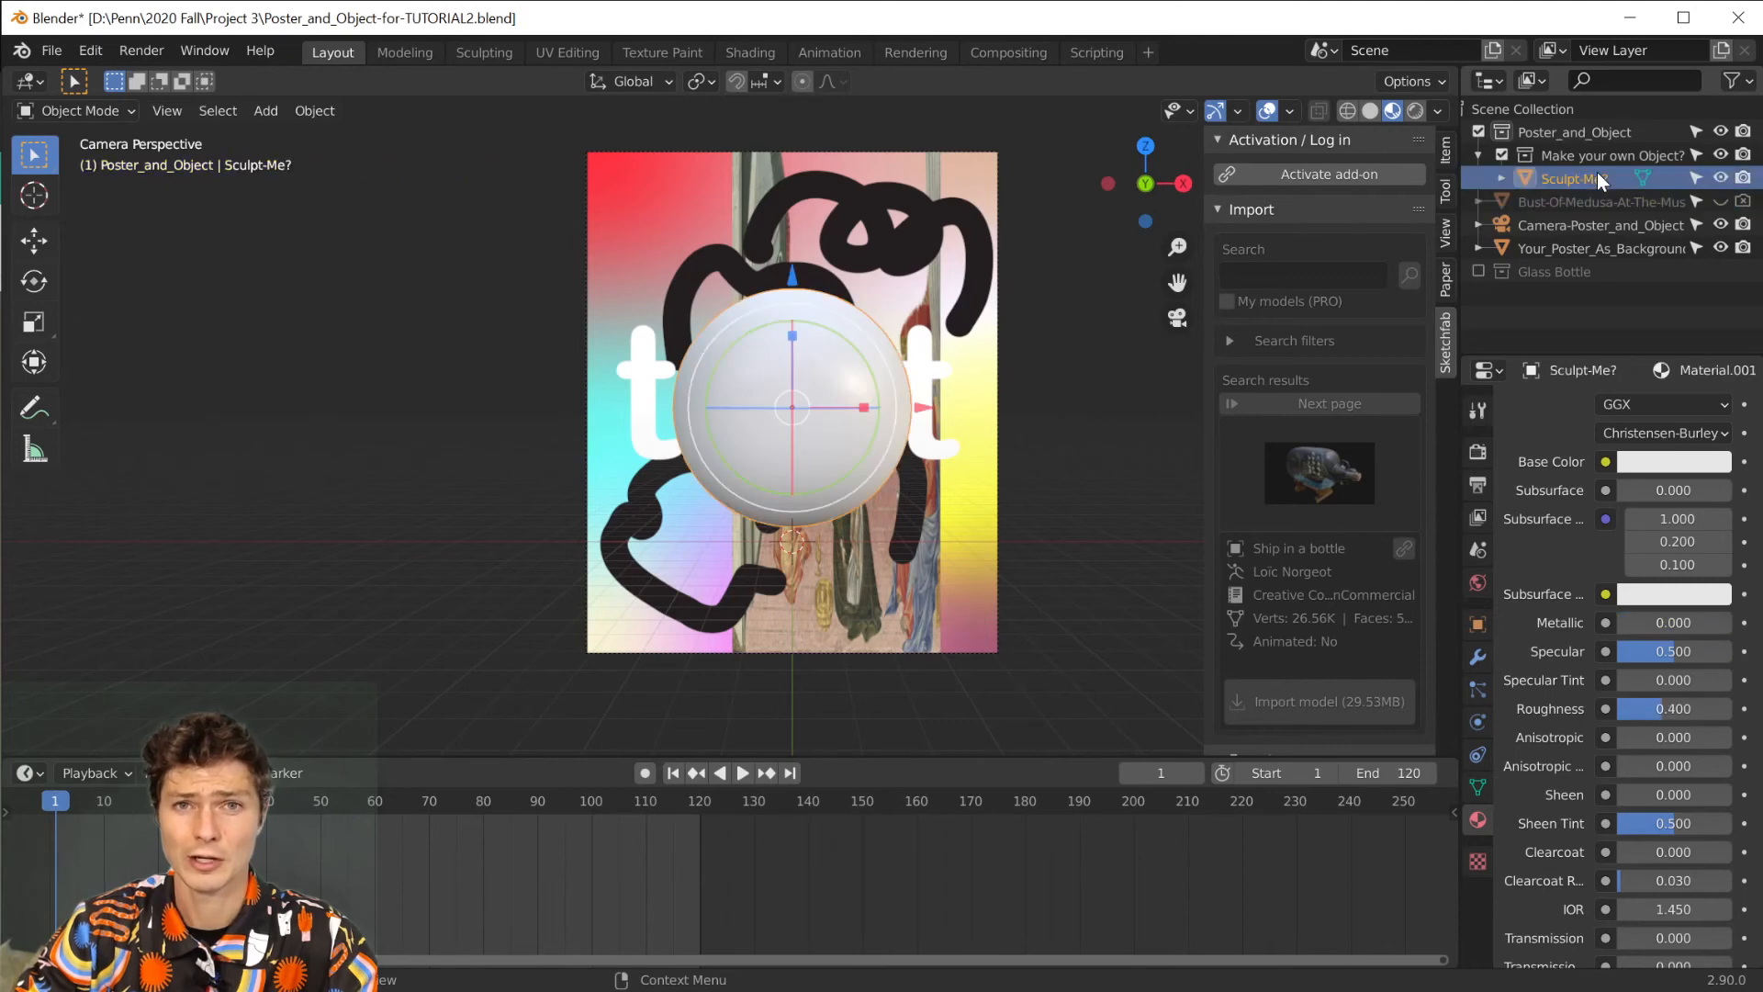
scroll(843, 332, "down", 3)
scroll(851, 311, "up", 6)
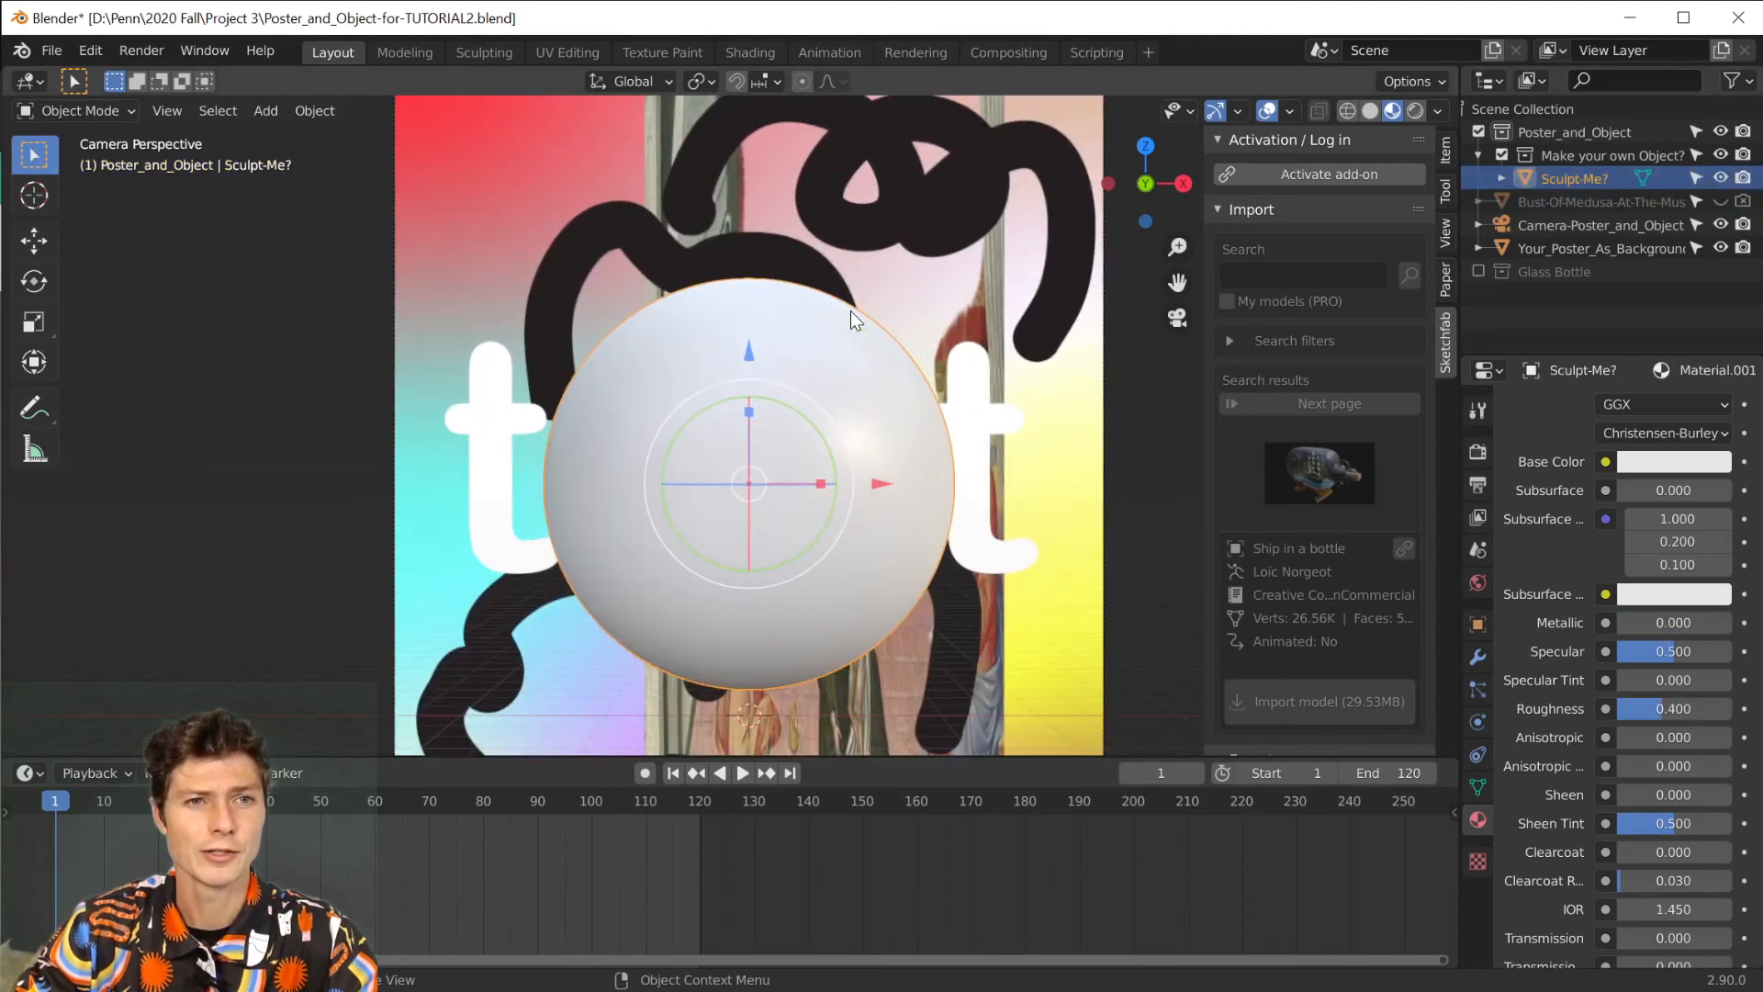
scroll(782, 483, "down", 2)
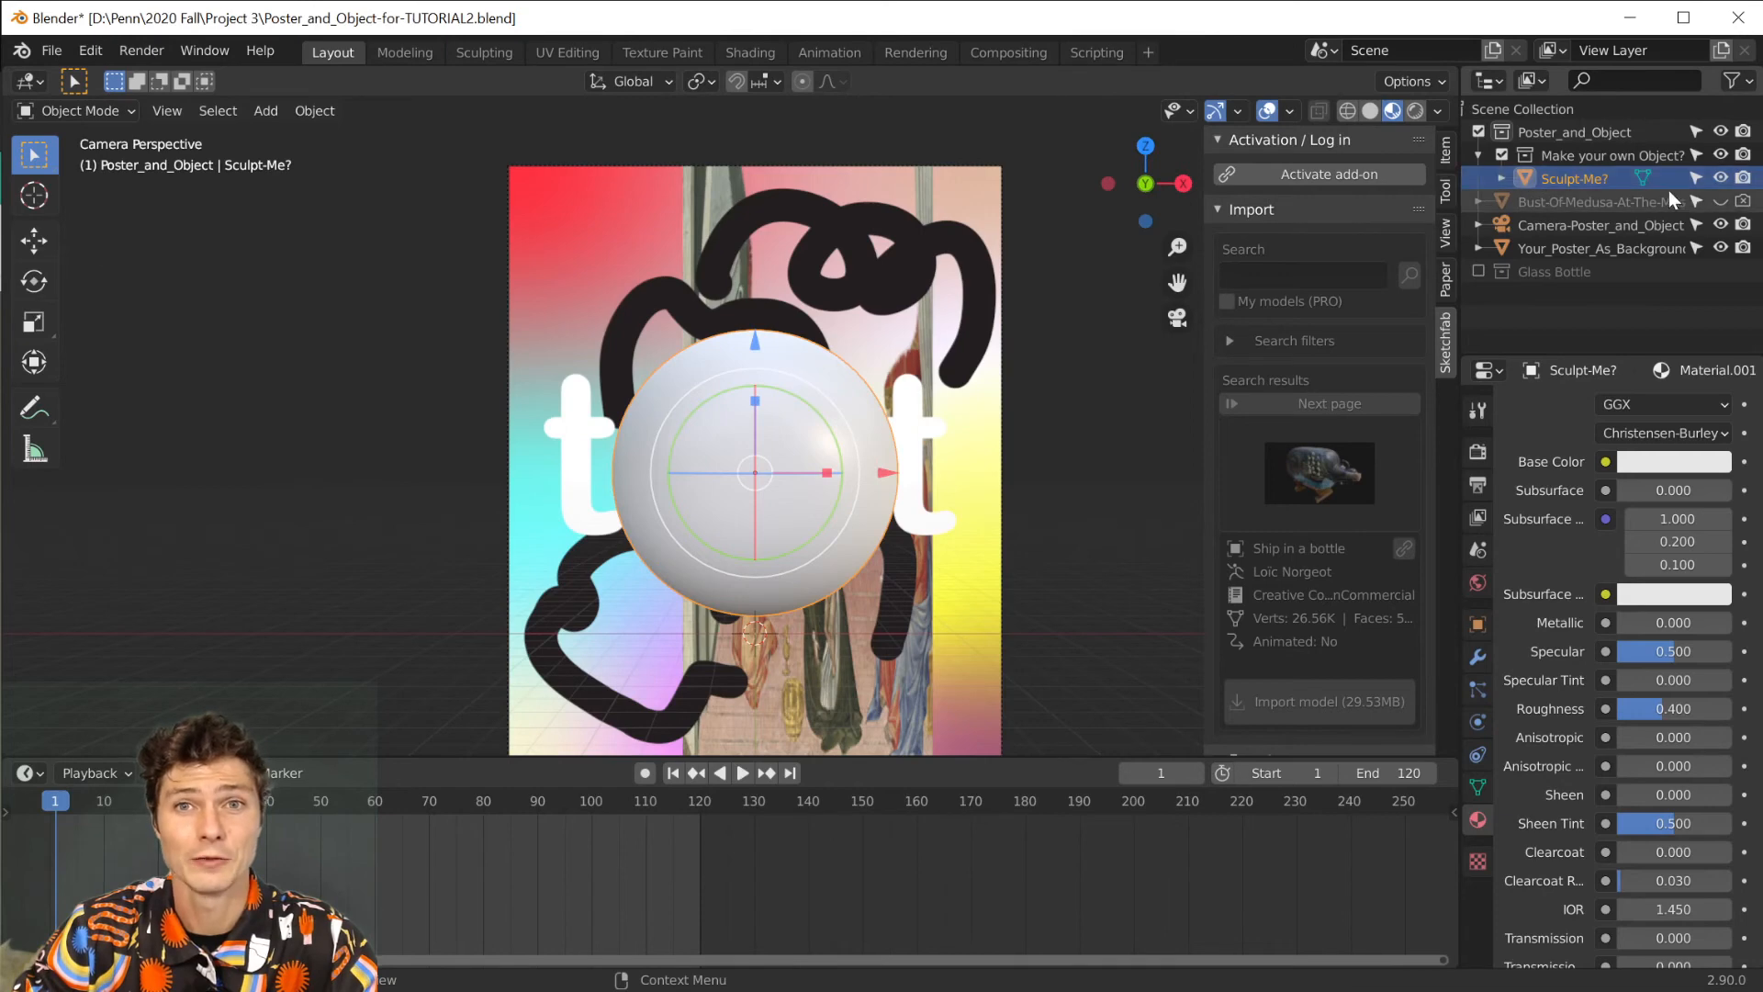
Turn off the Active Object viewport gizmos while keeping the other gizmos enabled.
left_click(1212, 111)
left_click(1212, 111)
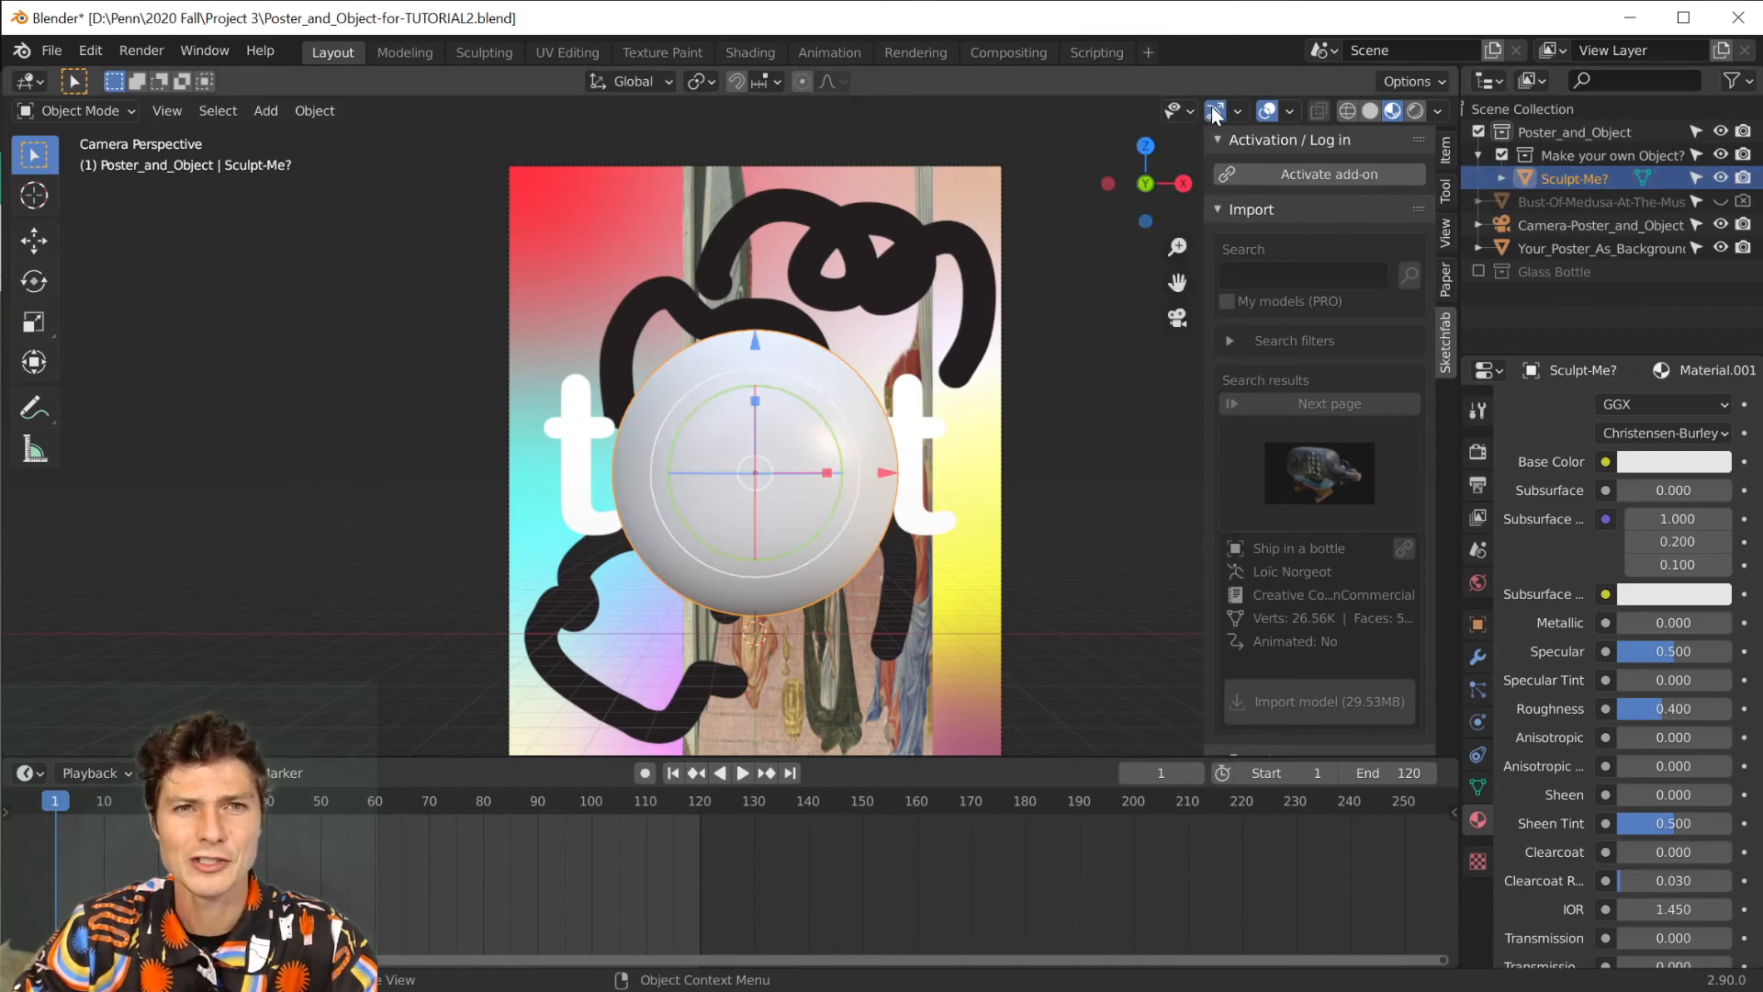
left_click(1212, 111)
left_click(1212, 111)
left_click(1212, 111)
left_click(1212, 111)
left_click(1239, 111)
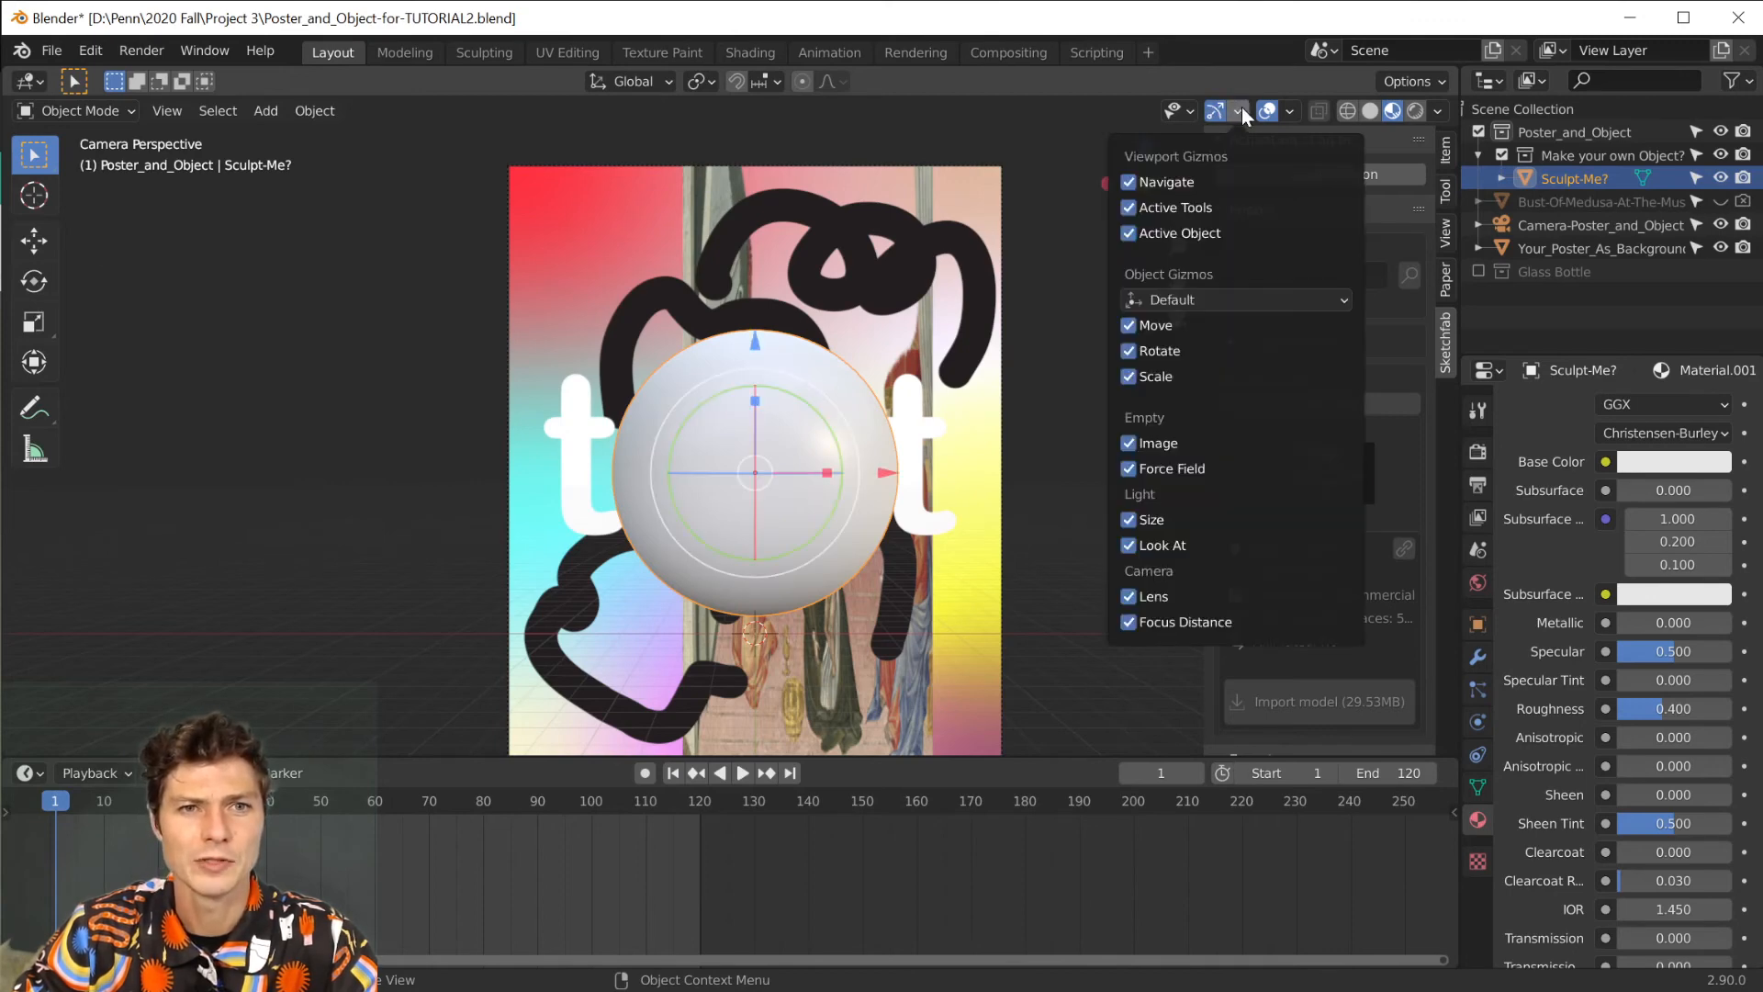
left_click(1127, 233)
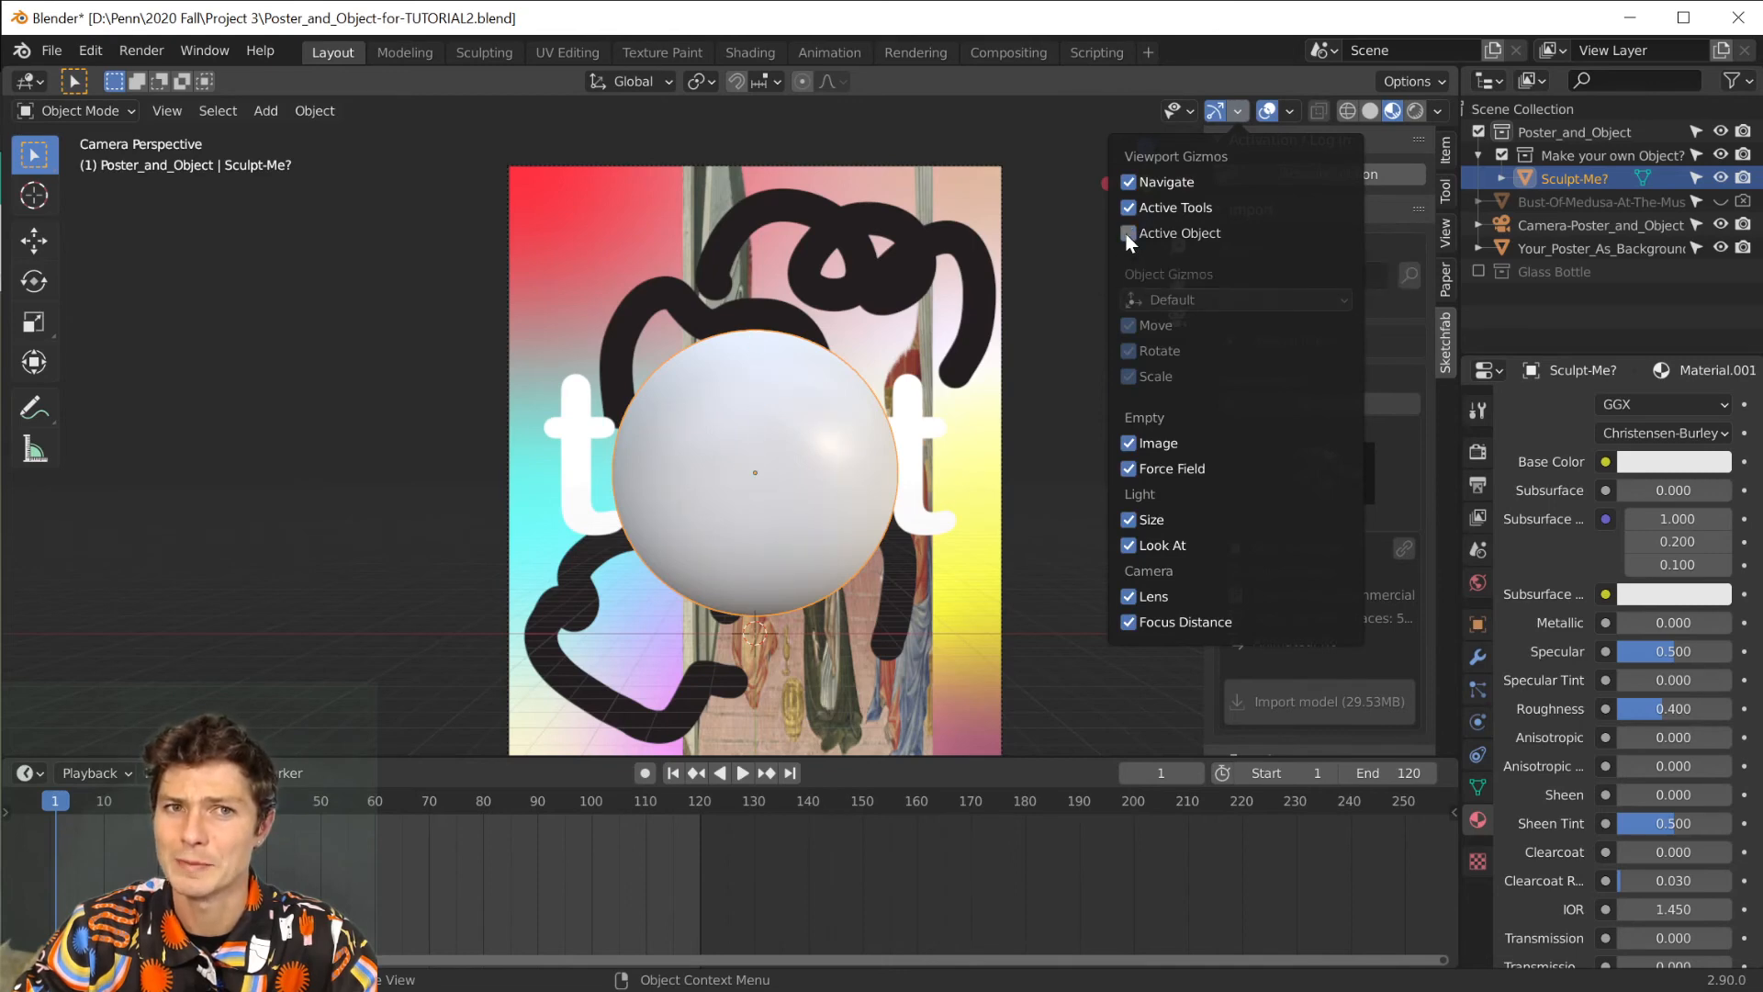
left_click(1129, 235)
left_click(1231, 102)
left_click(1230, 103)
left_click(1127, 233)
left_click(1030, 110)
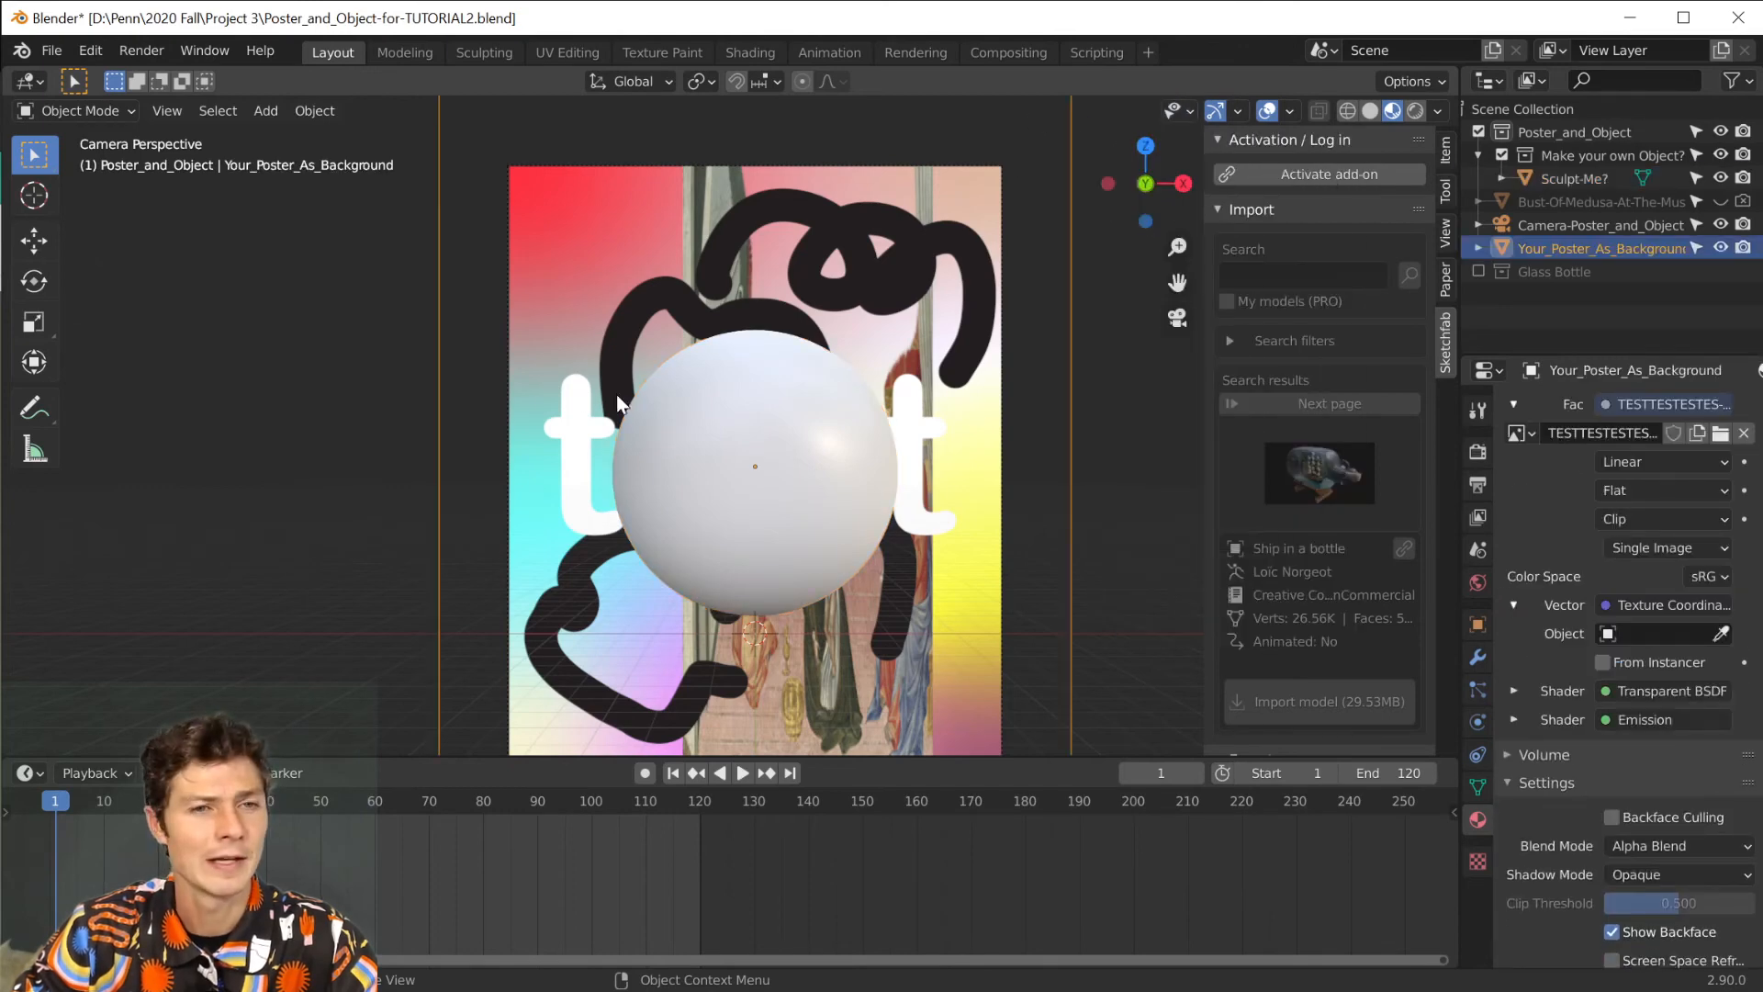
left_click(81, 111)
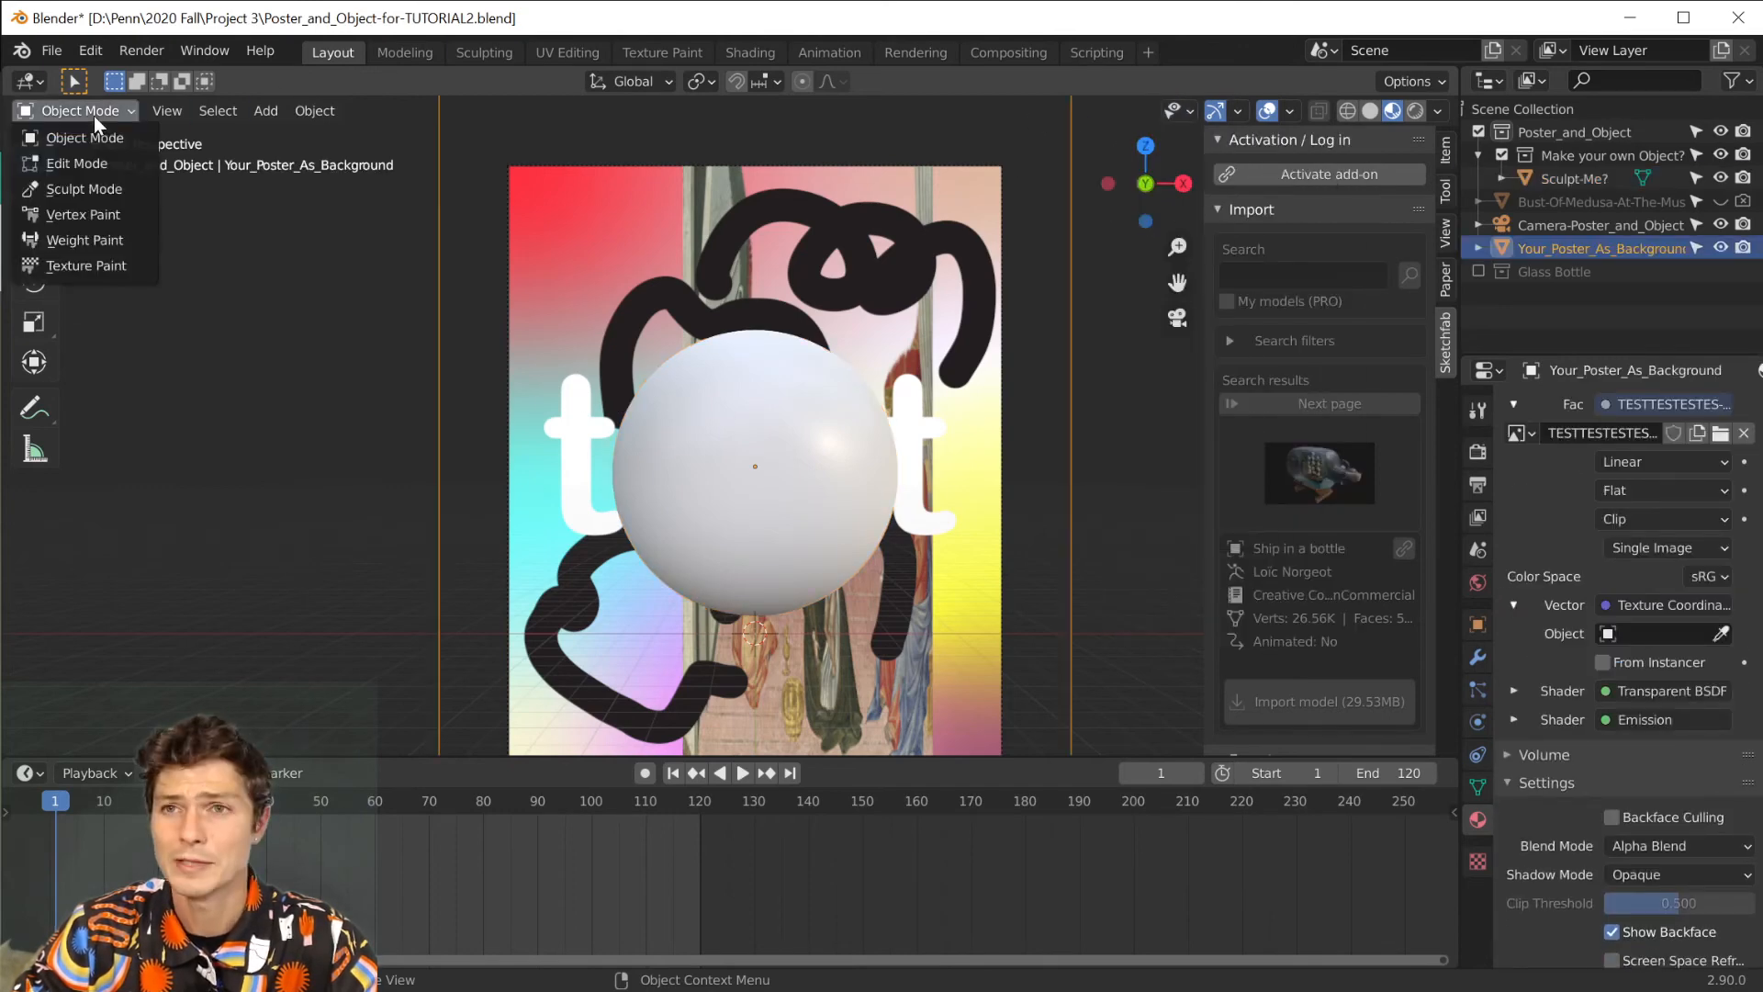
left_click(57, 187)
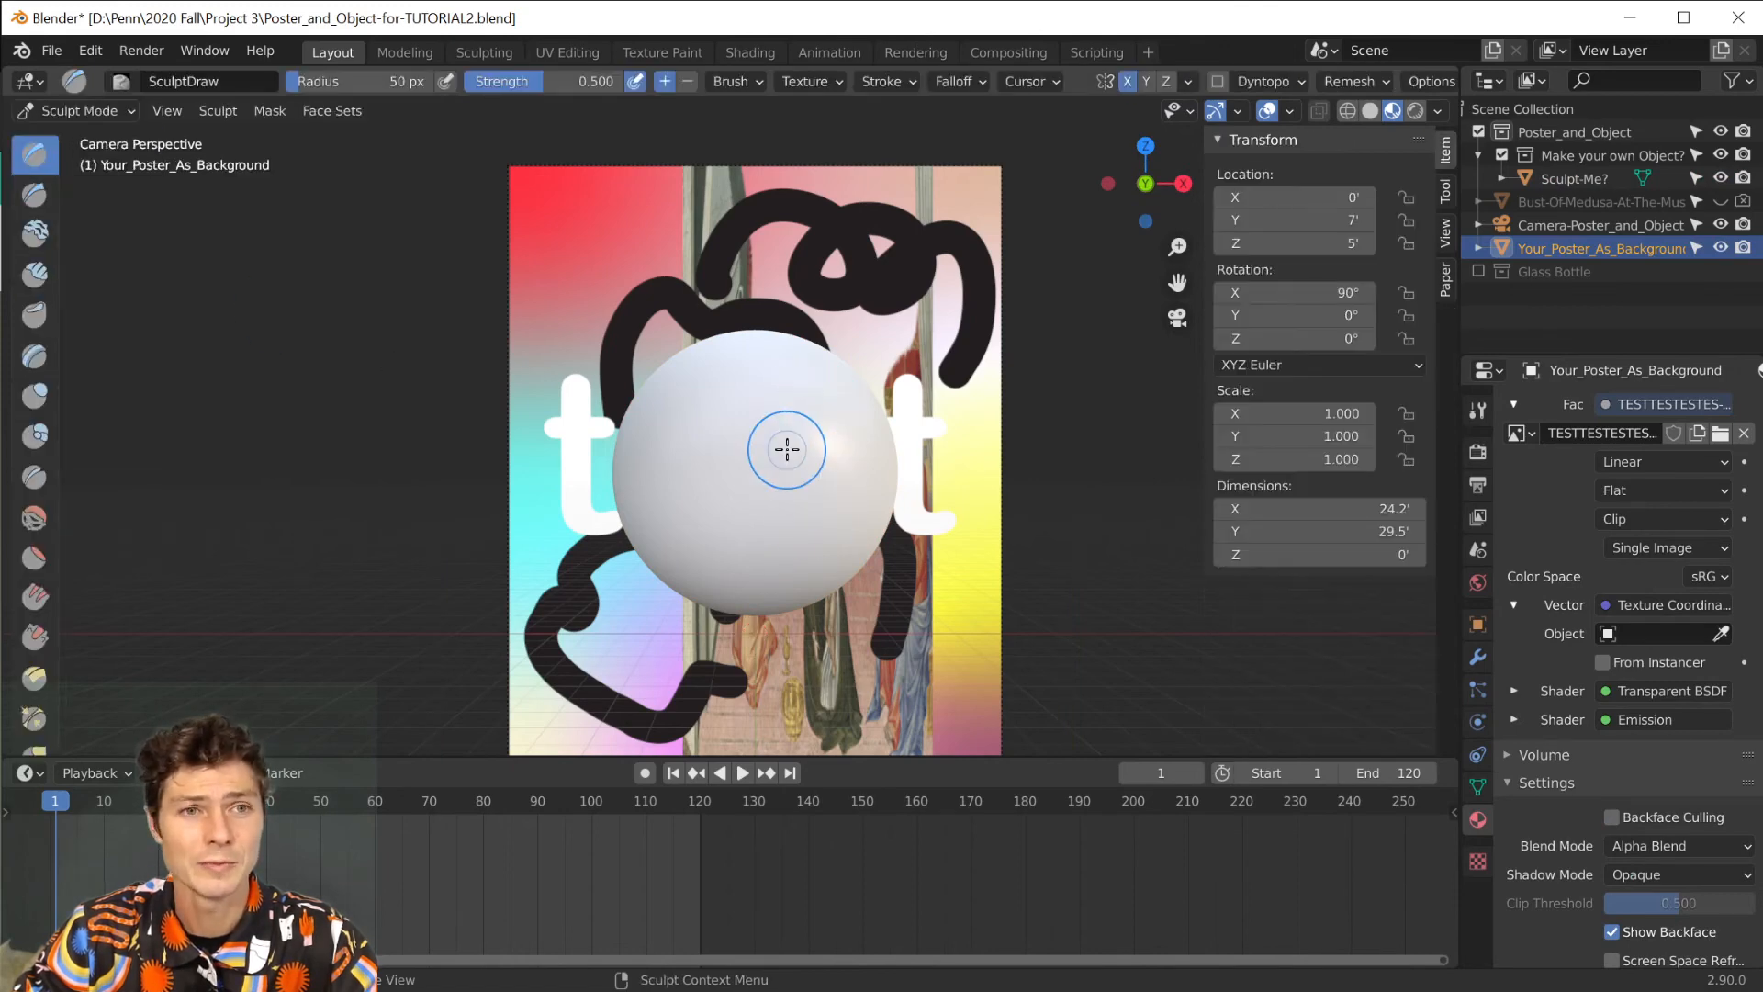
left_click(1557, 175)
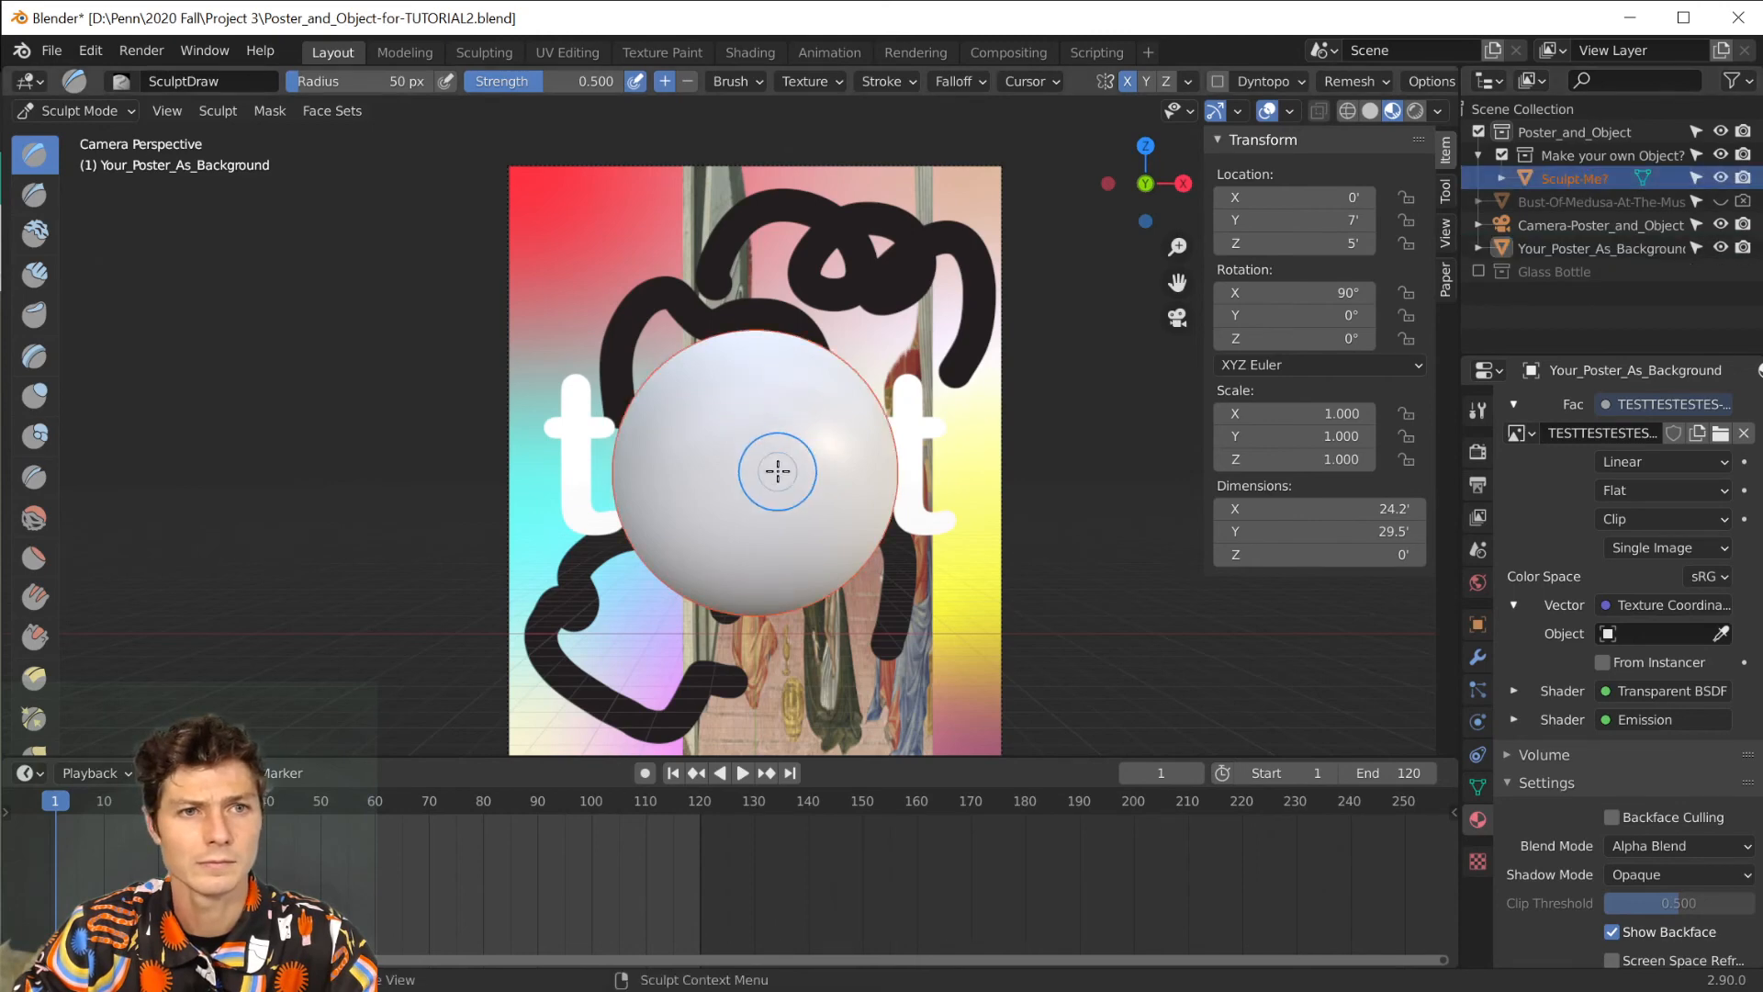
left_click(69, 111)
left_click(84, 137)
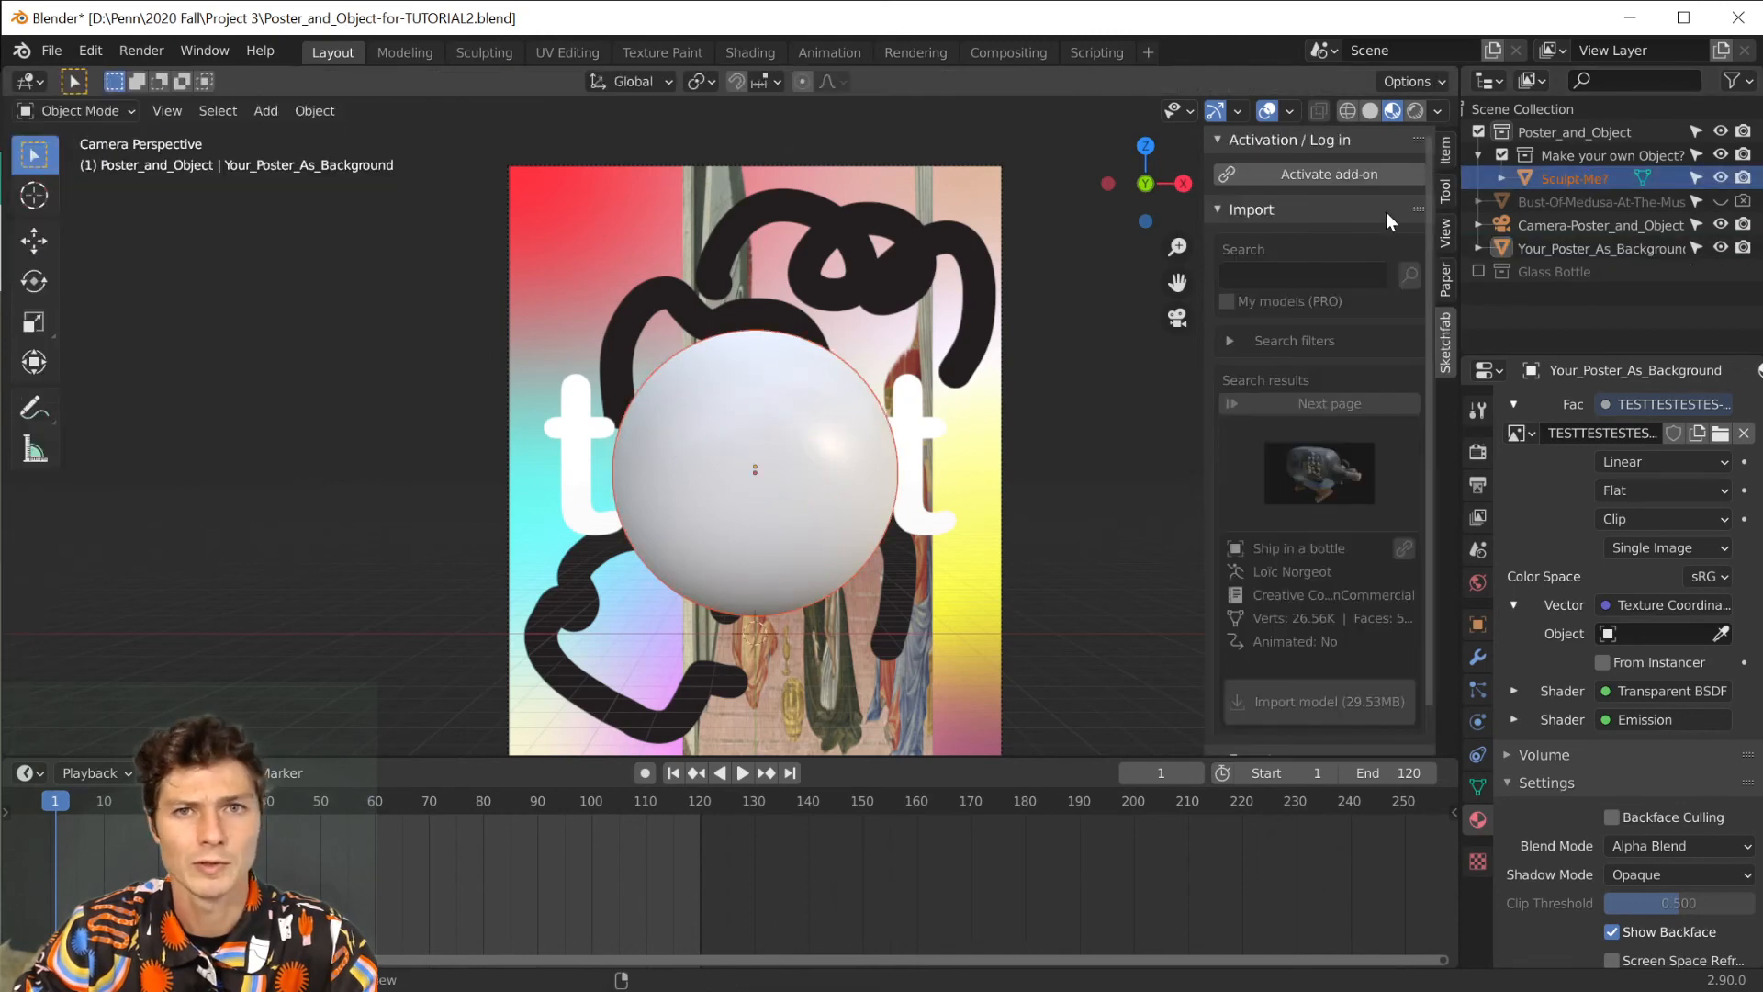
Put the Sculpt-Me? sphere into Sculpt Mode and turn off X-axis symmetry.
left_click(1595, 180)
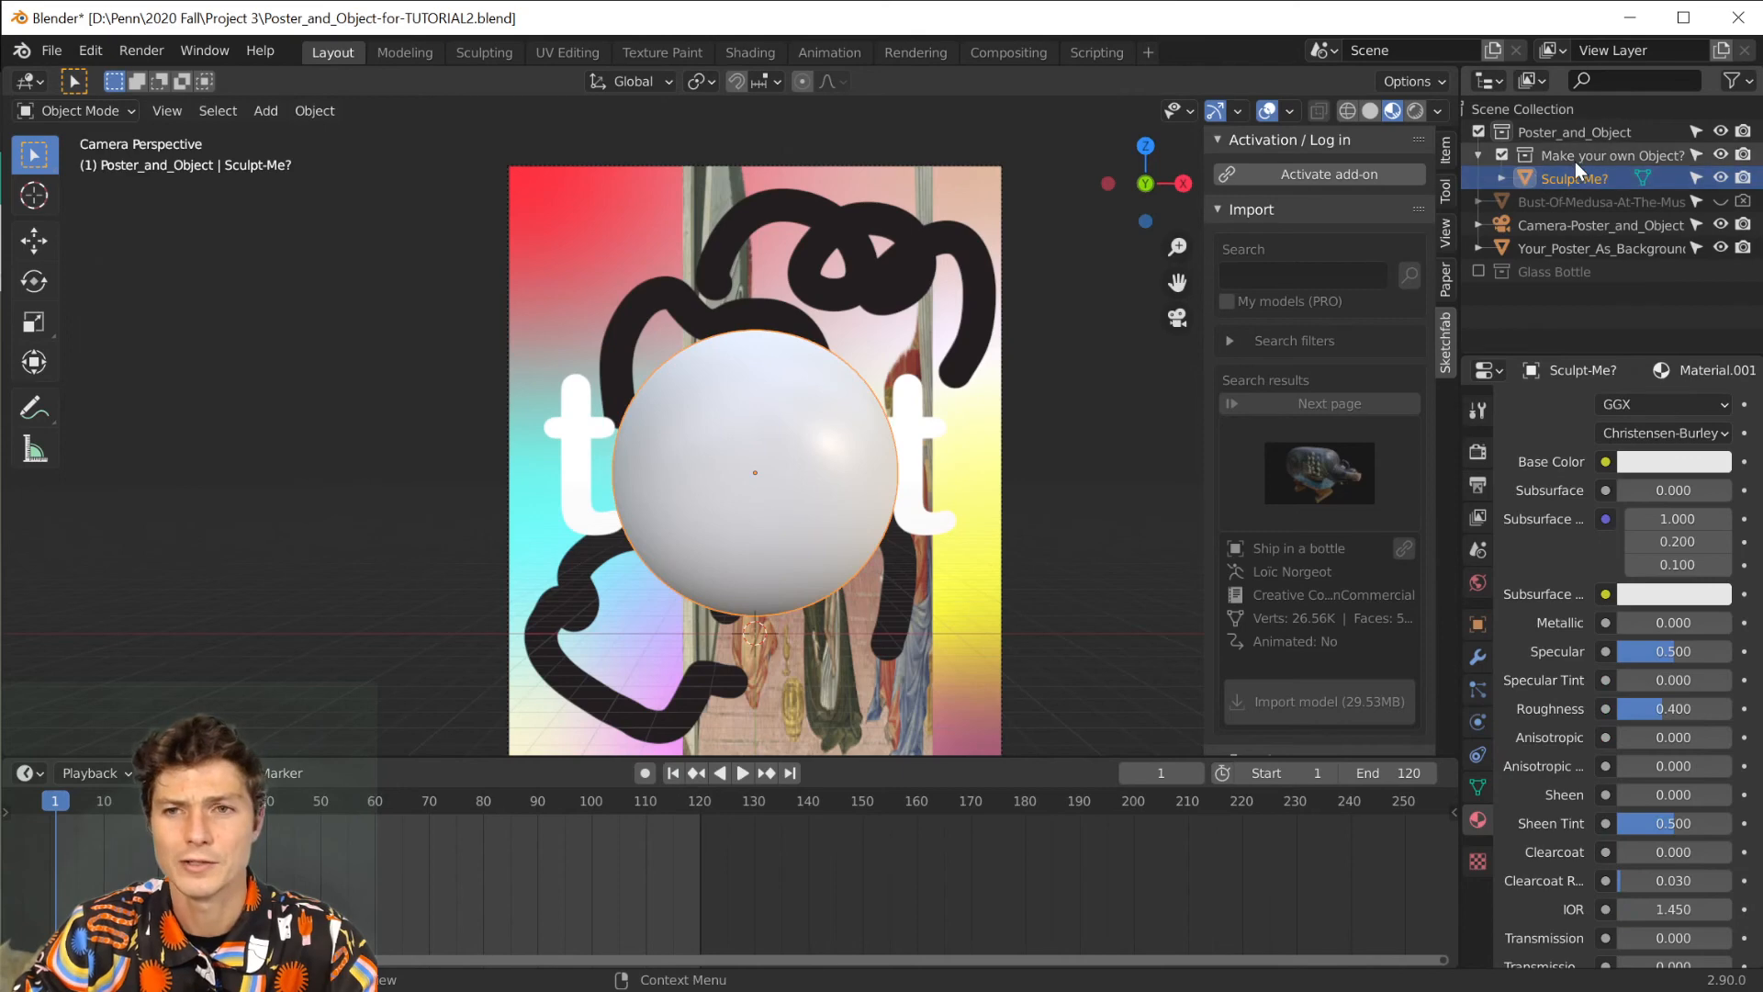
left_click(102, 106)
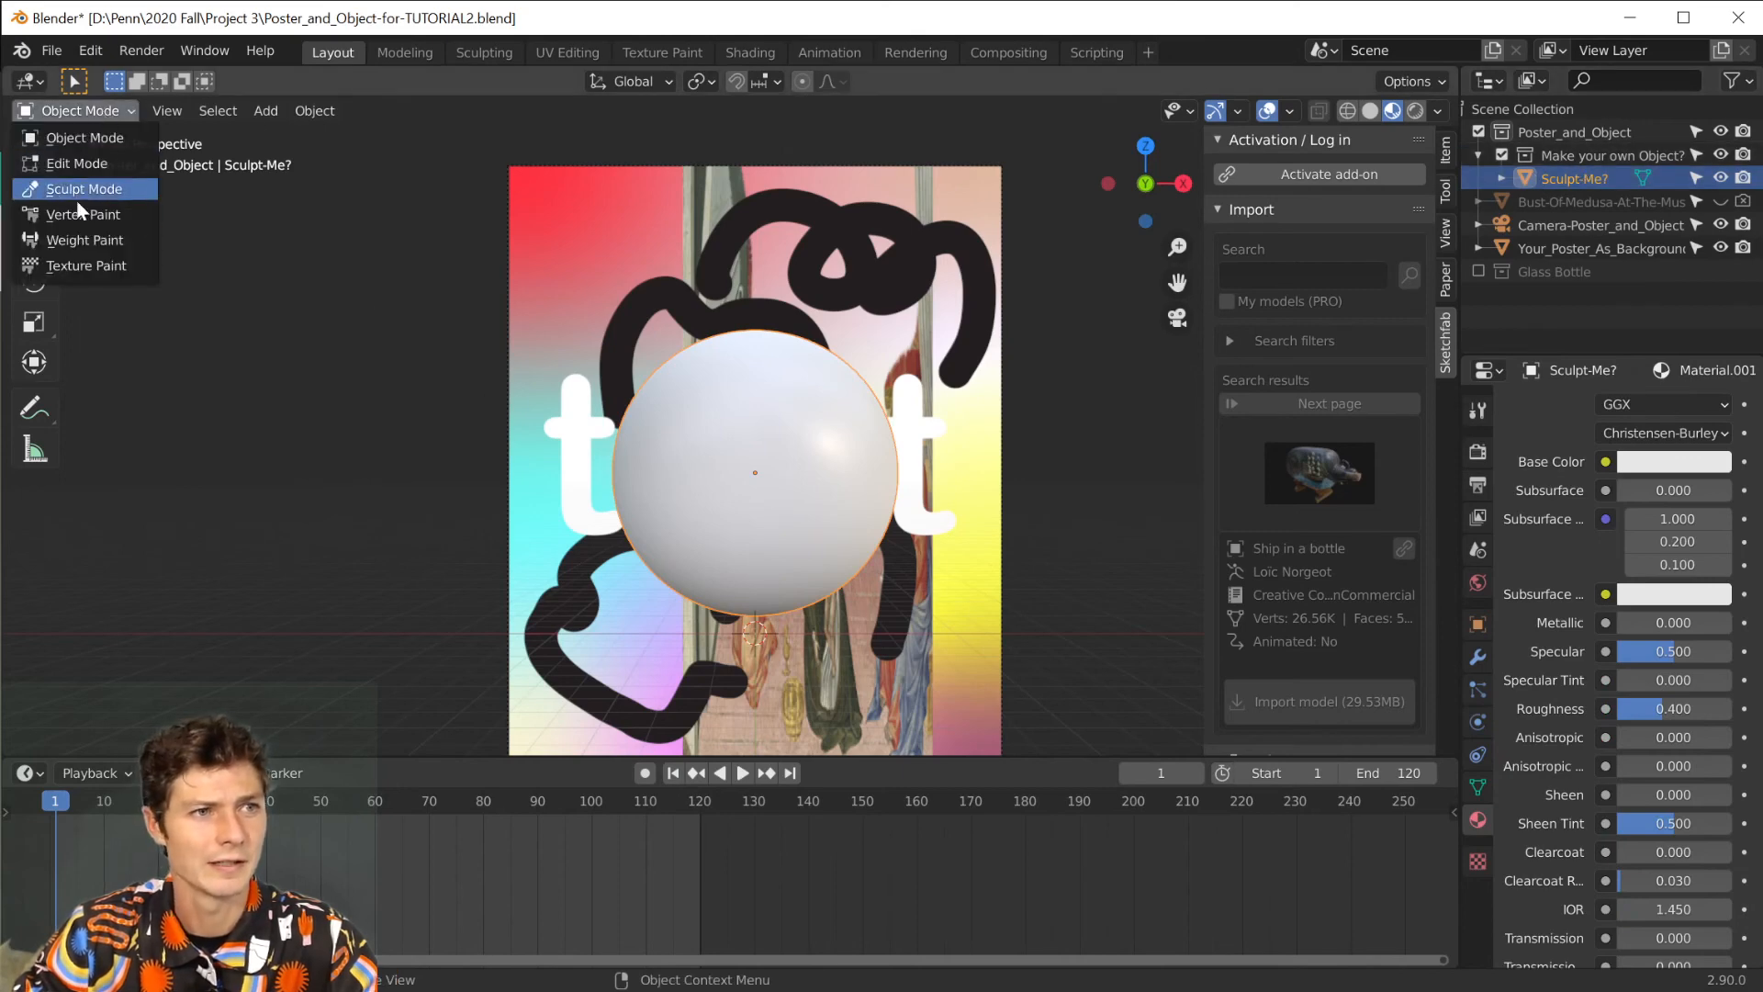
left_click(90, 188)
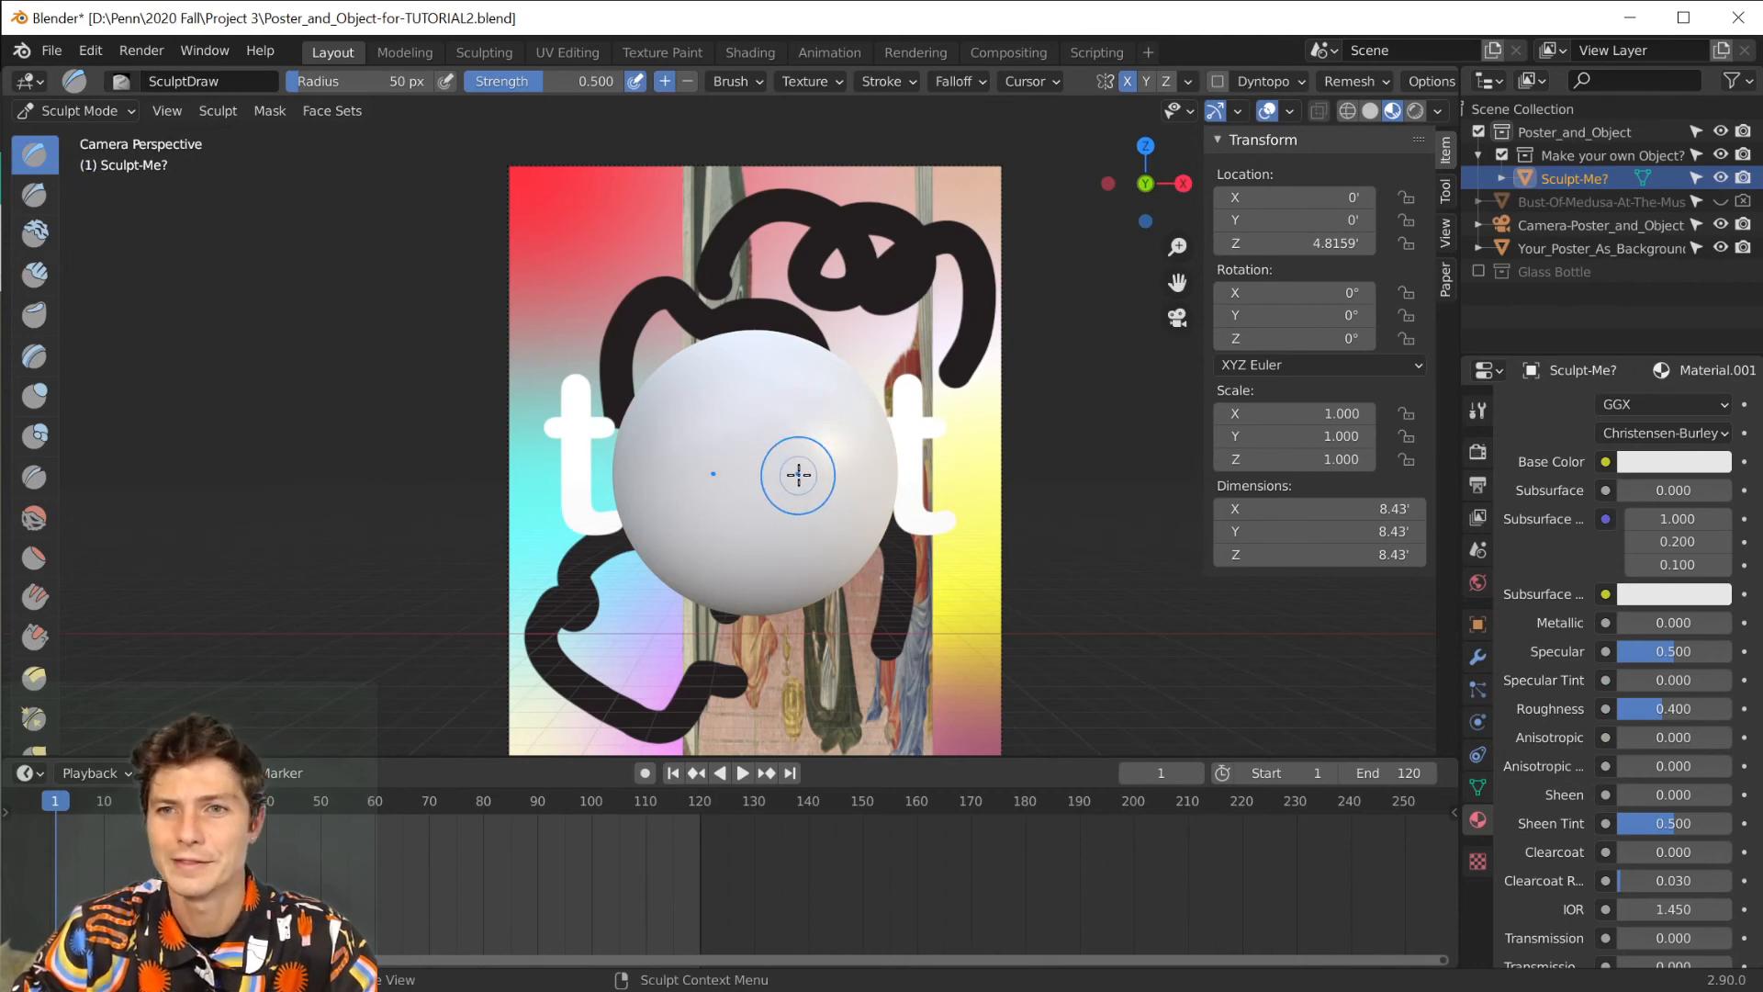
left_click(1126, 82)
Sculpt raised bumps and ridges over the sphere from several angles with the SculptDraw brush at 50 px radius and 0.500 strength.
mouse_move(807, 294)
left_mouse_down()
mouse_move(783, 496)
mouse_move(748, 401)
mouse_move(793, 441)
mouse_move(728, 374)
mouse_move(693, 410)
left_mouse_up()
mouse_move(692, 409)
middle_mouse_down()
mouse_move(649, 394)
mouse_move(554, 301)
mouse_move(756, 394)
middle_mouse_up()
left_click_drag(967, 463, 744, 539)
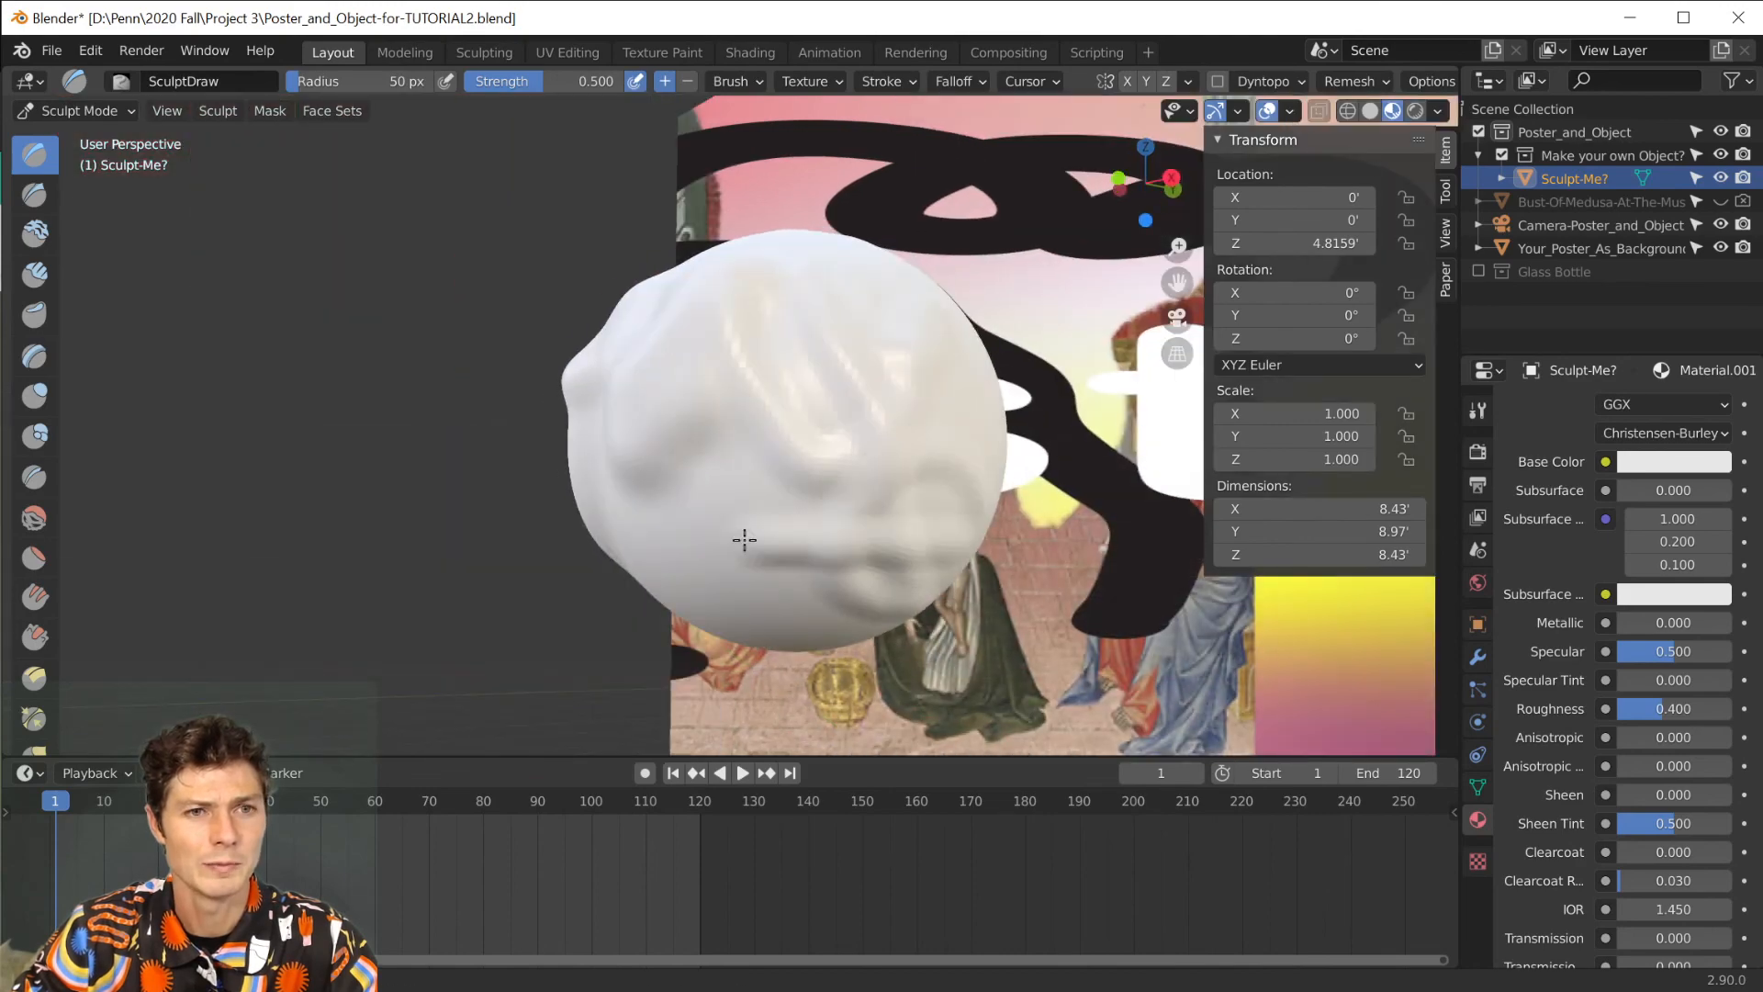
middle_click_drag(744, 539, 939, 528)
mouse_move(897, 467)
left_mouse_down()
mouse_move(575, 299)
mouse_move(584, 423)
mouse_move(719, 505)
left_mouse_up()
scroll(748, 496, "down", 8)
mouse_move(767, 485)
middle_mouse_down()
mouse_move(780, 519)
mouse_move(693, 500)
middle_mouse_up()
scroll(725, 432, "up", 7)
mouse_move(755, 399)
left_mouse_down()
mouse_move(719, 332)
mouse_move(725, 344)
left_mouse_up()
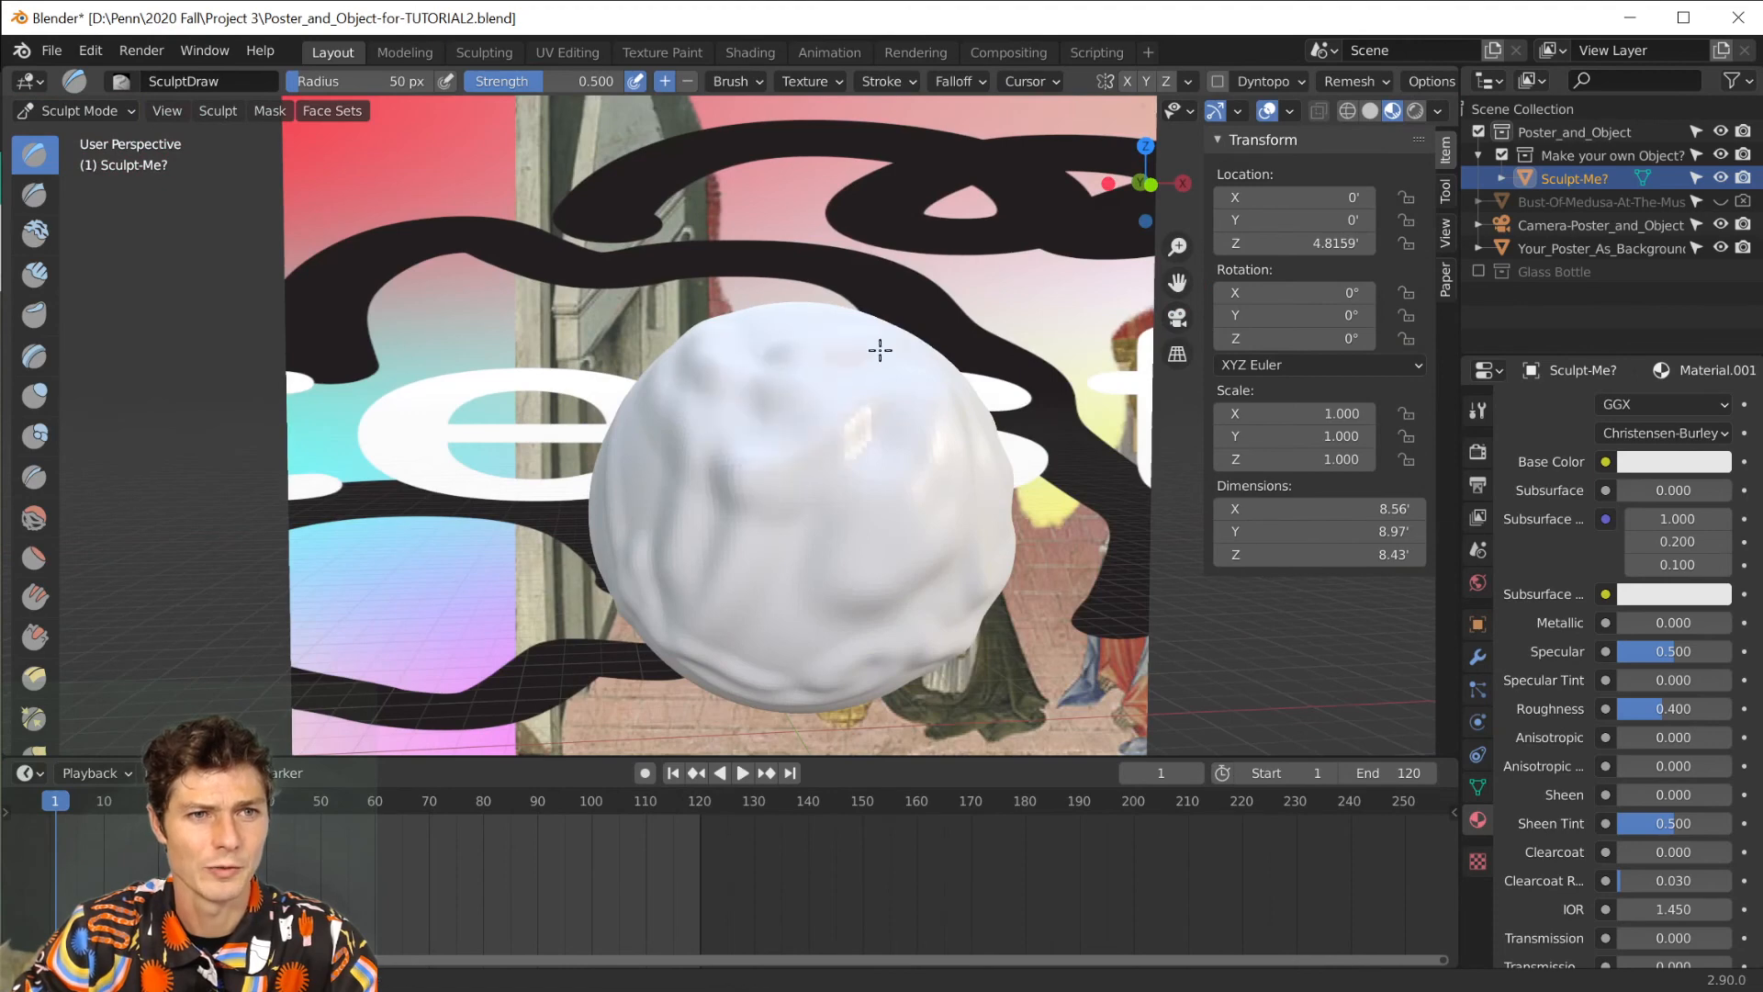
Pull the top and side surfaces of the sphere outward with the Snake Hook brush at 168 px radius and 1.000 strength.
scroll(32, 588, "down", 2)
scroll(27, 603, "down", 5)
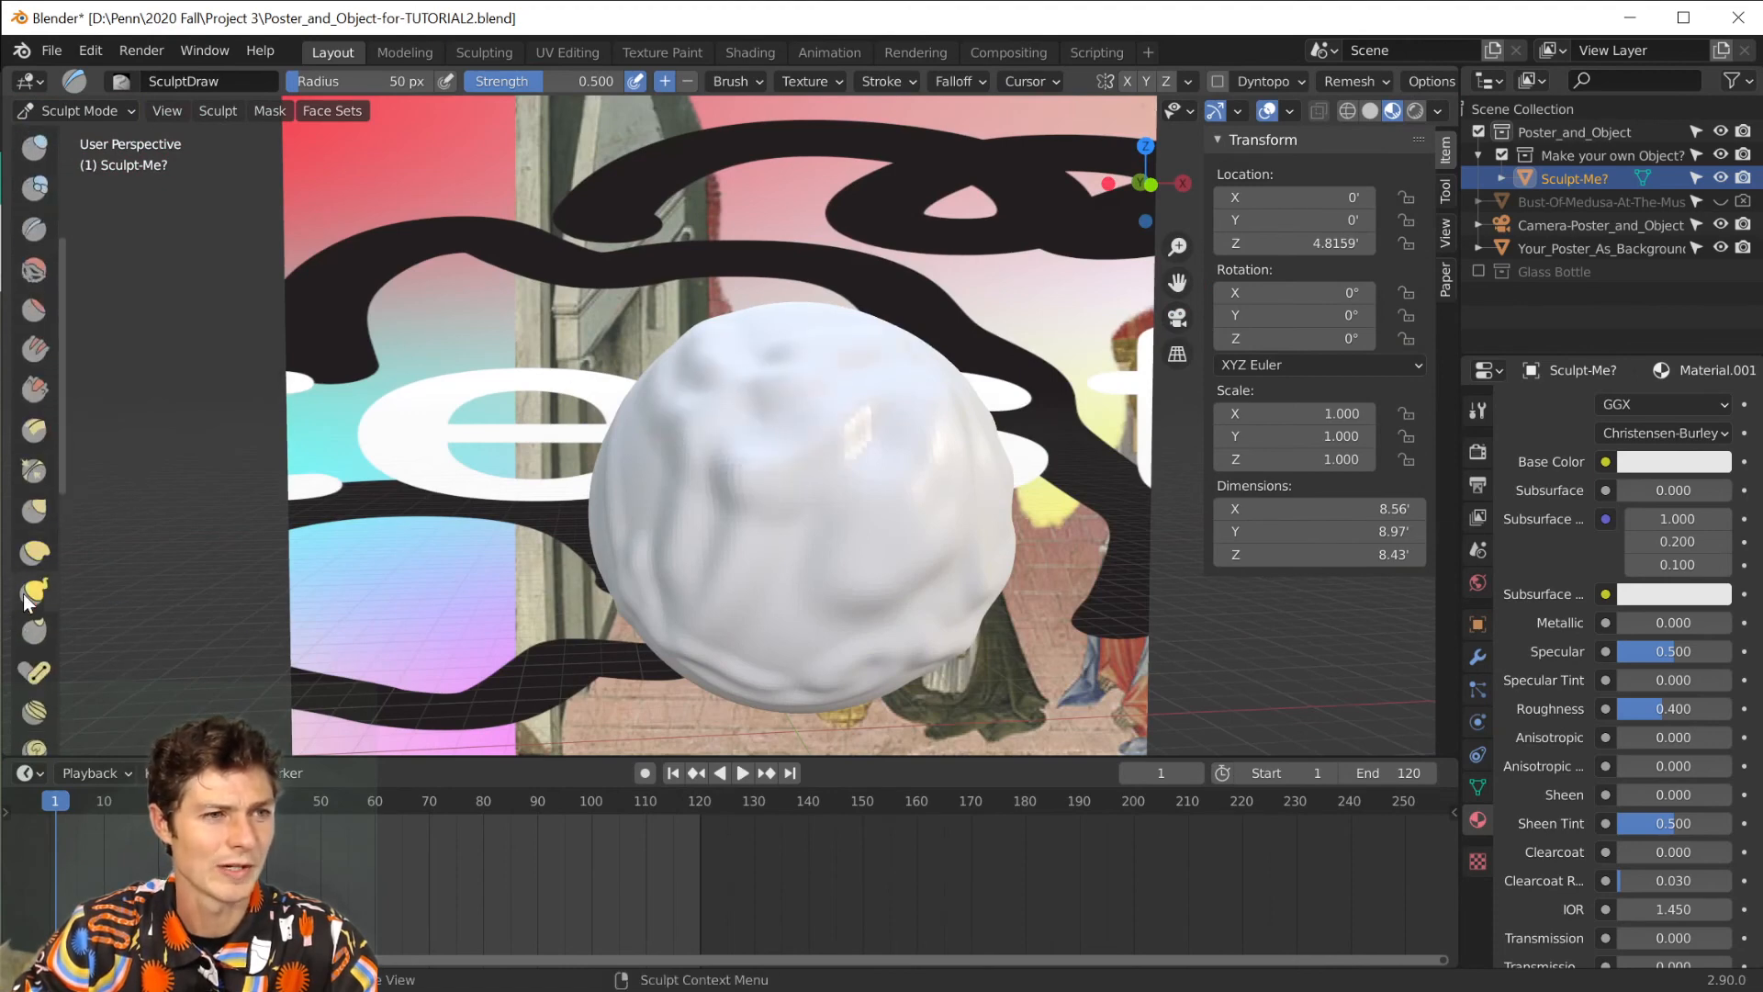
left_click(35, 592)
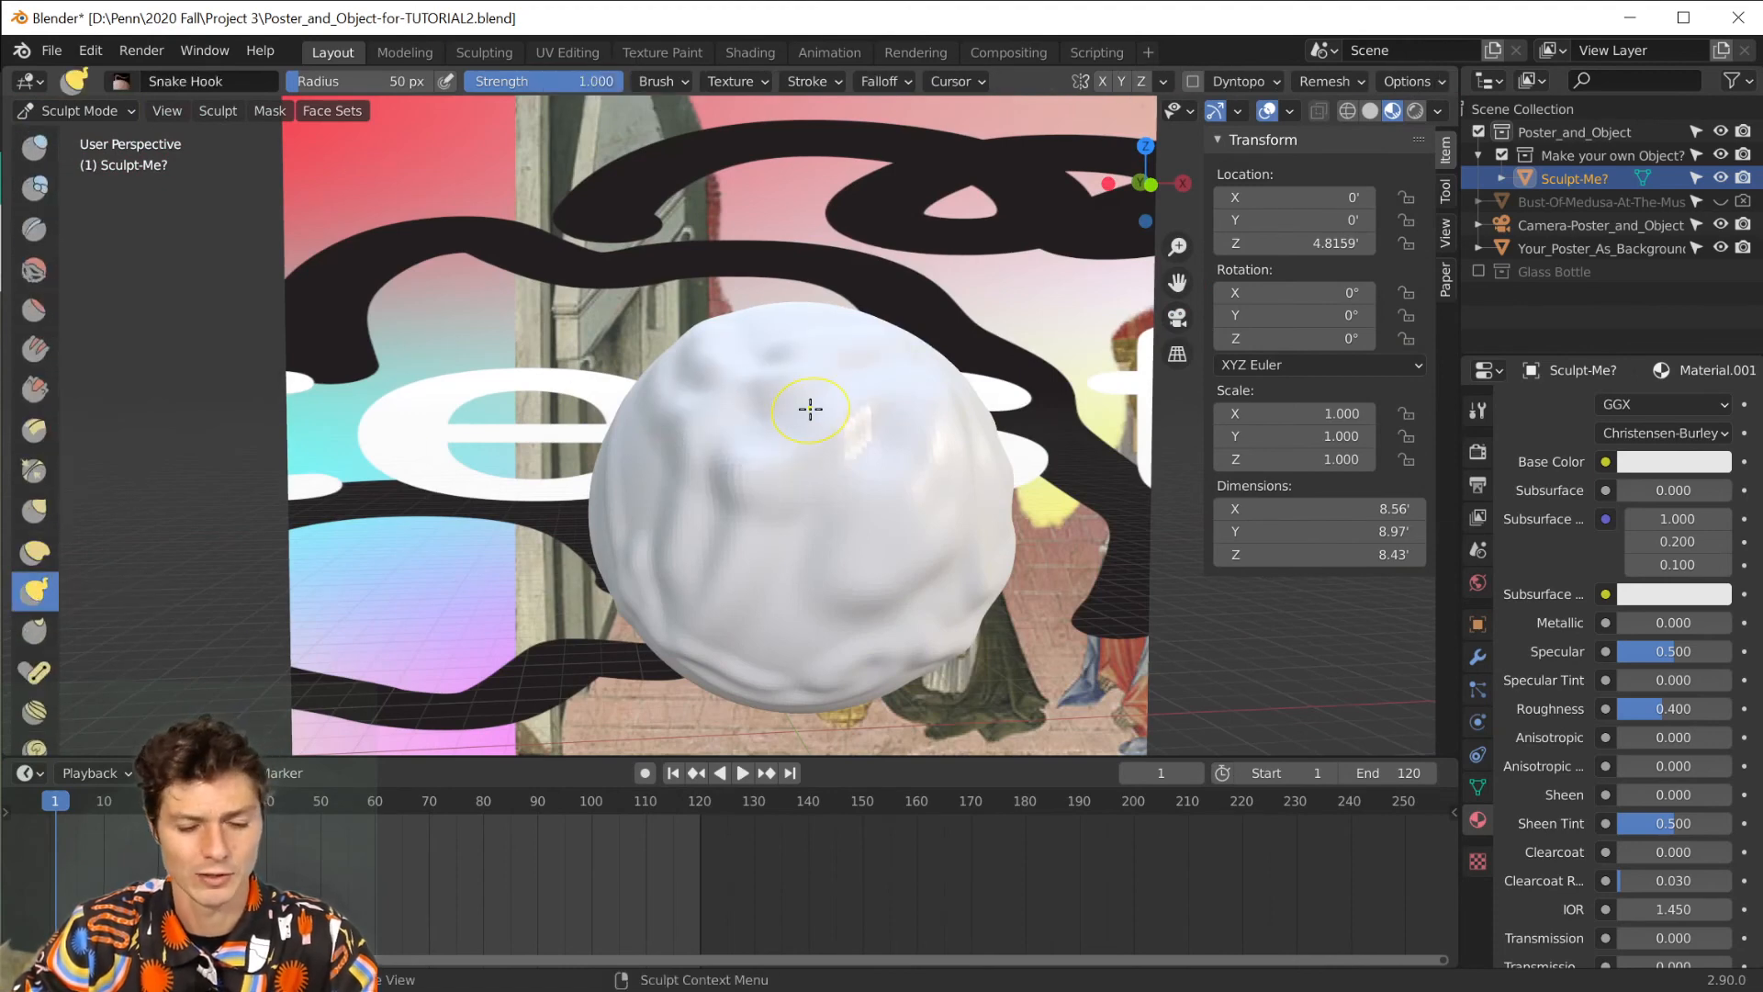
key("f")
left_click(901, 413)
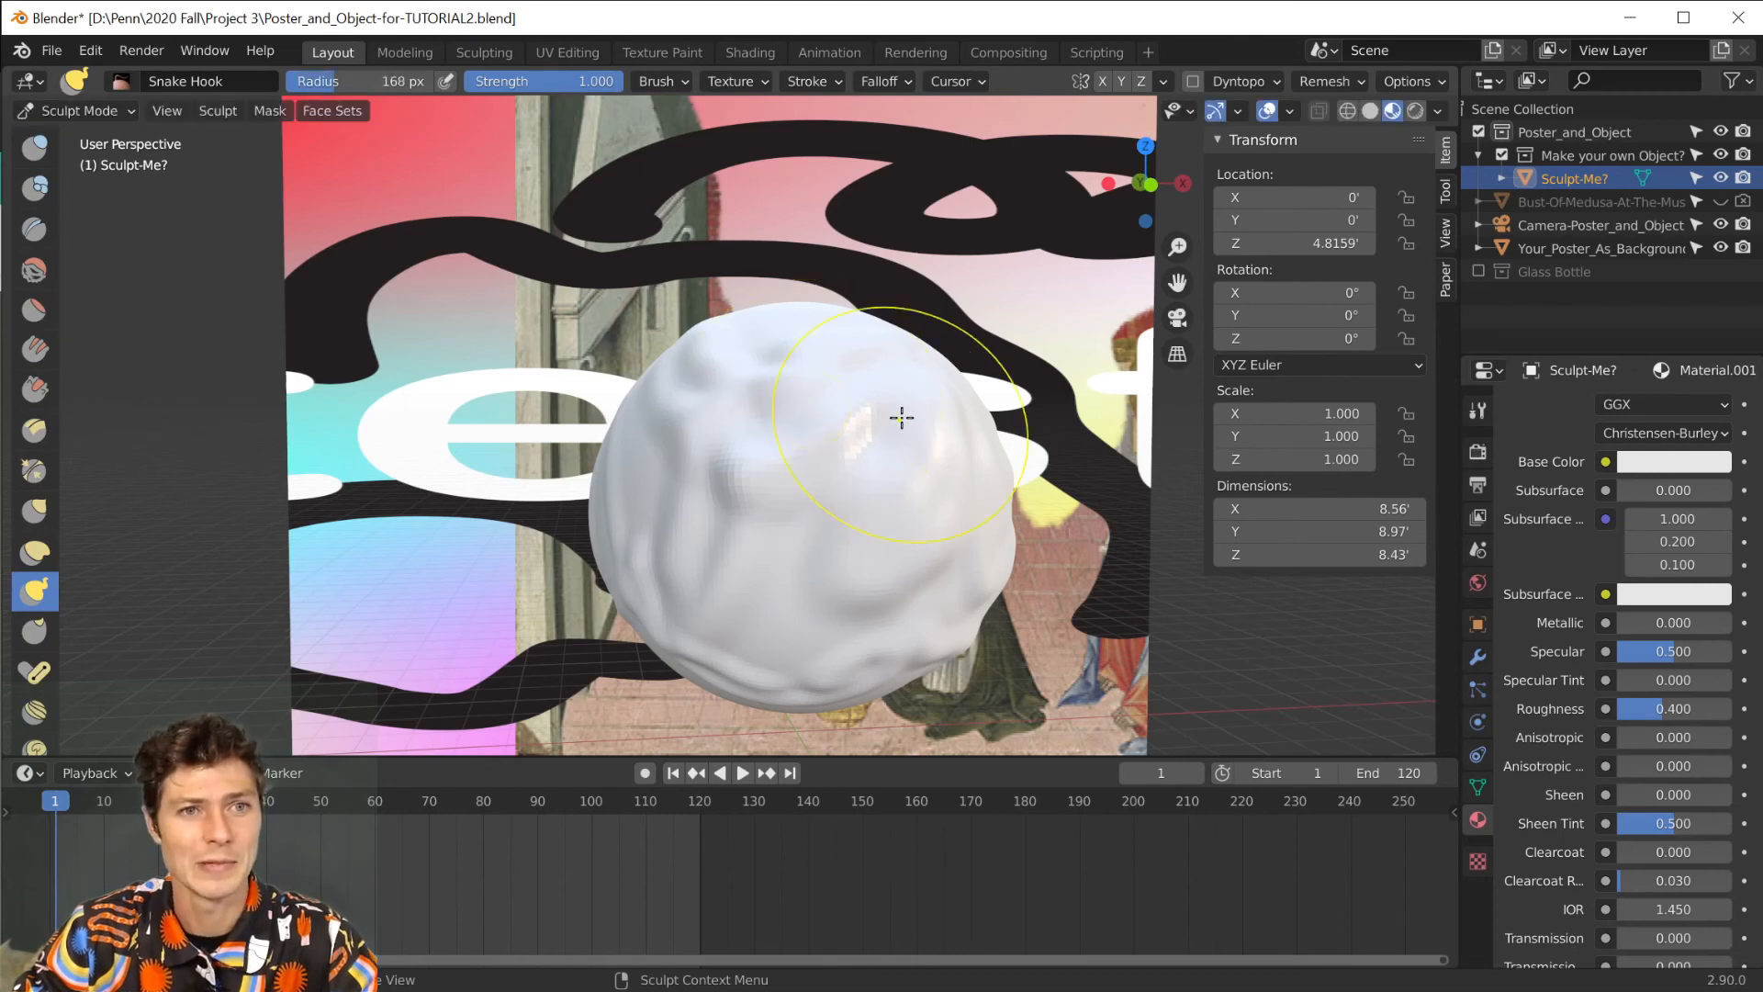
left_click_drag(823, 403, 842, 346)
left_click_drag(723, 342, 597, 437)
middle_click_drag(713, 485, 630, 504)
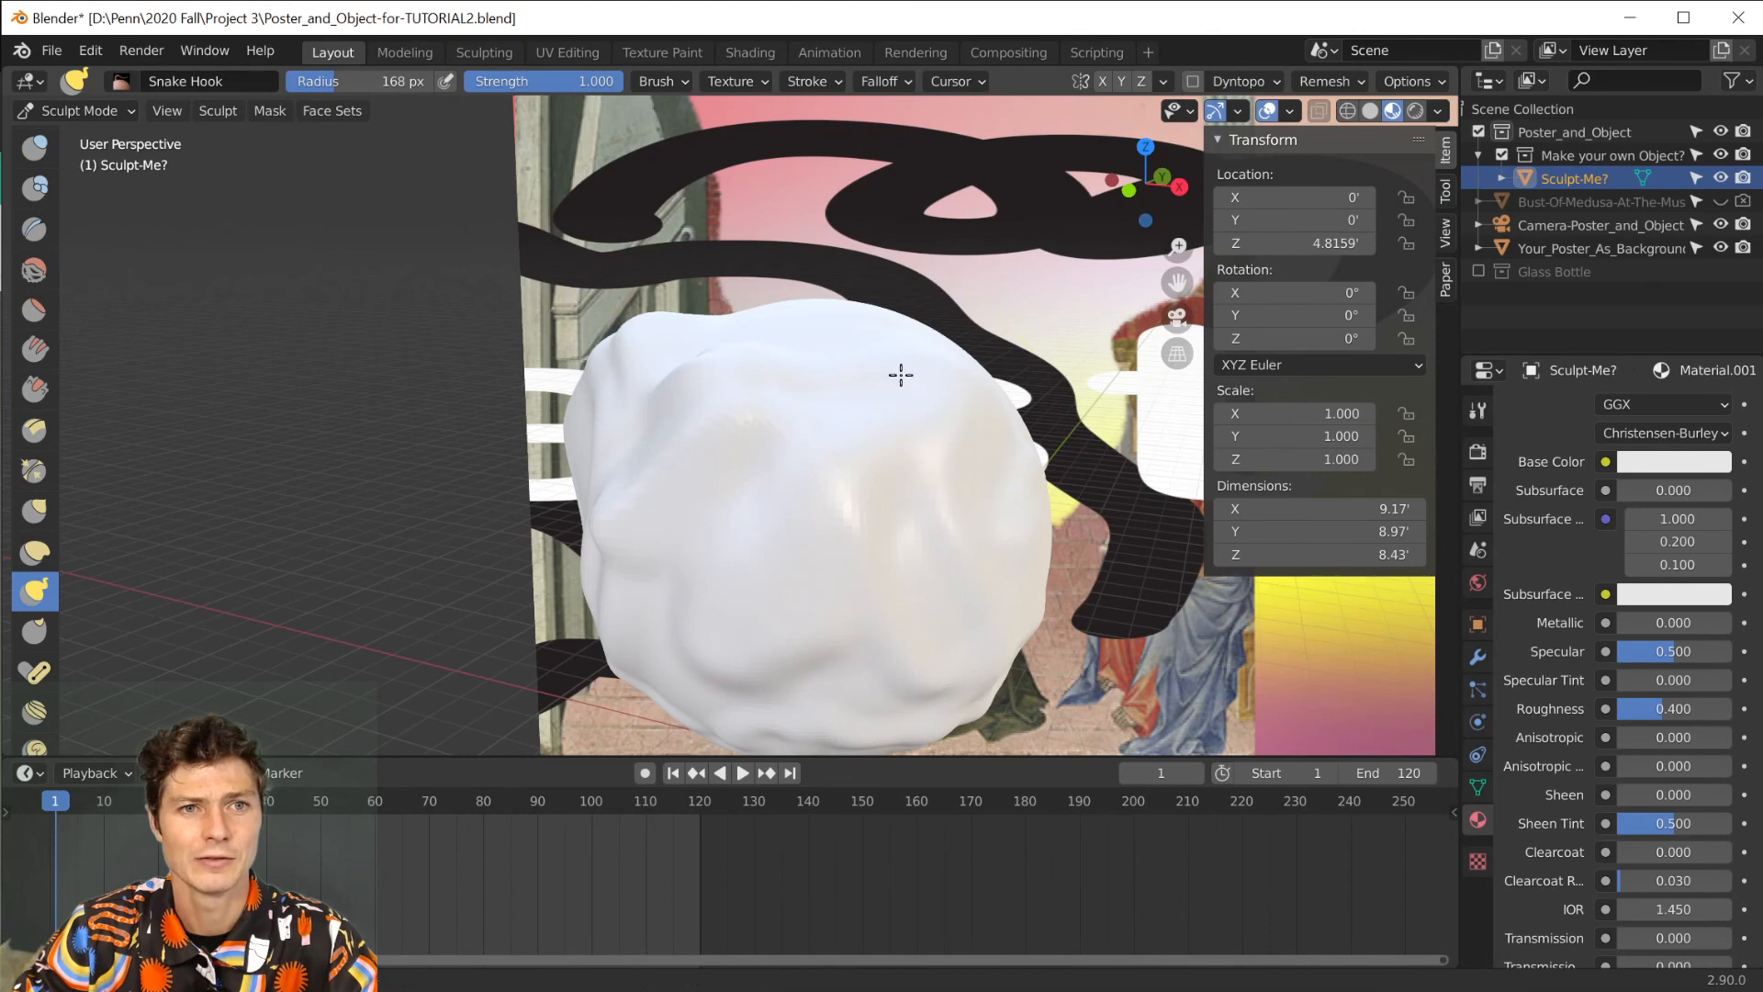
left_click_drag(901, 376, 921, 341)
Enlarge the Snake Hook brush to 331 px, stretch the sphere's top upward, and pull its side outward at 0.438 strength.
left_click_drag(335, 78, 383, 79)
left_click_drag(780, 410, 762, 326)
left_click_drag(799, 409, 829, 292)
left_click_drag(562, 83, 533, 84)
left_click_drag(661, 455, 595, 506)
left_click_drag(636, 567, 593, 552)
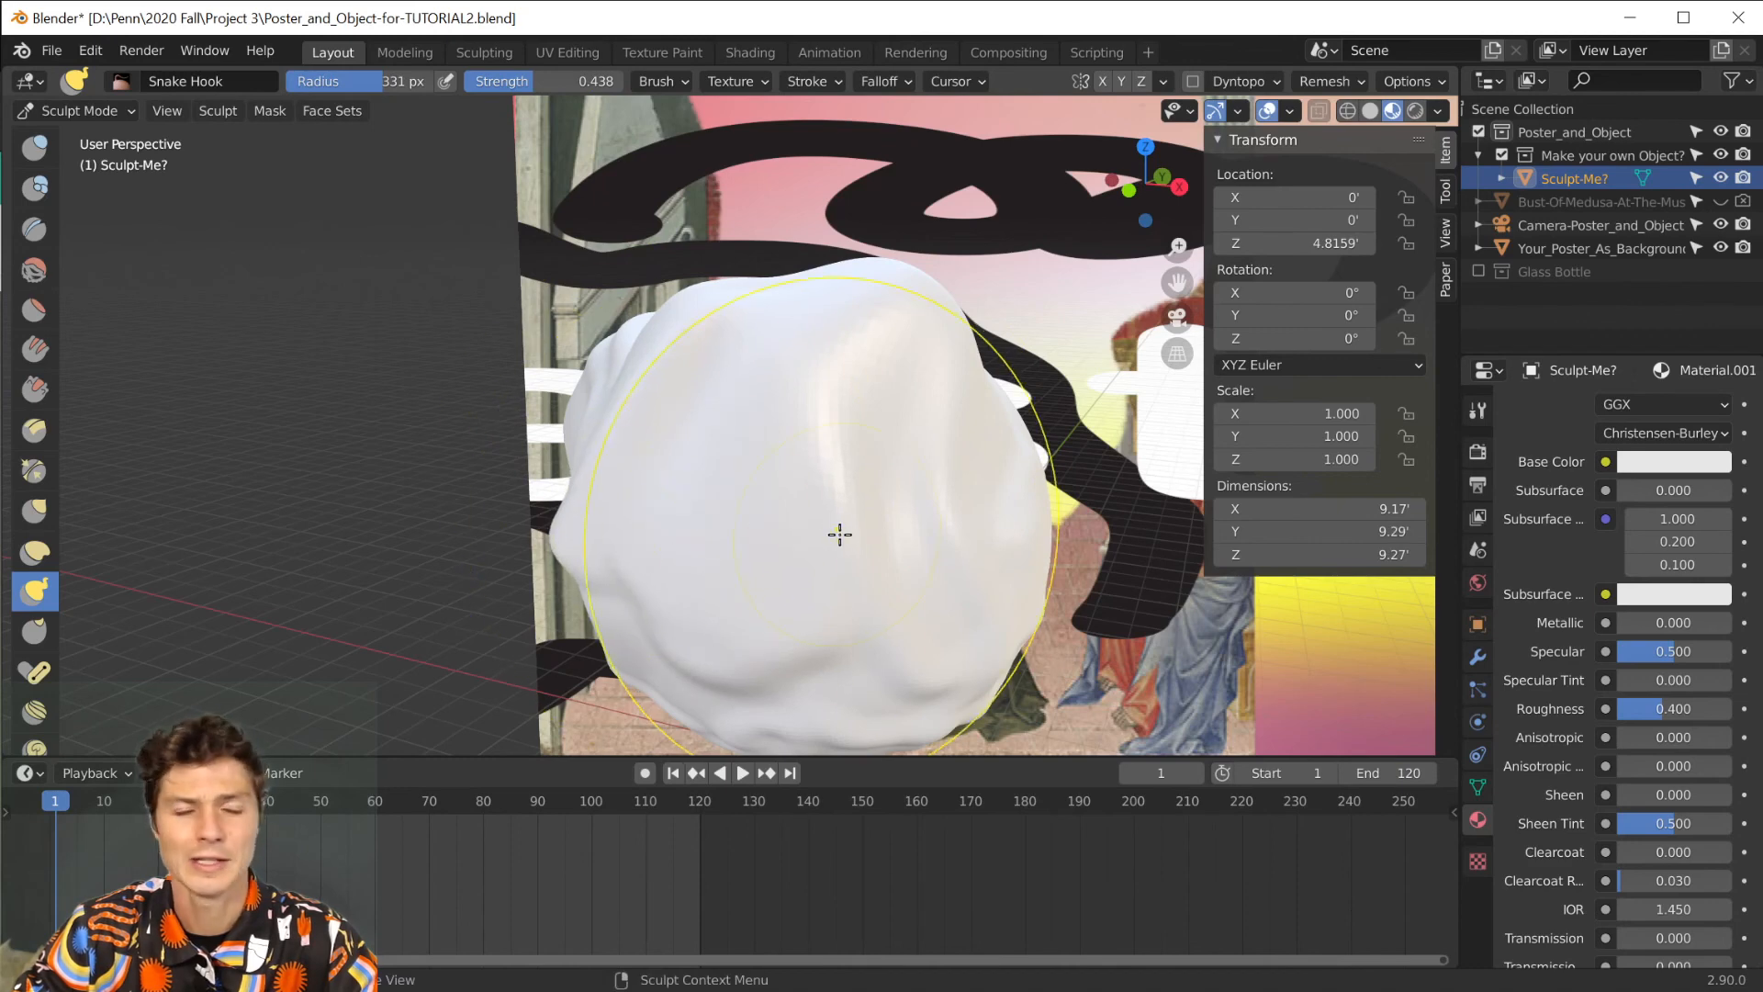
View the sculpted sphere in front of the poster through the camera.
left_click(167, 110)
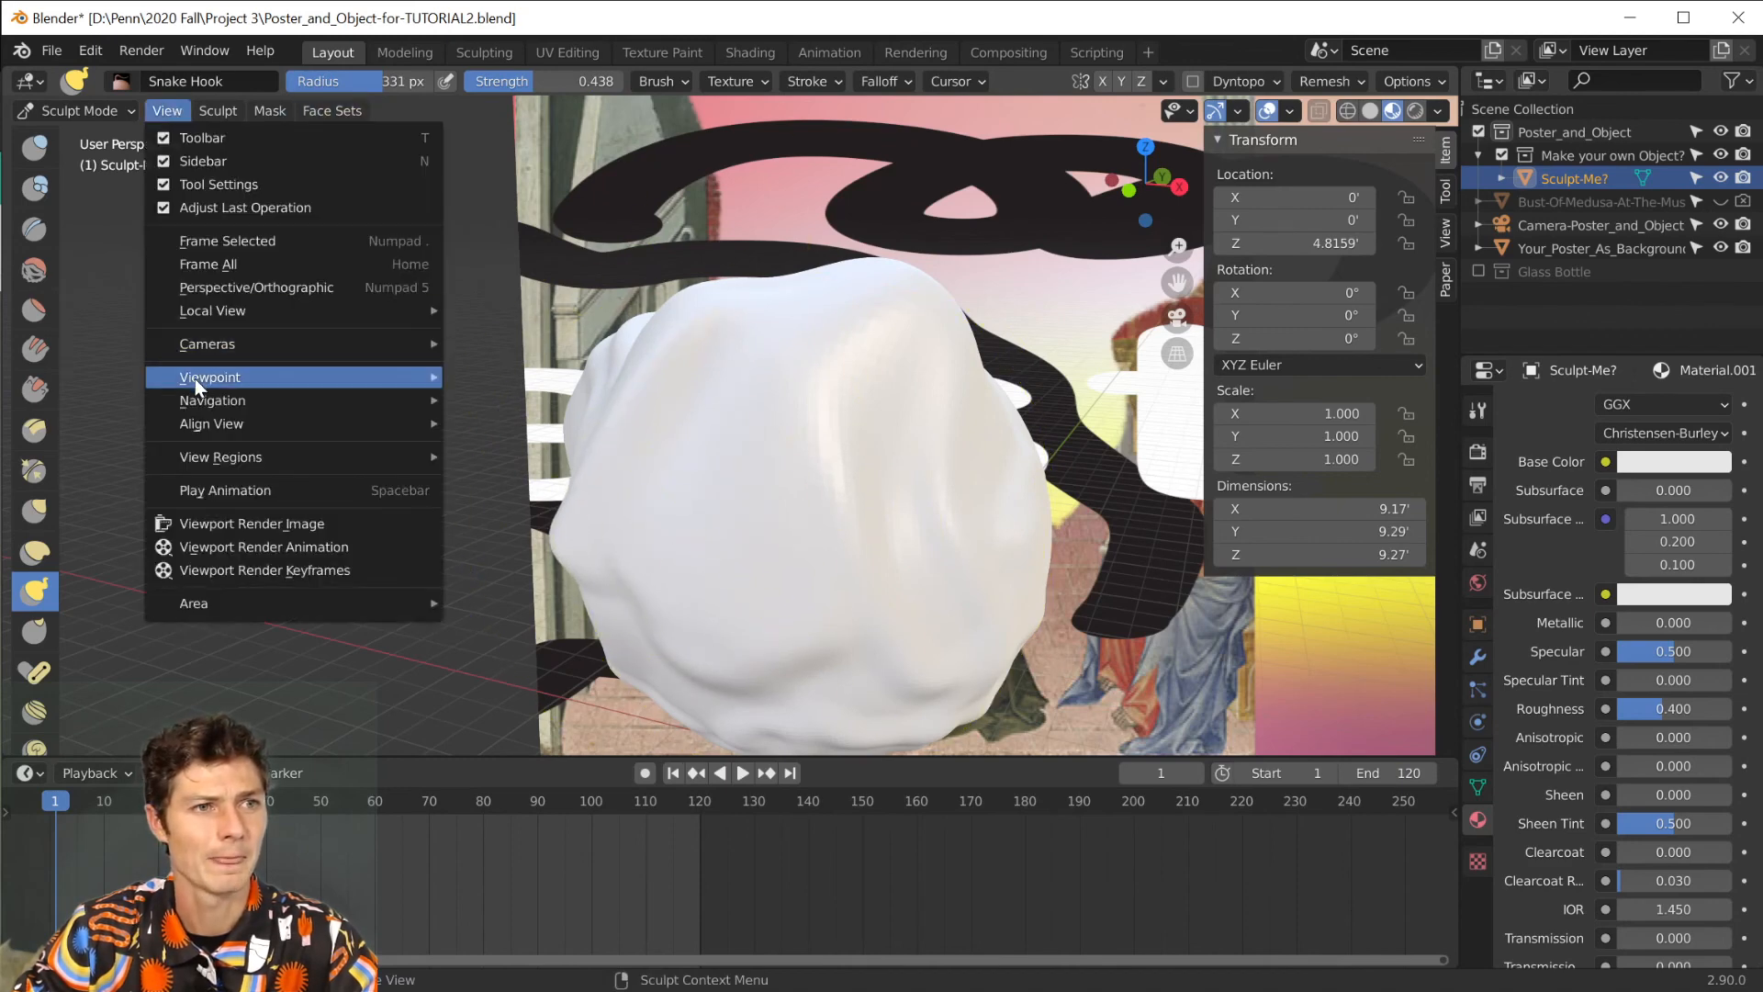
mouse_move(221, 376)
left_click(560, 377)
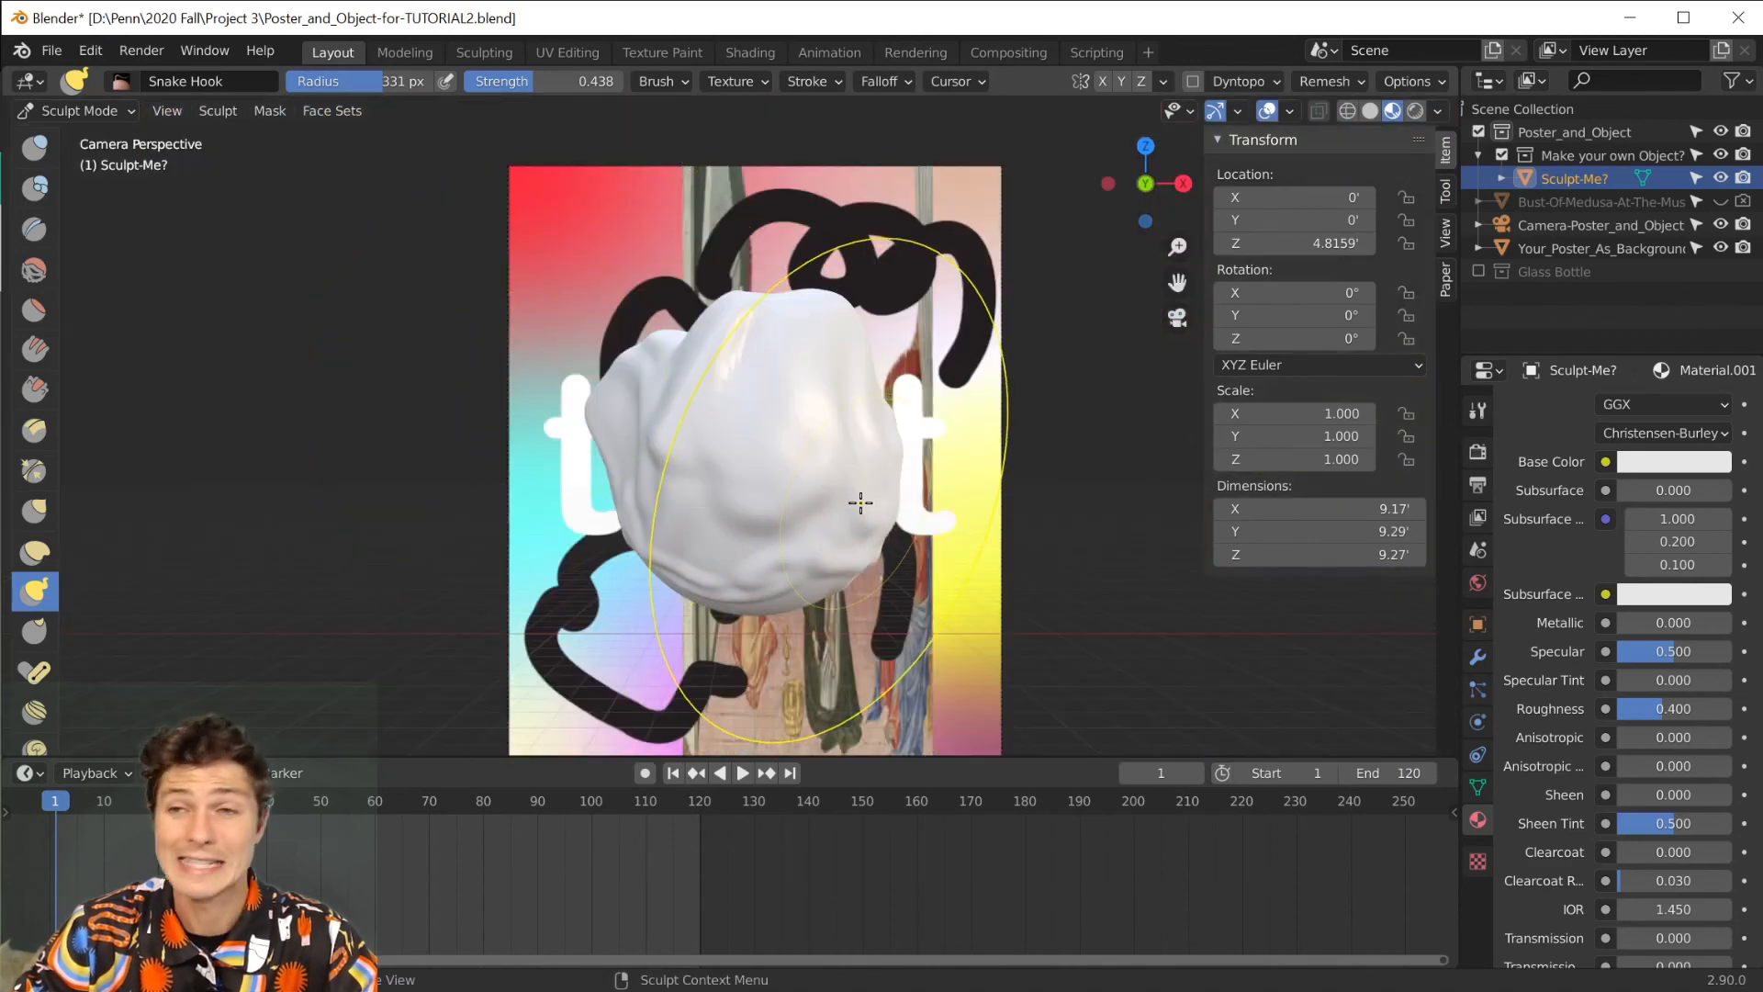
Return the Sculpt-Me? sphere to Object Mode and shade it smooth.
left_click(78, 110)
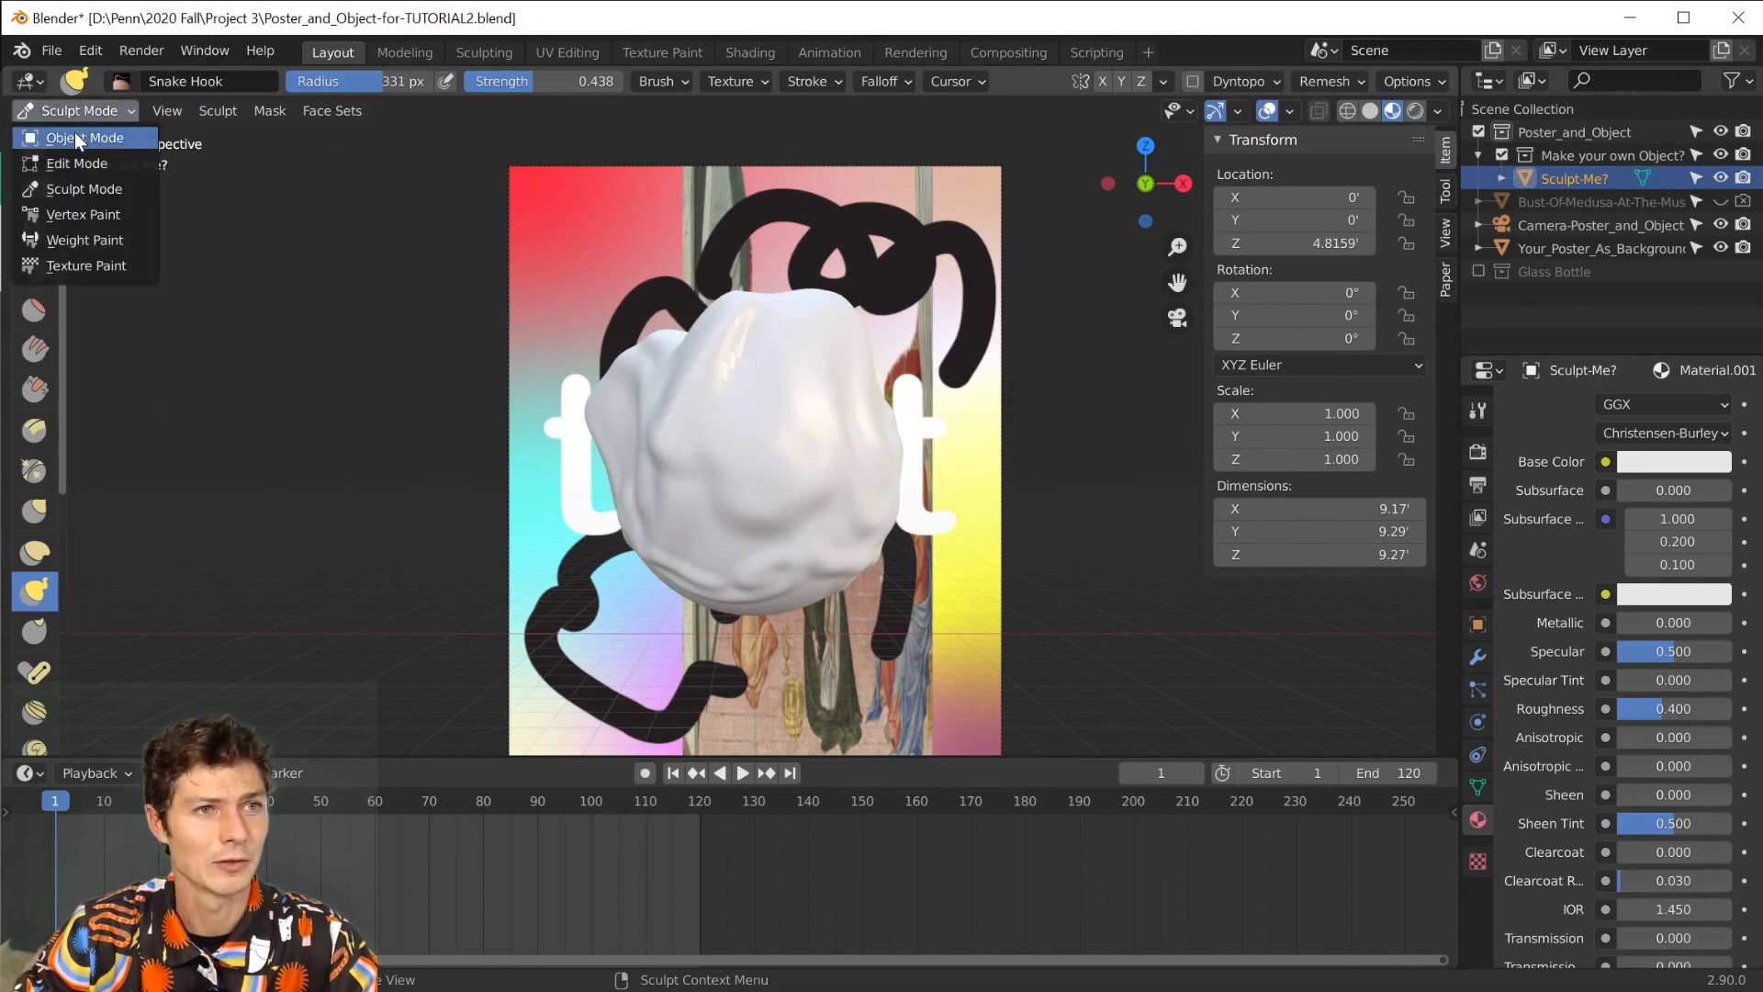
left_click(74, 132)
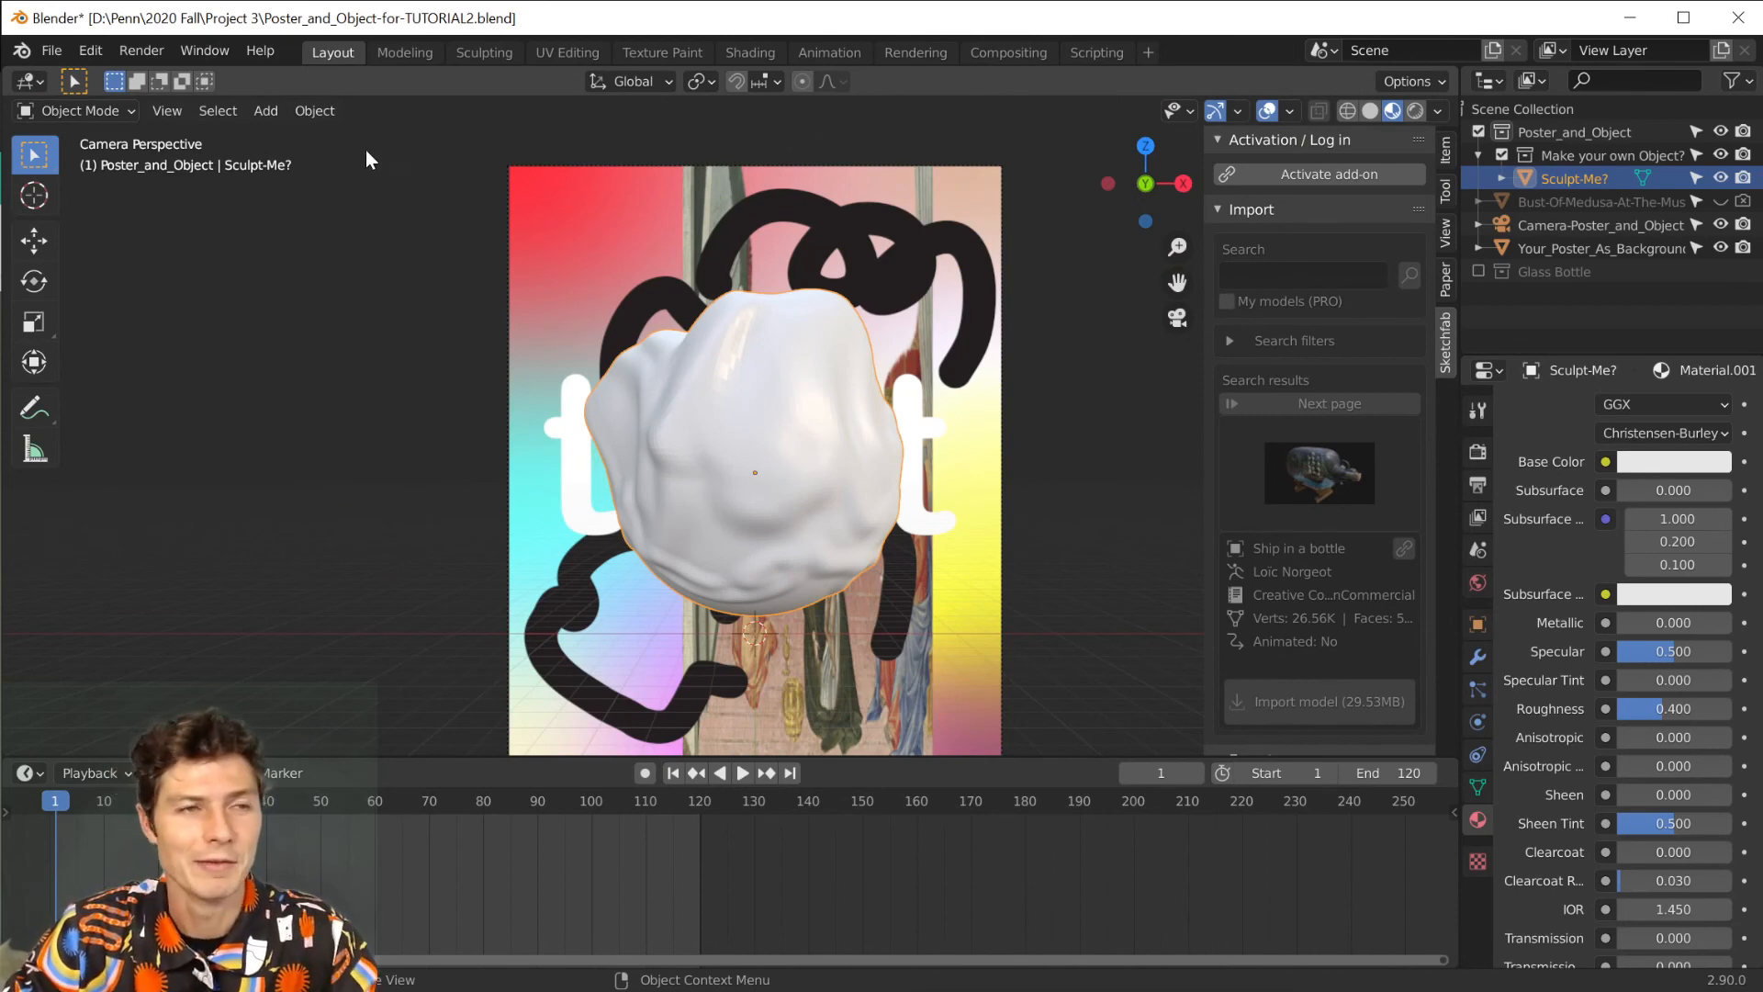
left_click(305, 108)
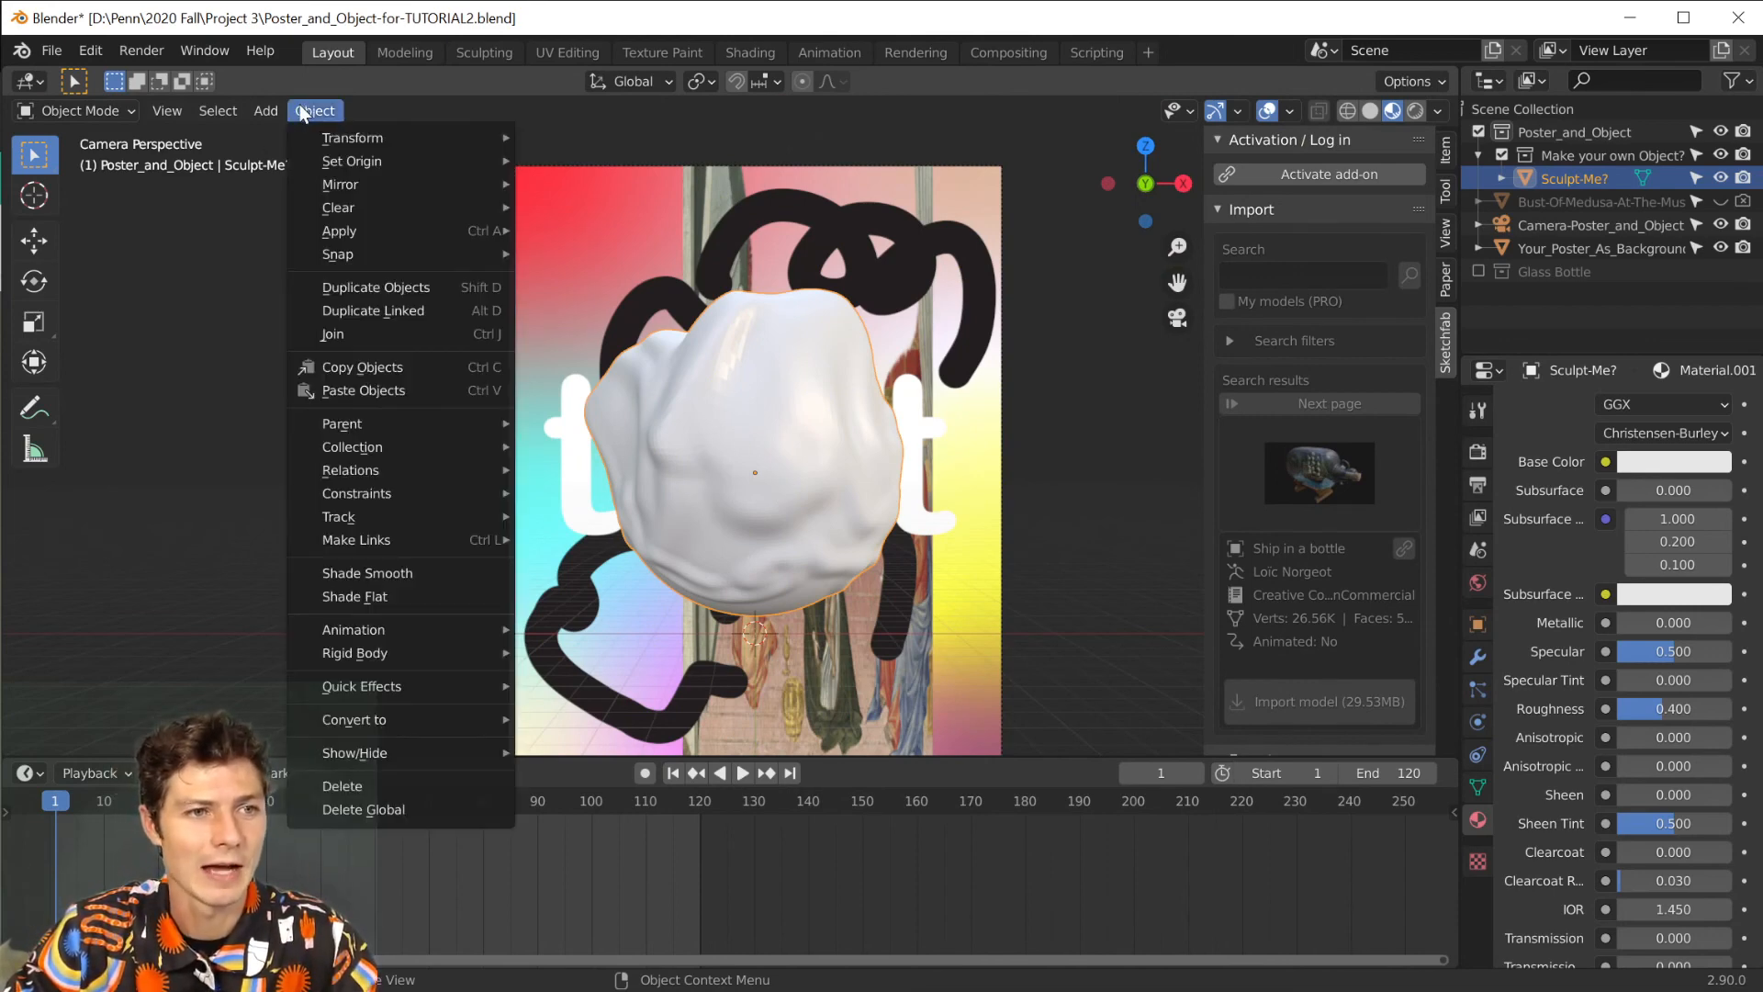
left_click(354, 571)
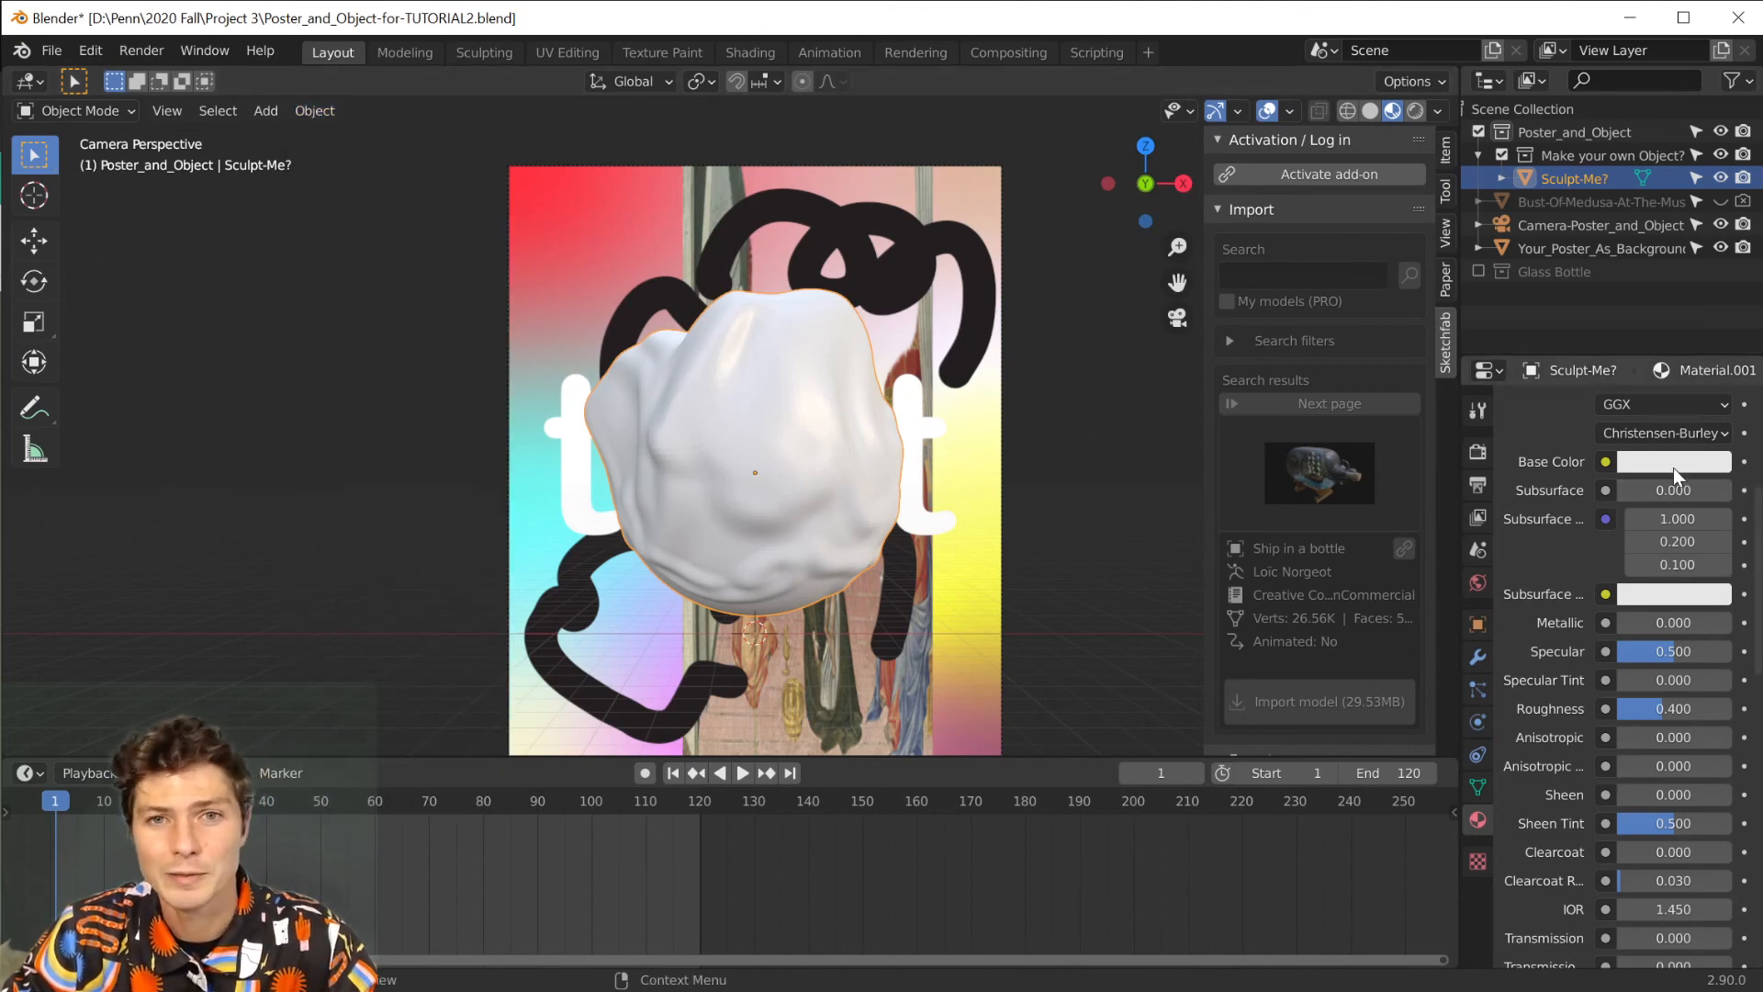
Make the sphere's material a polished pink metal with Metallic 1.000, Roughness 0.000 and a pink base color.
left_click_drag(1629, 620, 1728, 628)
left_click_drag(1690, 708, 1616, 708)
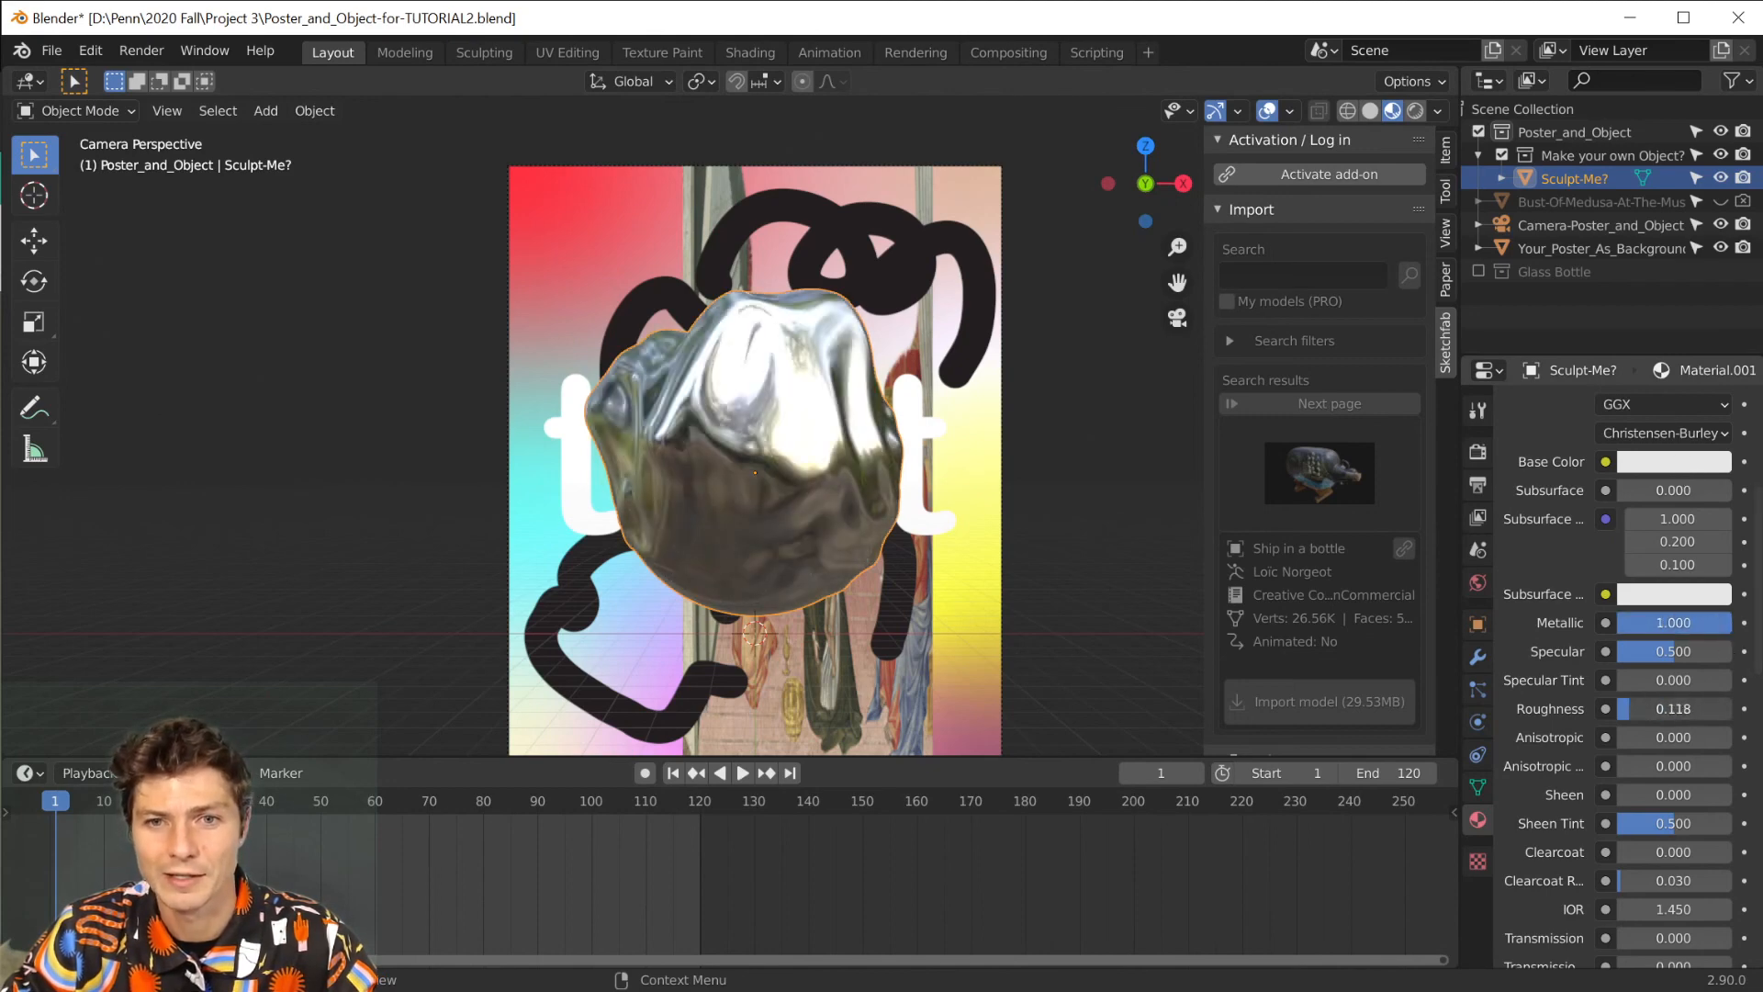
left_click(1673, 461)
left_click_drag(1628, 239, 1607, 247)
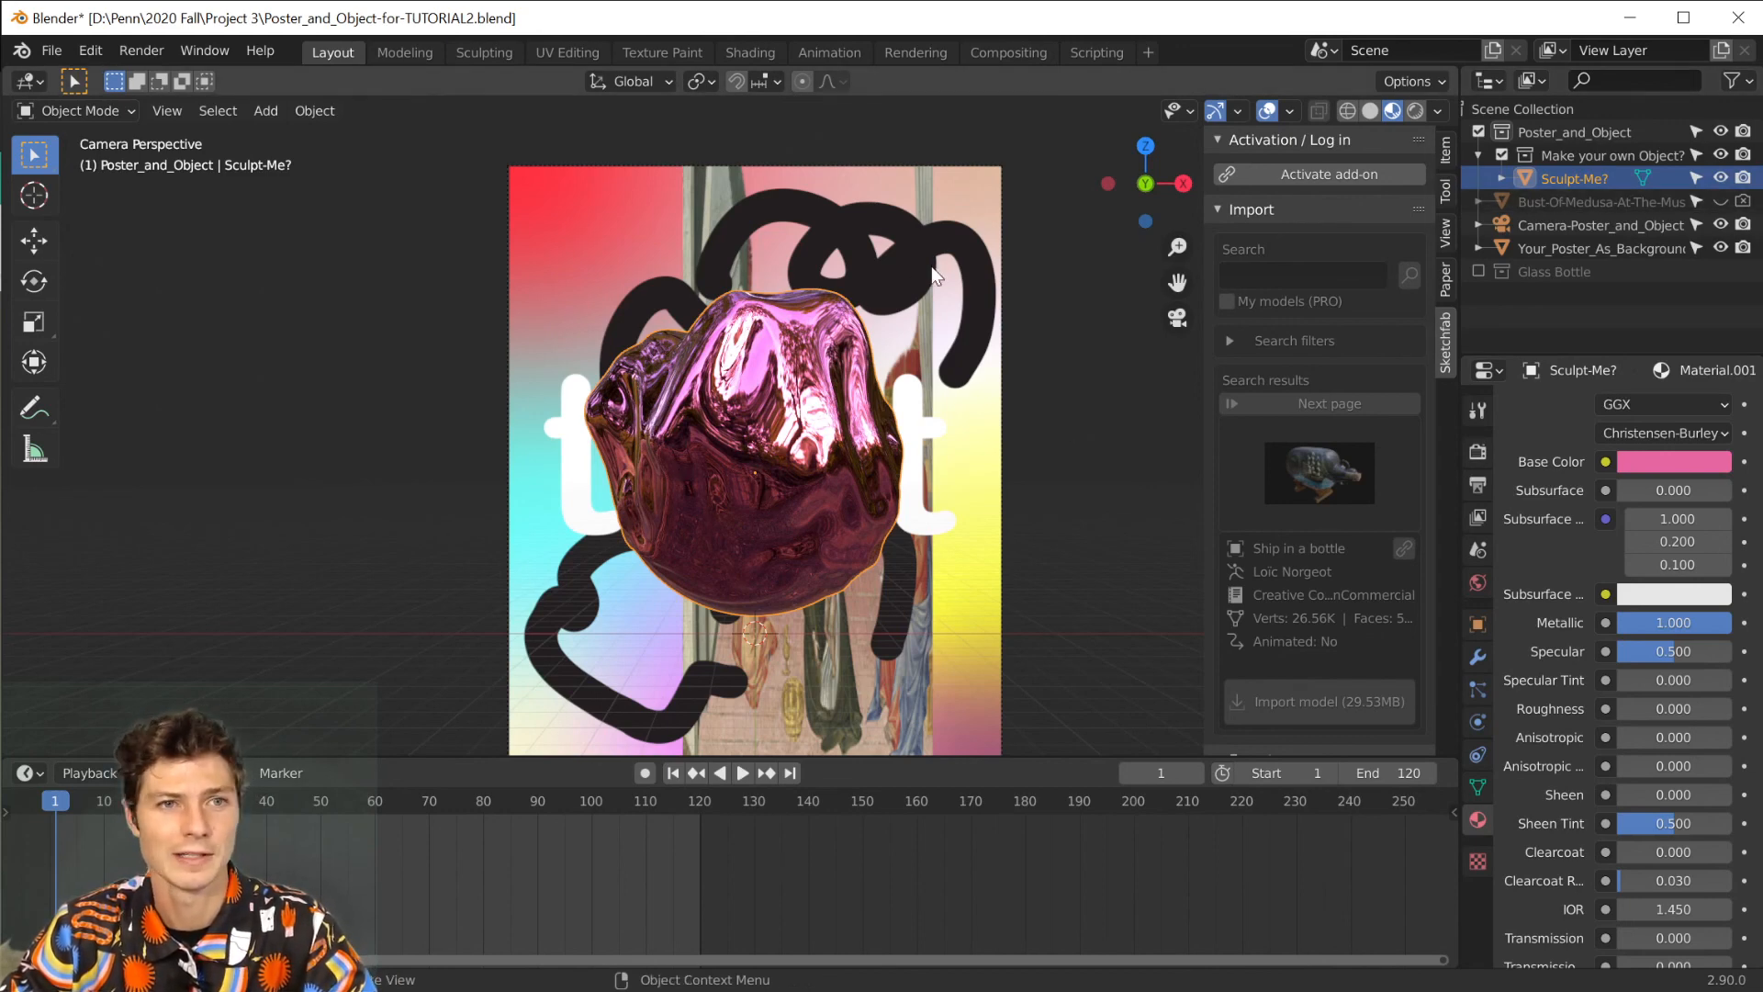
Keyframe a full 360° rotation of the sculpted sphere about the global Y axis from frame 1 to frame 120.
key("i")
left_click(834, 309)
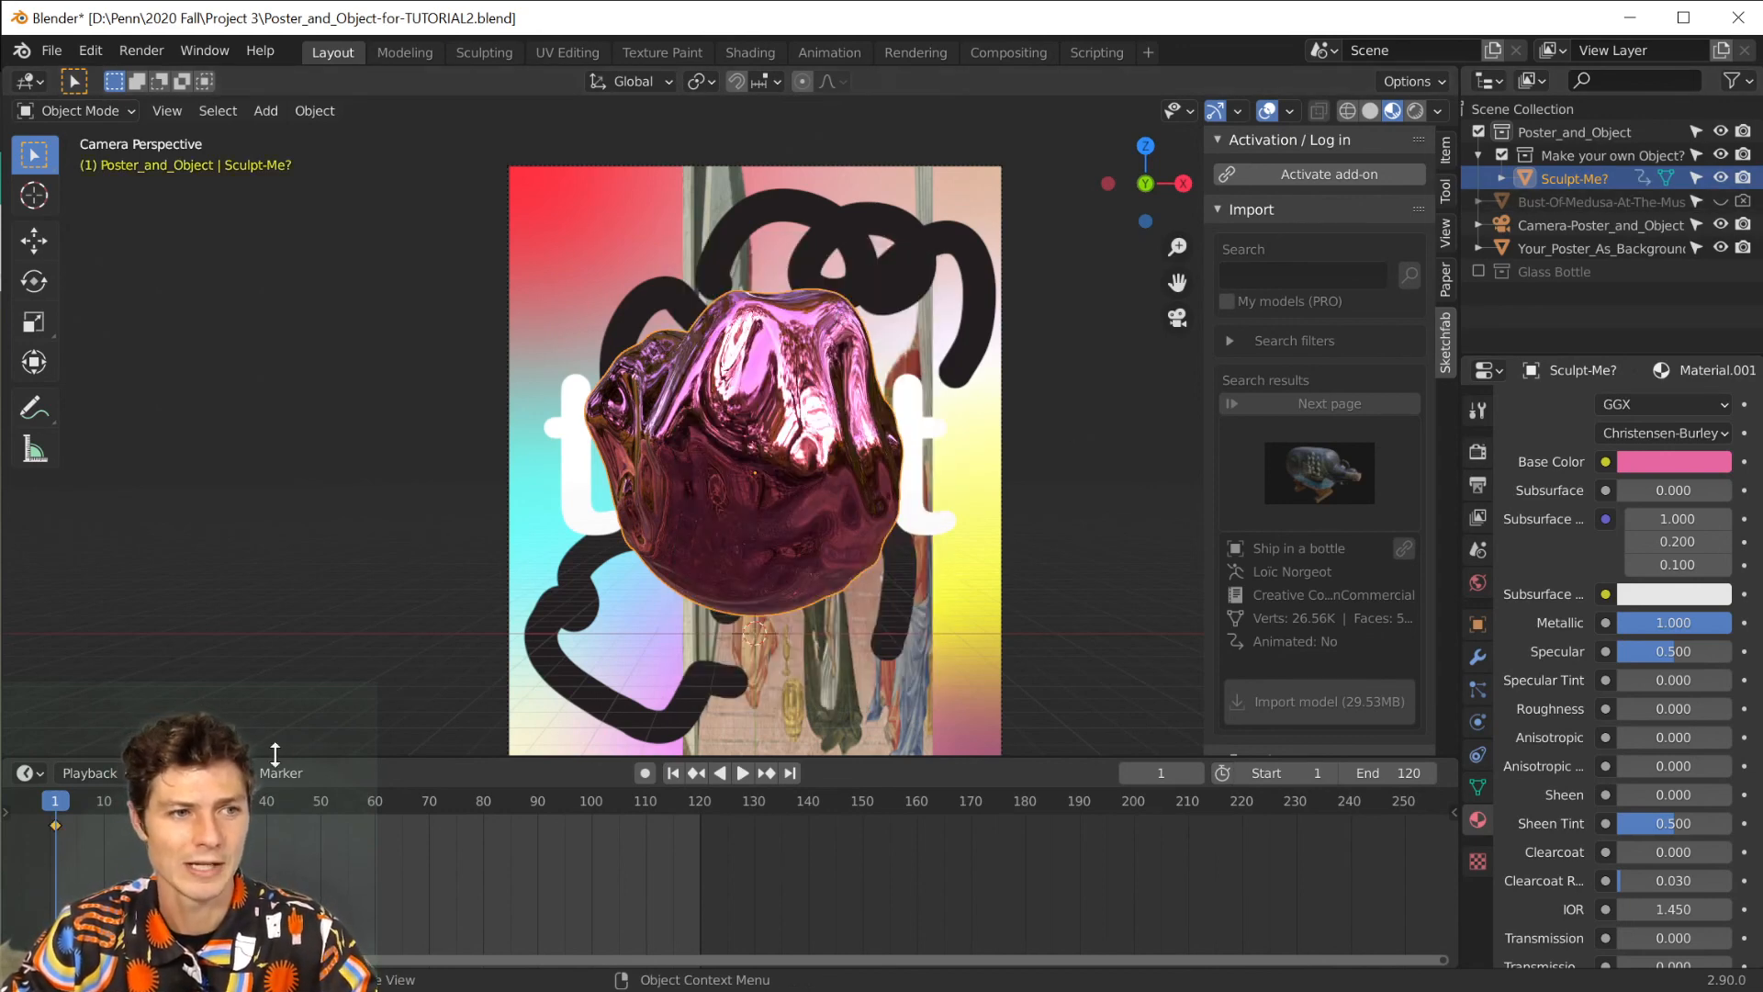
left_click(789, 772)
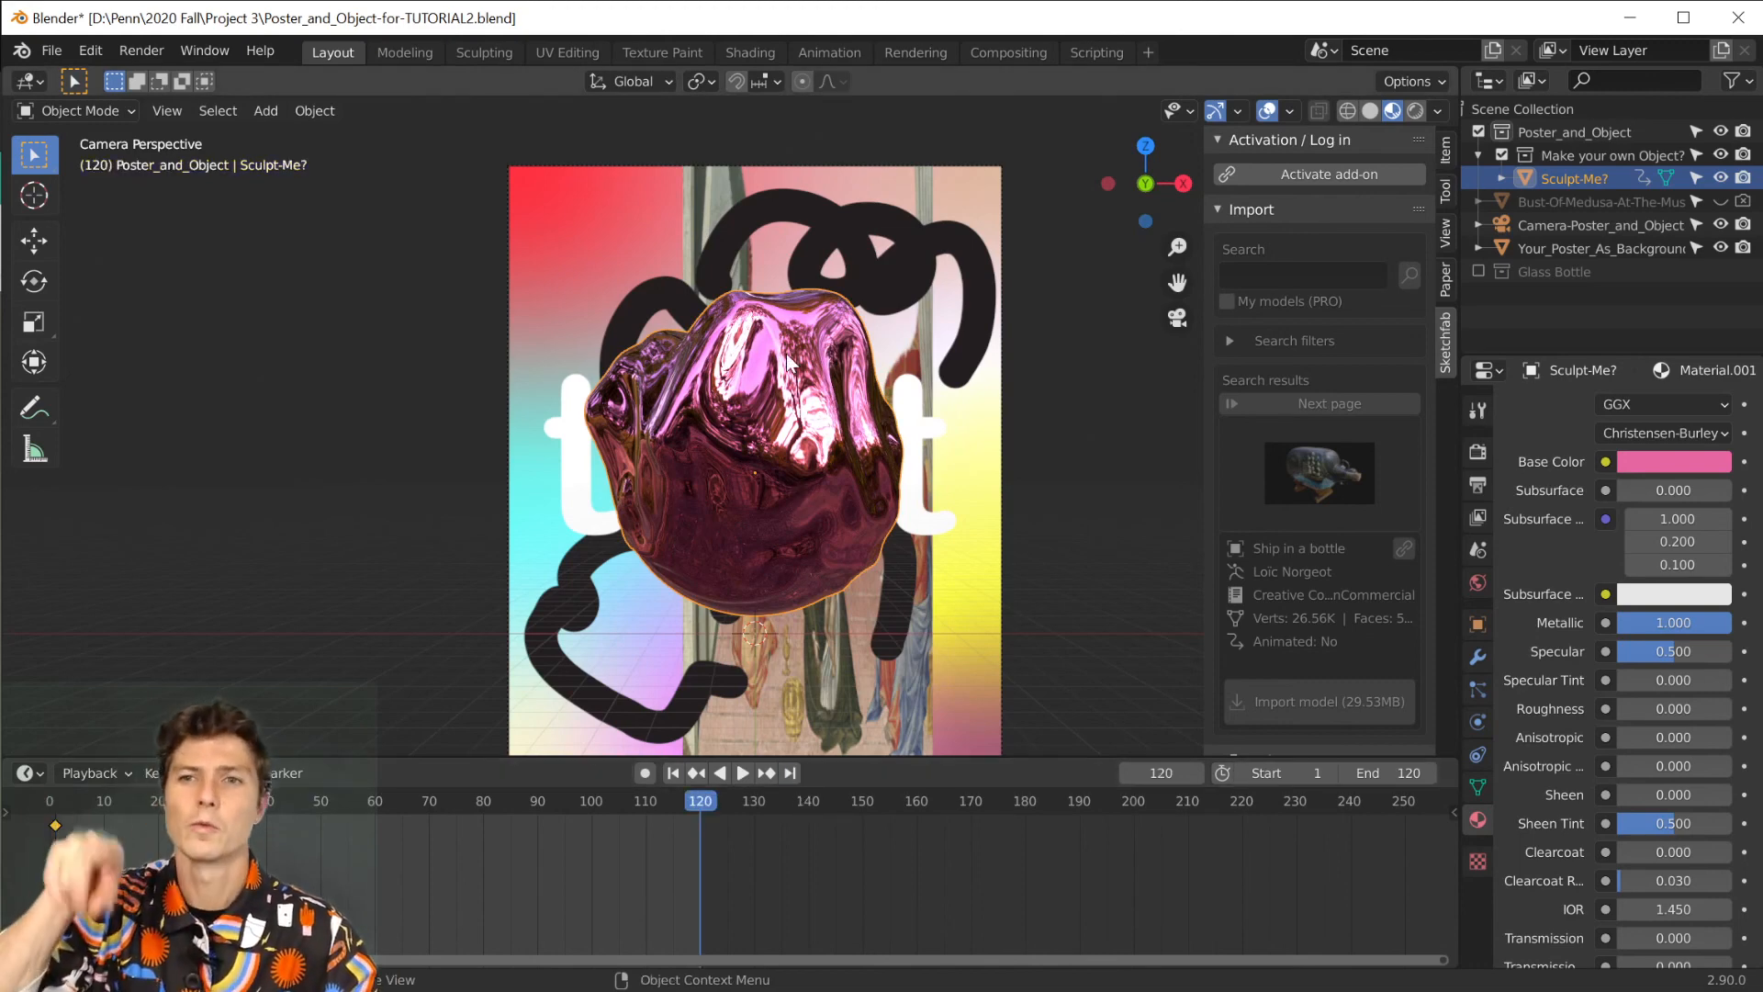
key("r")
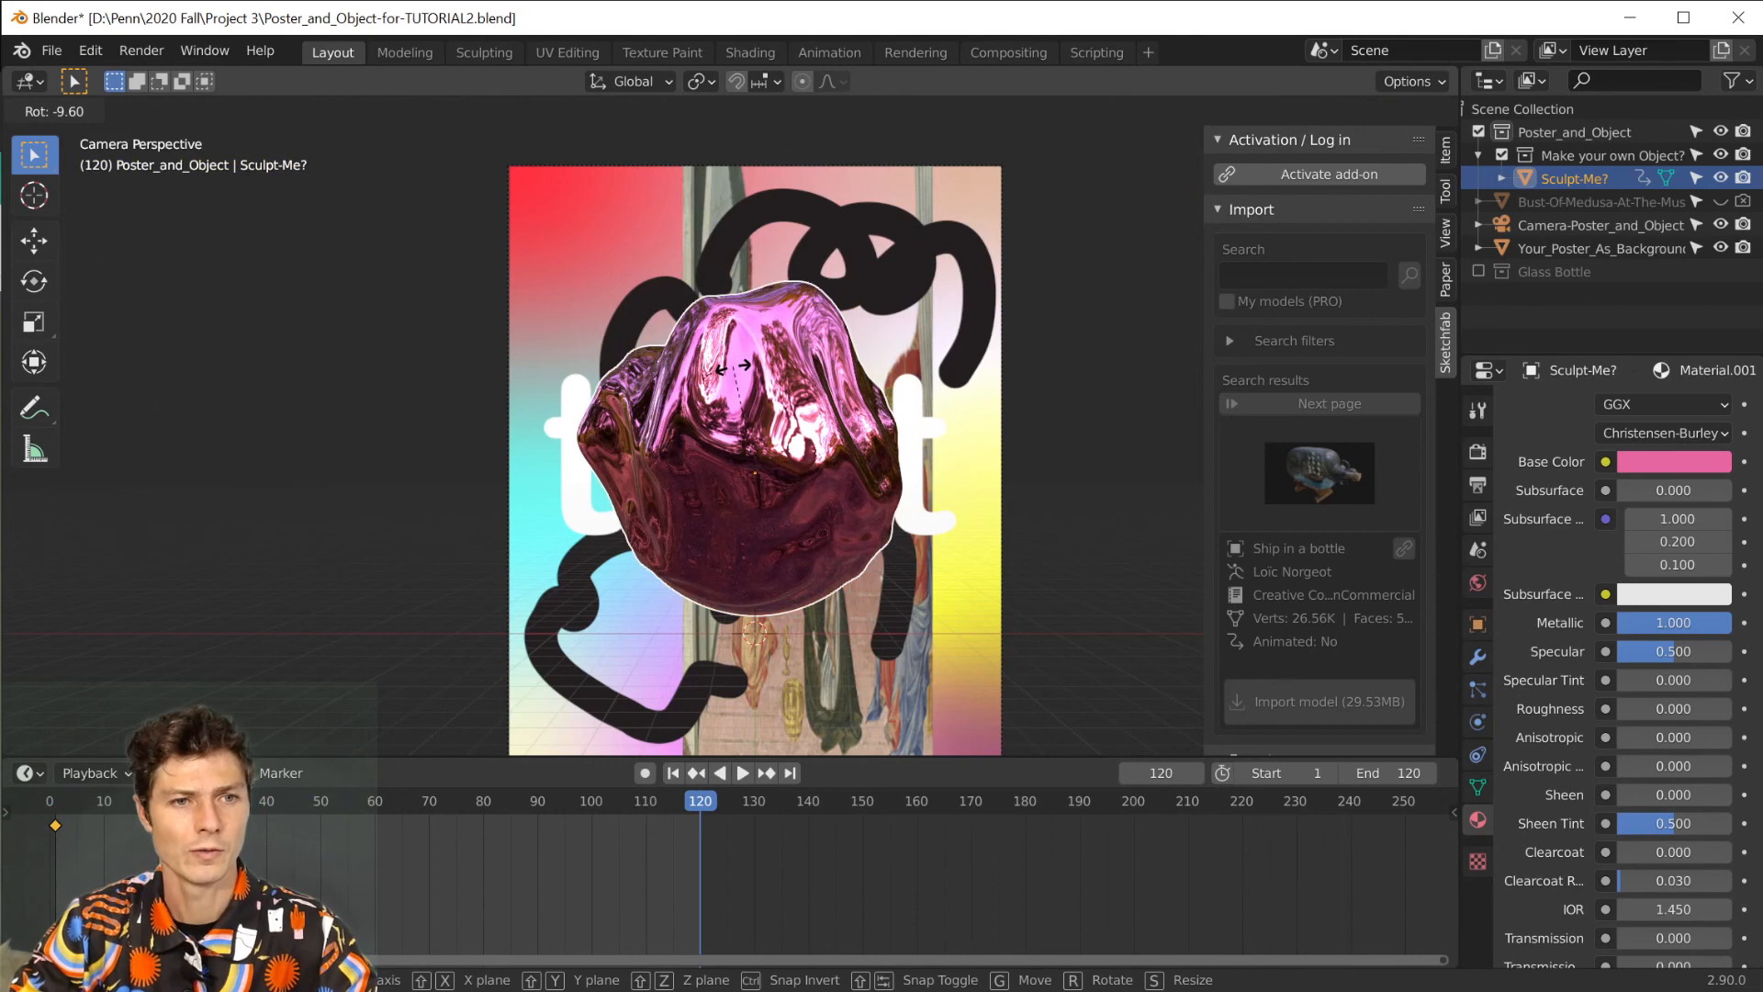
key("y")
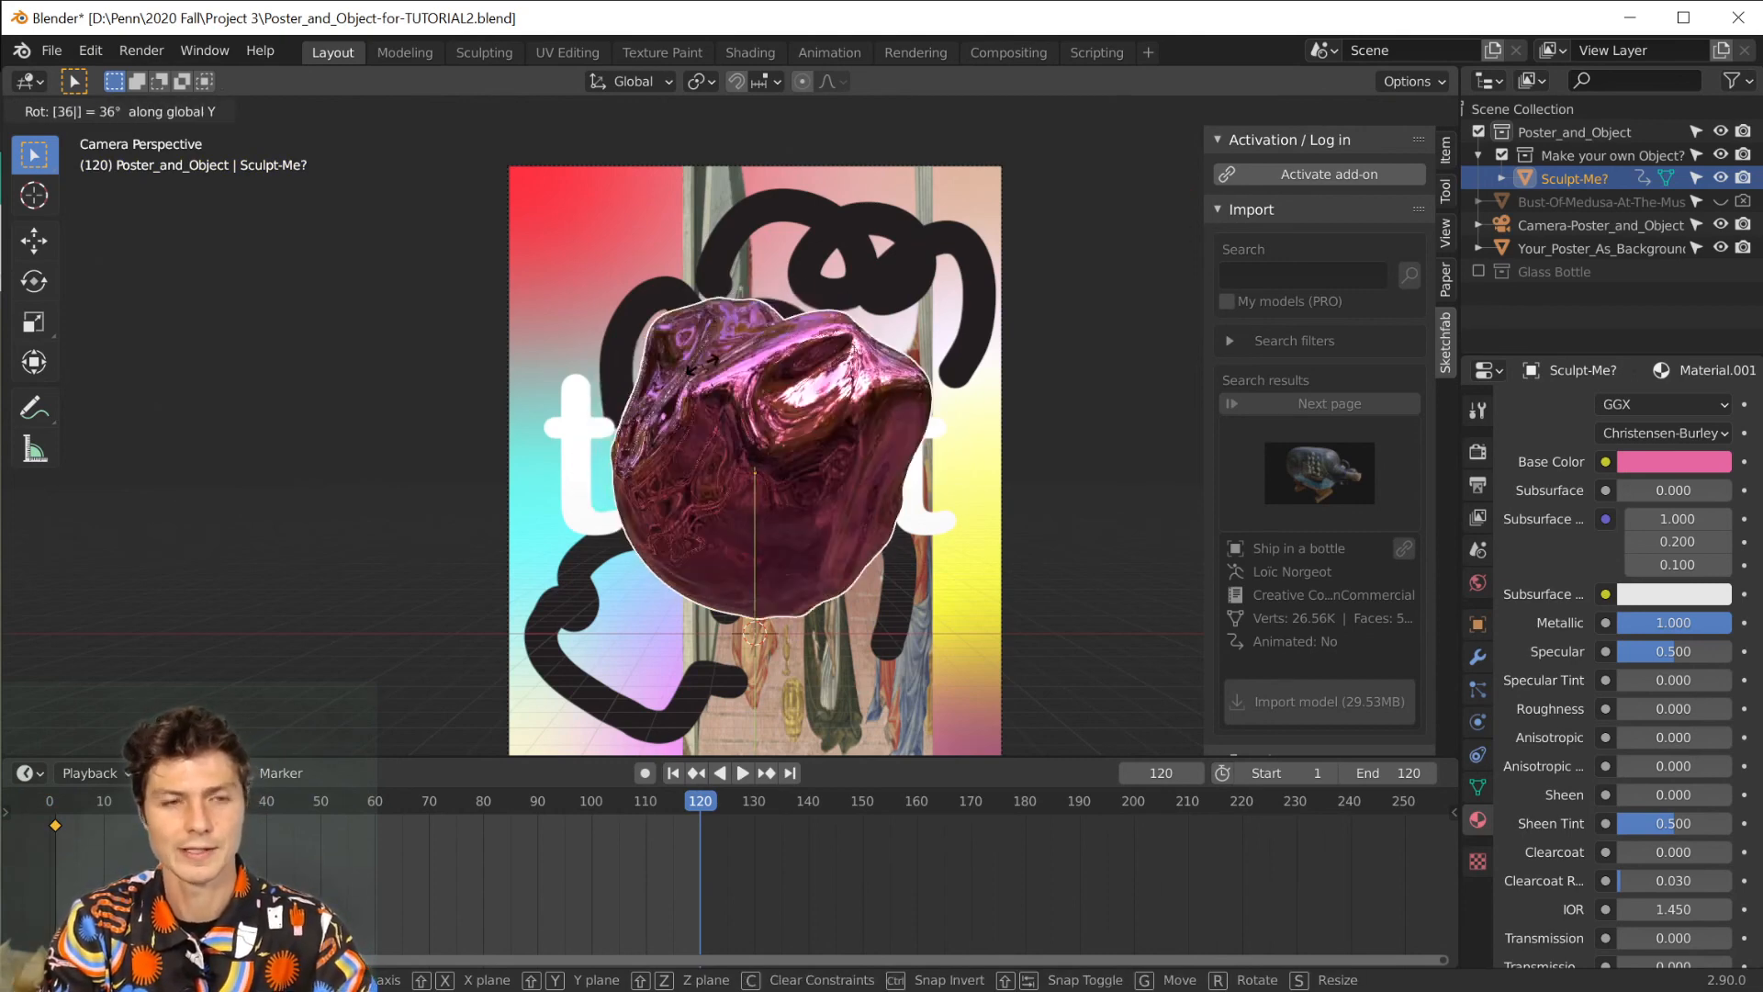
left_click(703, 370)
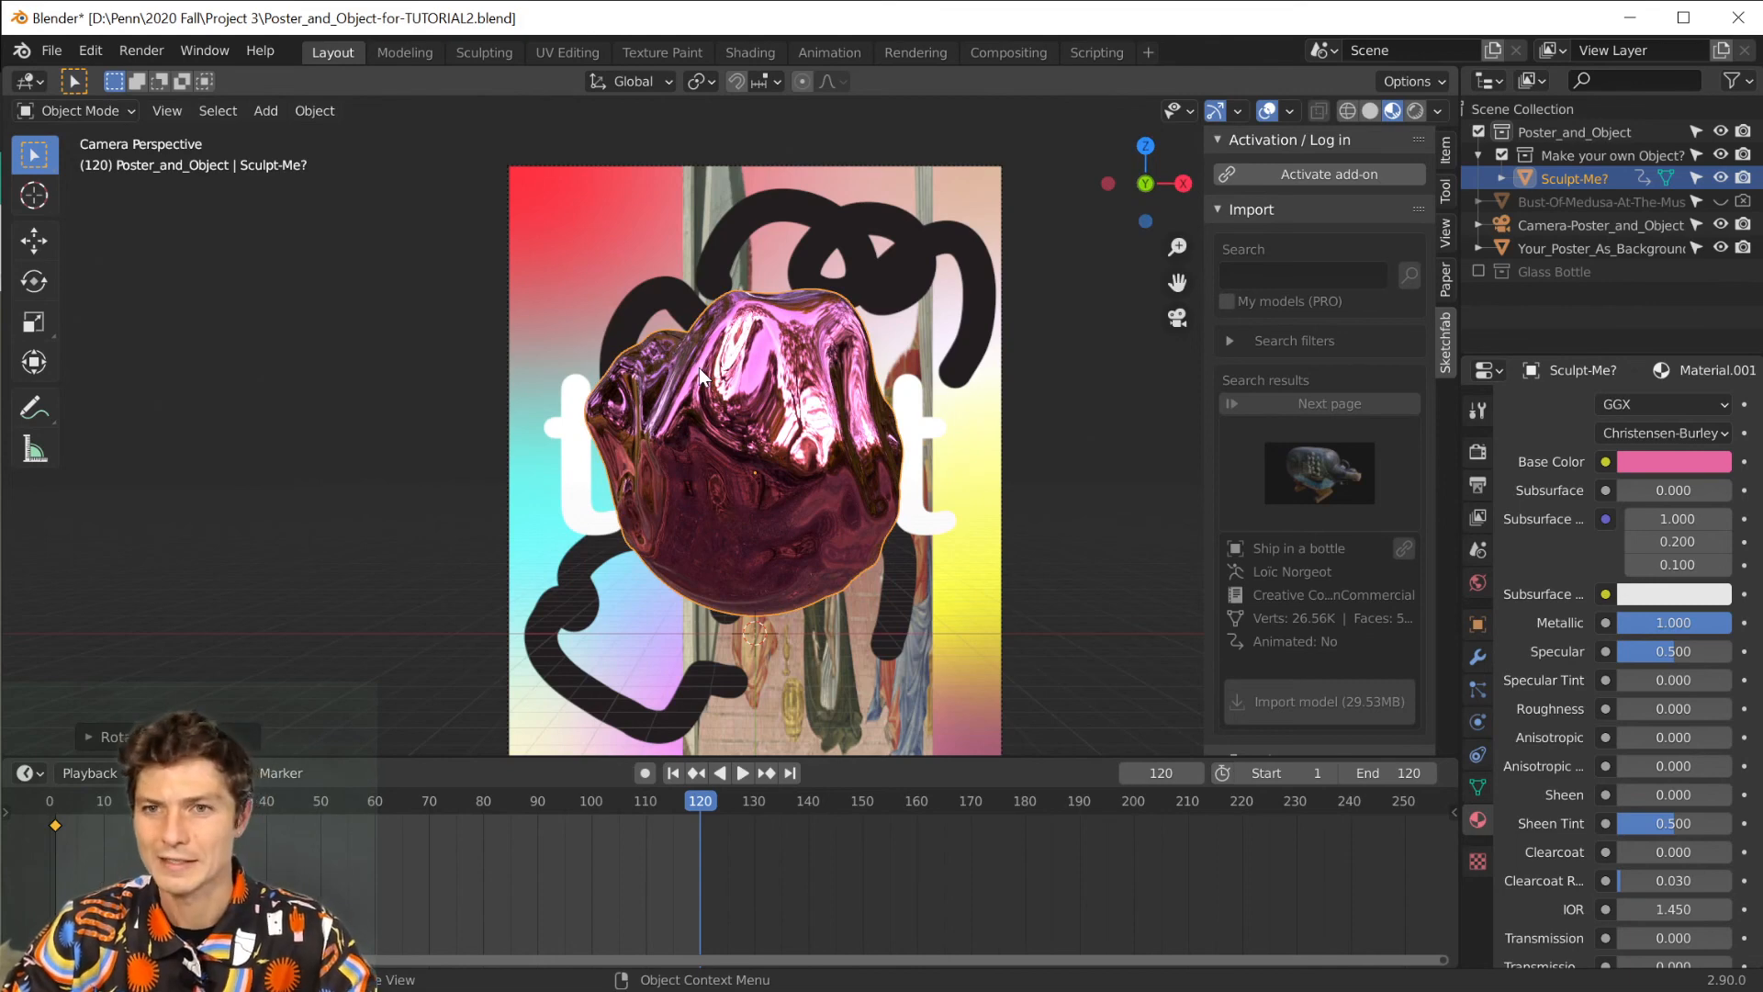
key("i")
left_click(680, 365)
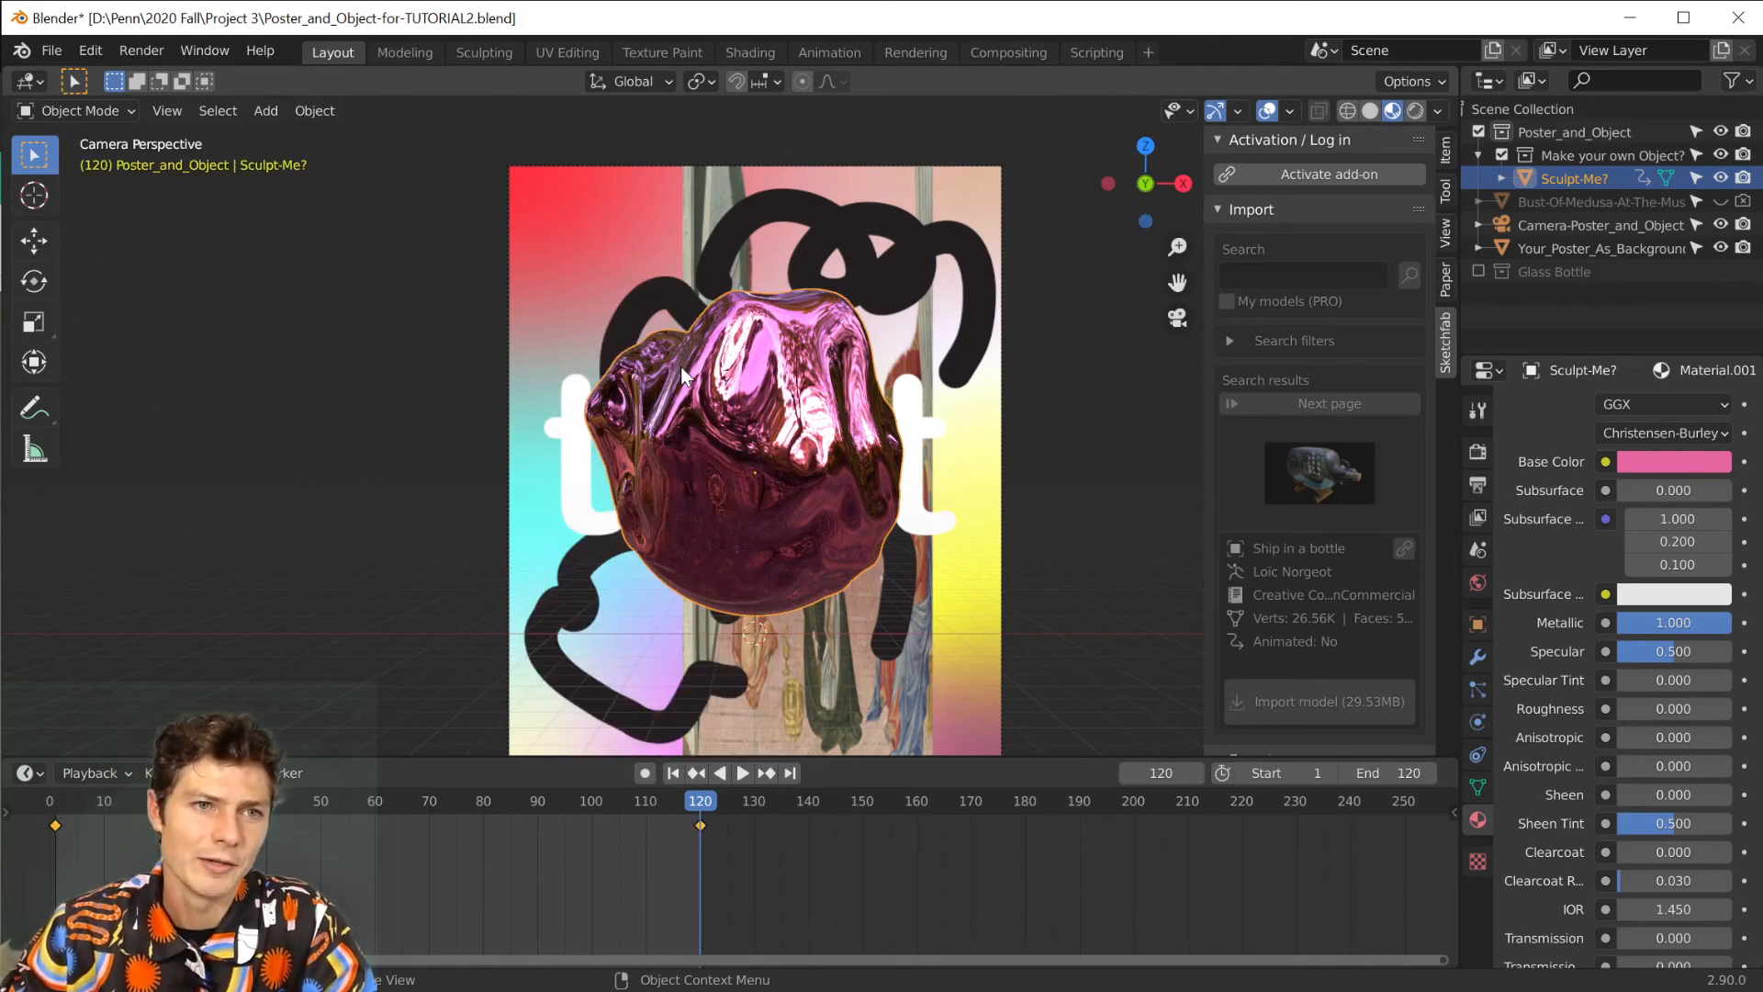
Play the sphere's rotation animation from the first frame.
left_click(674, 771)
left_click(740, 774)
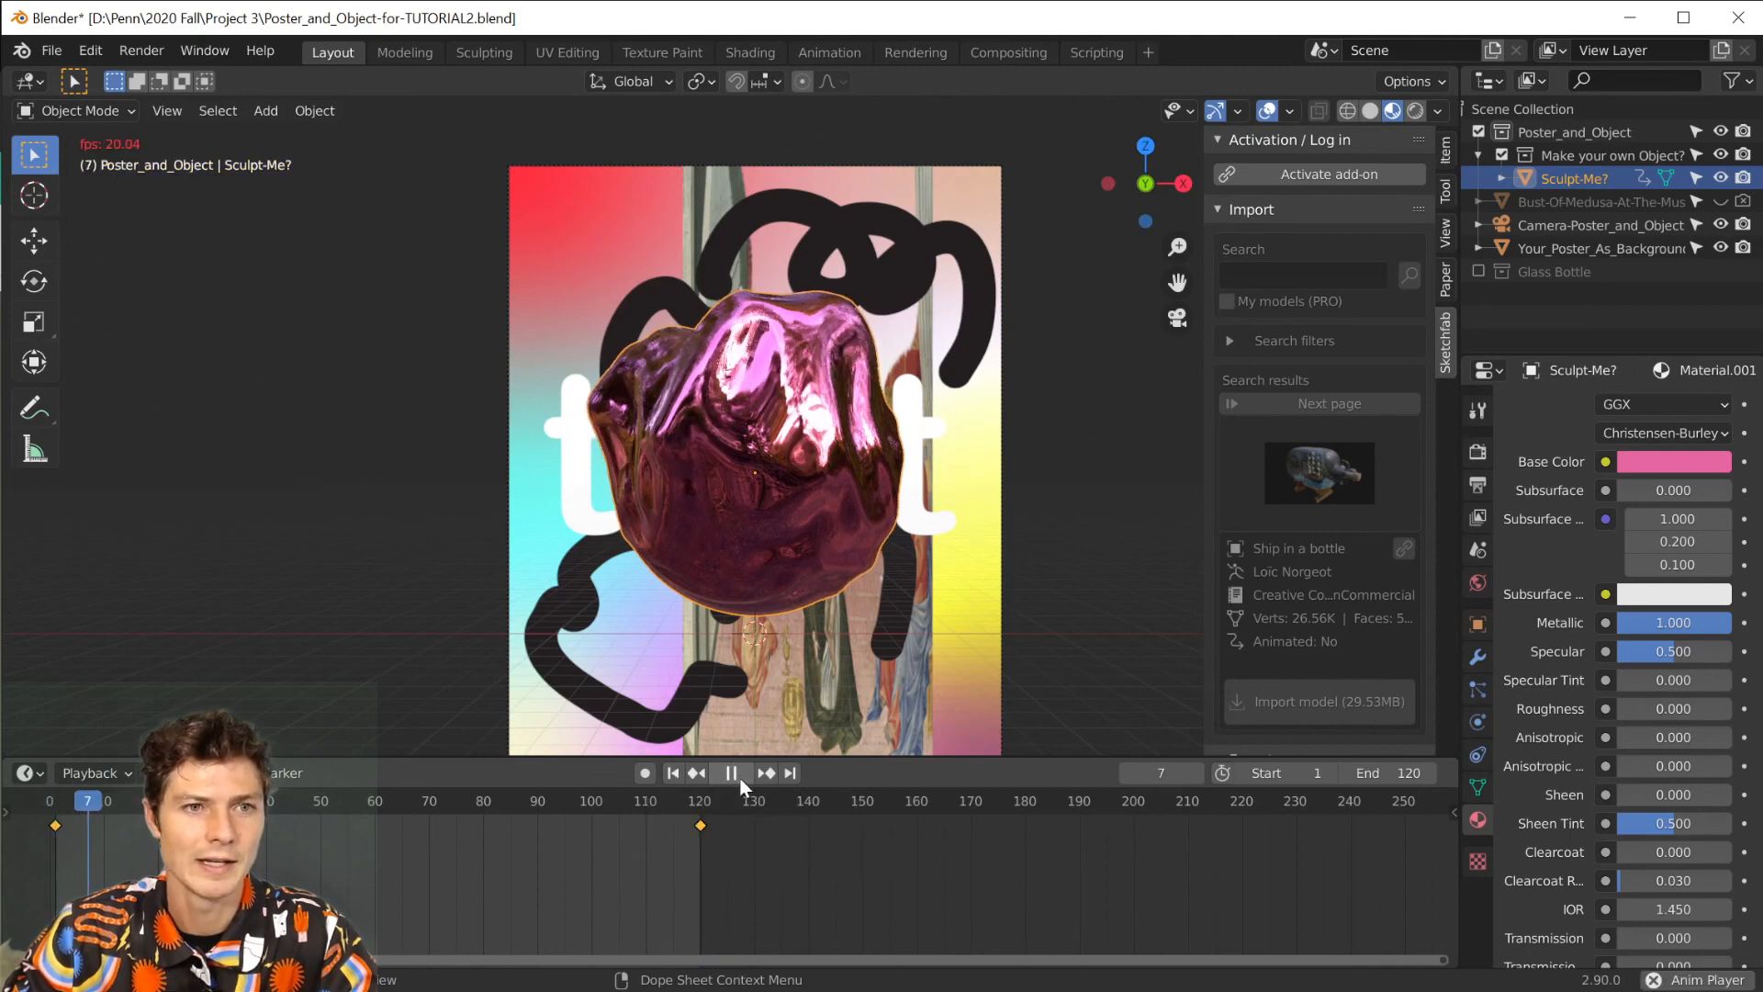